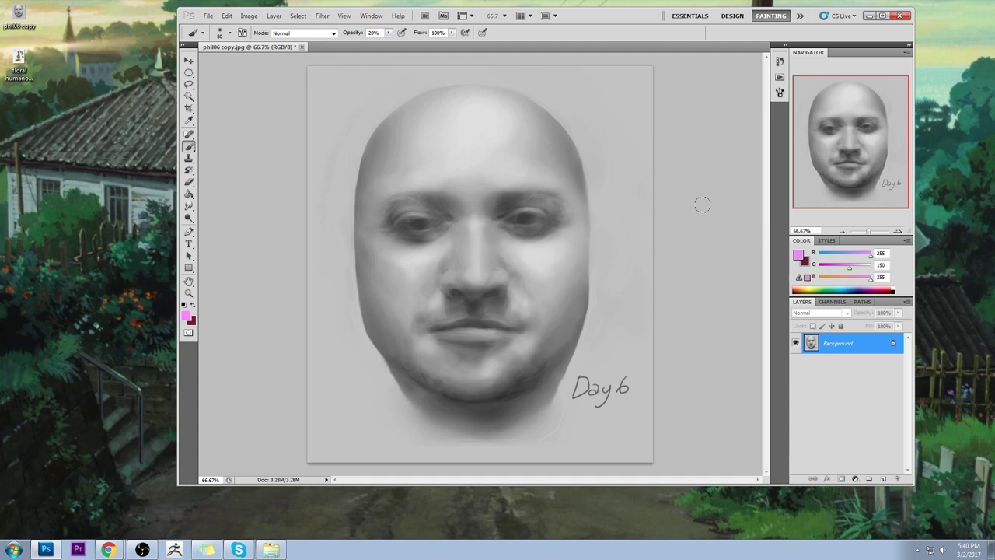
Choose the textured 80 px brush tip and set the brush opacity to 100%.
right_click(611, 201)
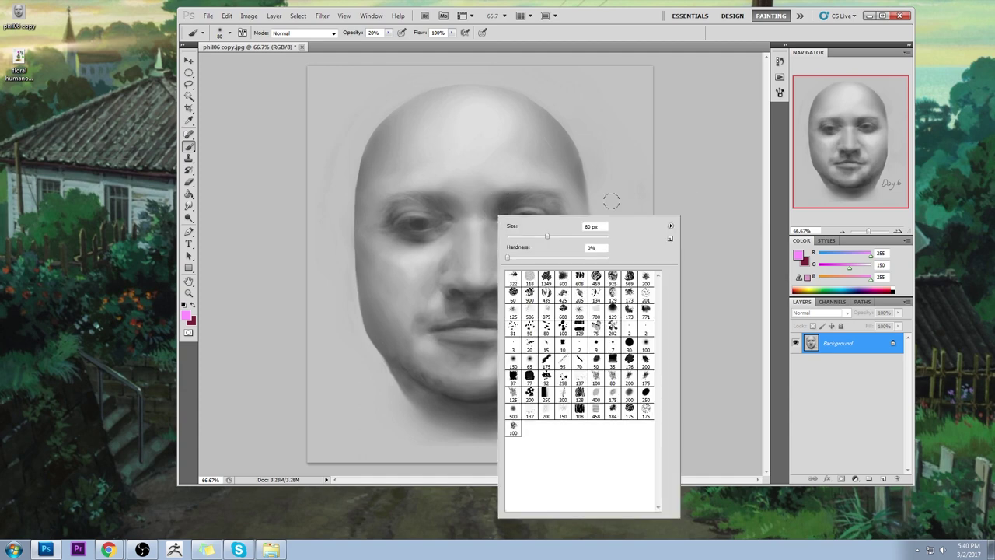
left_click(614, 380)
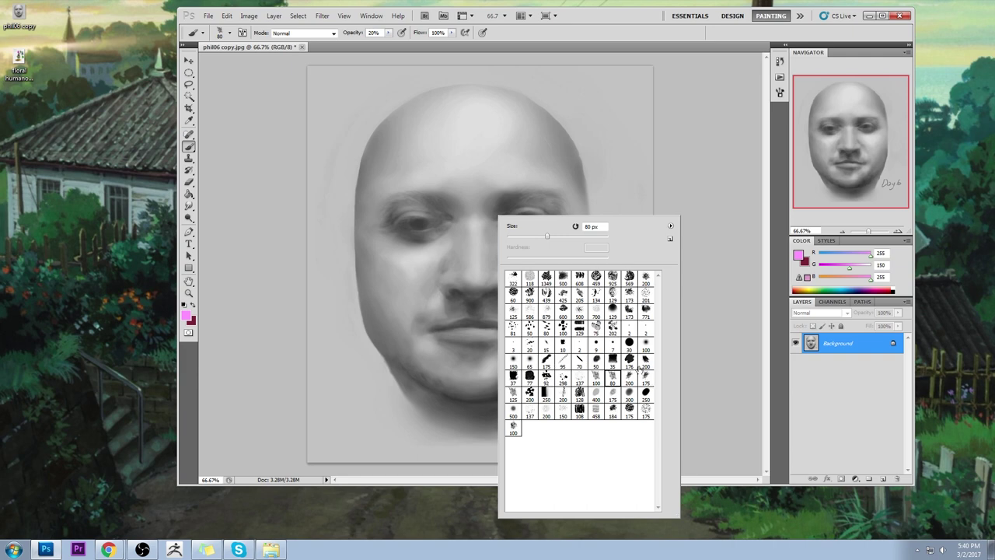
left_click(712, 137)
left_click_drag(391, 45, 435, 44)
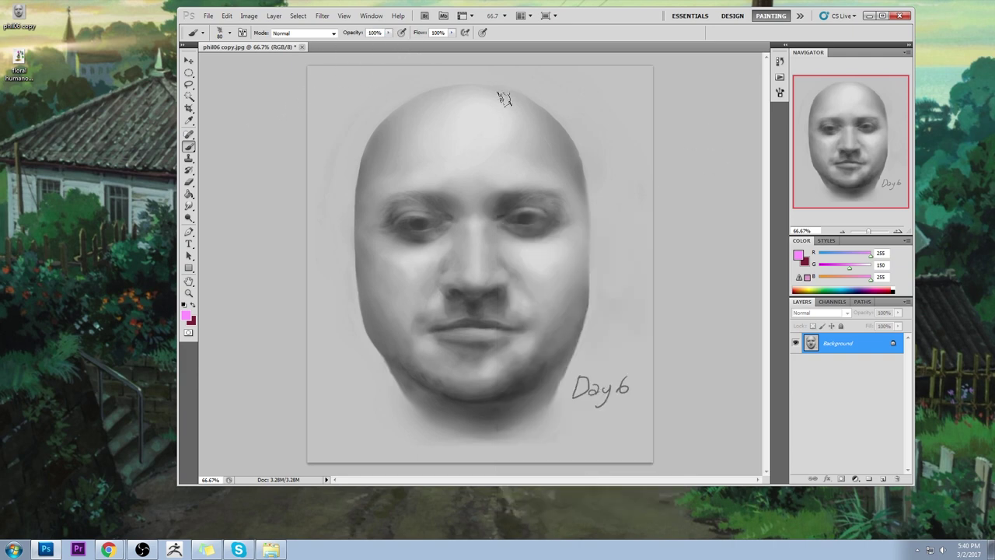
Reduce the brush to 45 px and touch up the cheeks and the area above the brows with light greys sampled from the face.
left_click(549, 253, "alt")
key("bracketleft")
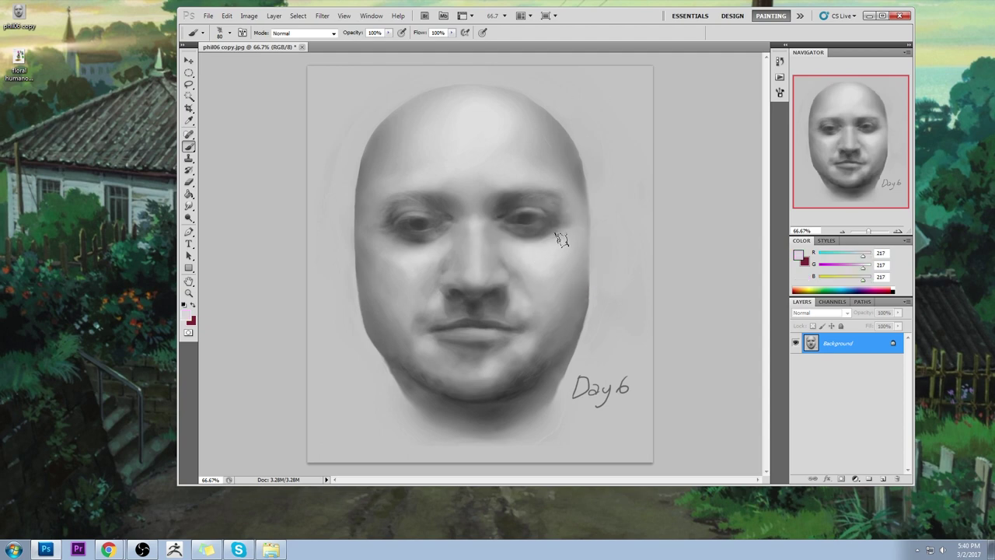
key("bracketleft")
key("bracketleft")
left_click(436, 250, "alt")
left_click(516, 172, "alt")
left_click(414, 180, "alt")
left_click(432, 178, "alt")
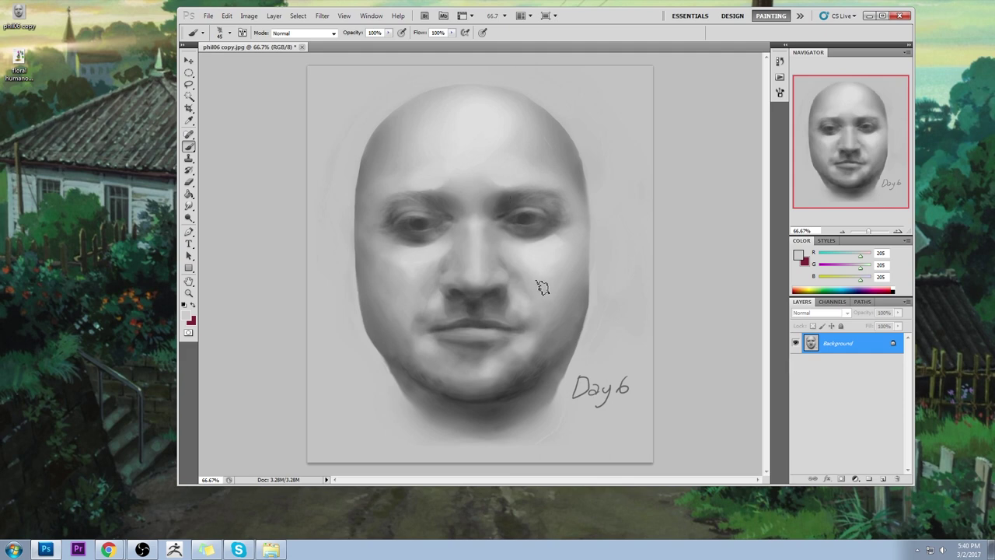
Refine the folds beside the nose and mouth with sampled greys, reducing the brush to 30 px.
left_click(516, 300, "alt")
left_click(513, 300, "alt")
left_click(436, 303, "alt")
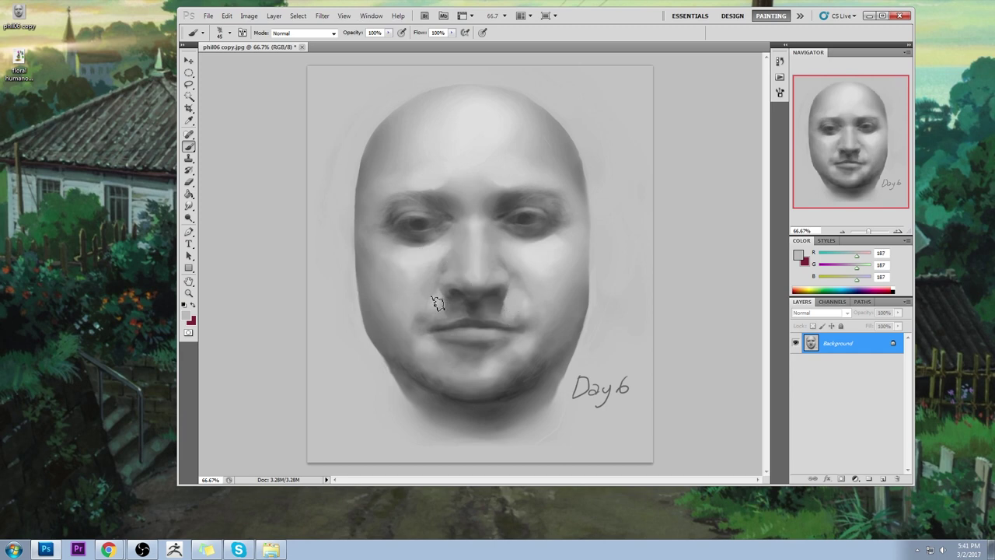
mouse_move(438, 303)
left_mouse_down()
mouse_move(457, 311)
mouse_move(444, 300)
mouse_move(449, 312)
left_mouse_up()
key("bracketleft")
left_click(441, 311, "alt")
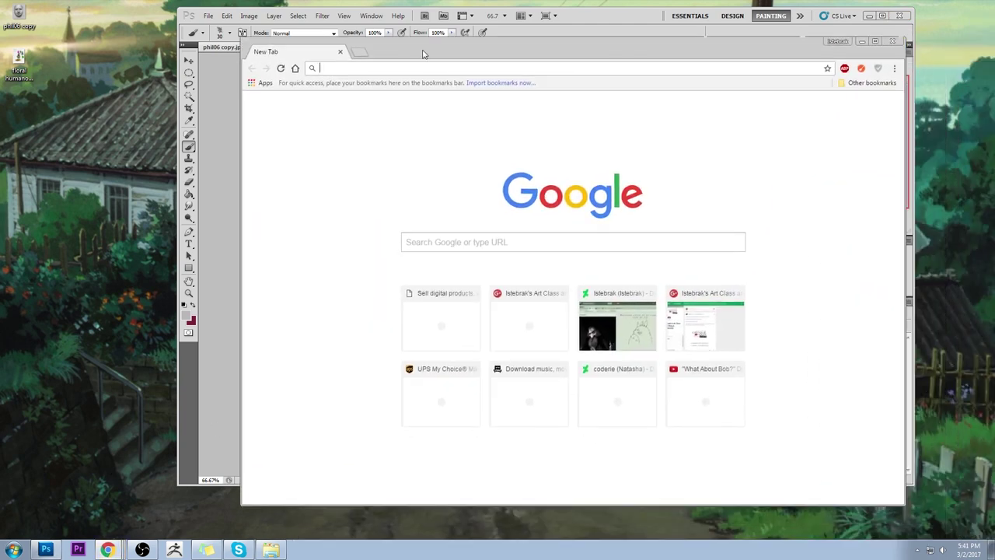
Switch to Chrome, search Google Images for Handsome Jack, and preview the painted portrait and the Color Palette image.
type("handsiome jack")
key("Return")
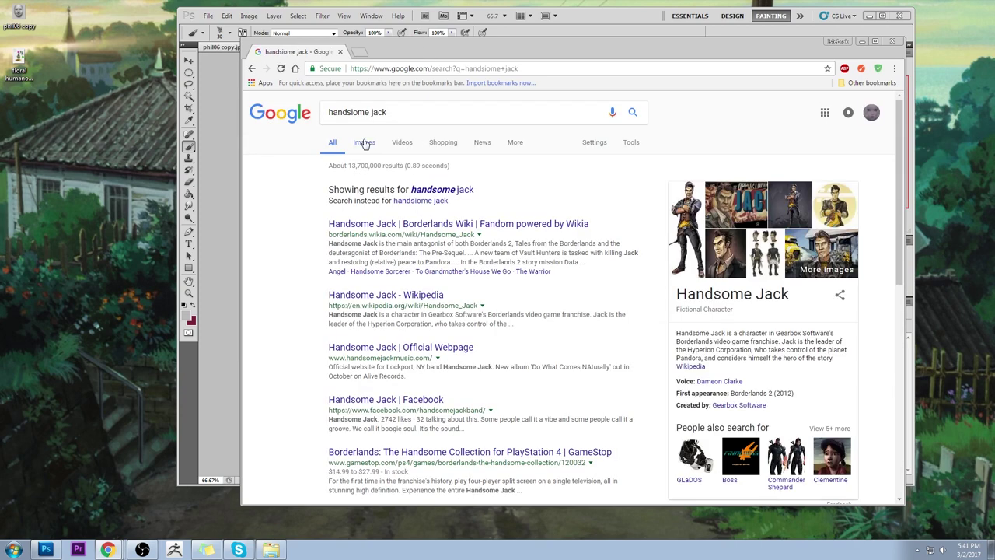
left_click(365, 146)
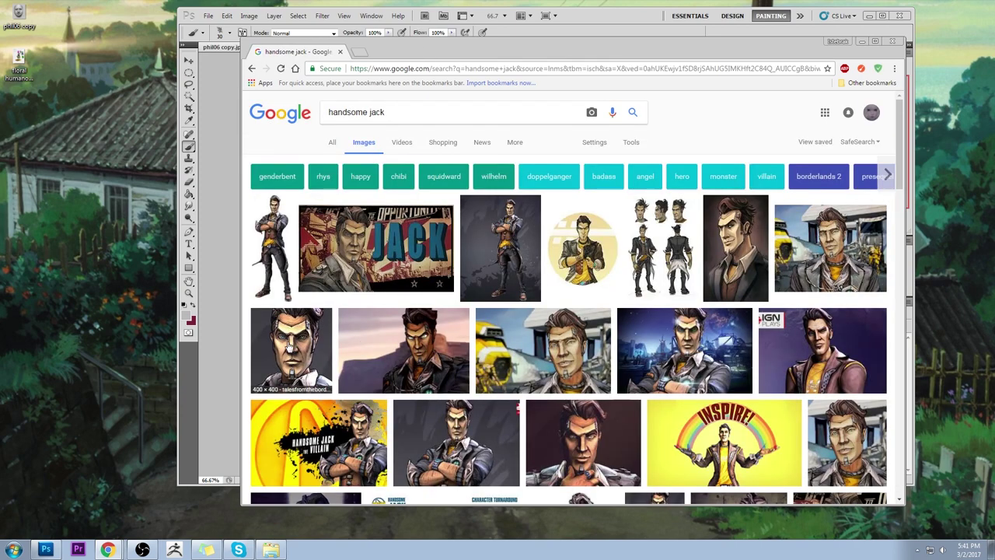
left_click(732, 233)
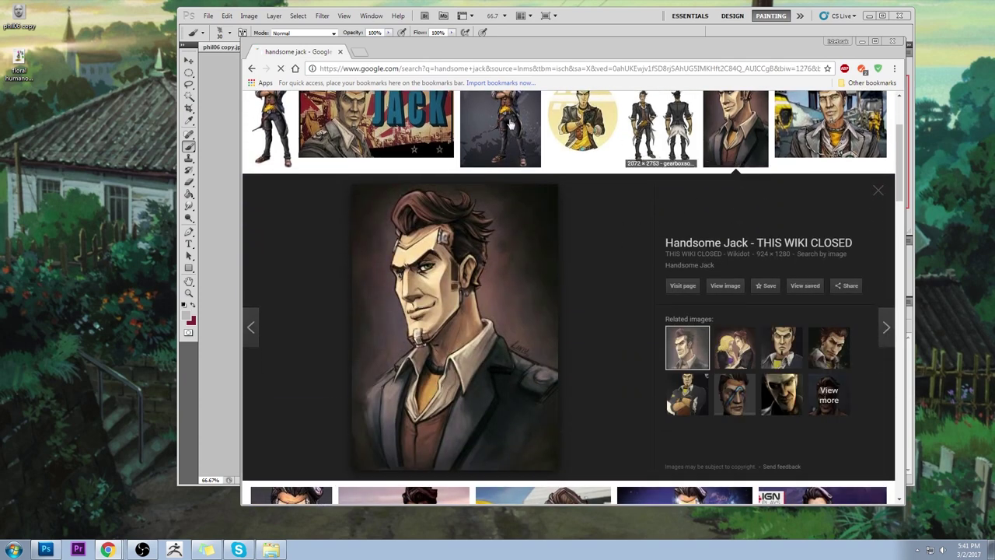
left_click(830, 121)
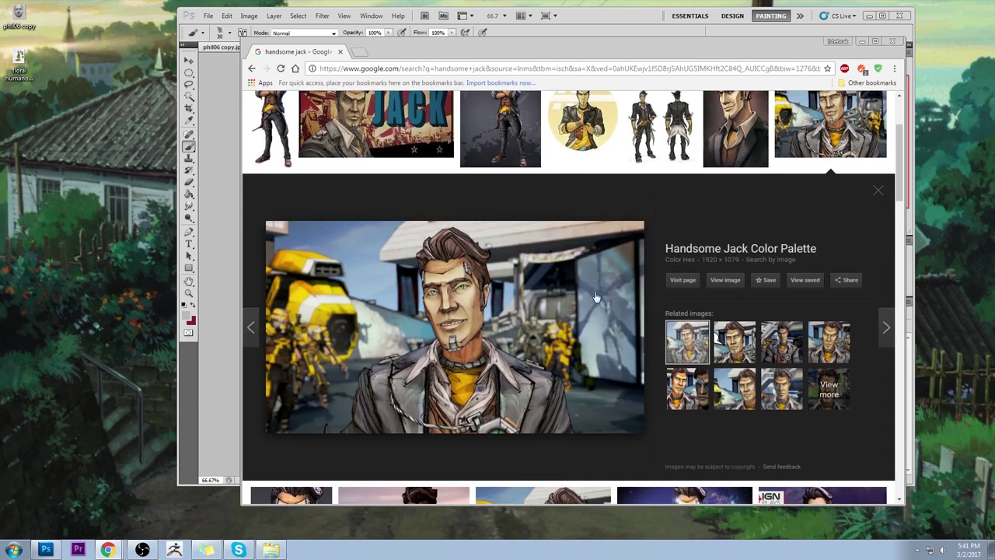
Search Google Images for gaston in a new tab and preview the smiling Gaston with the arrow quiver.
left_click(362, 53)
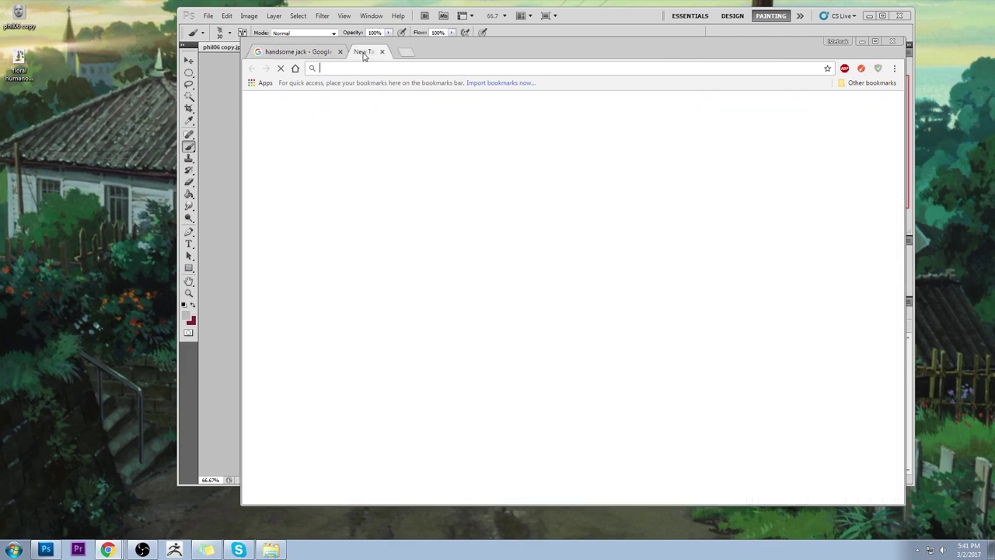
type("gaston")
key("Return")
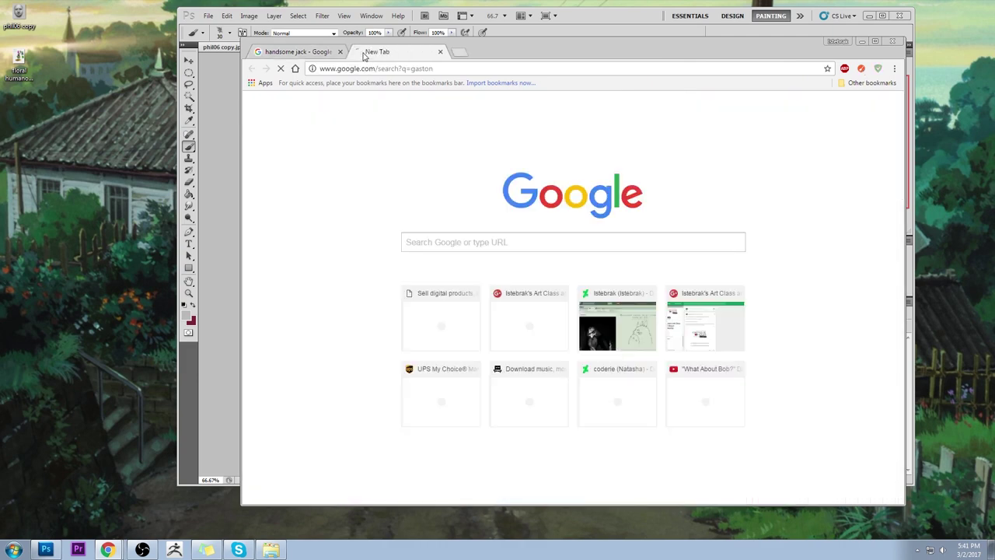
left_click(363, 144)
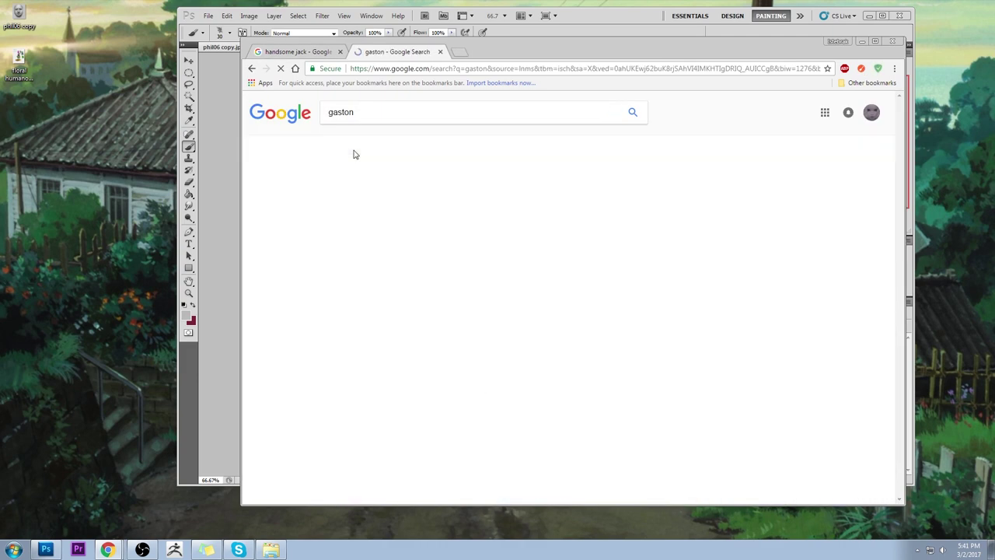
left_click(545, 240)
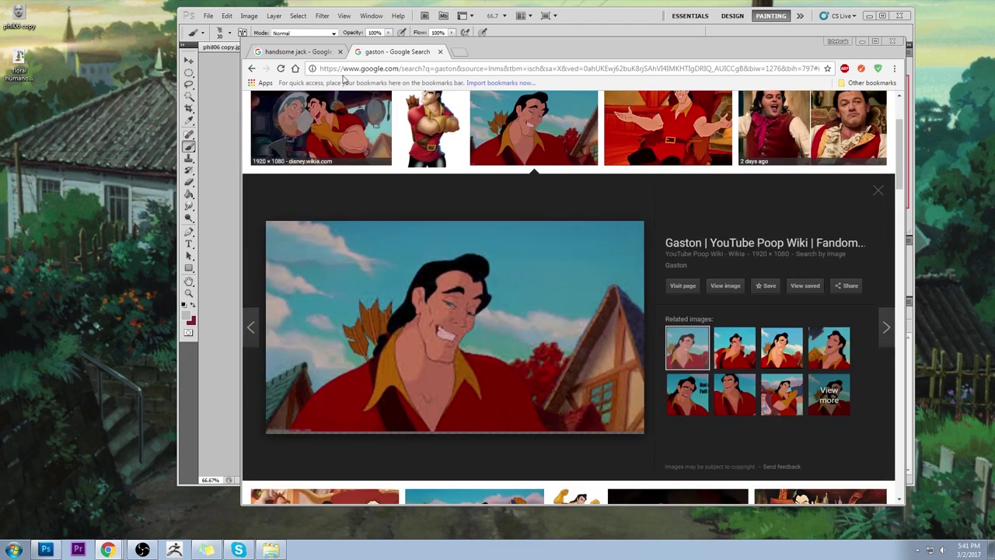
Compare the face in the Handsome Jack preview with the face in the Gaston preview.
left_click(321, 51)
left_click(393, 52)
left_click(294, 51)
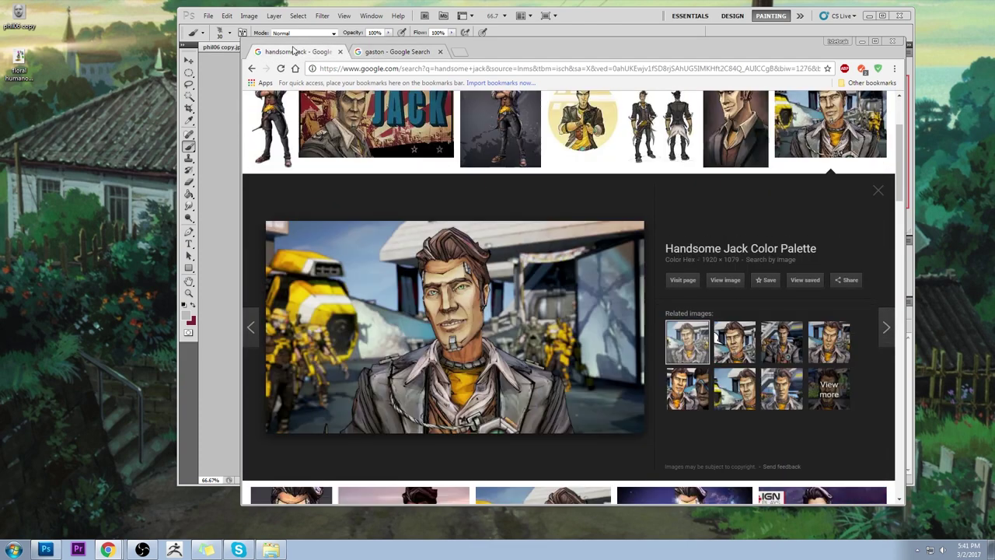
scroll(648, 273, "up", 2)
left_click(396, 53)
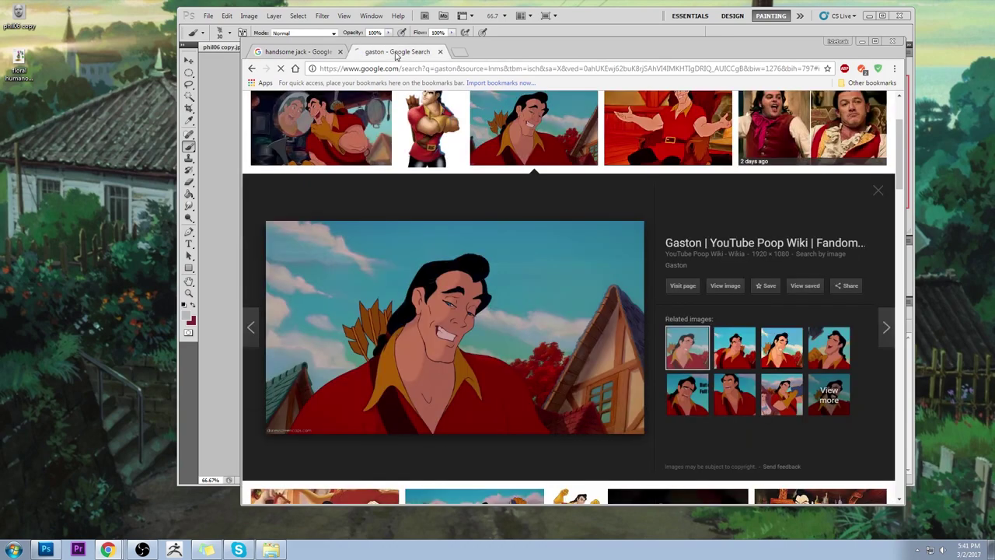
scroll(462, 239, "up", 2)
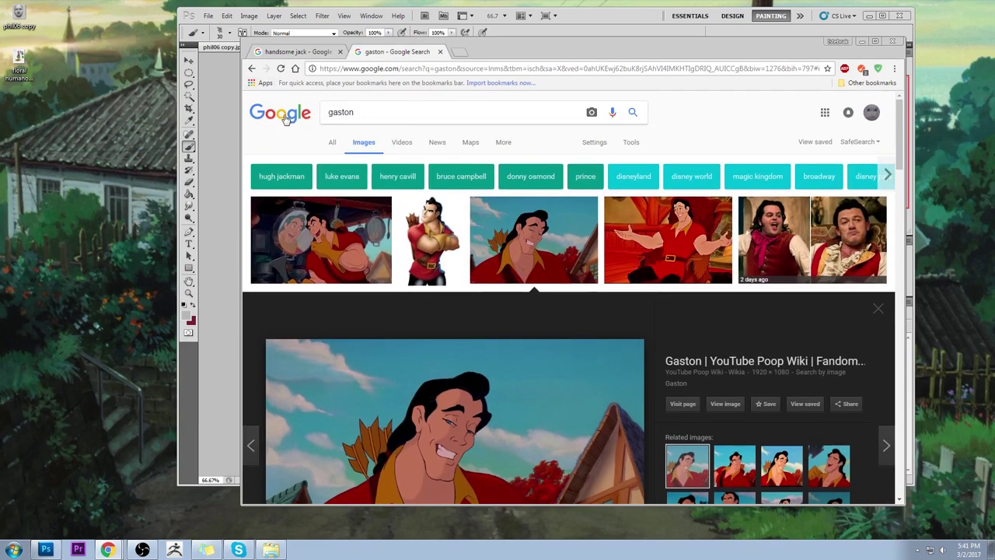
Open the Google home page in a third tab and switch to it.
right_click(286, 117)
left_click(331, 122)
left_click(498, 51)
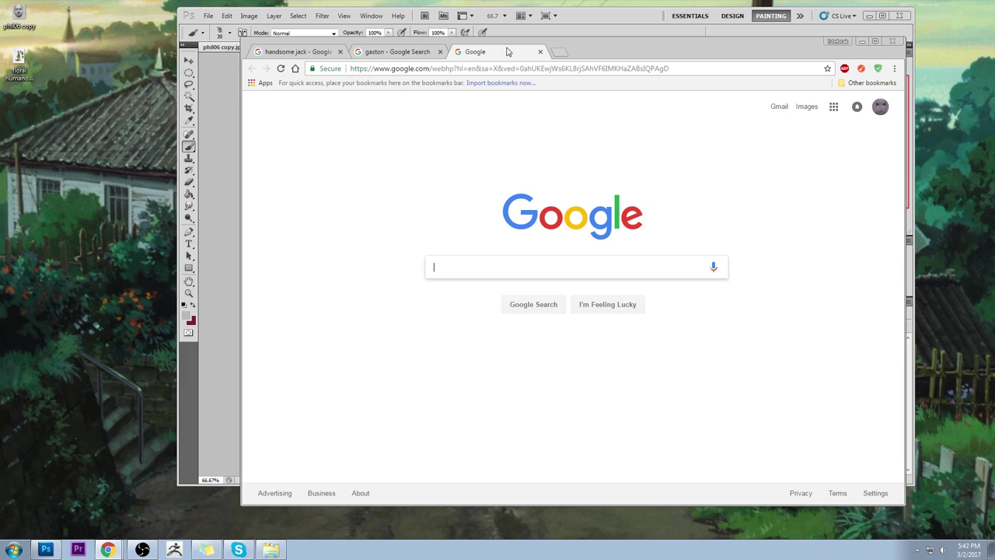
Search Google Images for "human beast from beauty and the beast" and preview the first picture of the prince with Belle.
type("rea")
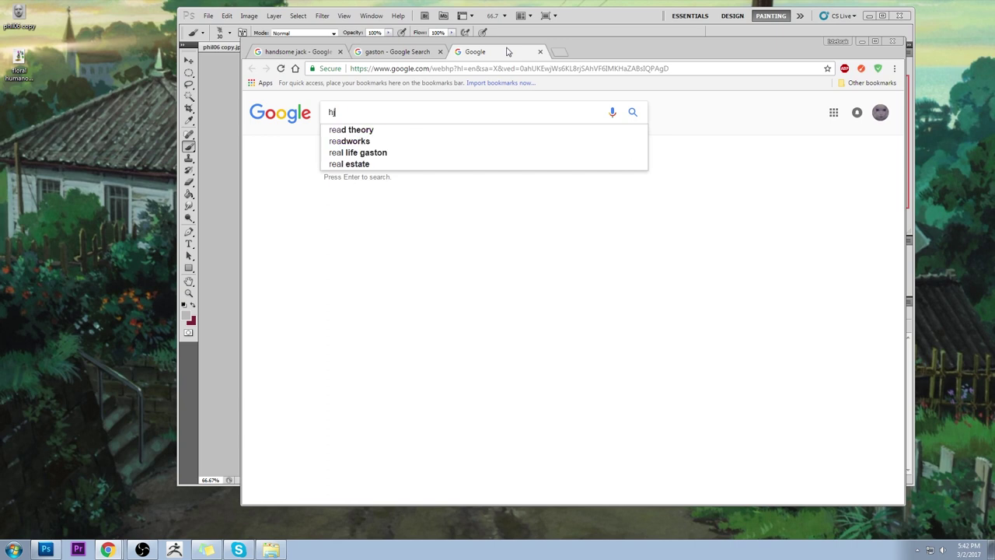
key("BackSpace")
type("uman bneas")
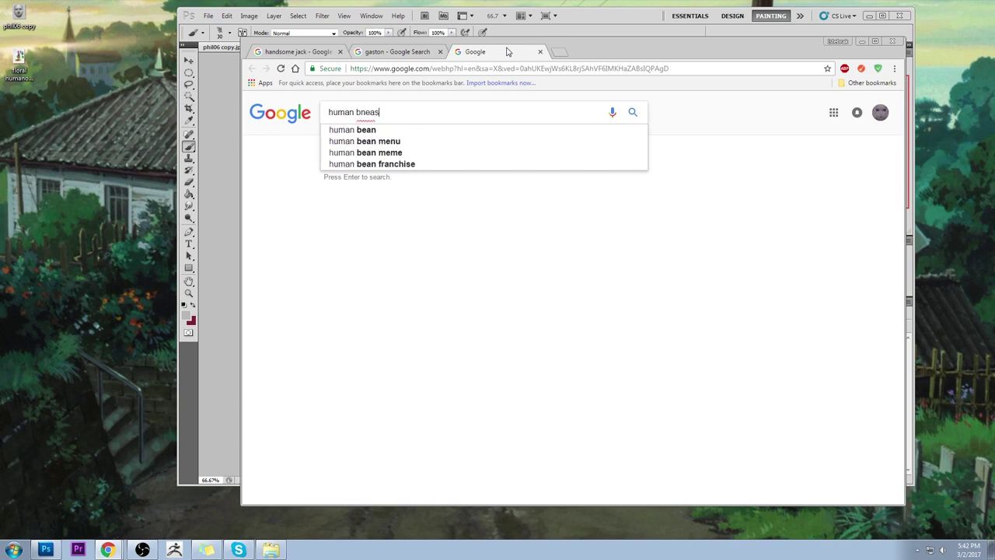
key("BackSpace")
key("BackSpace")
key("BackSpace")
key("BackSpace")
type("east")
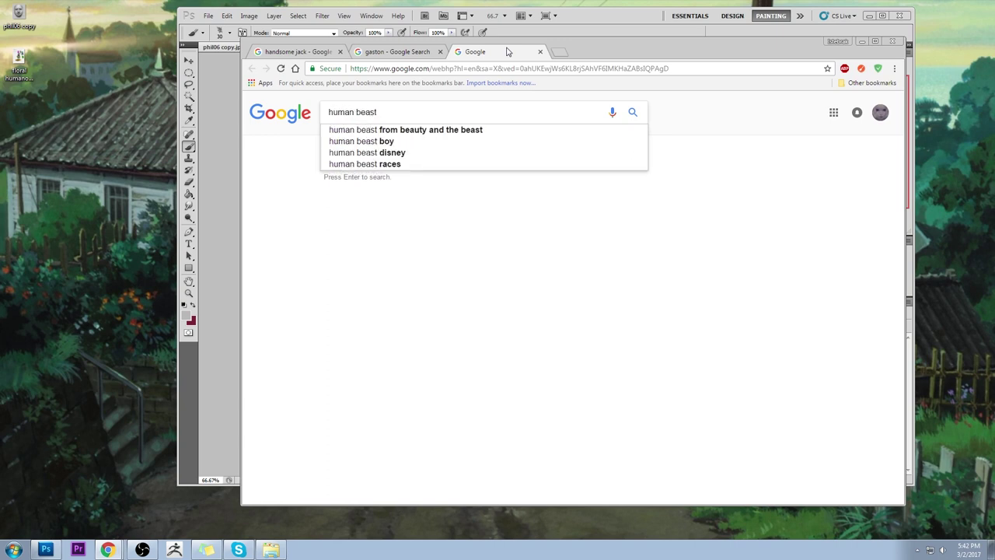
key("Down")
key("Return")
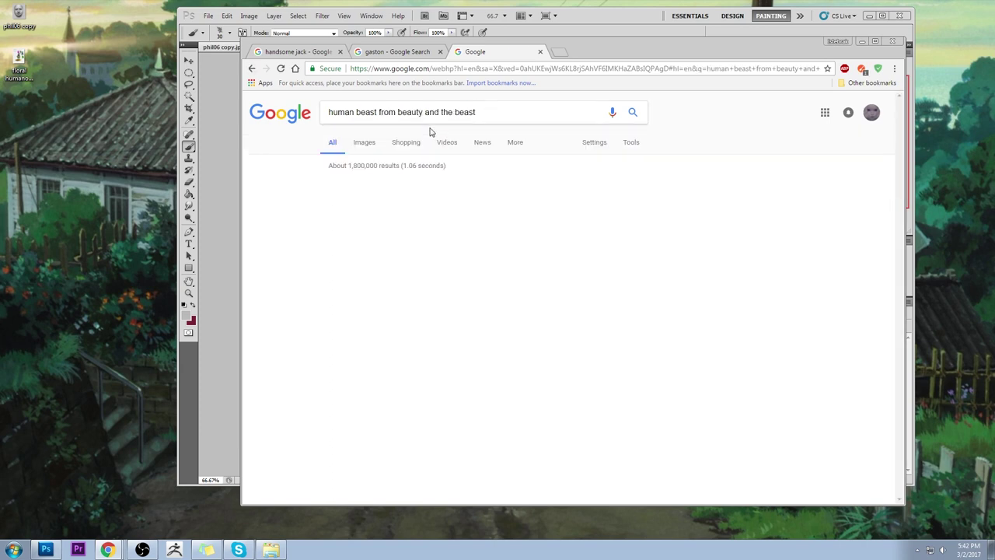
left_click(491, 229)
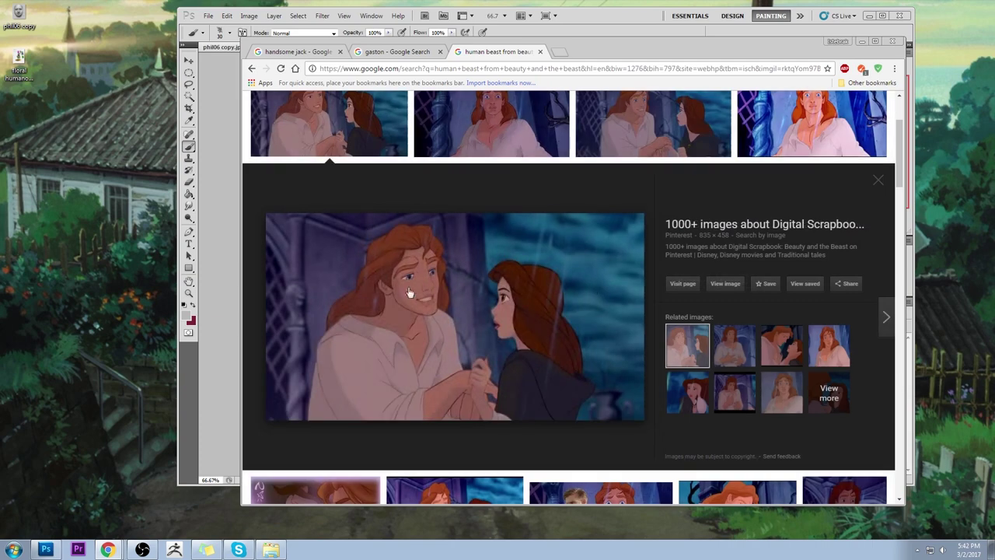
Compare the facial features of Gaston, Handsome Jack and the human Beast across the three image searches.
left_click(404, 51)
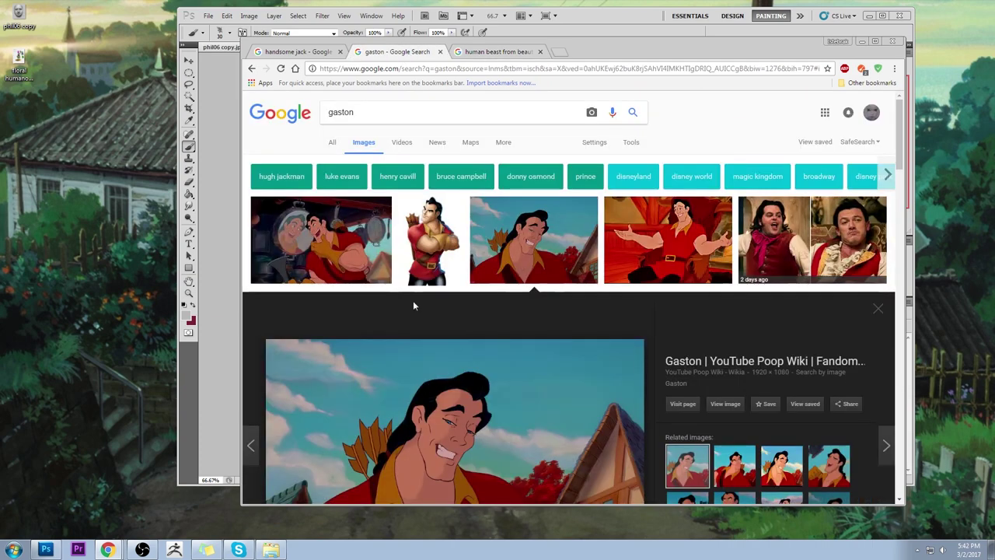
scroll(397, 272, "down", 1)
left_click(308, 52)
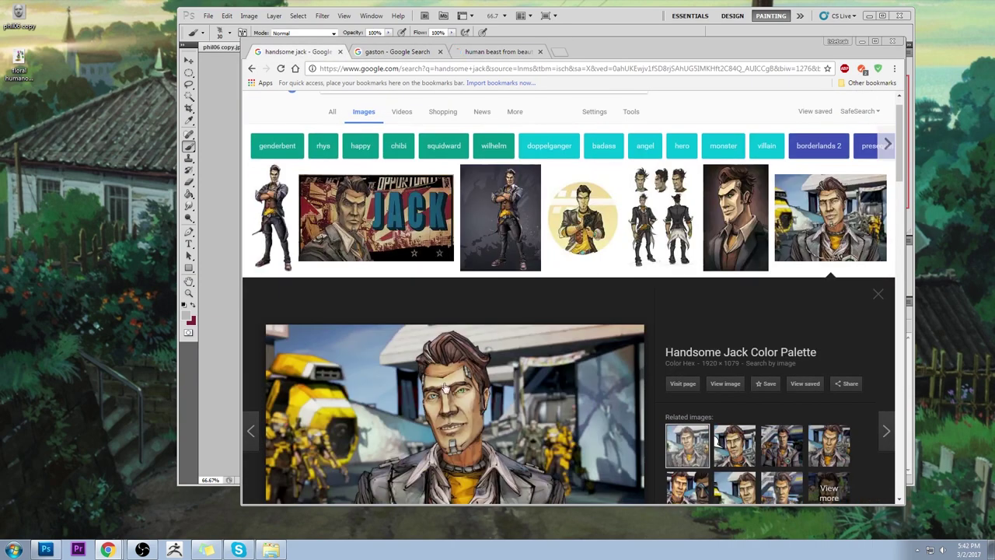
left_click(418, 51)
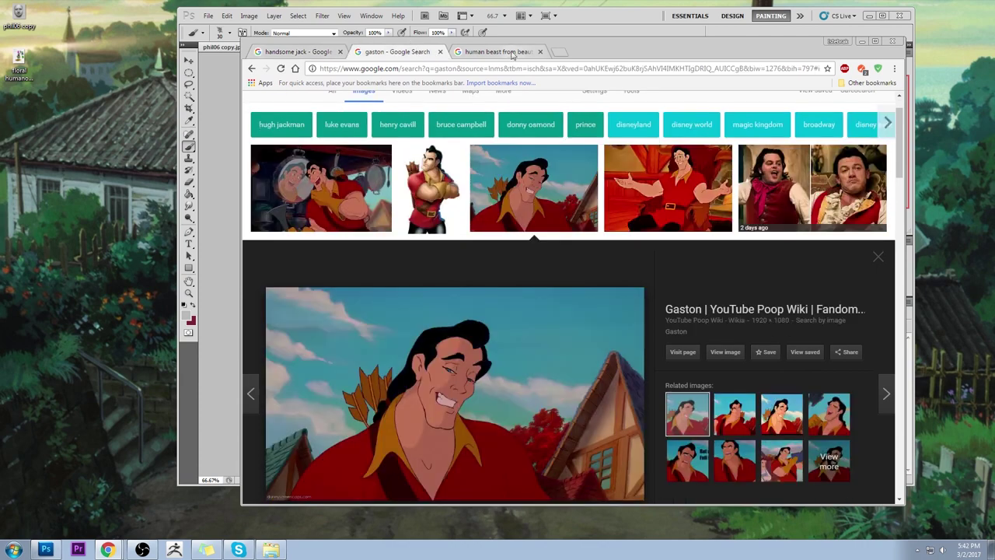
left_click(513, 53)
left_click(398, 52)
left_click(313, 51)
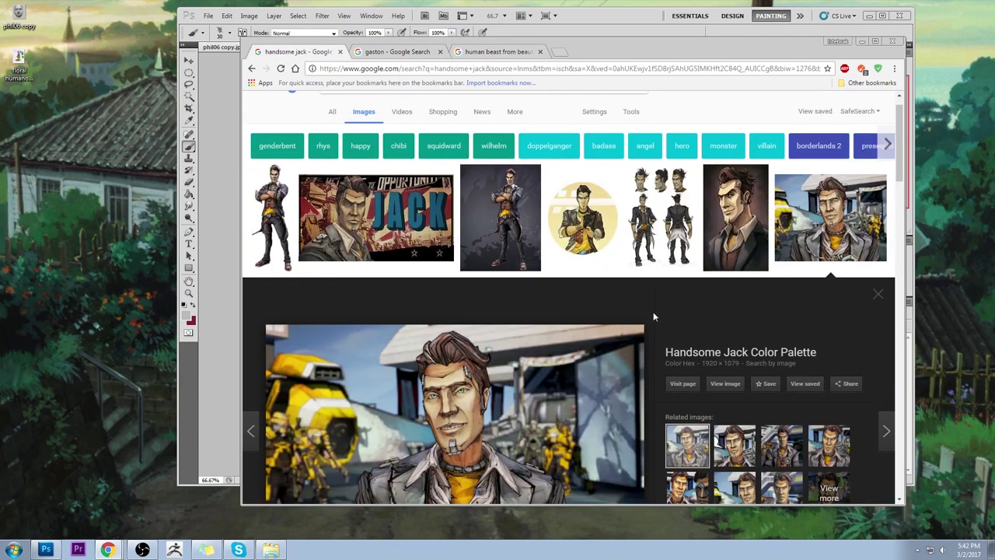
Examine further Handsome Jack pictures below the Color Palette preview.
scroll(647, 316, "down", 2)
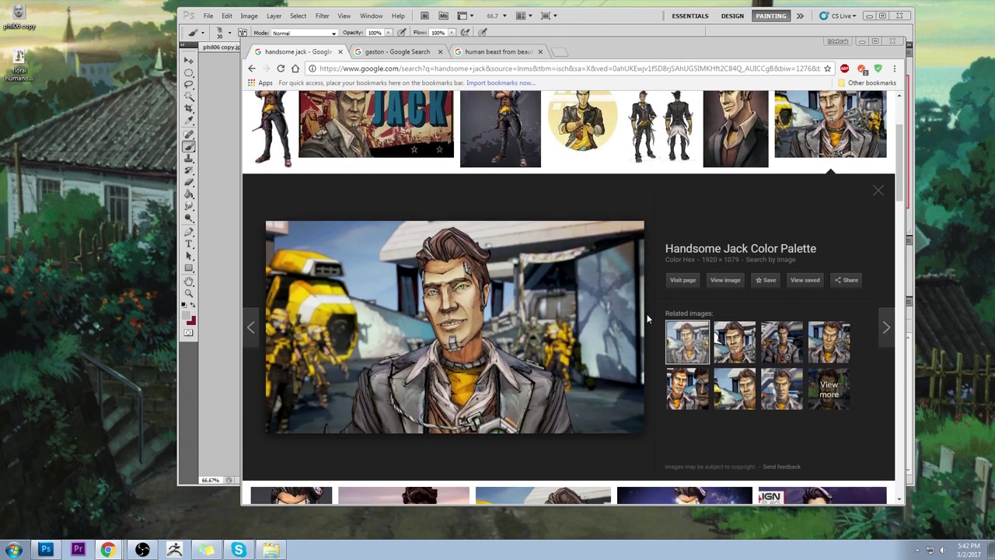
scroll(647, 318, "down", 2)
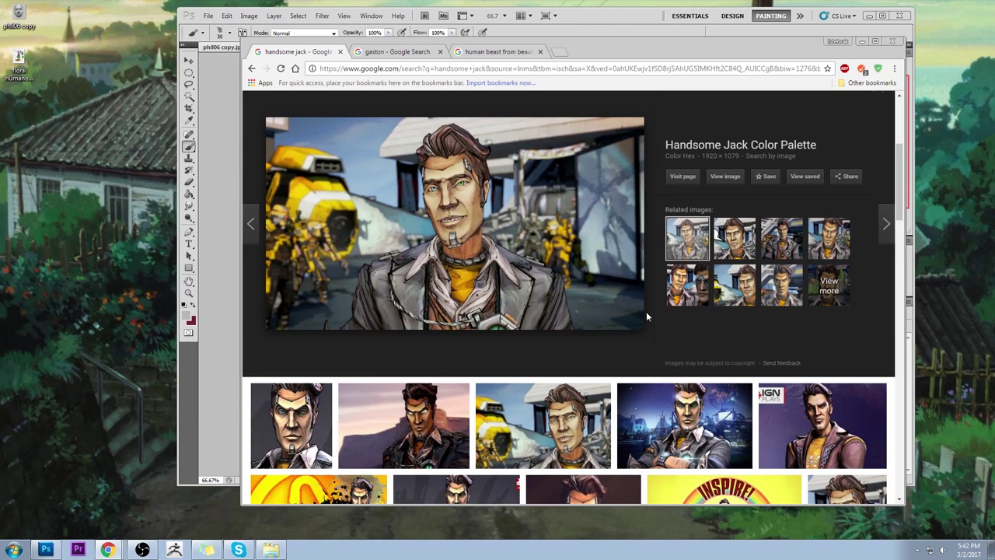
scroll(647, 318, "down", 3)
scroll(647, 316, "down", 1)
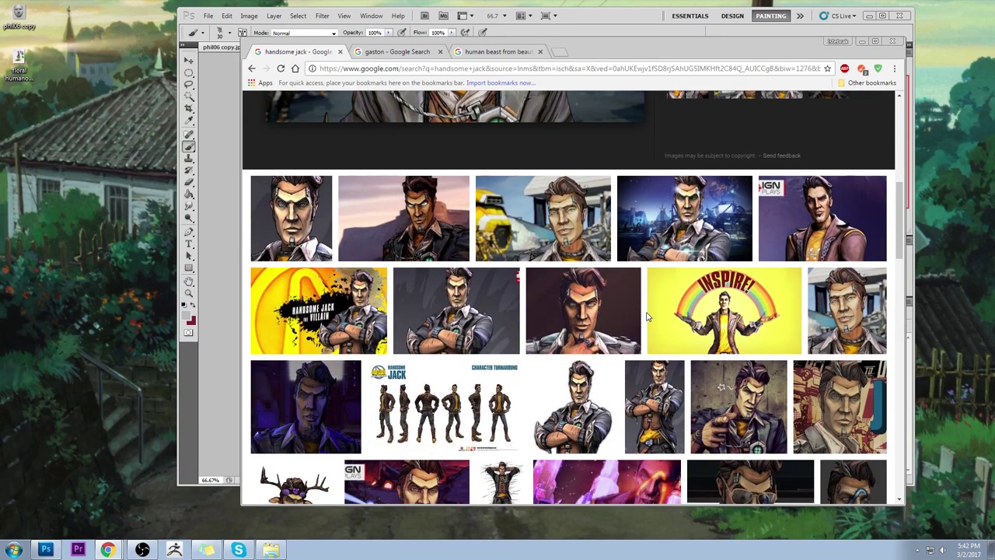
scroll(647, 317, "down", 2)
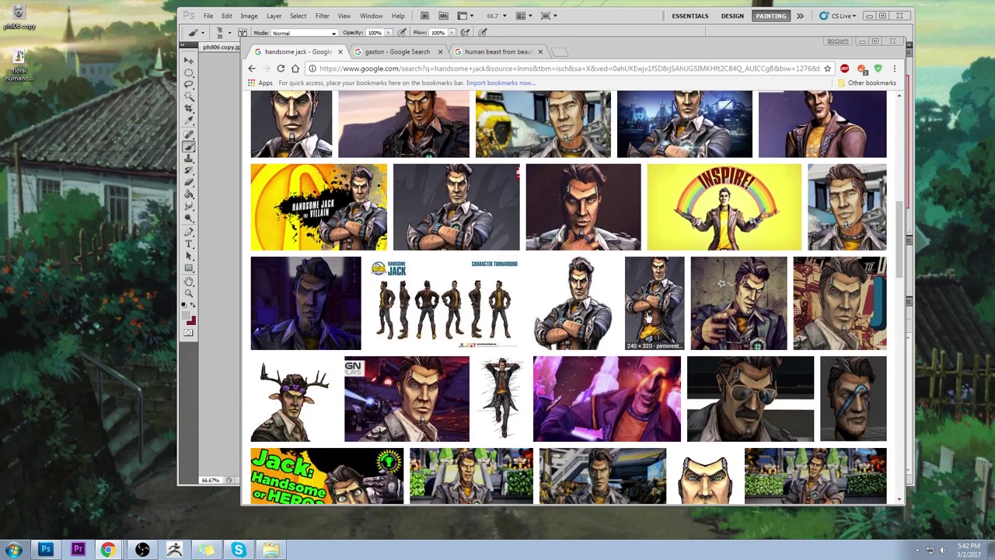
scroll(647, 316, "down", 2)
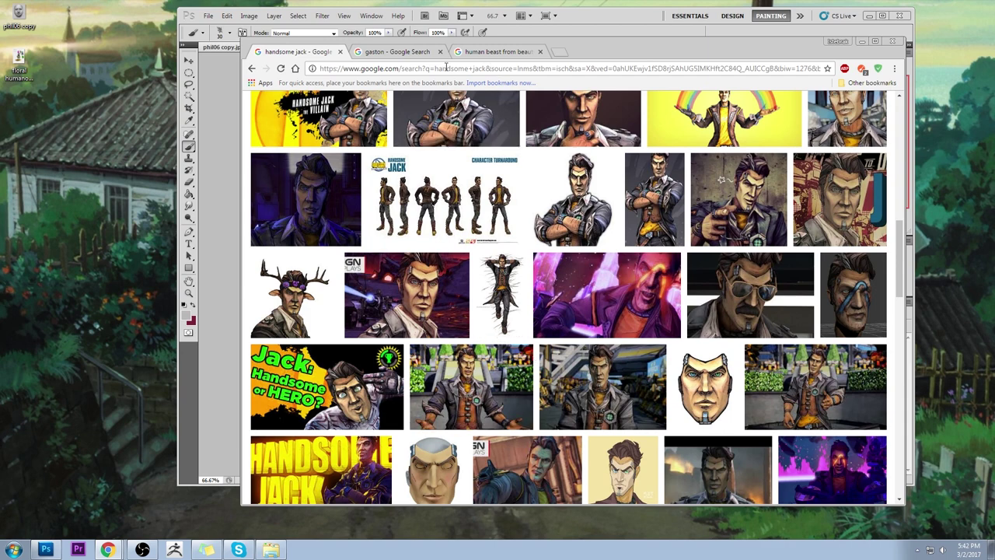
Return to the human Beast image search and view the first row of pictures above the preview.
left_click(402, 56)
left_click(500, 53)
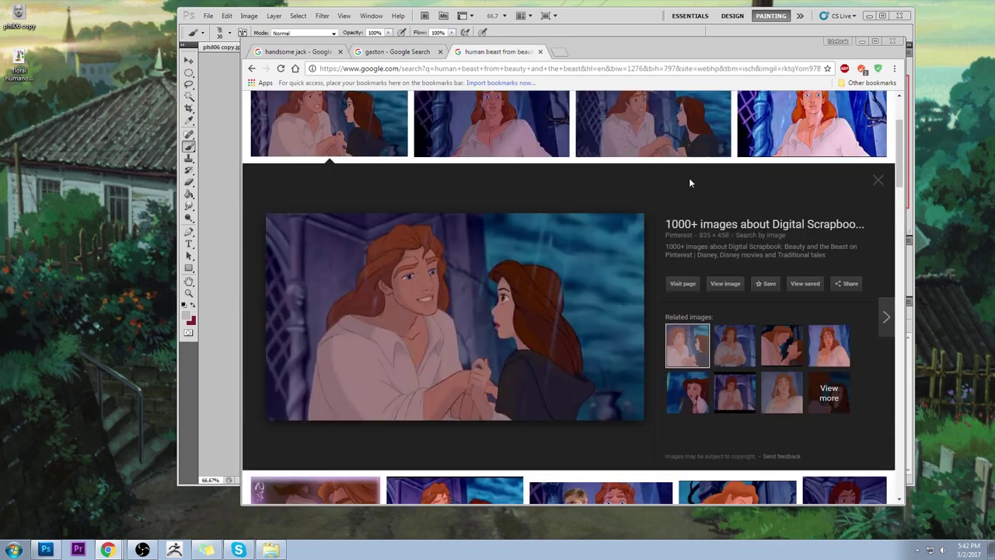
scroll(647, 201, "up", 2)
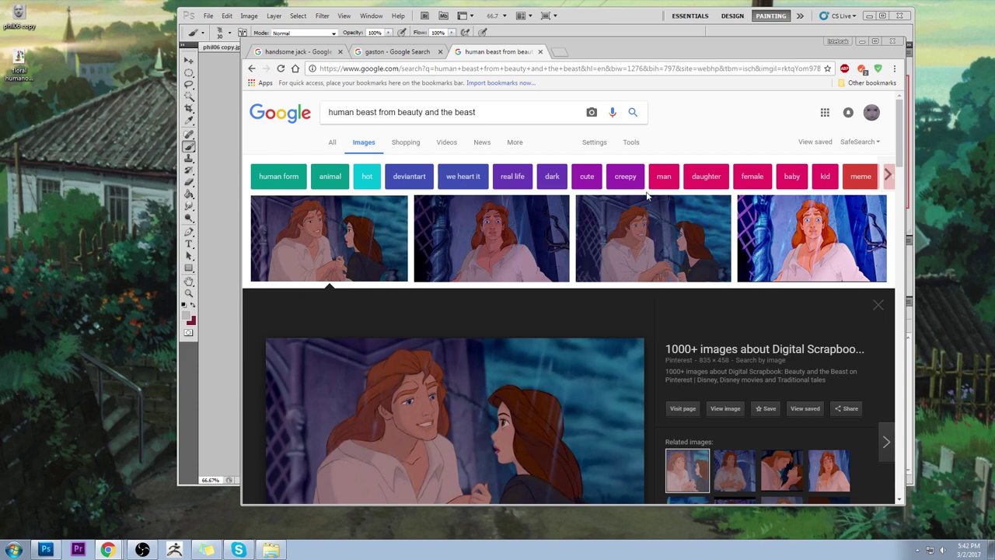
Review the Gaston and Handsome Jack image results once more, and switch back to the portrait in Photoshop.
left_click(428, 51)
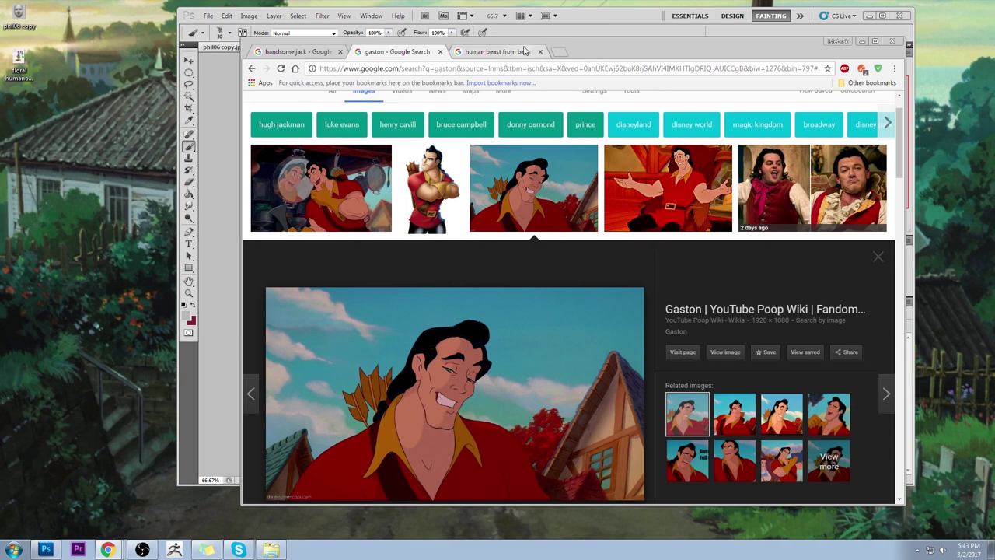
left_click(312, 51)
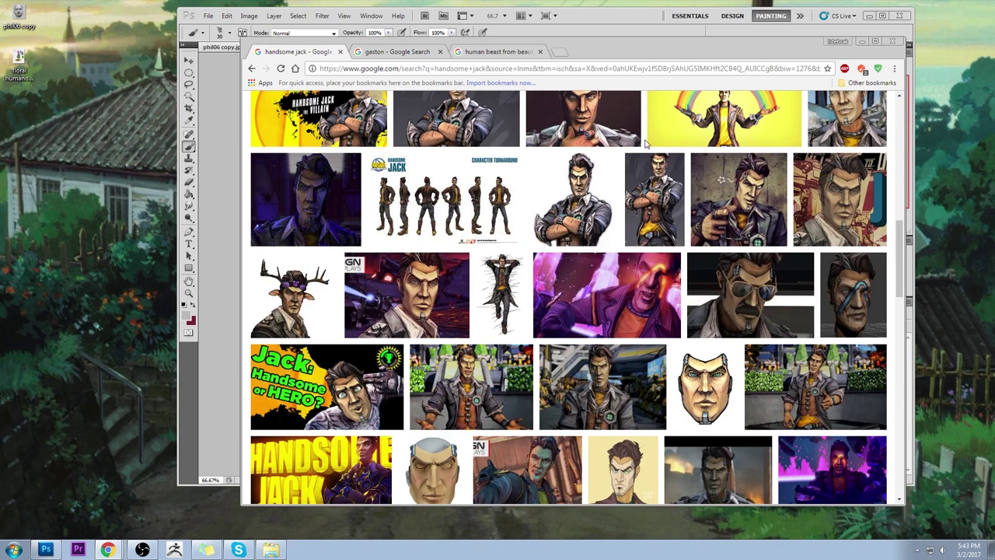
left_click(615, 21)
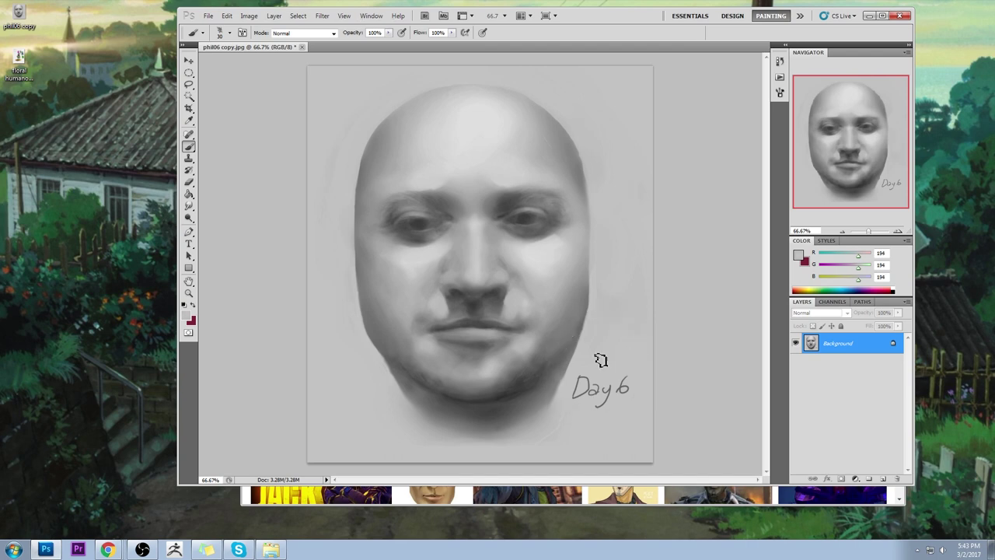
Paint over the "Day 6" note beside the chin with the background grey.
key("bracketright")
key("bracketright")
key("bracketright")
left_click_drag(619, 384, 576, 399)
Refine the eyelids and the shadows around both eyes with a 15 px brush and greys sampled from the surrounding skin.
left_click(536, 236, "alt")
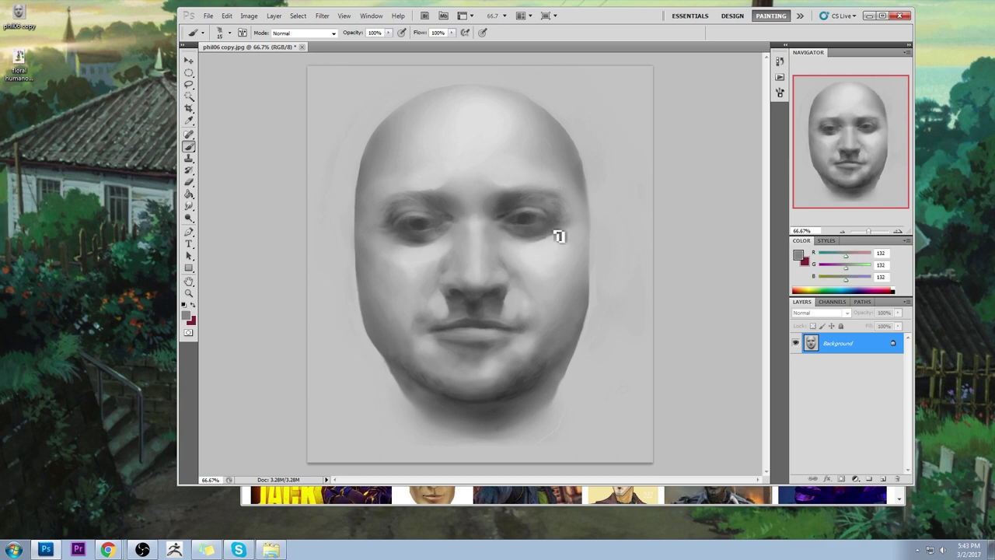
left_click(419, 240, "alt")
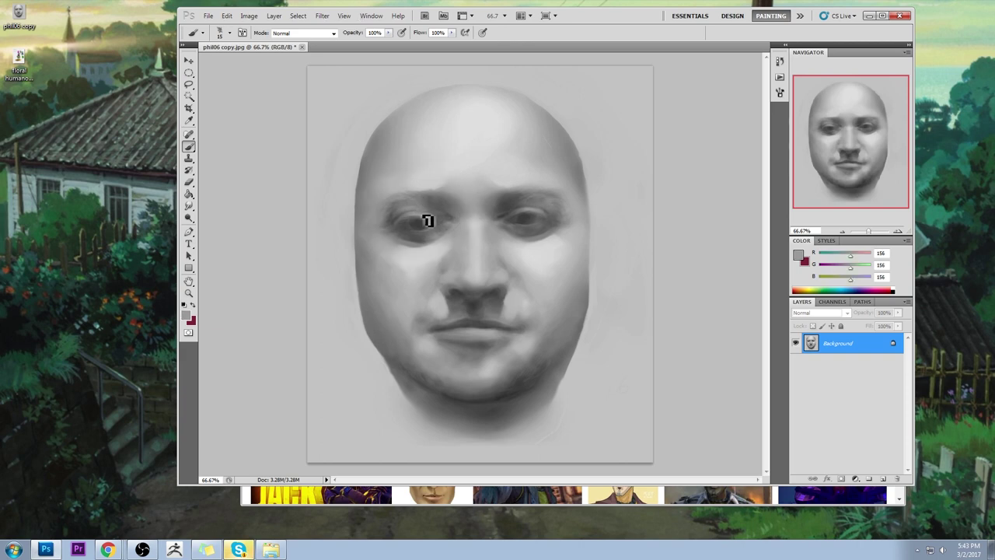
left_click(407, 208, "alt")
left_click_drag(412, 204, 411, 215)
left_click(529, 210, "alt")
left_click(537, 201, "alt")
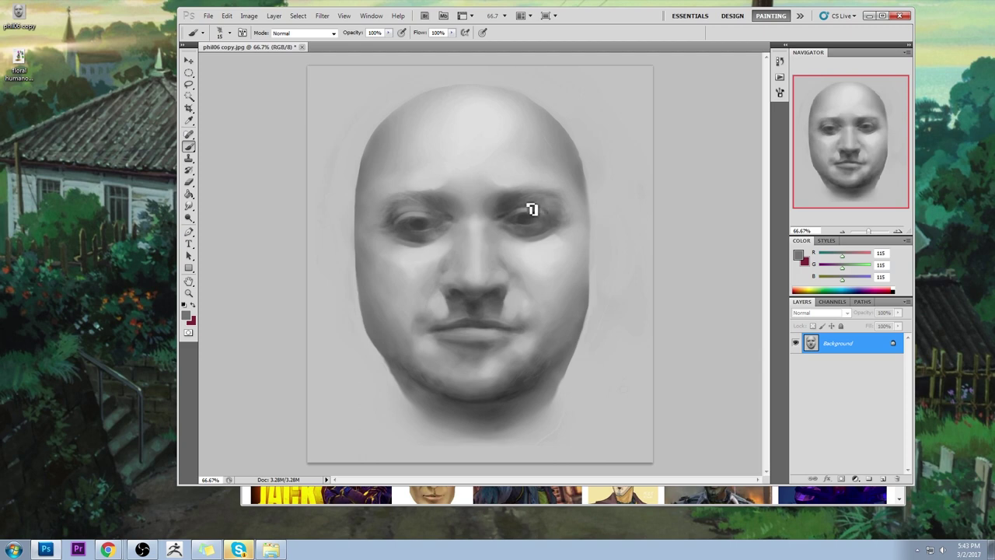
left_click(422, 215, "alt")
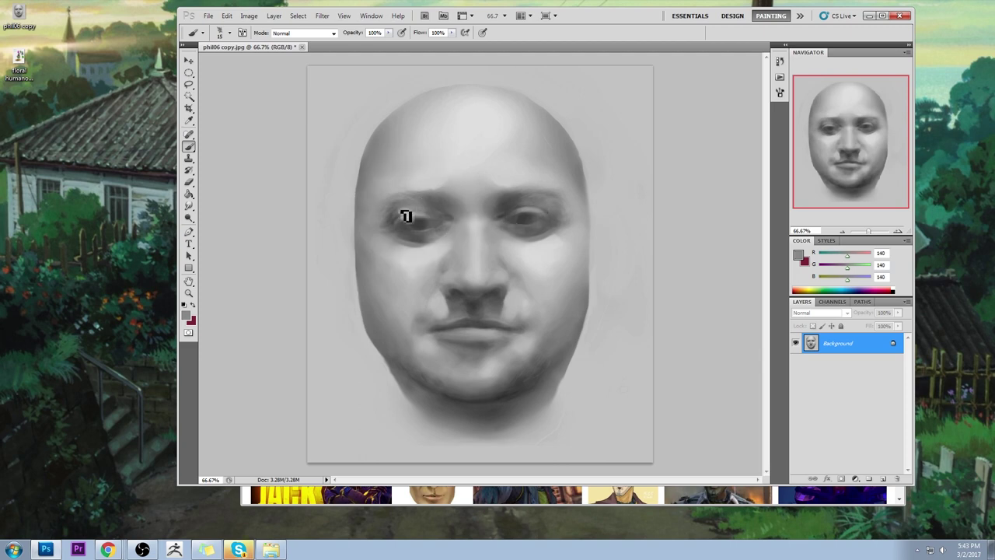
left_click(416, 215, "alt")
Reshape the bridge and sides of the nose with a larger brush of about 40 px and sampled skin greys.
key("bracketright")
key("bracketright")
key("bracketright")
left_click(473, 226, "alt")
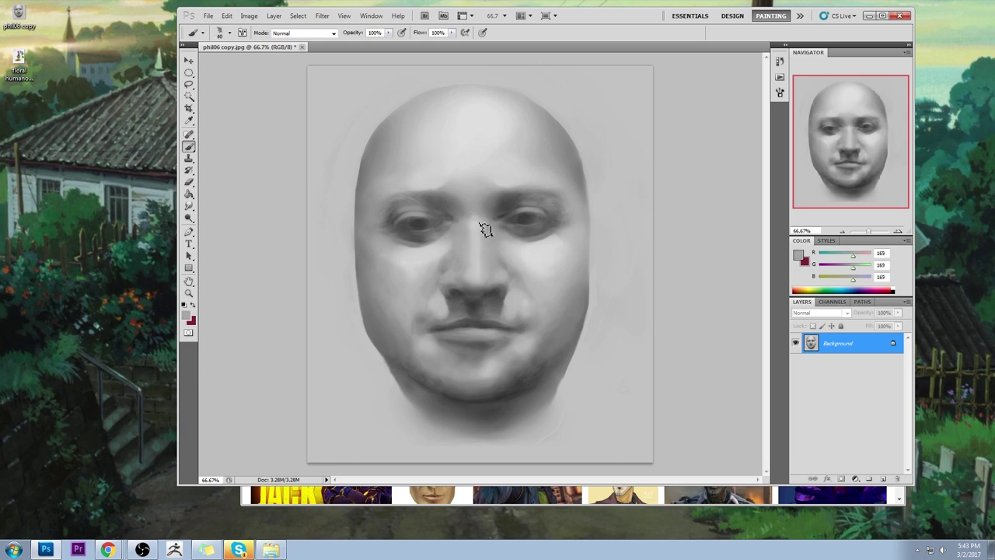
left_click(477, 225, "alt")
left_click(462, 232, "alt")
left_click(460, 240, "alt")
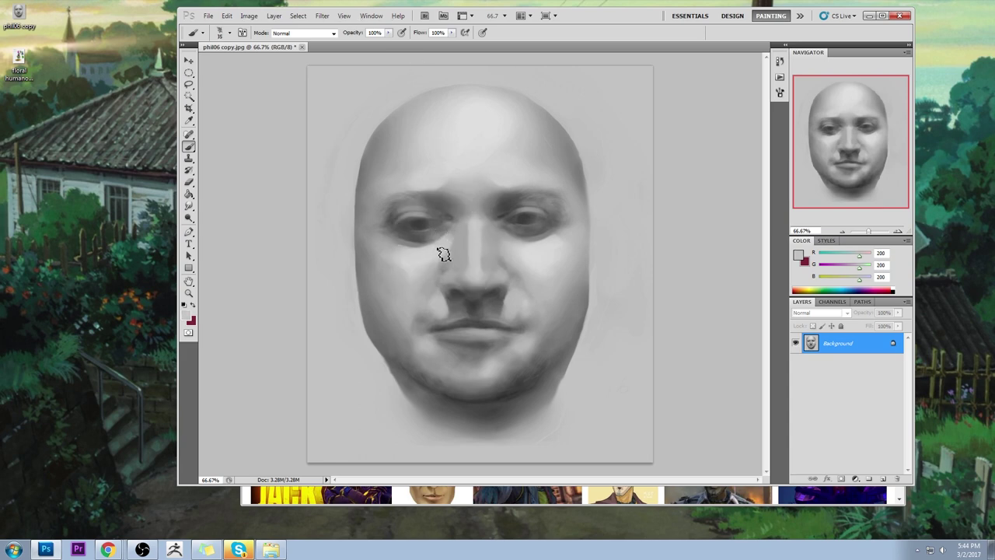
left_click(460, 246, "alt")
left_click(512, 247, "alt")
Retouch the shading of both lips with sampled greys, and lighten the cheek under the portrait's left-hand eye.
left_click(479, 319, "alt")
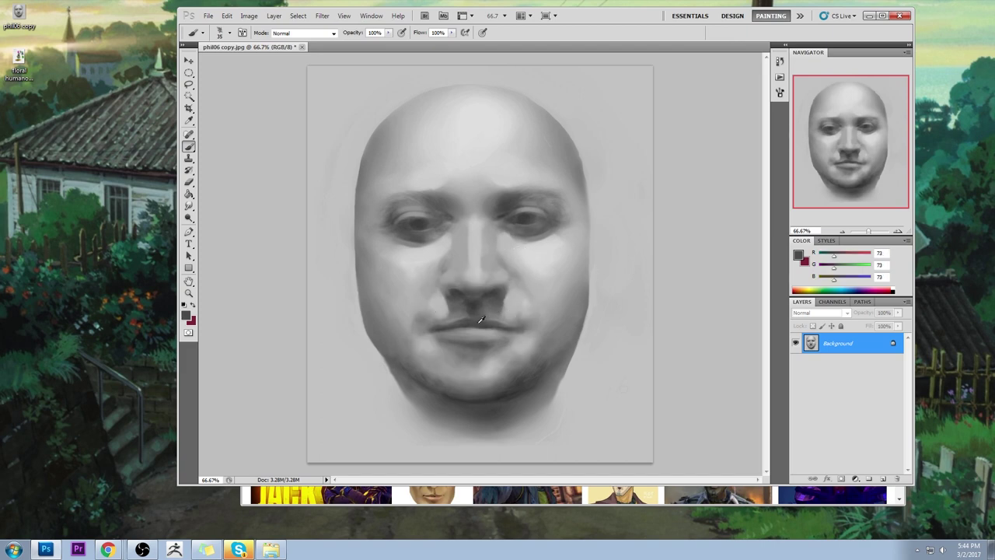
left_click(465, 334, "alt")
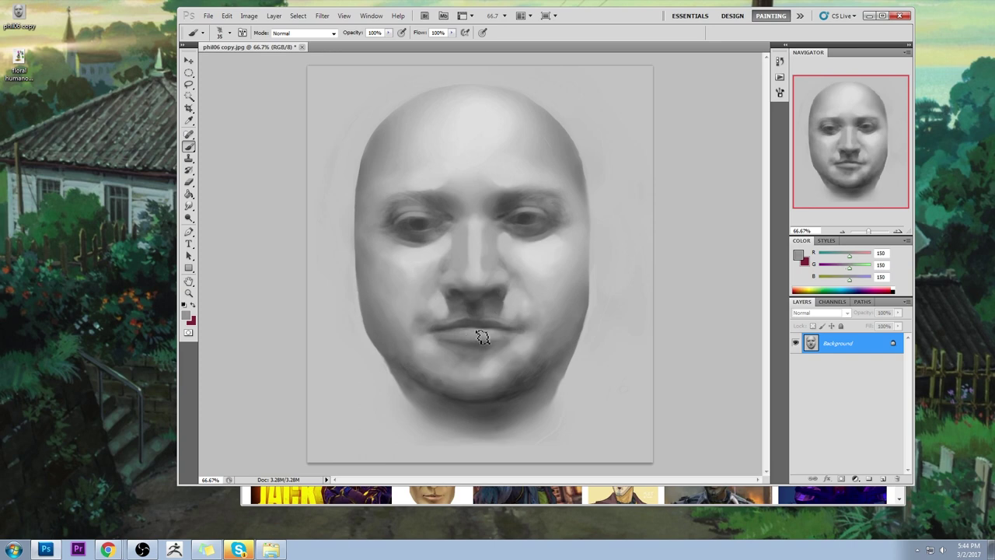
left_click(473, 319, "alt")
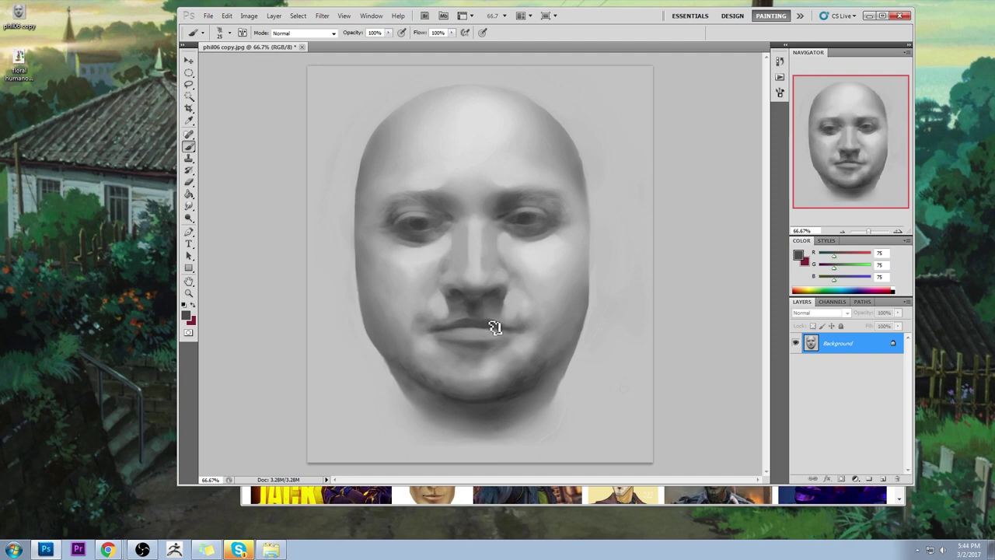
left_click(402, 243, "alt")
left_click(401, 251, "alt")
Darken both temples into flat side planes and even out the lighter forehead between them with an 80 px brush.
key("ctrl+minus")
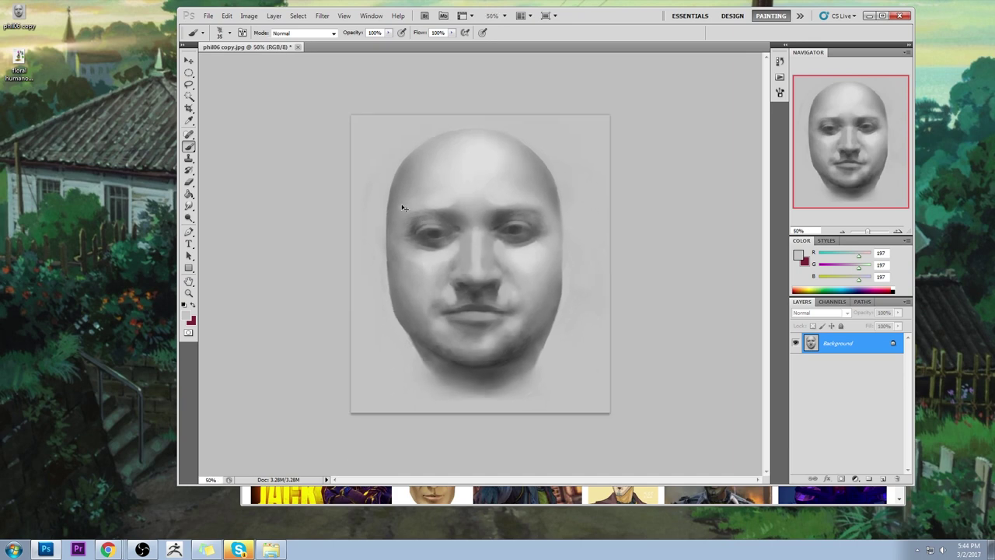
left_click(551, 183, "alt")
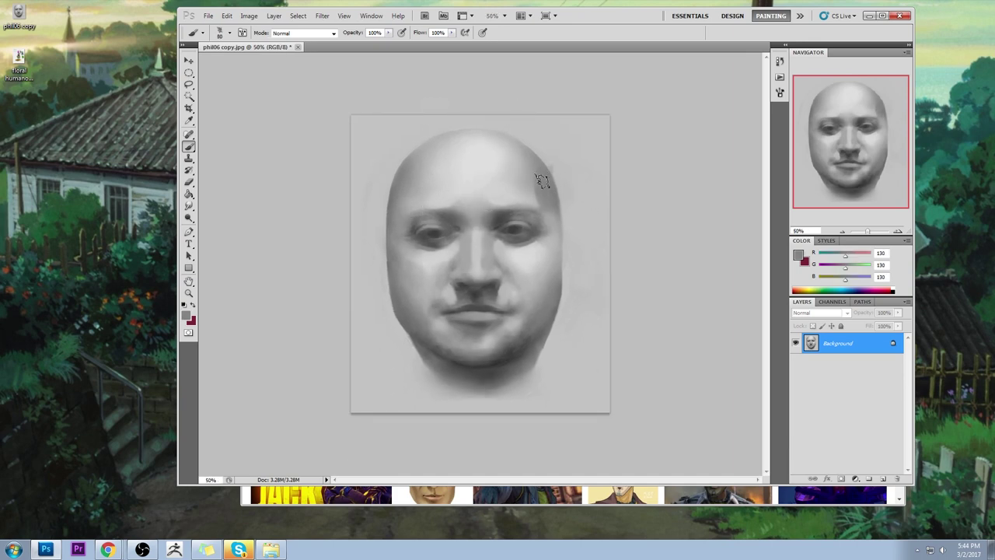
left_click(402, 184, "alt")
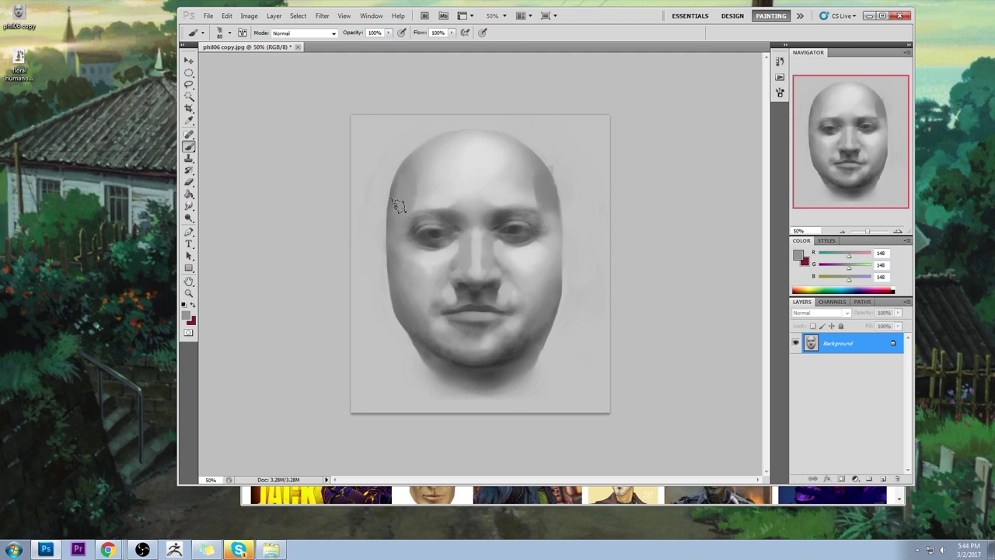
left_click(427, 163, "alt")
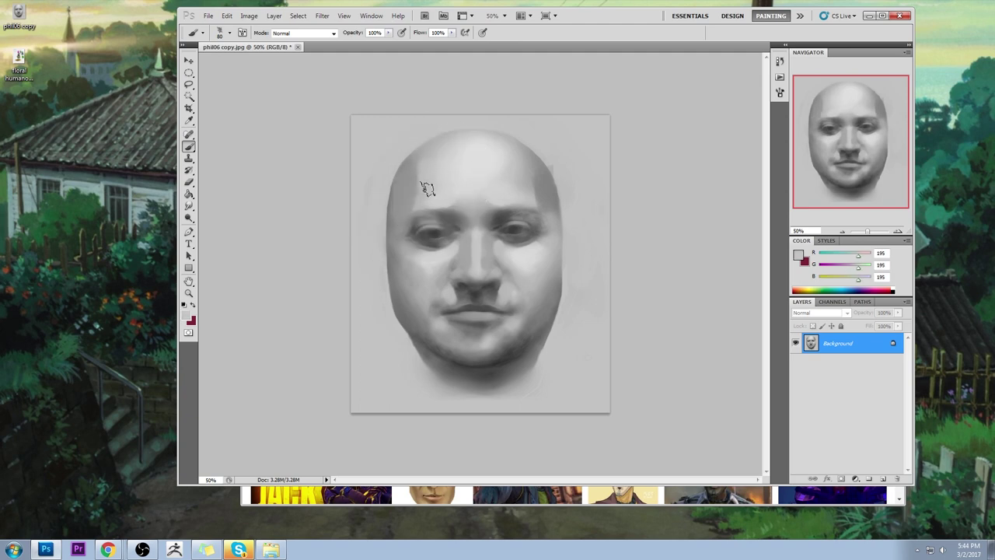
left_click(515, 179, "alt")
left_click(455, 183, "alt")
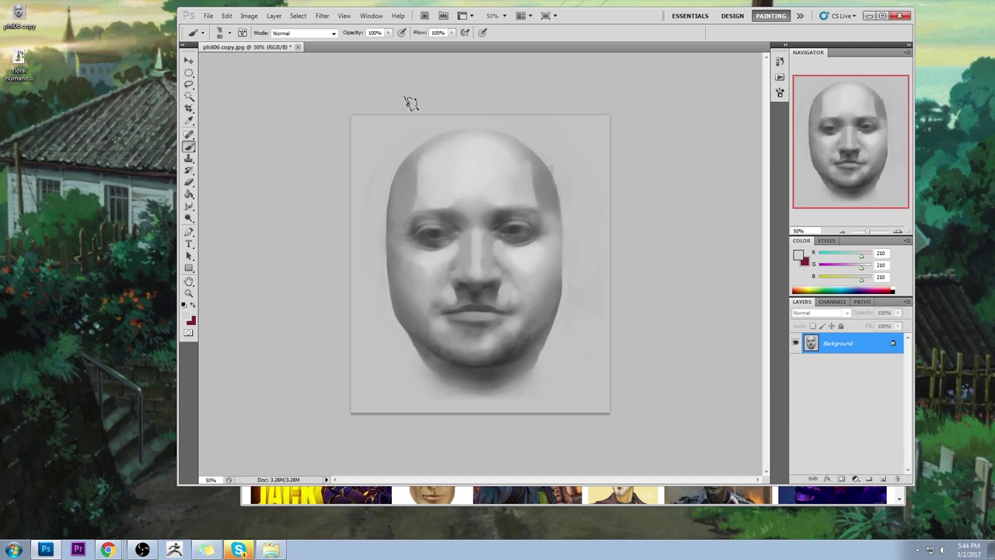
left_click(407, 202, "alt")
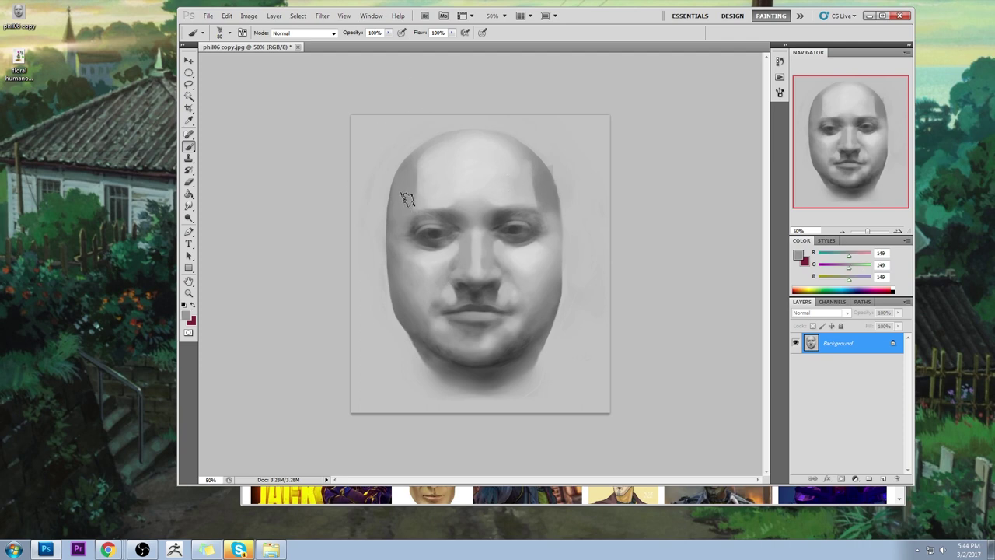
left_click(545, 200, "alt")
Brighten the upper cheeks with sampled highlights and blend the tones between the brows into the nose bridge.
left_click(540, 247, "alt")
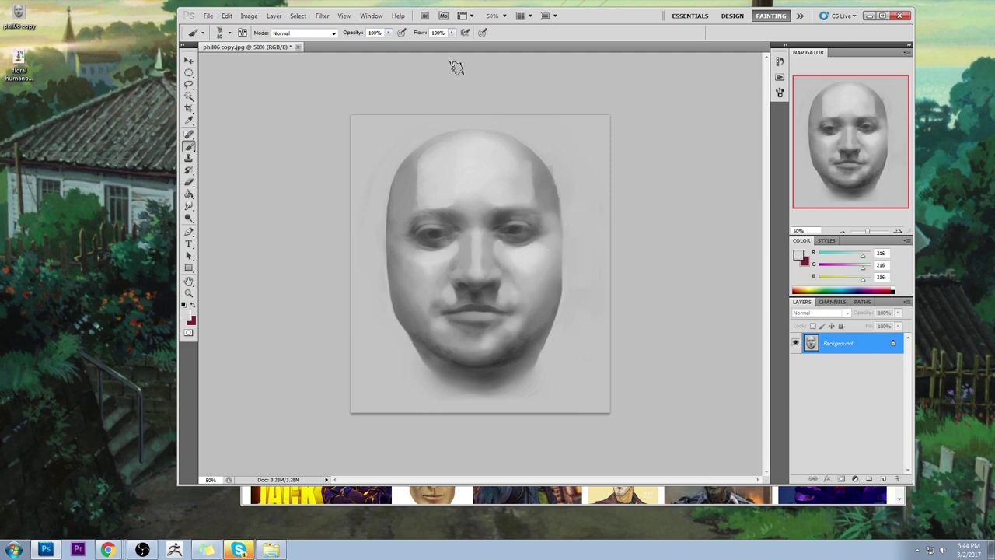
left_click(426, 257, "alt")
left_click(486, 215, "alt")
left_click(484, 208, "alt")
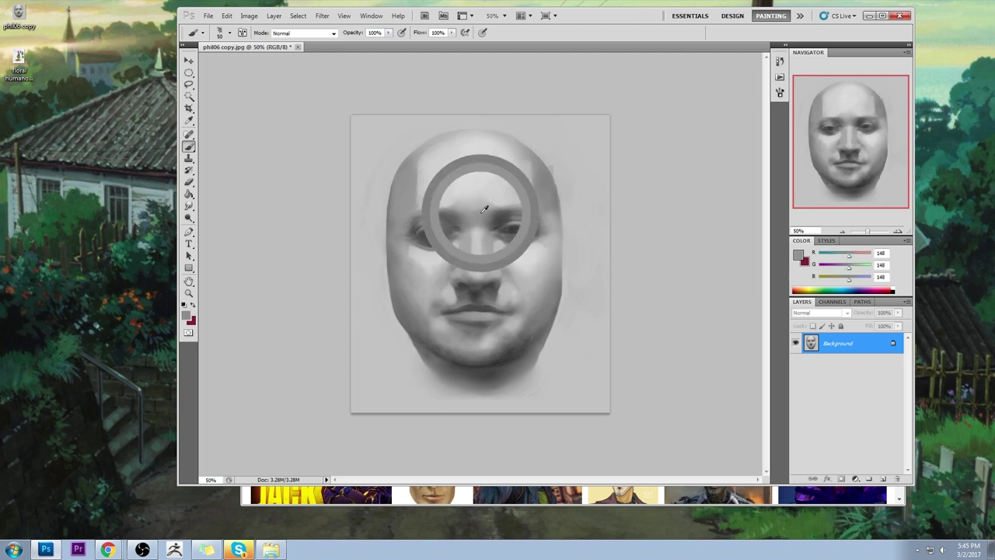
left_click(478, 235, "alt")
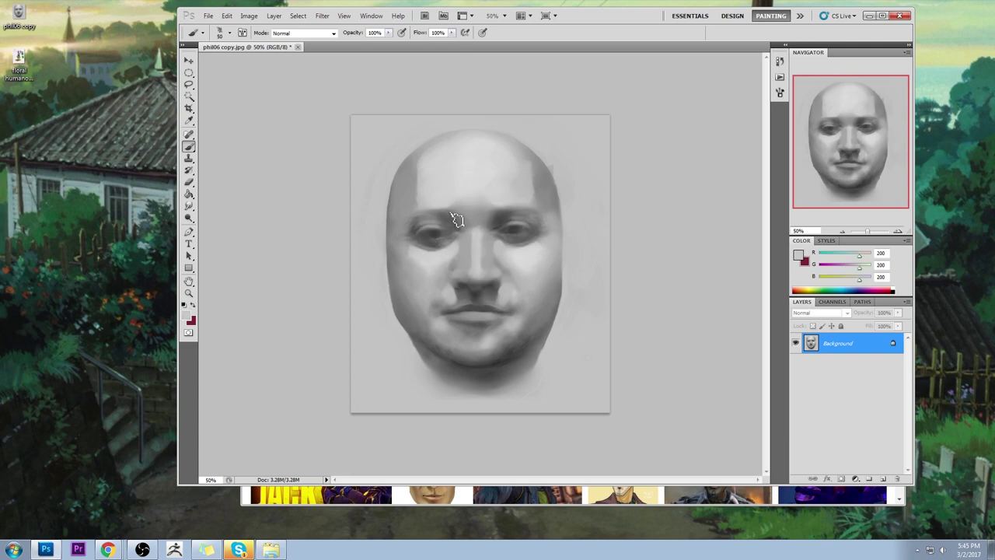
Rework the shadows at the inner corners of both eyes with a smaller 25 px brush and sampled dark greys.
key("bracketleft")
left_click(510, 234, "alt")
key("bracketleft")
key("bracketleft")
key("bracketleft")
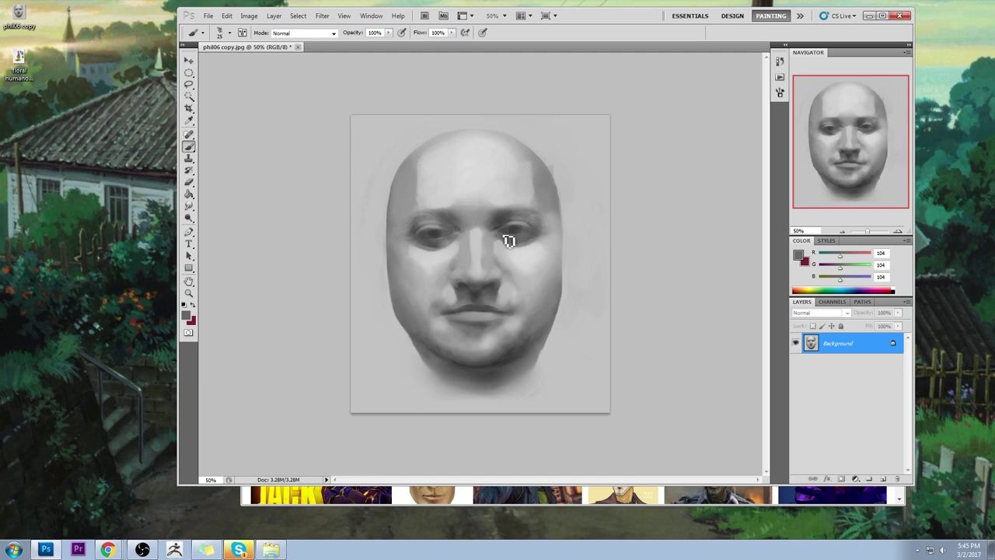
left_click(448, 237, "alt")
Smooth the eyebrows and even out the eye whites and lower lids in close-up with a fine brush.
left_click_drag(454, 221, 593, 260)
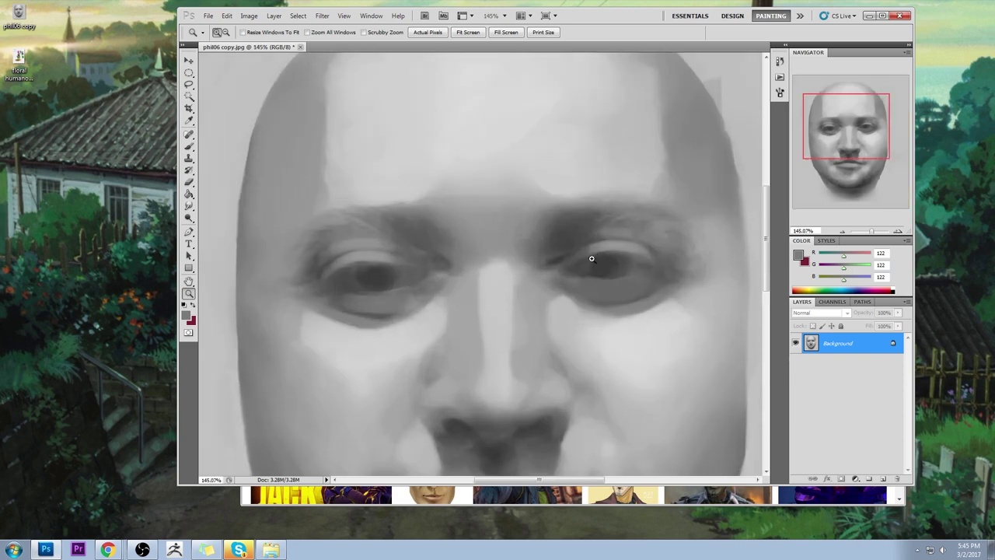
left_click(614, 221, "alt")
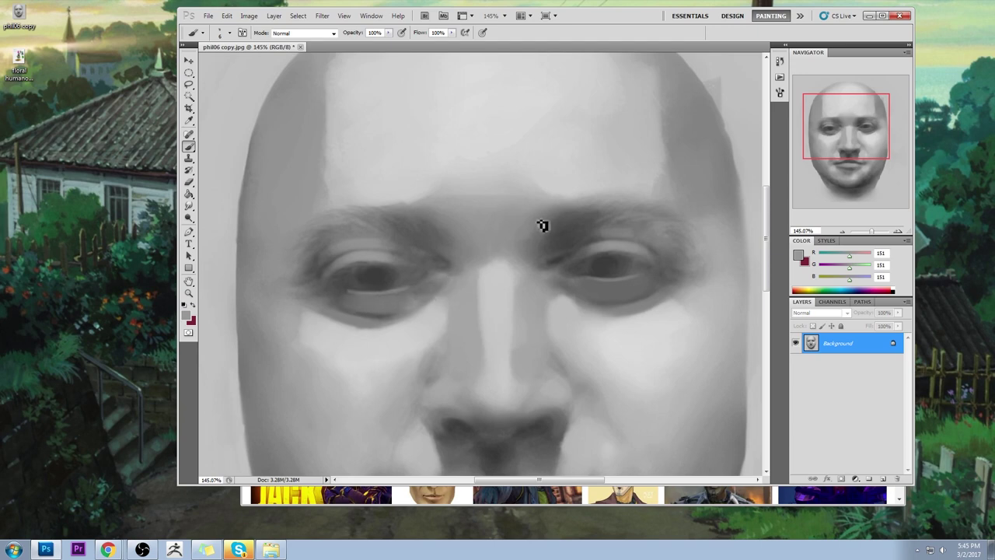
left_click(620, 278, "alt")
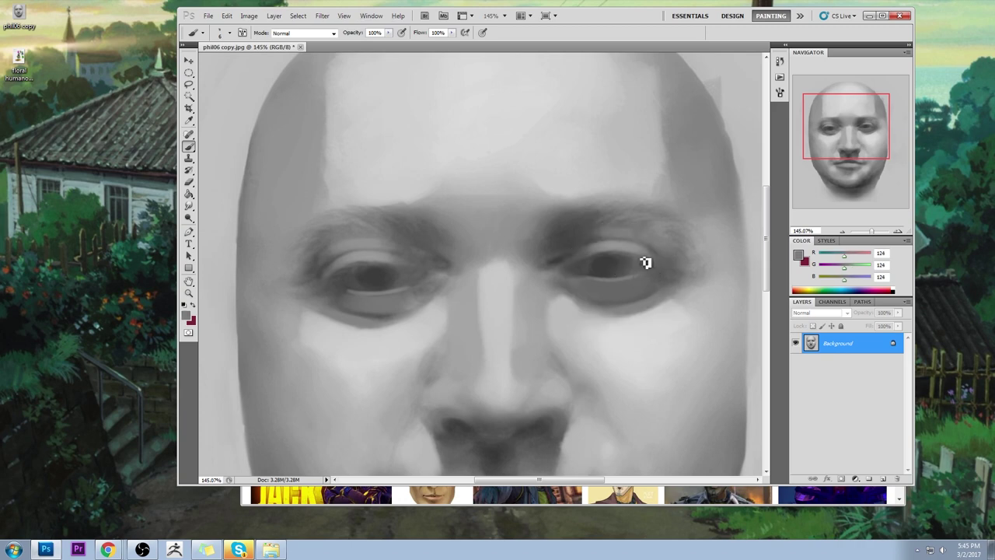
mouse_move(343, 290)
left_mouse_down()
mouse_move(369, 300)
mouse_move(351, 293)
mouse_move(417, 290)
left_mouse_up()
Paint the irises of both eyes as solid dark grey shapes using sampled grey of about RGB 60.
left_click(376, 274, "alt")
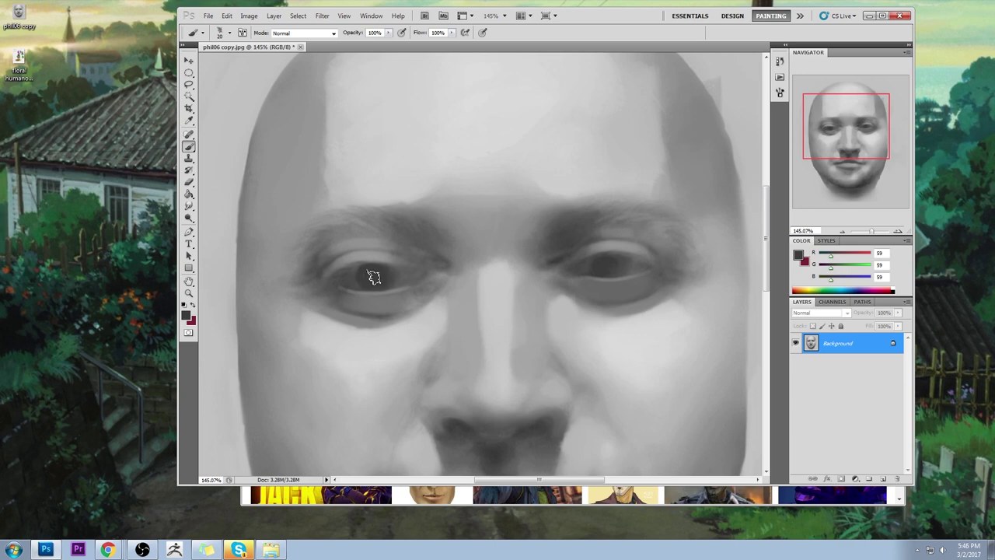
left_click(406, 269, "alt")
left_click(382, 273, "alt")
left_click(398, 264, "alt")
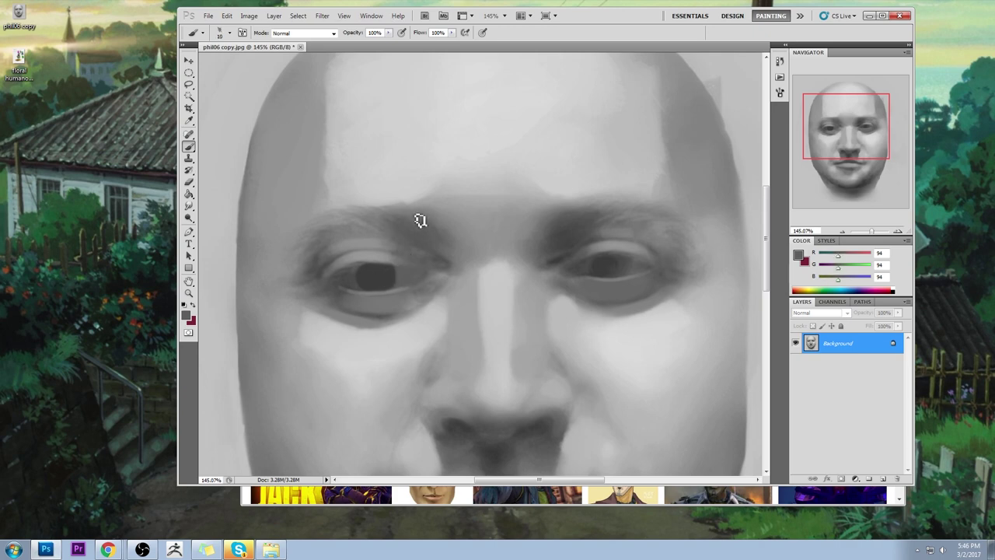
left_click(382, 271, "alt")
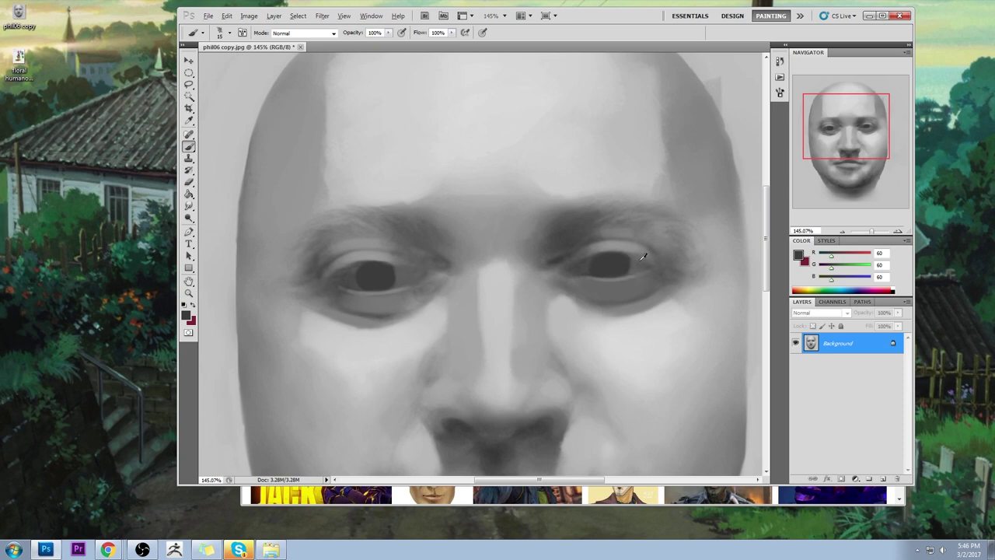
Clean up the iris edges, eye white and lid line of the portrait's right-hand eye with sampled greys.
left_click(642, 258, "alt")
left_click(588, 270, "alt")
left_click(603, 263, "alt")
left_click(607, 263, "alt")
left_click(599, 283, "alt")
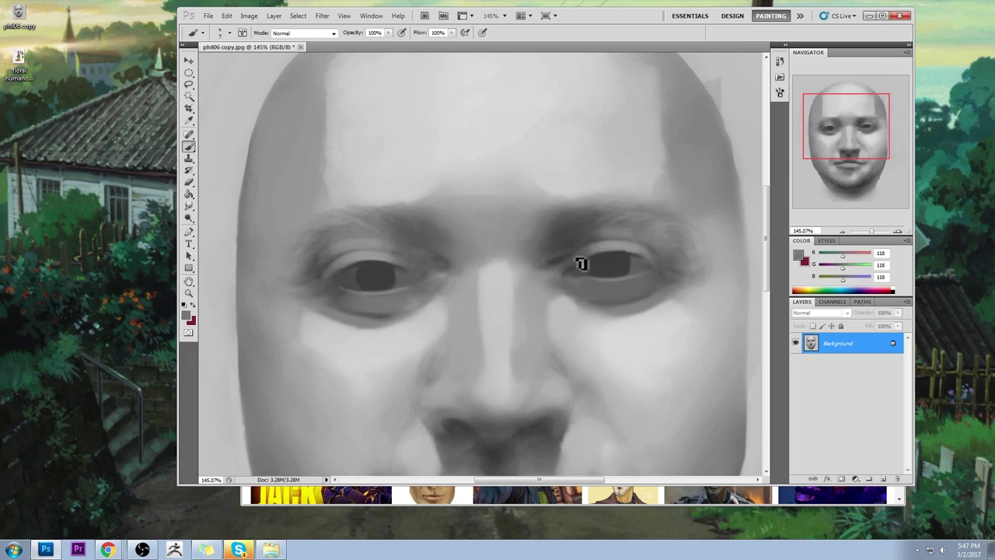
Refine the eye white and inner corner of the left-hand eye, and blend the upper lids of both eyes.
left_click(406, 285, "alt")
left_click(406, 284, "alt")
left_click(407, 266, "alt")
left_click(395, 261, "alt")
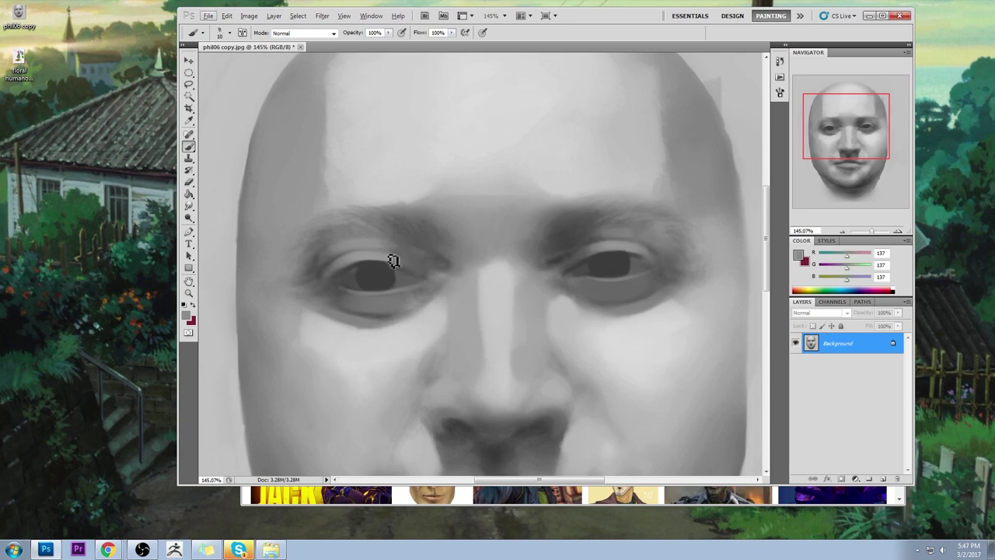
left_click(596, 250, "alt")
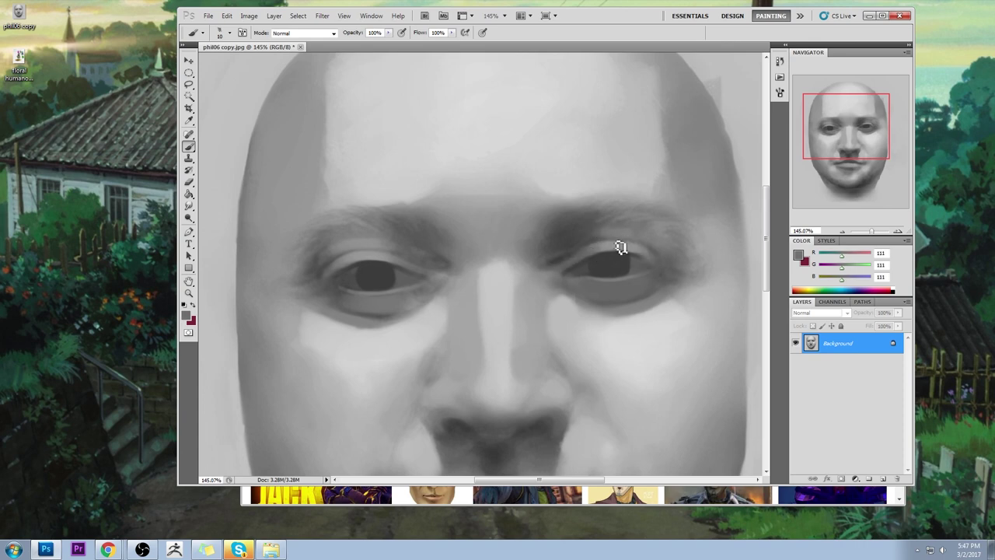
Touch up the inner corner of the left-hand eye, the opposite lower lid and the top of the nose bridge.
scroll(621, 248, "down", 3)
left_click(435, 224, "alt")
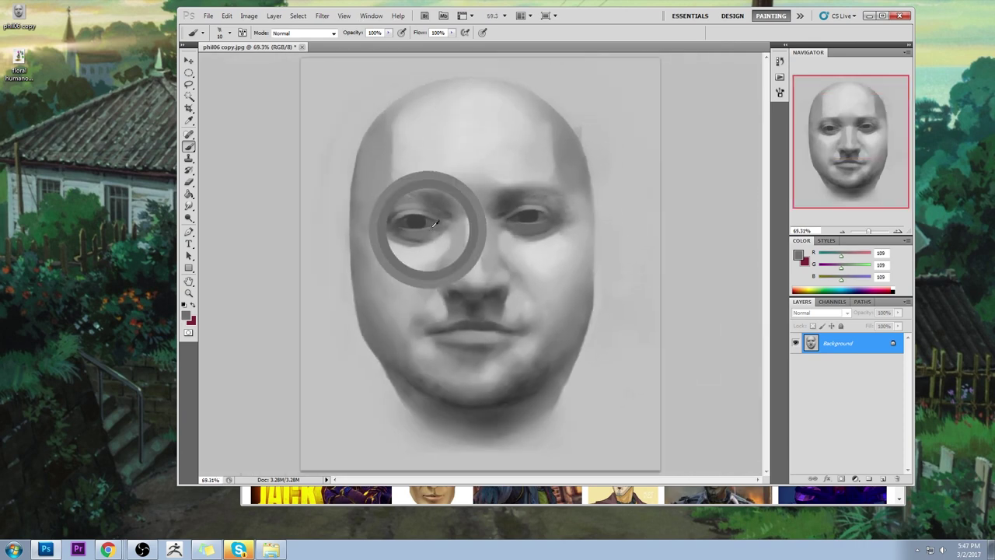
left_click_drag(434, 223, 432, 219)
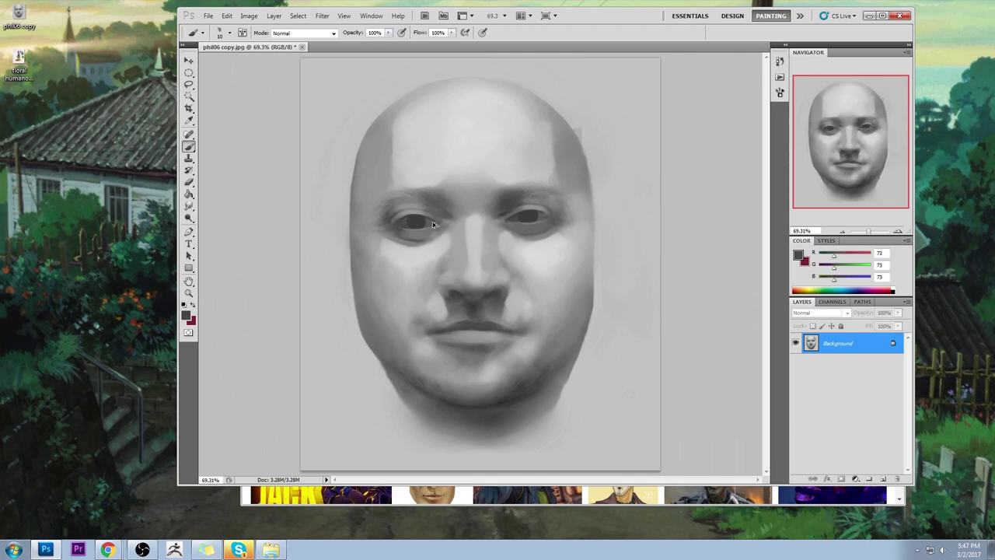
left_click(549, 231, "alt")
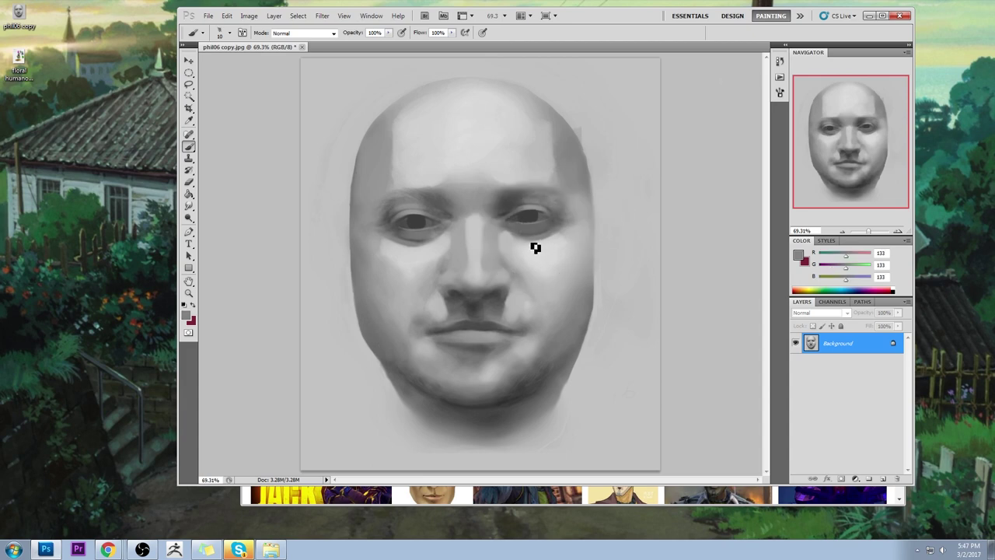
left_click(461, 215, "alt")
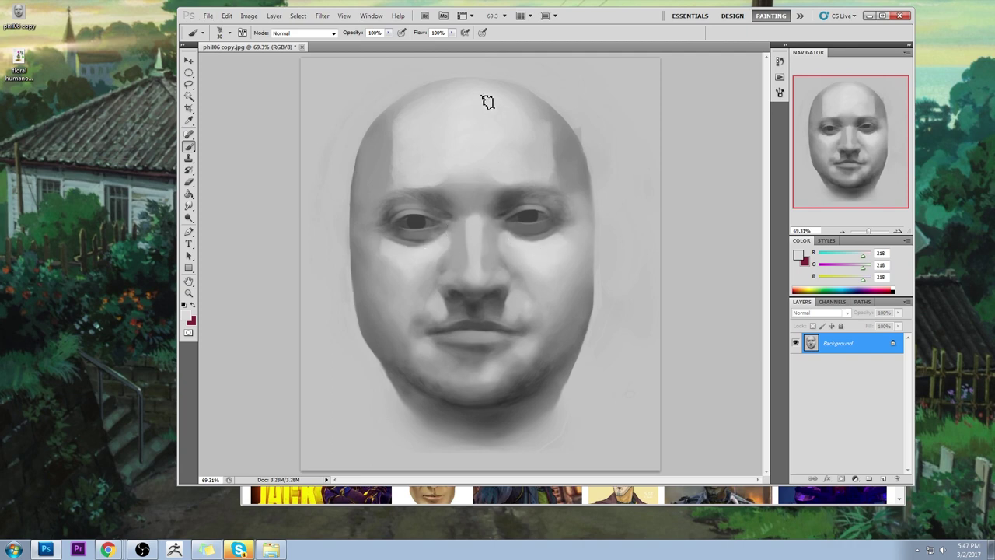
Darken the inner ends of the eyebrows with sampled dark greys of about RGB 93 and 70.
left_click(523, 201, "alt")
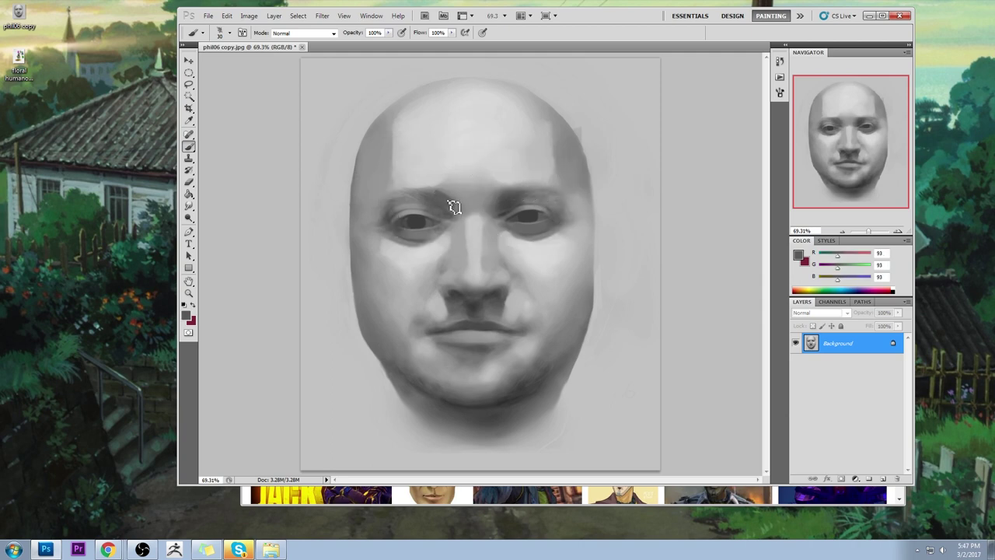
left_click(512, 202, "alt")
Compare the original opened portrait with the latest painted state in the history, and return to the latest state.
left_click(780, 60)
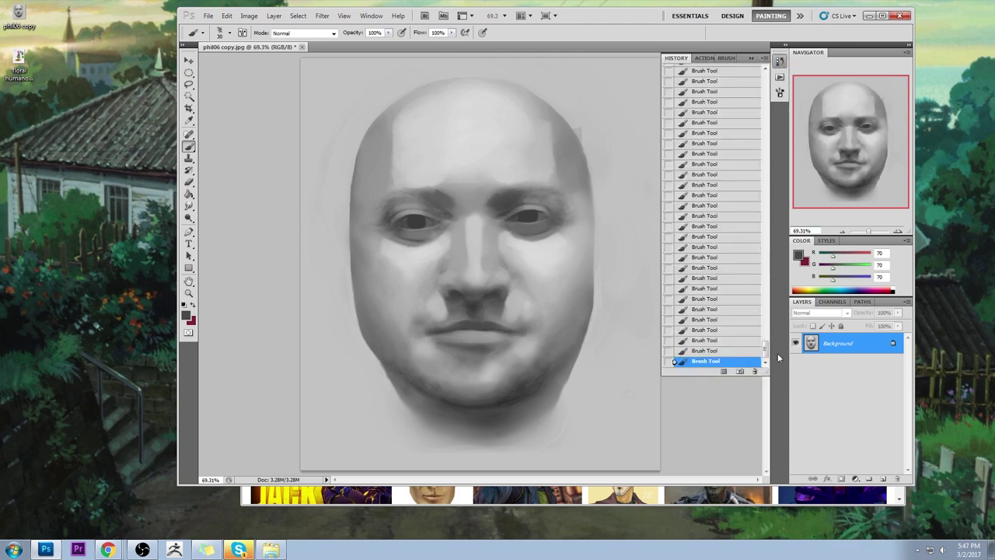
scroll(738, 75, "up", 10)
left_click(738, 76)
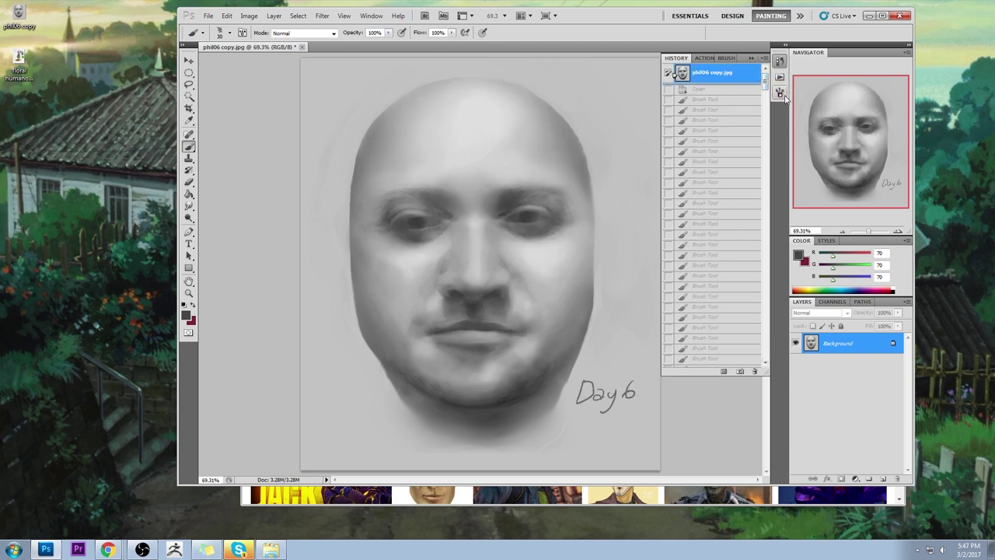
mouse_move(764, 85)
left_mouse_down()
mouse_move(783, 314)
mouse_move(773, 366)
left_mouse_up()
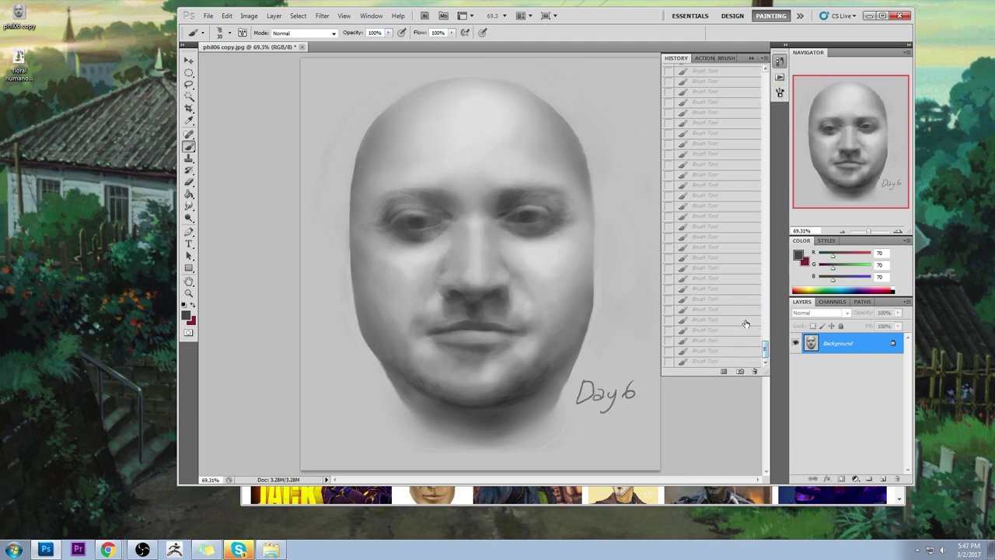
left_click(702, 362)
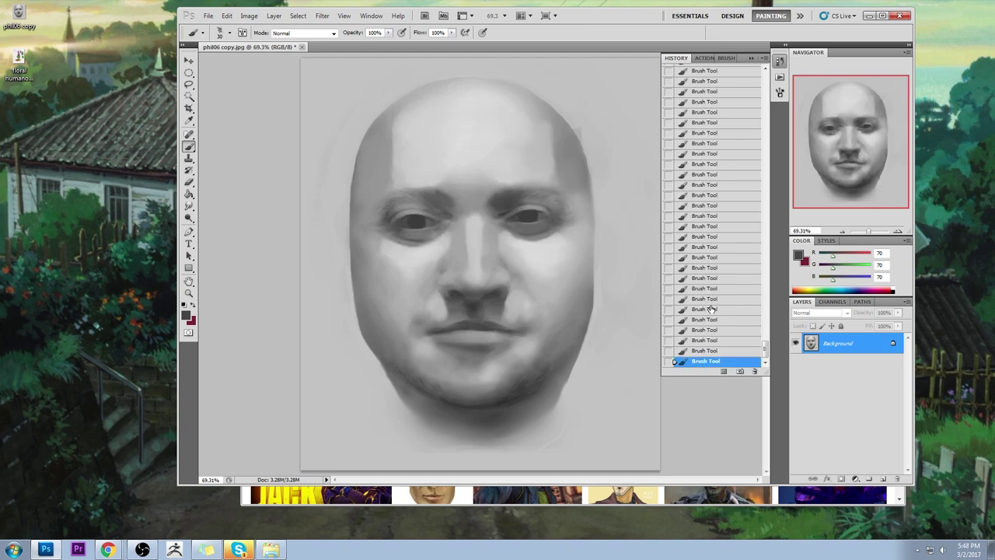
left_click(761, 59)
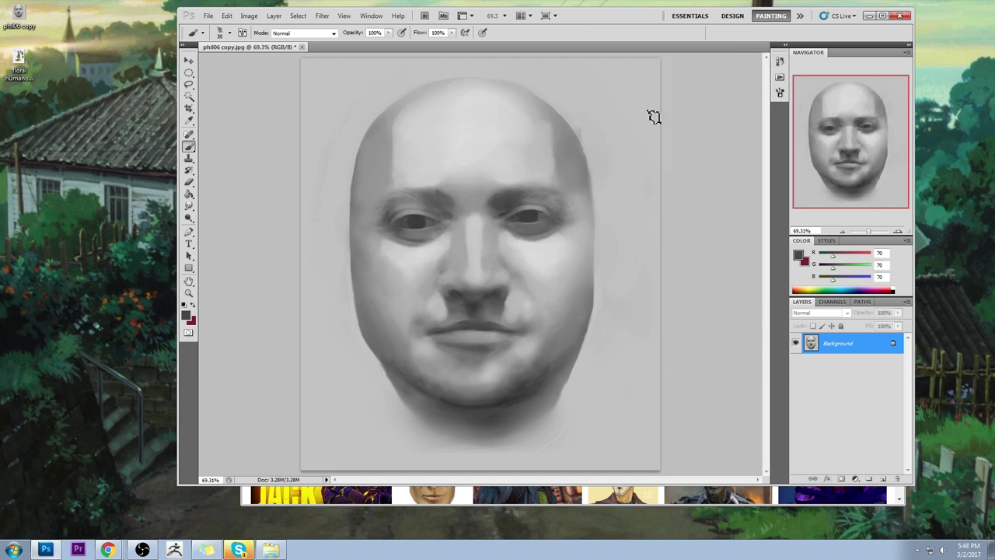
Touch up the upper lip and the nostrils with sampled greys, reducing the brush size to 10 for the nostrils.
left_click(454, 321, "alt")
left_click(468, 331, "alt")
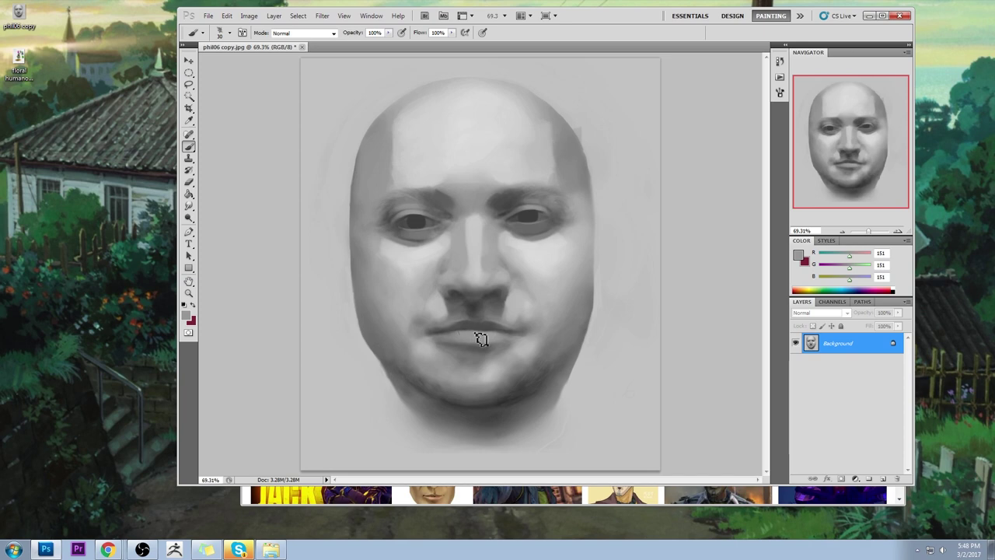
left_click(460, 288, "alt")
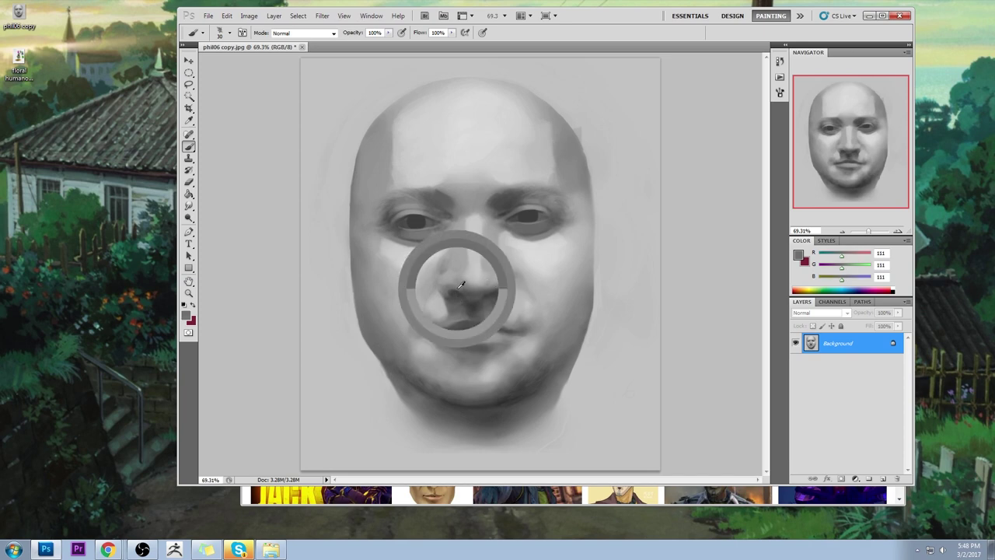
key("bracketleft")
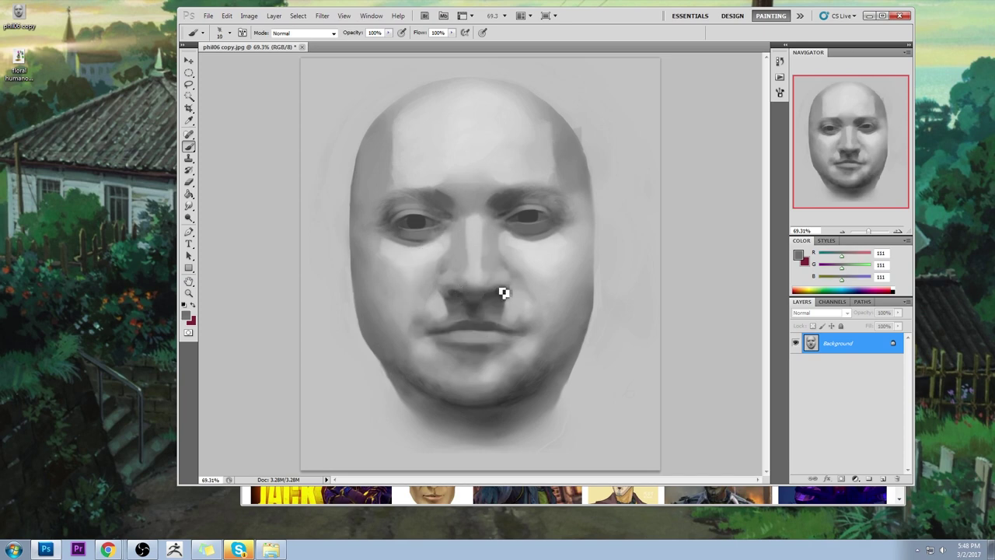
left_click(503, 296, "alt")
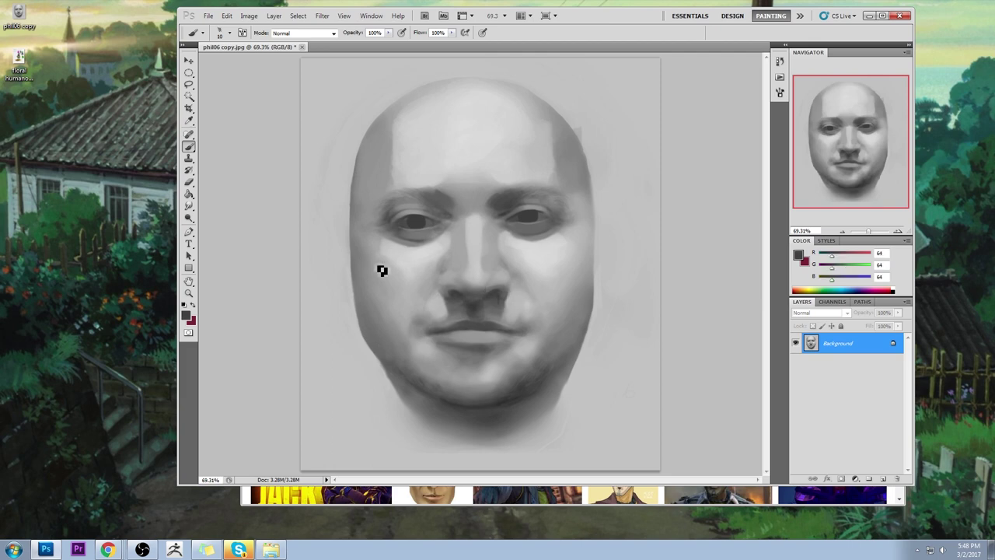
Refine the nostril edges with dark greys, and repaint the nose wings and adjoining cheek planes with lighter sampled greys.
left_click(462, 296, "alt")
left_click(460, 291, "alt")
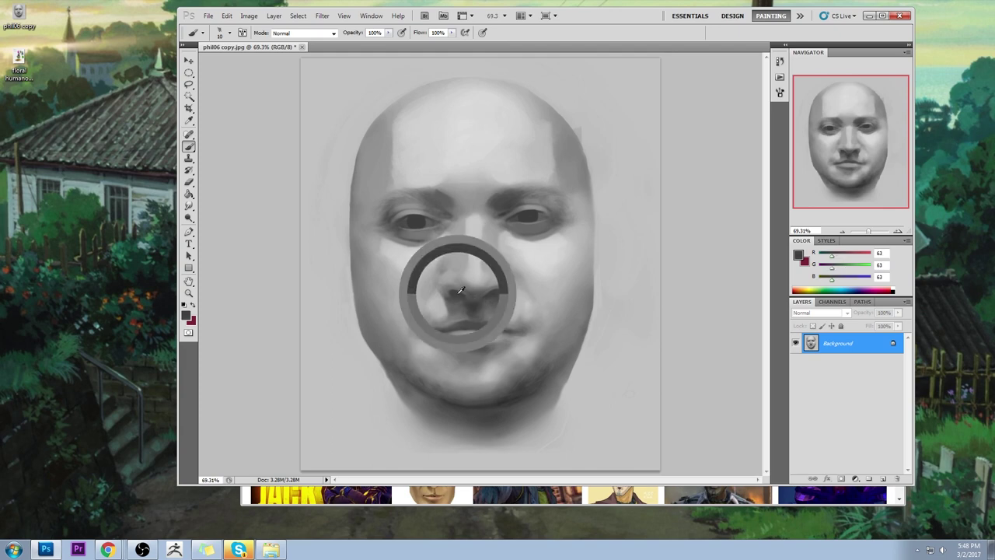
left_click(467, 296, "alt")
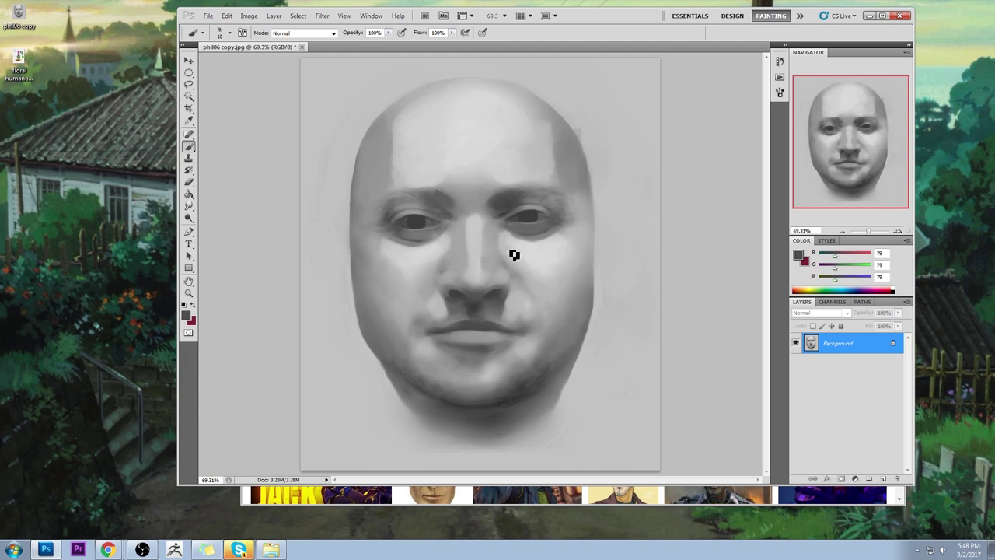
left_click(520, 295, "alt")
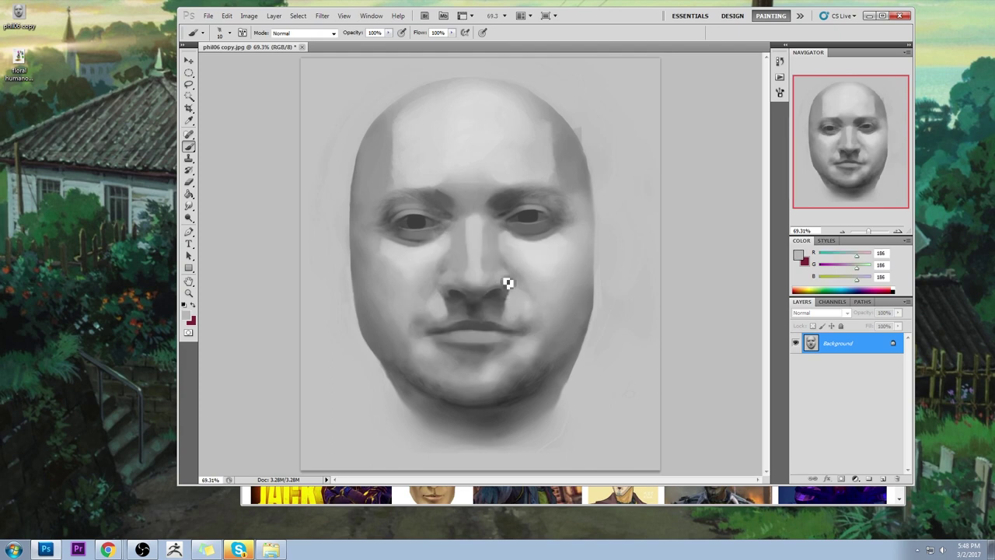
left_click(520, 272, "alt")
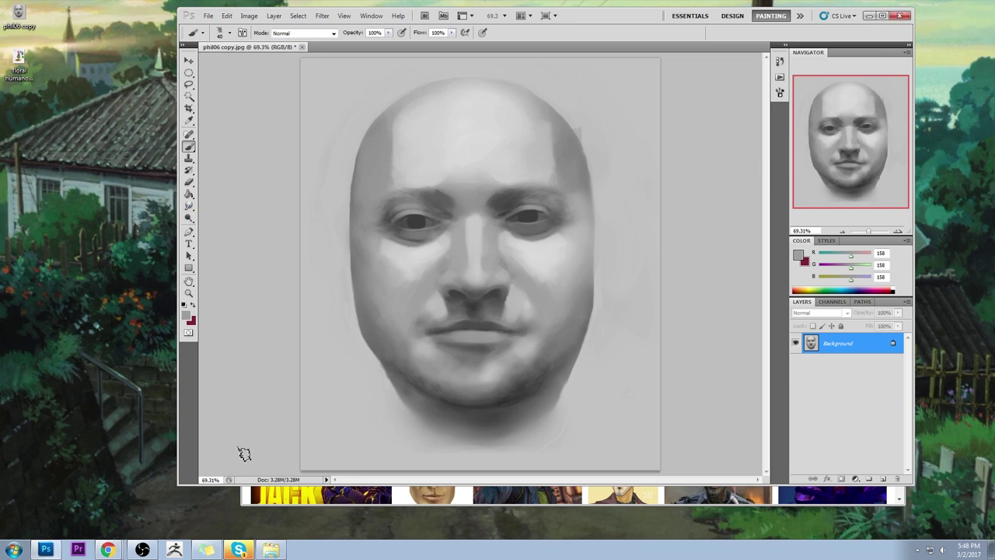
Smudge the cheek planes, the hard side edges of the forehead and the inner brows at 13% strength.
left_click(189, 206)
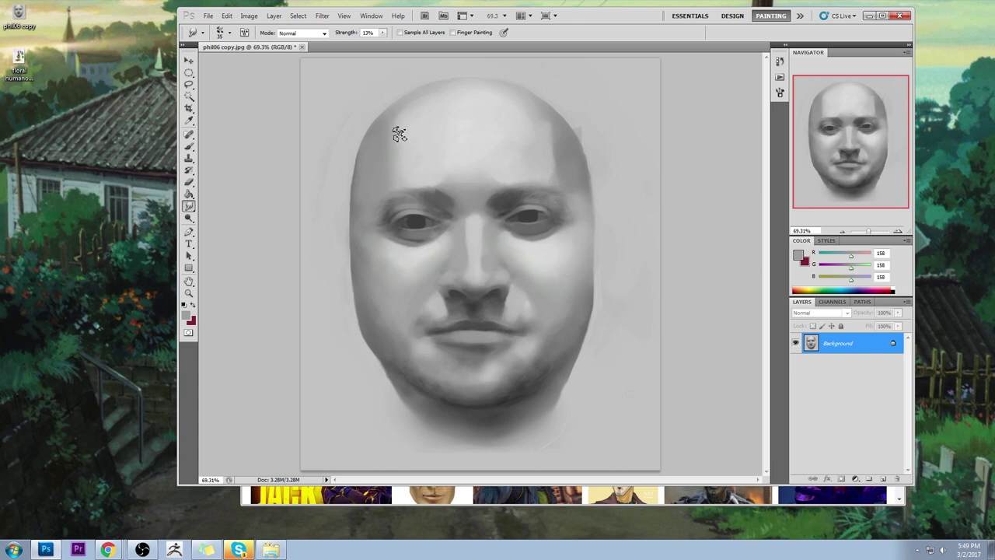
left_click(188, 145)
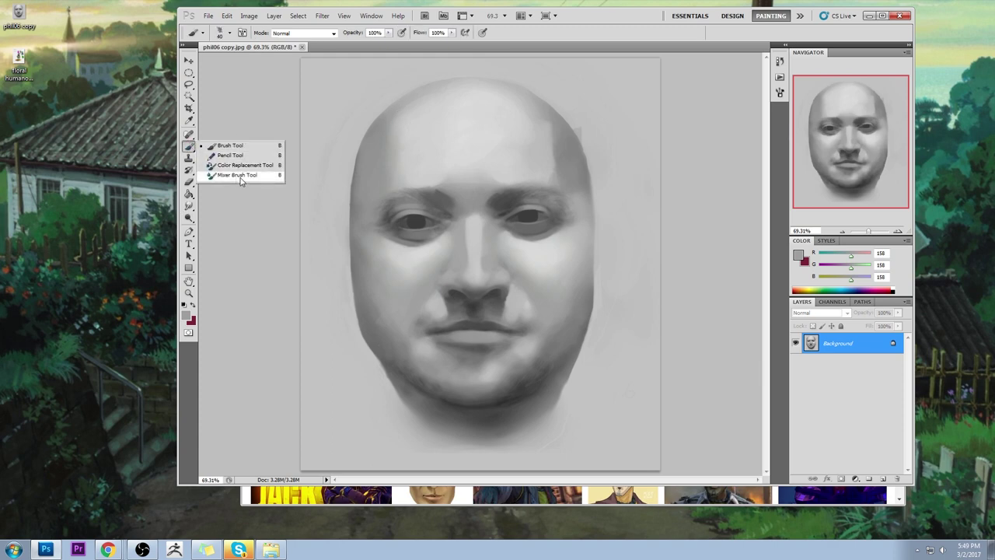
key("Escape")
key("r")
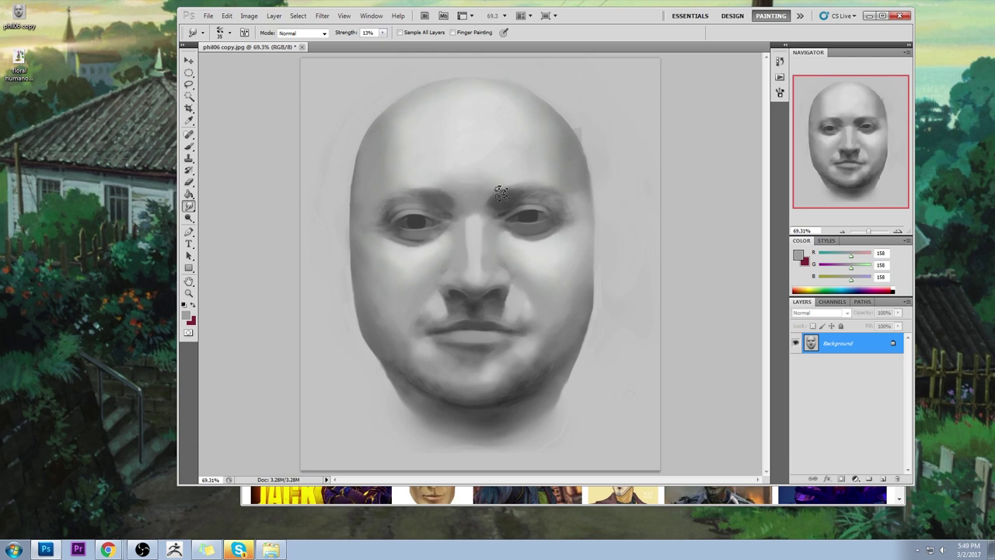
left_click_drag(432, 204, 477, 206)
Lighten the area between the eyebrows with a soft size 175 brush at 54% opacity, using a sampled light grey of about RGB 200.
key("b")
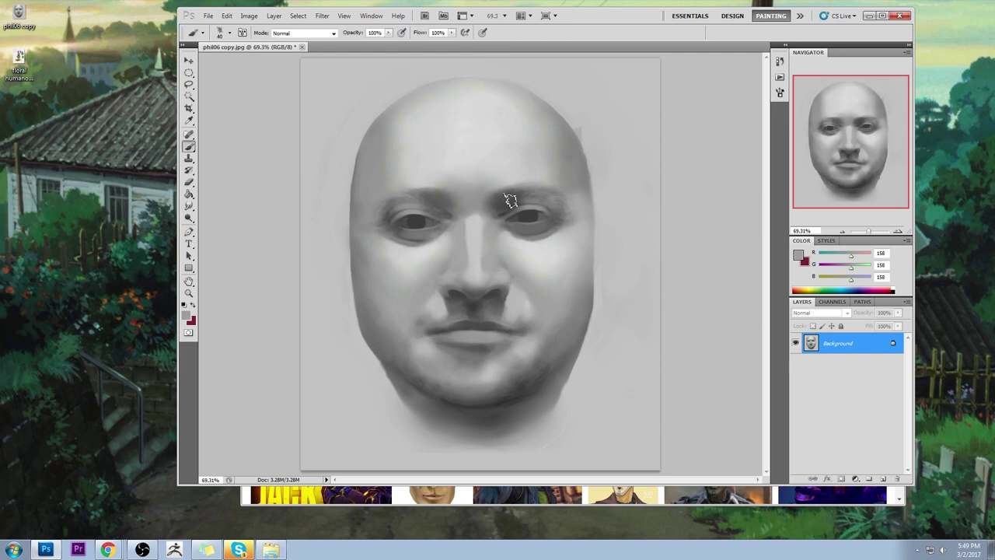
right_click(508, 205)
left_click(667, 328)
left_click(683, 126)
left_click(473, 215, "alt")
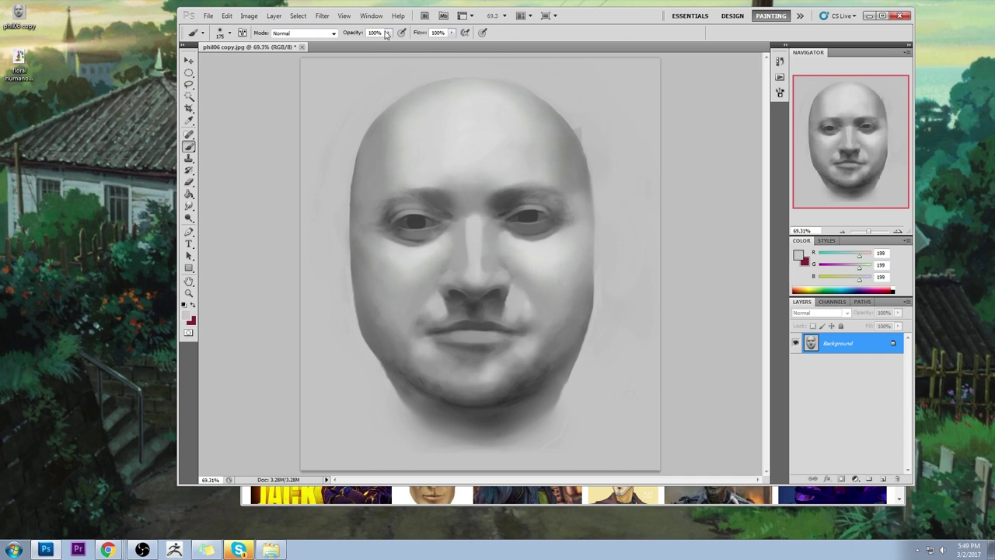
left_click_drag(387, 34, 372, 48)
left_click_drag(463, 193, 471, 193)
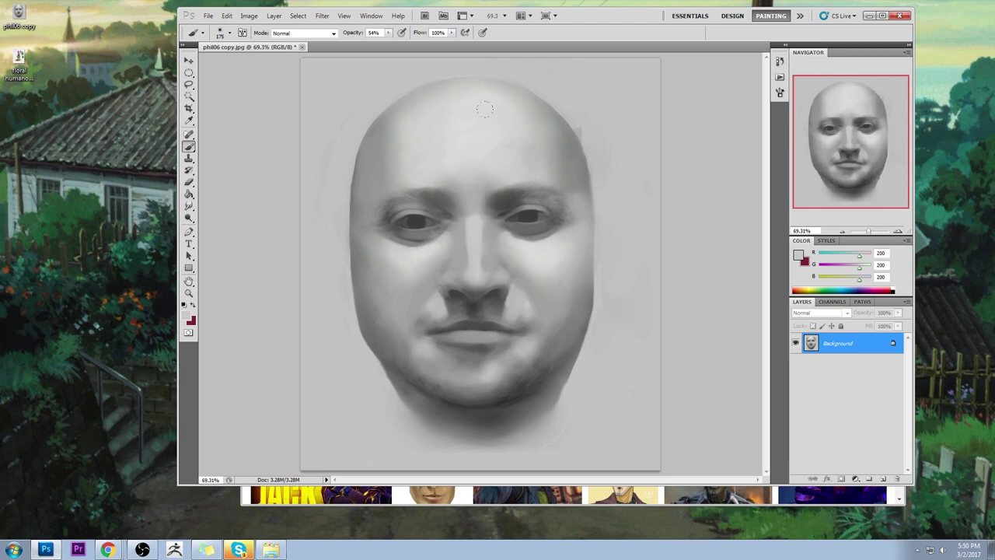
Smudge the nose planes and refine the nose tip and wings with greys sampled around the nostrils.
left_click(188, 206)
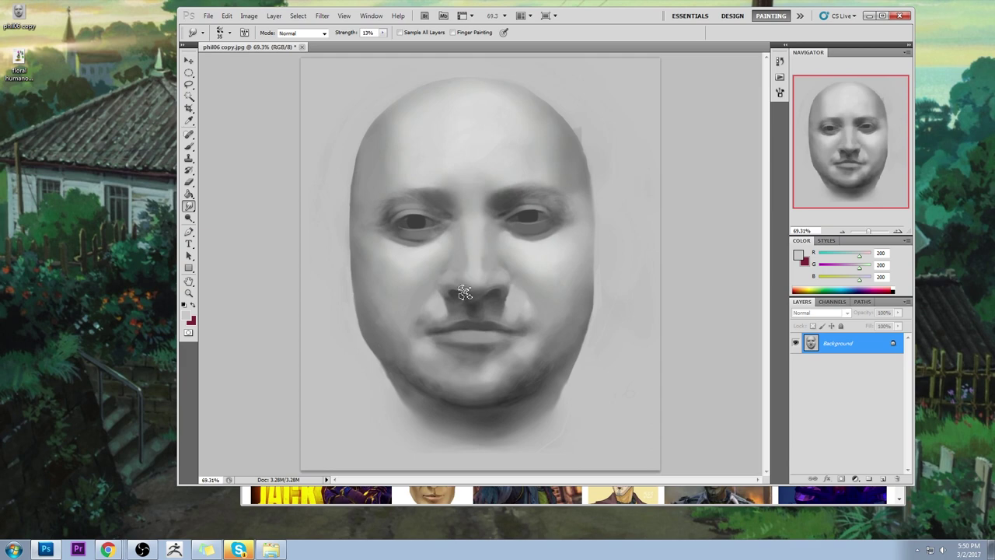
key("b")
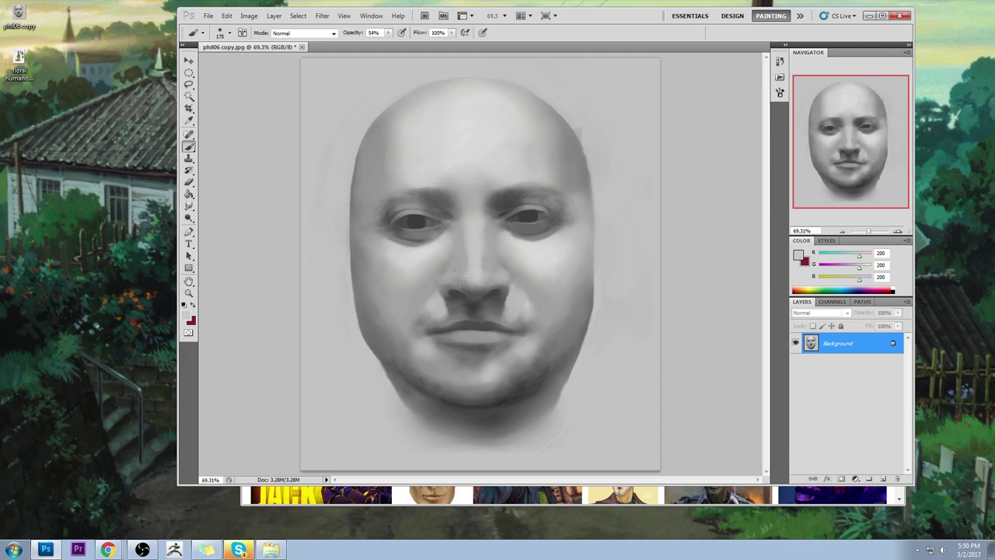
left_click(506, 292, "alt")
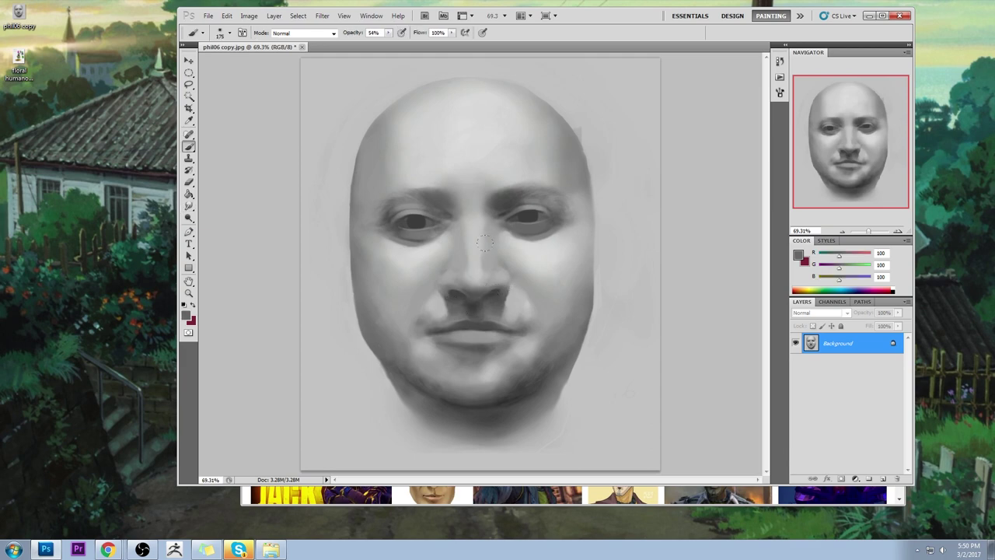
left_click(503, 280, "alt")
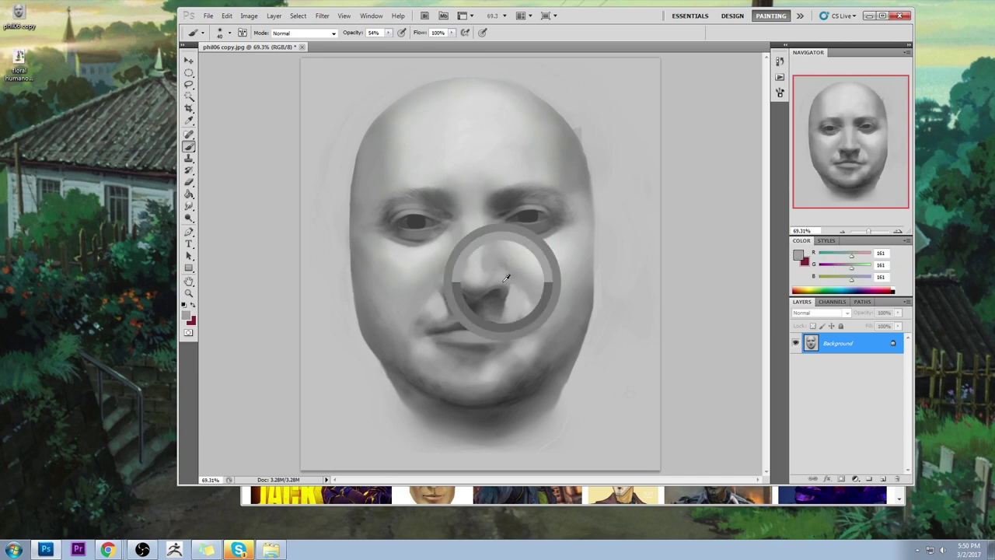
left_click(505, 276, "alt")
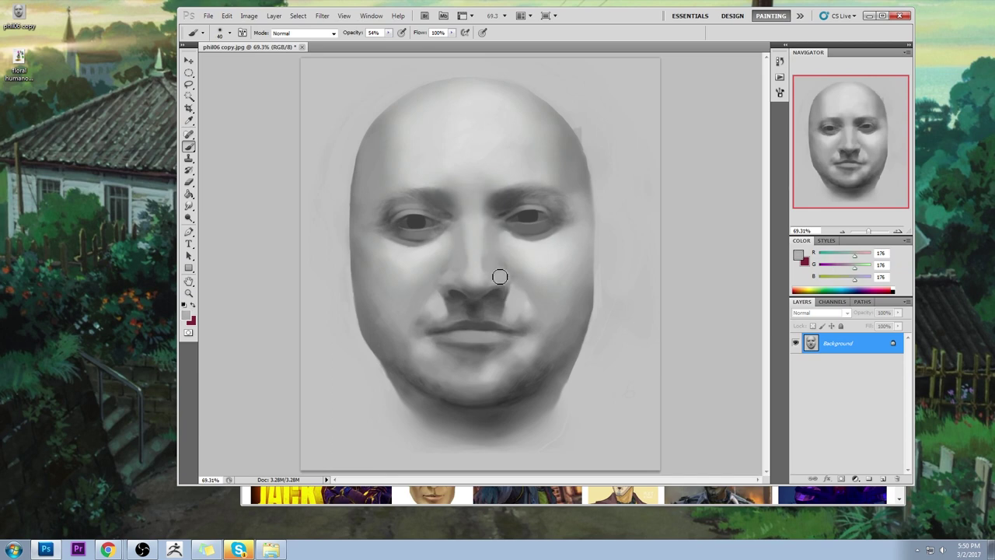
left_click(451, 274, "alt")
Try the Mixer Brush with teal (RGB 0, 164, 164) over the portrait's right-hand temple and background, and undo the stroke.
left_click_drag(188, 147, 241, 179)
key("]")
key("]")
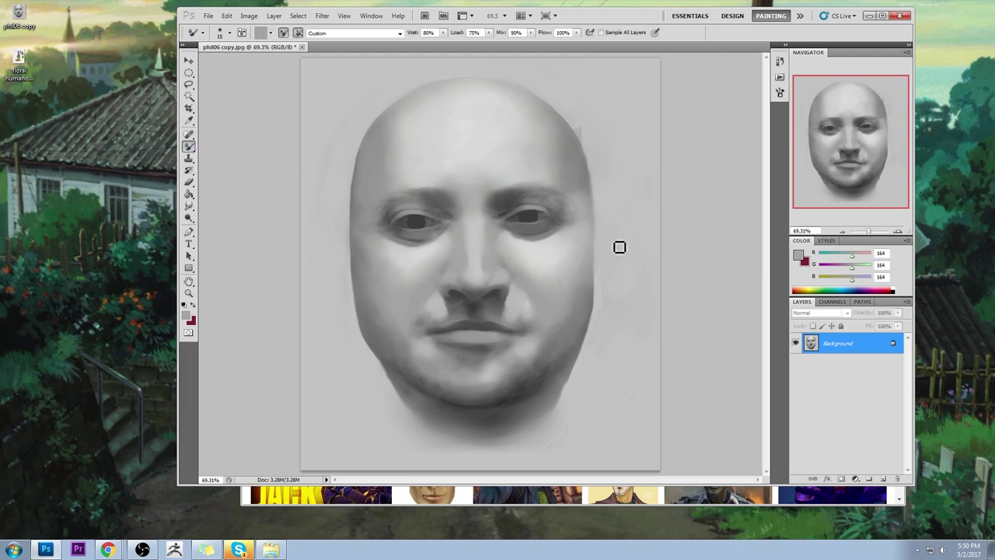
left_click(820, 255)
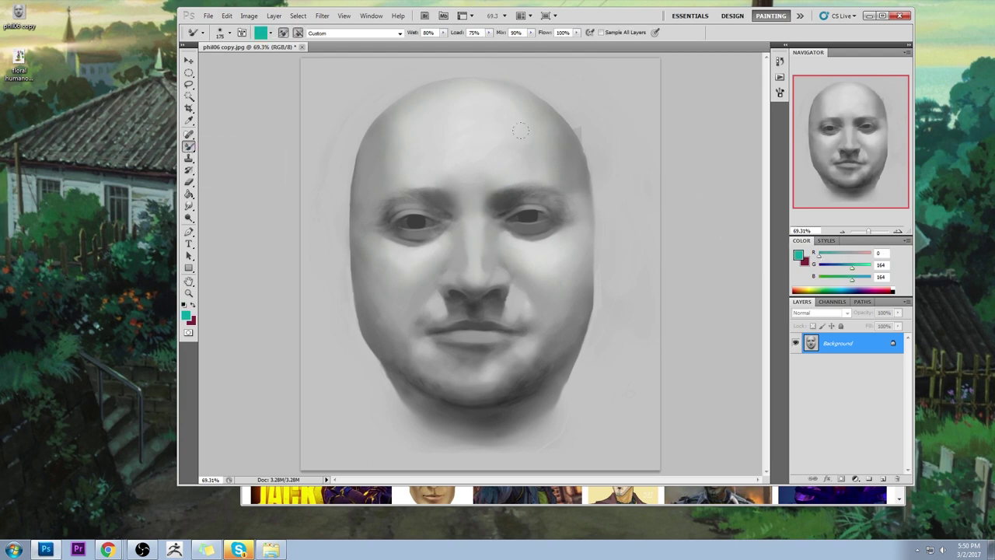
mouse_move(560, 139)
left_mouse_down()
mouse_move(587, 133)
mouse_move(606, 166)
mouse_move(591, 209)
mouse_move(588, 315)
mouse_move(566, 136)
mouse_move(529, 90)
mouse_move(517, 112)
left_mouse_up()
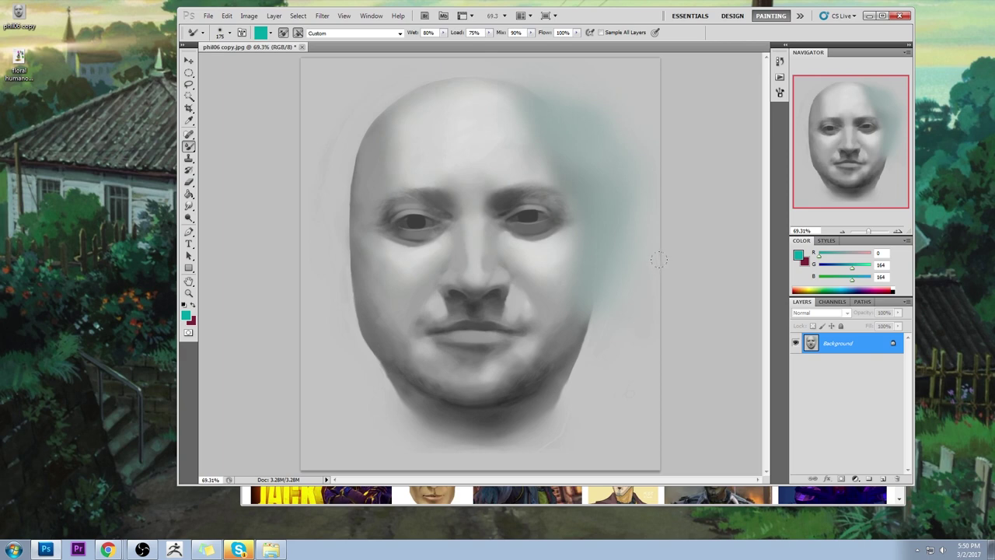
key("ctrl+z")
Smudge the portrait's right-hand temple and head outline at 13% strength.
left_click(189, 204)
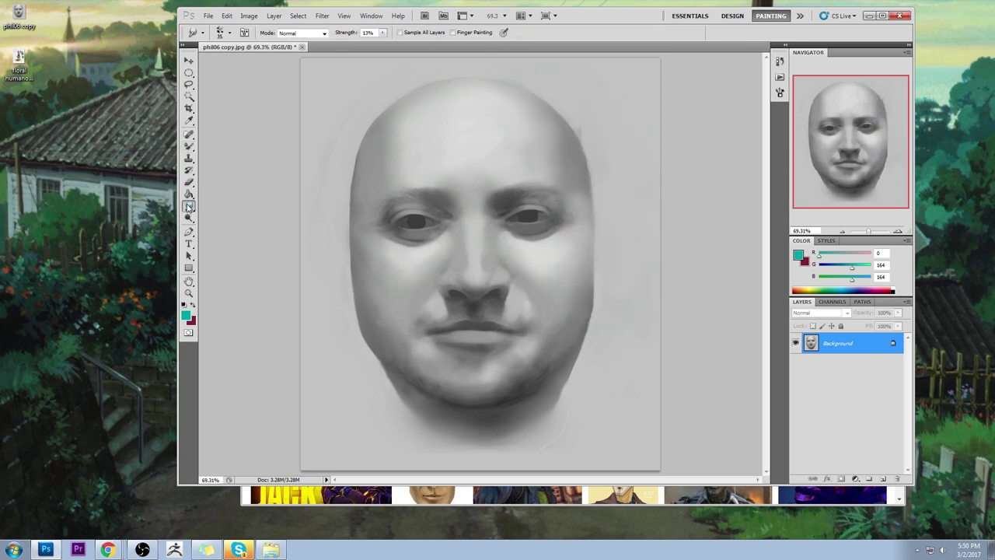
left_click_drag(557, 130, 595, 189)
mouse_move(573, 126)
left_mouse_down()
mouse_move(594, 177)
mouse_move(600, 168)
mouse_move(607, 179)
mouse_move(565, 128)
mouse_move(570, 153)
mouse_move(571, 138)
mouse_move(589, 145)
mouse_move(627, 188)
mouse_move(595, 174)
mouse_move(570, 138)
mouse_move(582, 121)
mouse_move(637, 114)
left_mouse_up()
left_click_drag(587, 145, 587, 145)
Blend the forehead above both eyebrows with a soft size 250 brush at 54% opacity, using sampled greys of about RGB 200.
key("b")
left_click(507, 174, "alt")
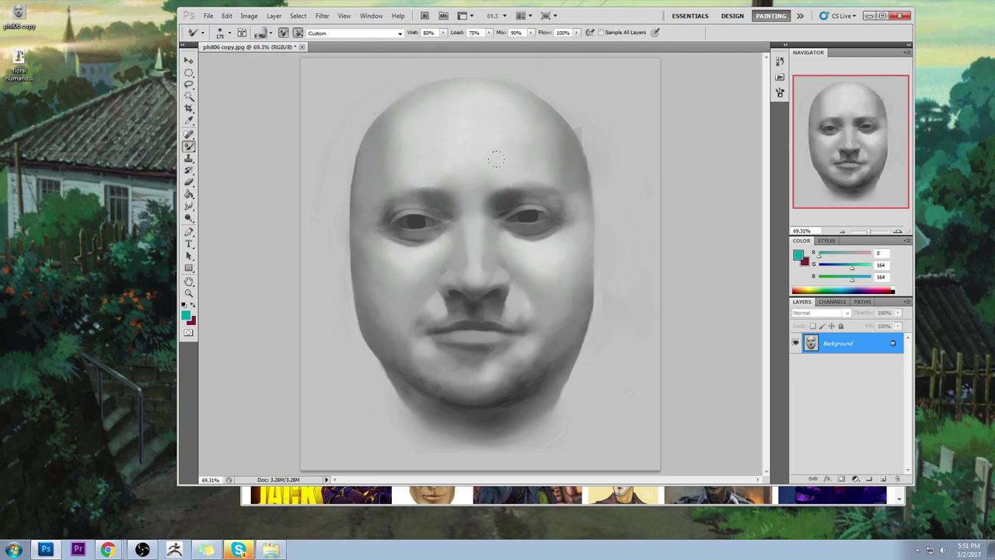
right_click(187, 150)
left_click(225, 146)
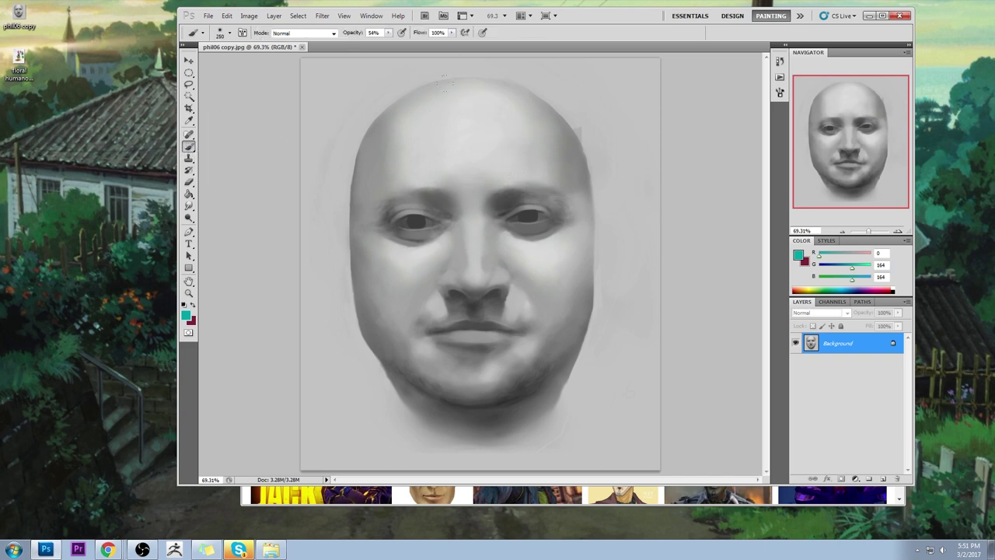
left_click(512, 171, "alt")
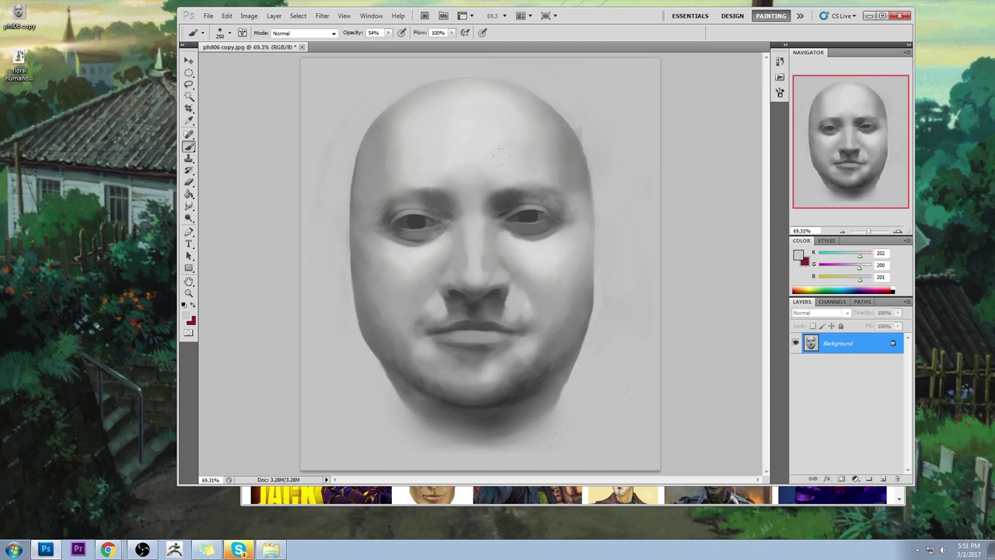
left_click(422, 172, "alt")
left_click(505, 183, "alt")
left_click(430, 173, "alt")
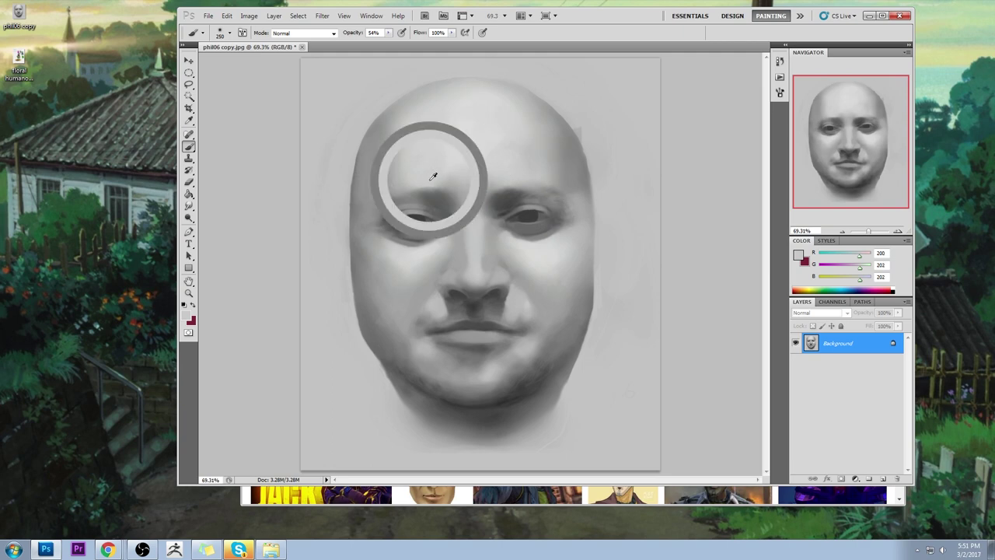
Blend the central forehead and the area between the eyebrows with sampled greys of RGB 220, 149 and 140.
left_click(505, 173, "alt")
left_click(470, 136, "alt")
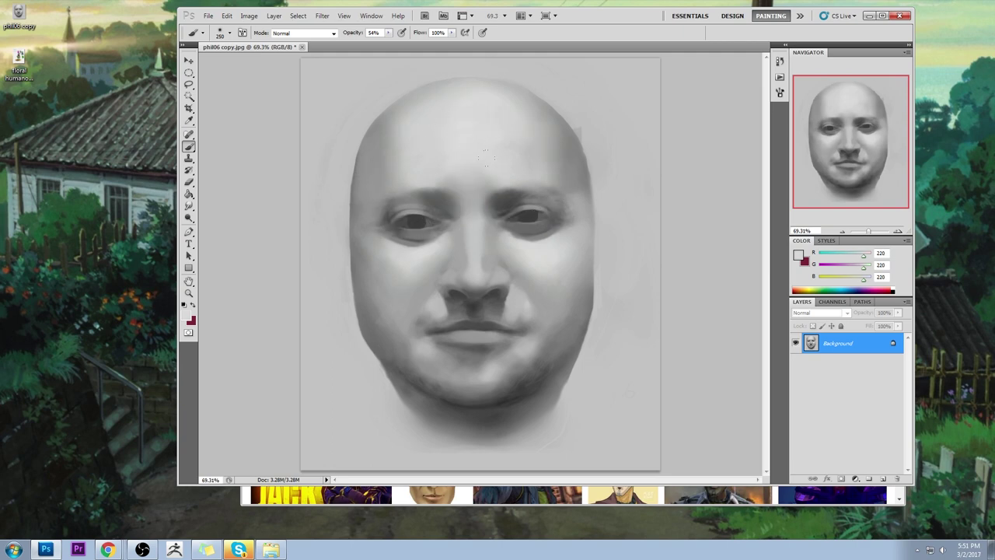
key("alt")
left_click(488, 198, "alt")
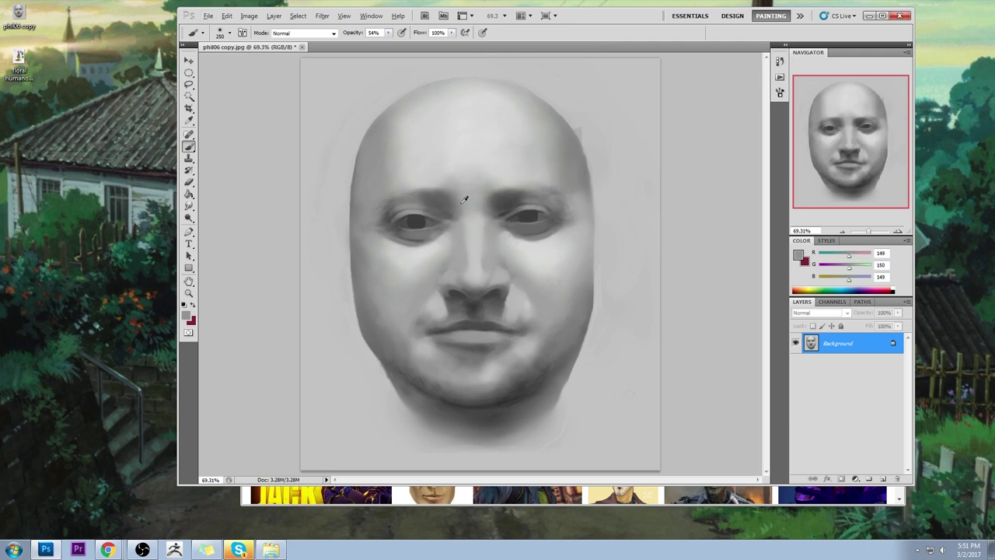
left_click(463, 201, "alt")
left_click(488, 203, "alt")
Shade the portrait's right-hand face edge beside the eye and cheek, sampling a grey of RGB 112, and smudge it at 13% strength.
left_click(796, 253)
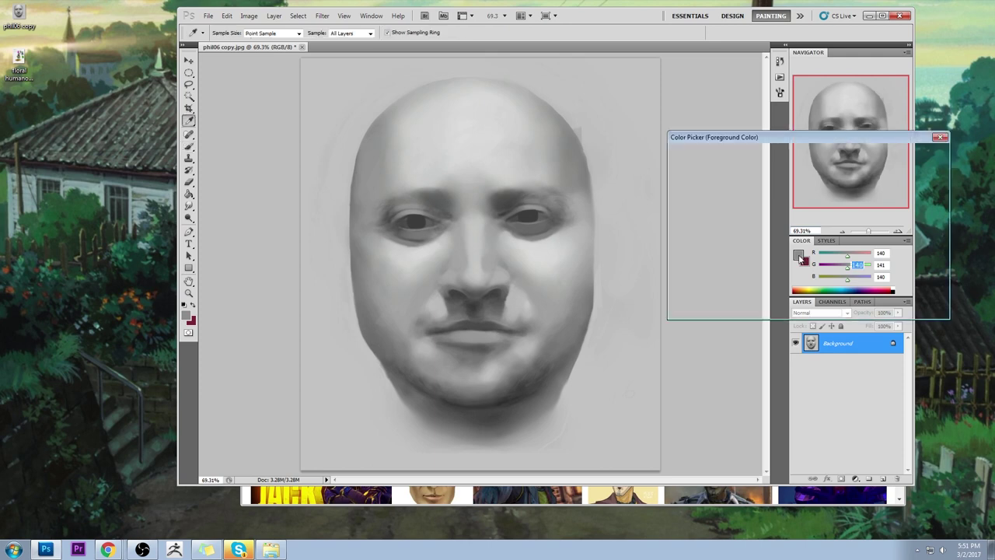
left_click(534, 211)
left_click(585, 257)
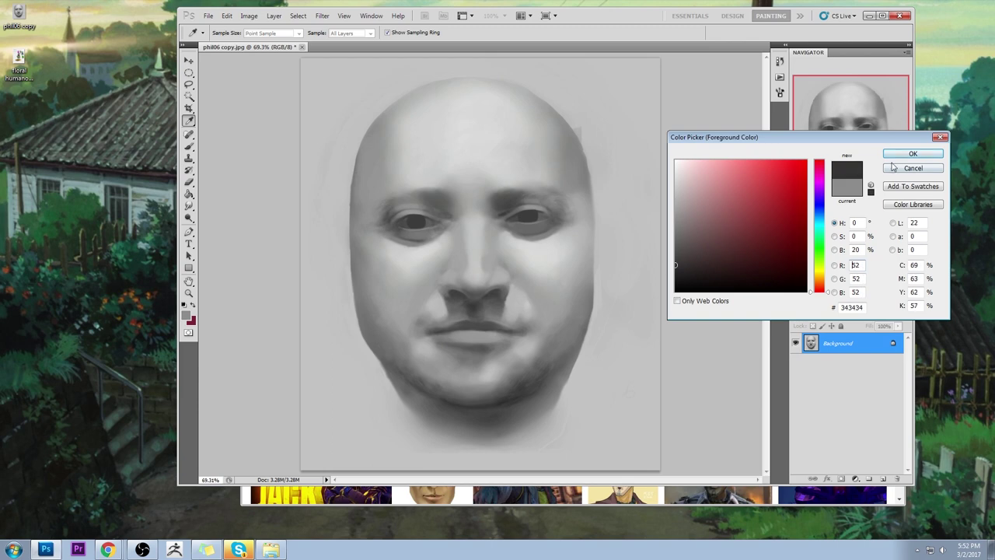
left_click(913, 154)
mouse_move(580, 238)
left_mouse_down()
mouse_move(593, 311)
mouse_move(586, 249)
mouse_move(574, 299)
mouse_move(589, 238)
mouse_move(572, 299)
mouse_move(587, 315)
left_mouse_up()
left_click(586, 256, "alt")
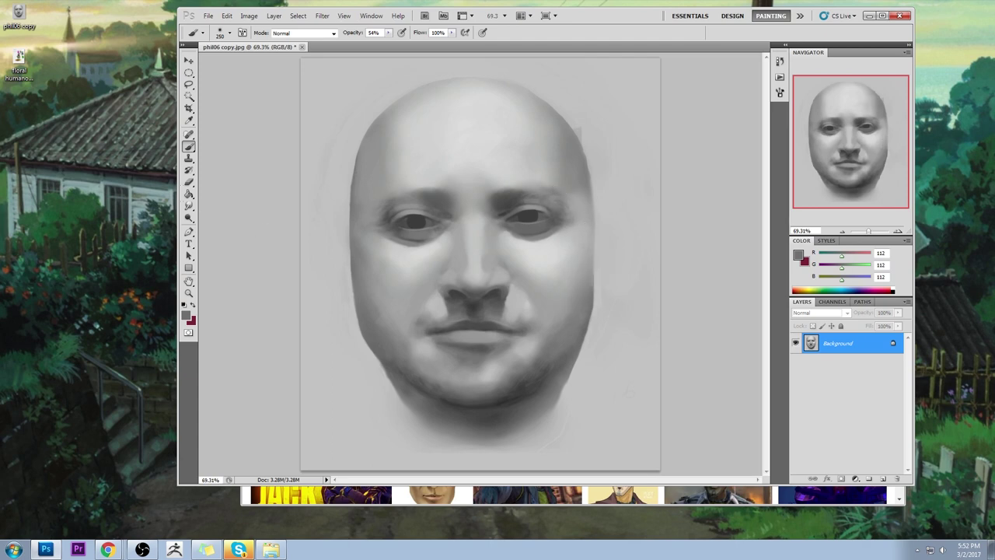
key("r")
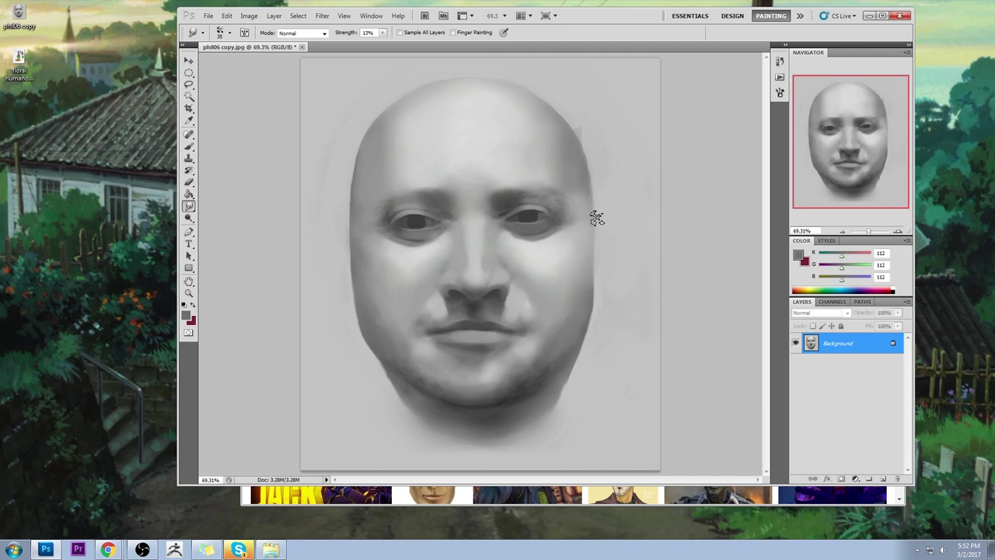
Shade the portrait's right-hand forehead and temple in Darken mode at 54% opacity with a sampled grey of about RGB 140.
key("b")
left_click(572, 181, "alt")
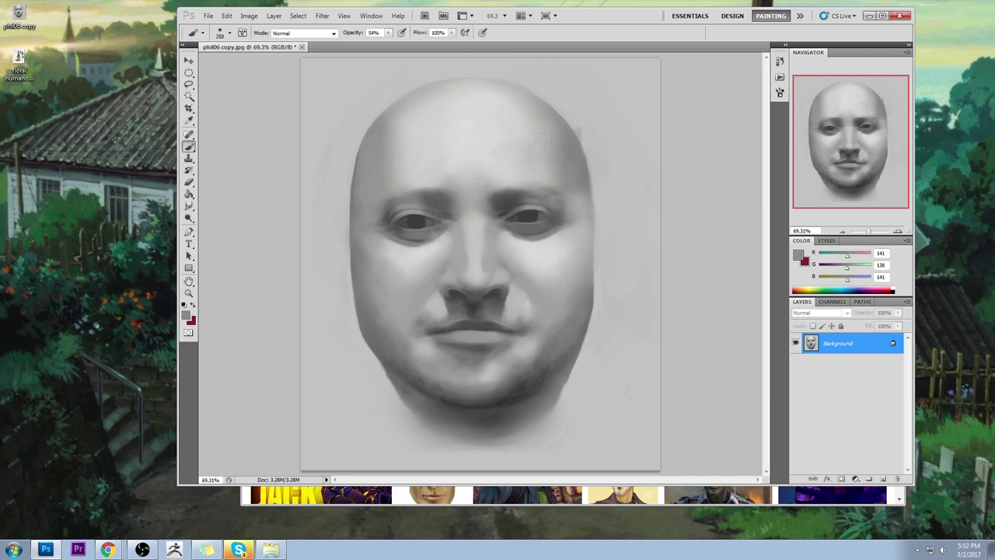
left_click(333, 34)
left_click(294, 79)
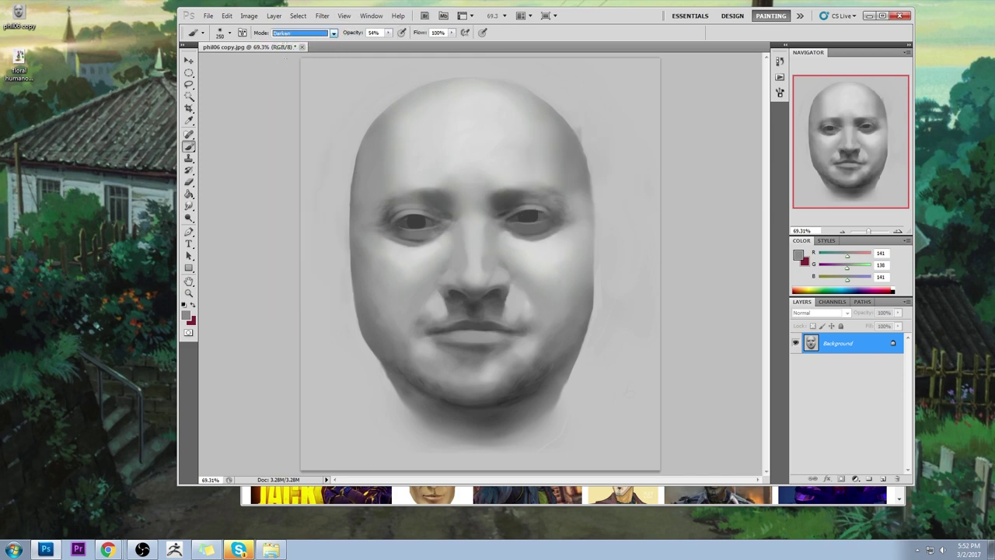
left_click(574, 179, "alt")
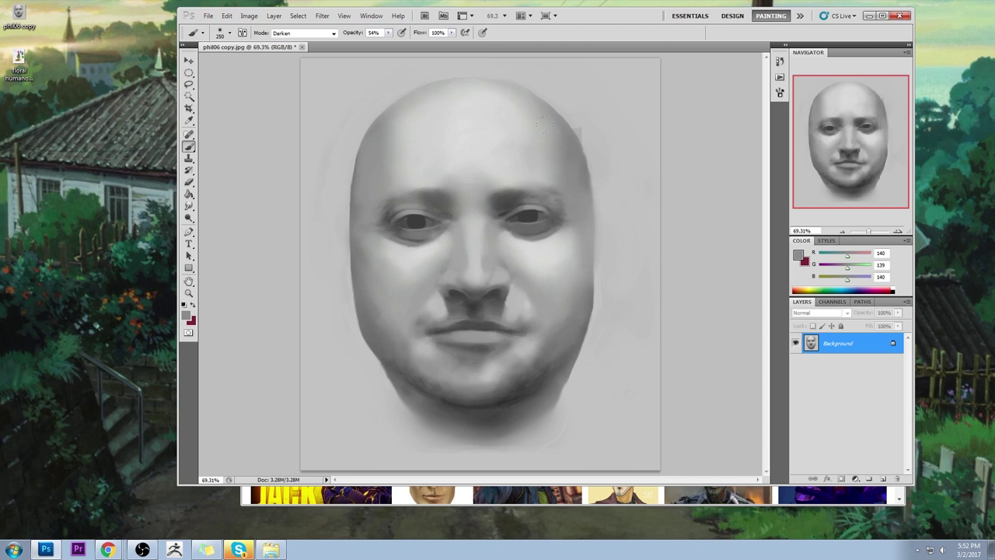
key("alt")
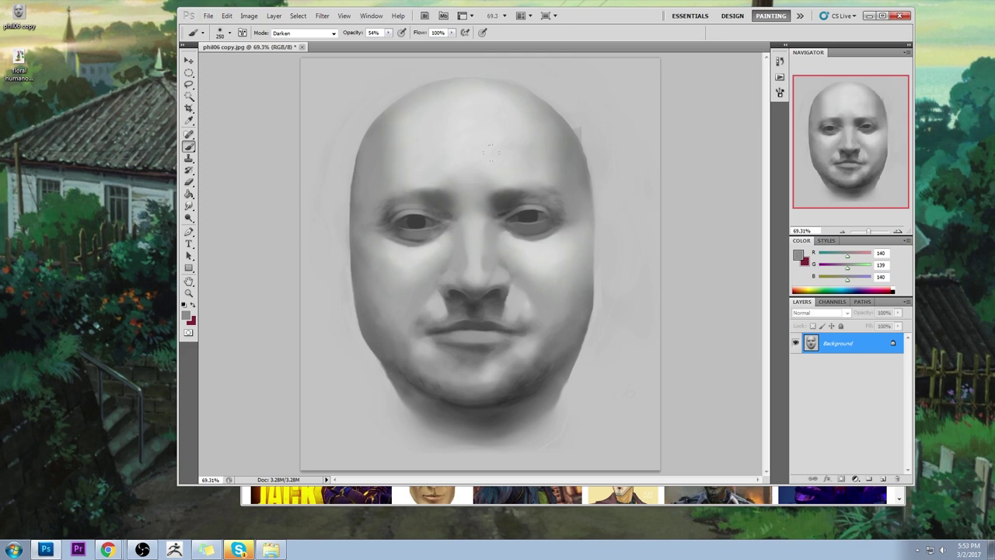
Compare grey values across the forehead and face in the colour picker, and smudge the forehead above the right-hand eyebrow at 13% strength.
left_click(589, 208, "alt")
left_click(544, 251, "alt")
key("i")
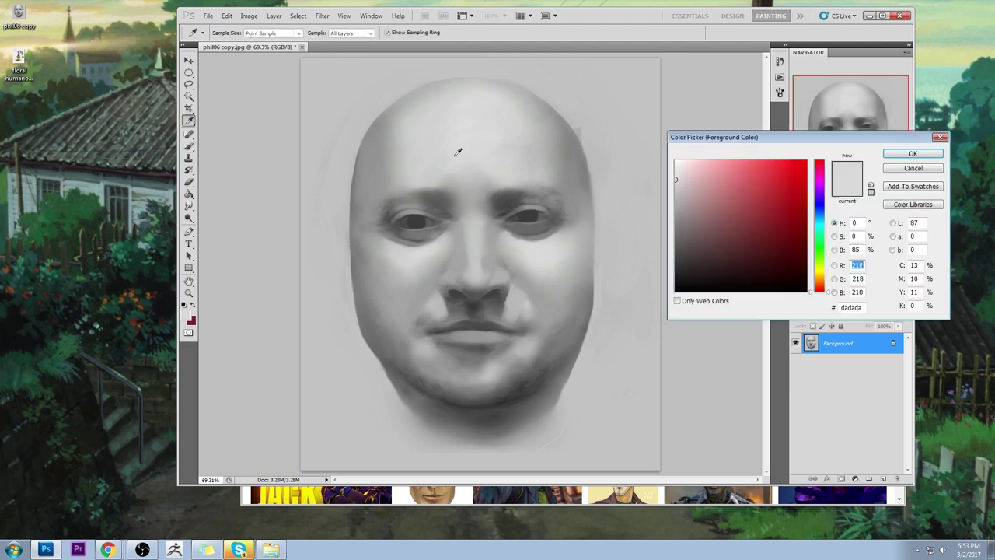
left_click(488, 150)
mouse_move(419, 133)
left_mouse_down()
mouse_move(429, 217)
mouse_move(526, 225)
mouse_move(582, 189)
mouse_move(516, 164)
mouse_move(524, 218)
mouse_move(517, 301)
mouse_move(646, 225)
left_mouse_up()
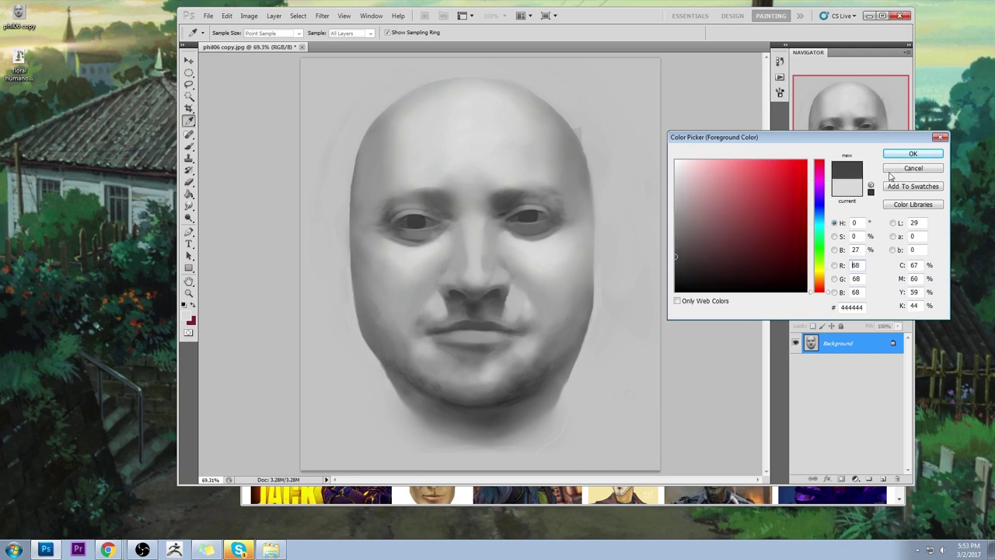
left_click(909, 154)
left_click(189, 206)
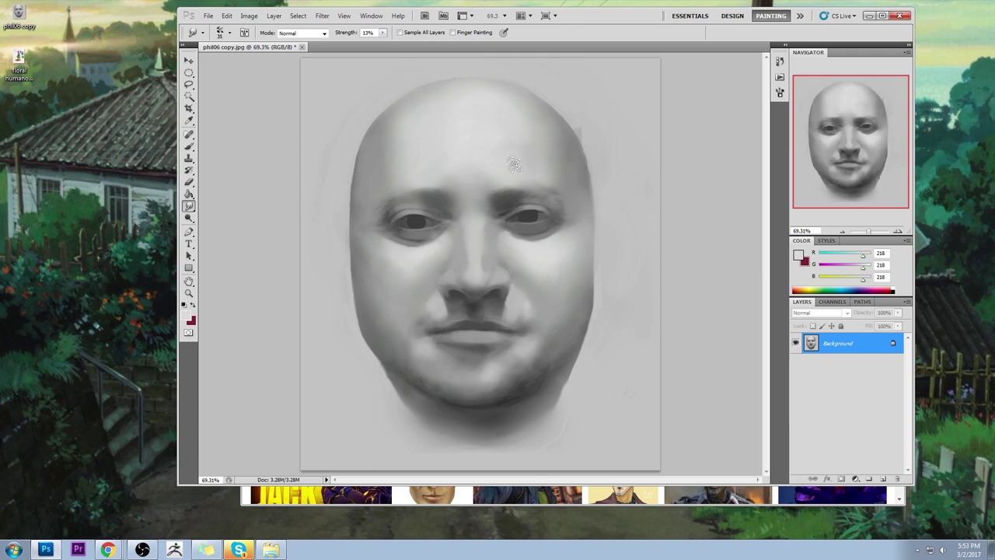
Paint the folds beside the nose and mouth with a size 20 textured brush in Normal mode, 82% opacity and sampled RGB 186 grey.
key("b")
right_click(631, 329)
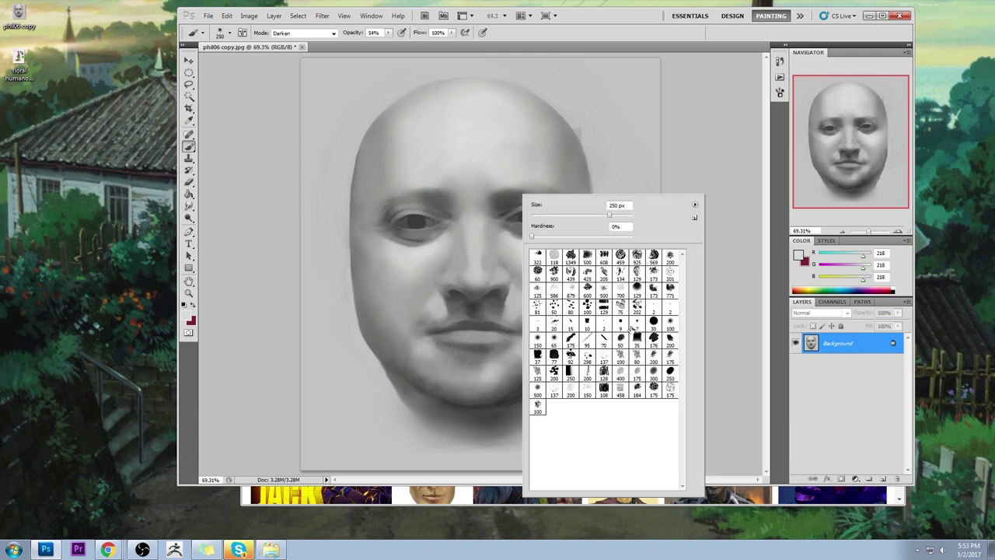
left_click(637, 356)
left_click(695, 116)
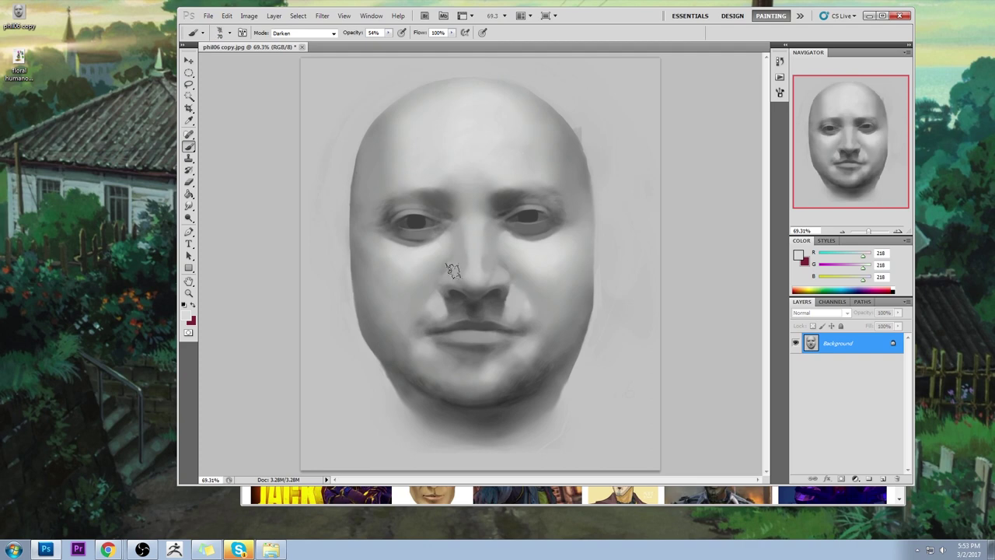
left_click(441, 302, "alt")
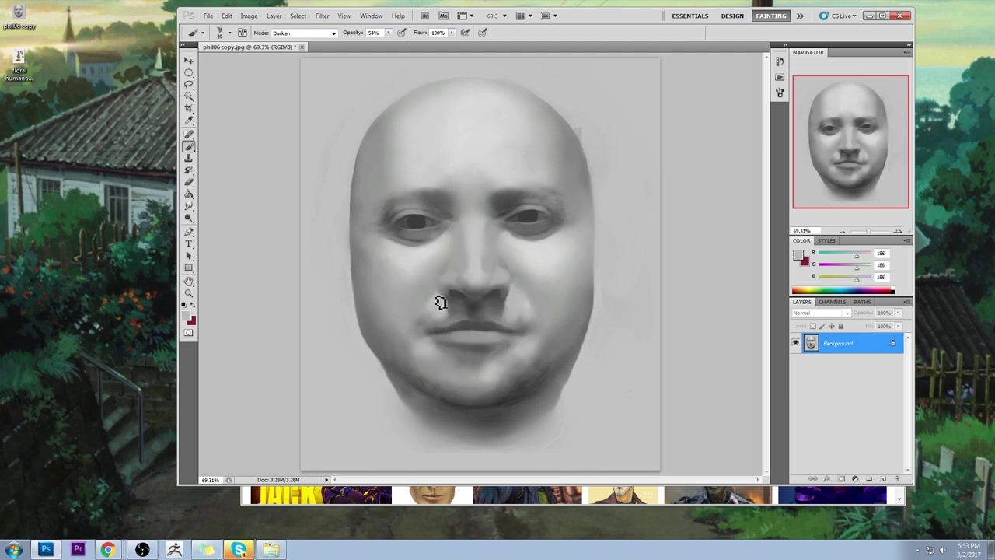
left_click(284, 33)
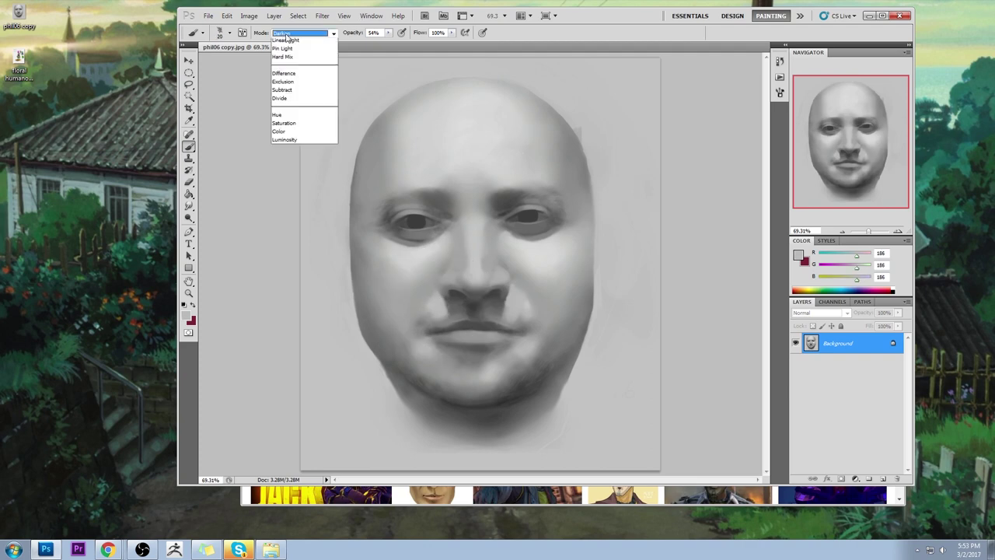
left_click(282, 45)
key("8")
key("2")
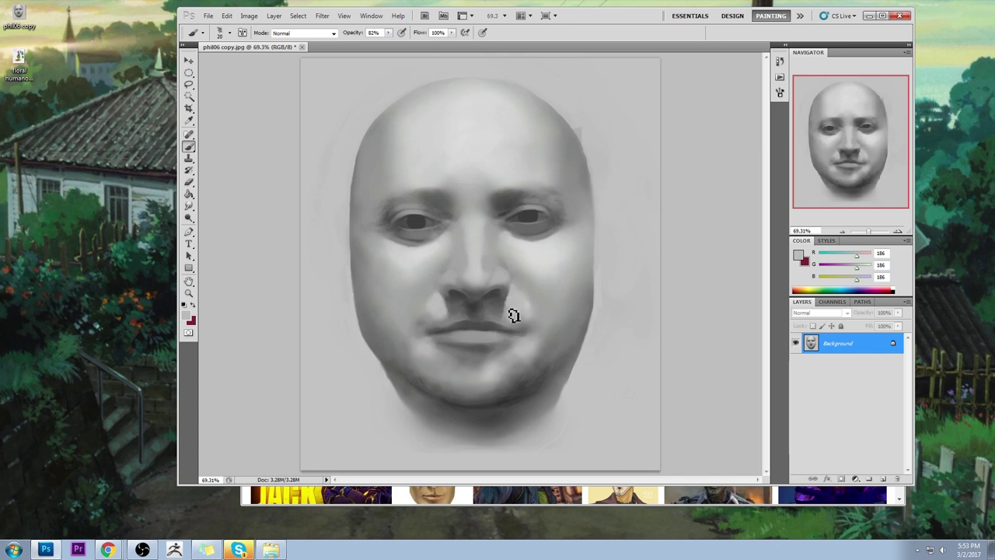
Smudge the portrait's right-hand side at 13% strength and refine the cheek and mouth fold with sampled greys of RGB 218, 197 and 161.
left_click(188, 208)
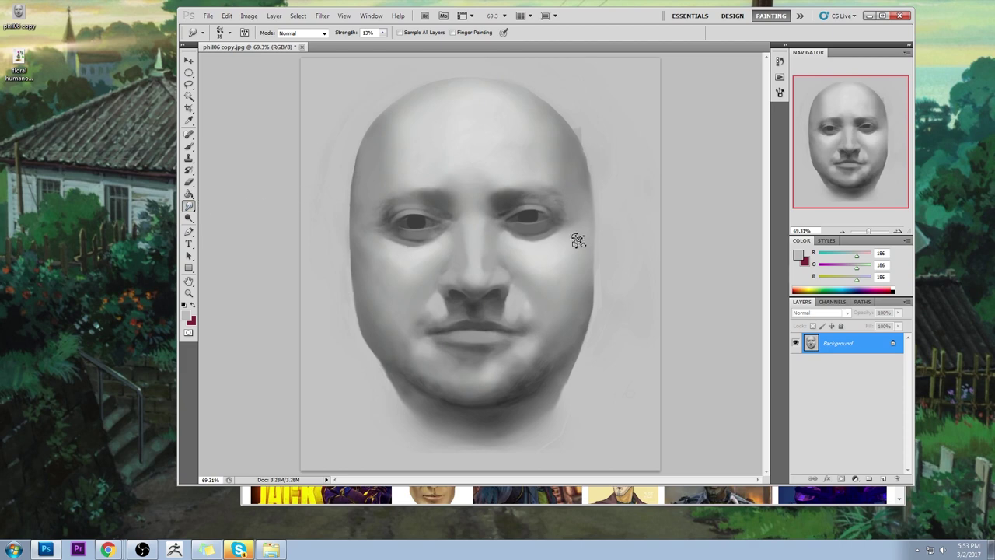
key("b")
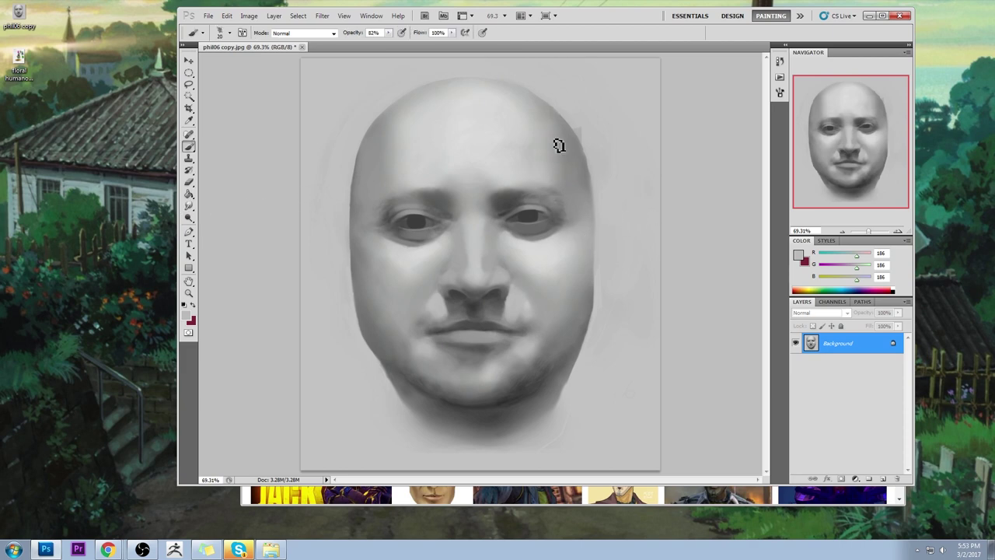
left_click(538, 271, "alt")
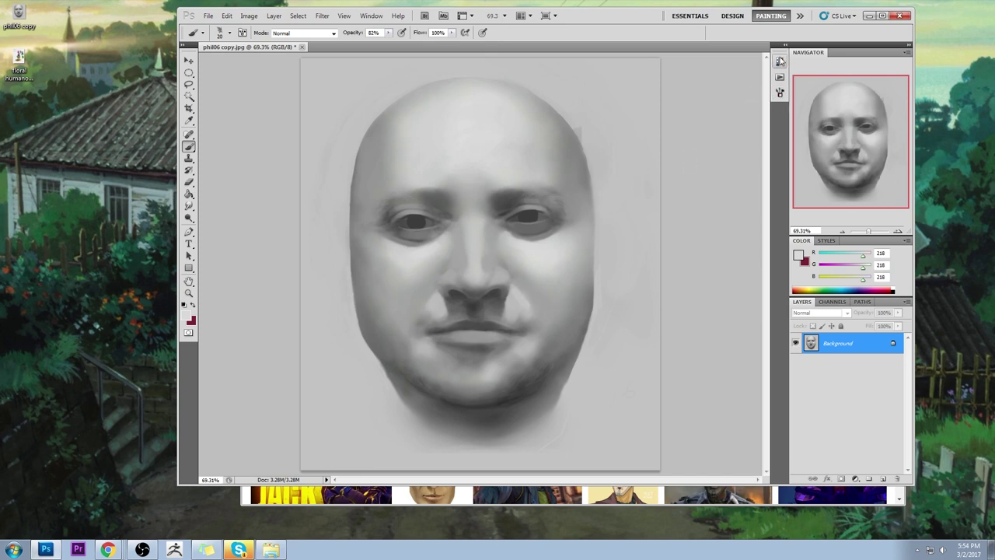
left_click(540, 262, "alt")
left_click(530, 301, "alt")
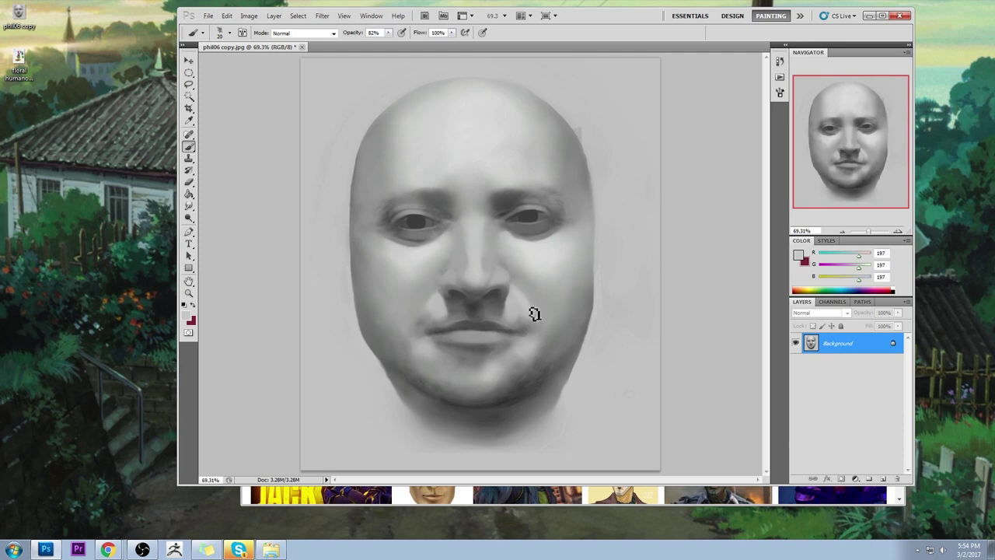
left_click(530, 304, "alt")
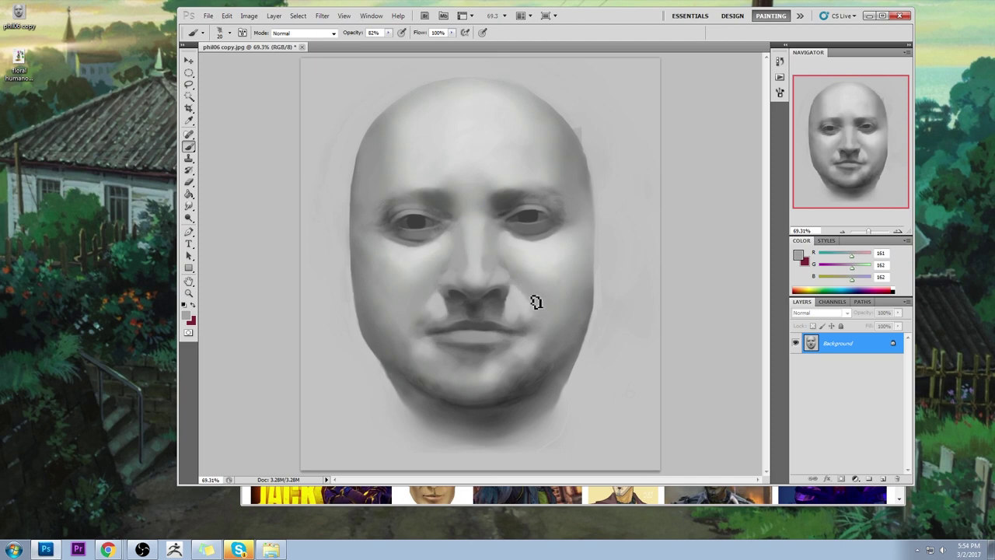
Refine the portrait's left-hand mouth fold and under-eye area with sampled greys, including RGB 131, 210 and 120.
left_click(440, 300, "alt")
left_click(429, 319, "alt")
left_click(404, 237, "alt")
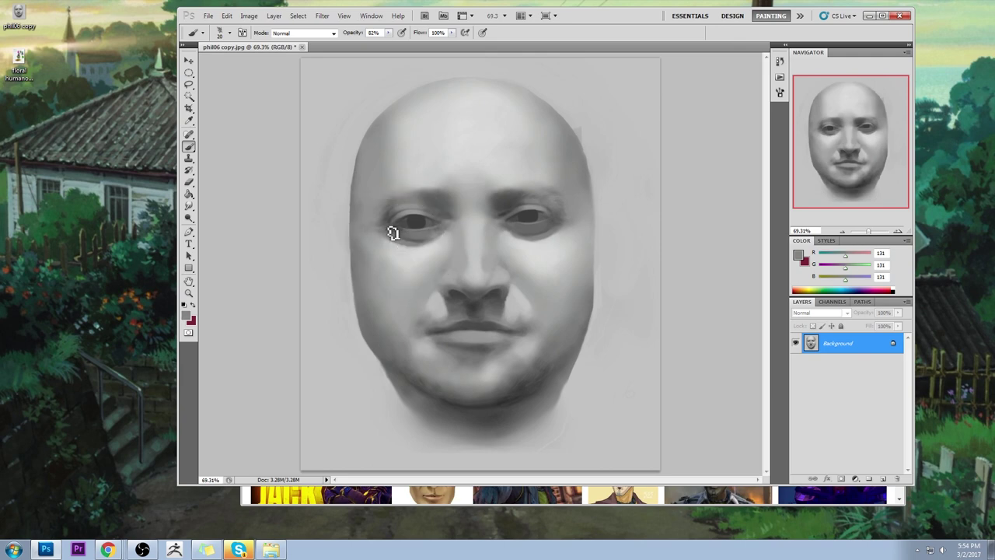
left_click(397, 247, "alt")
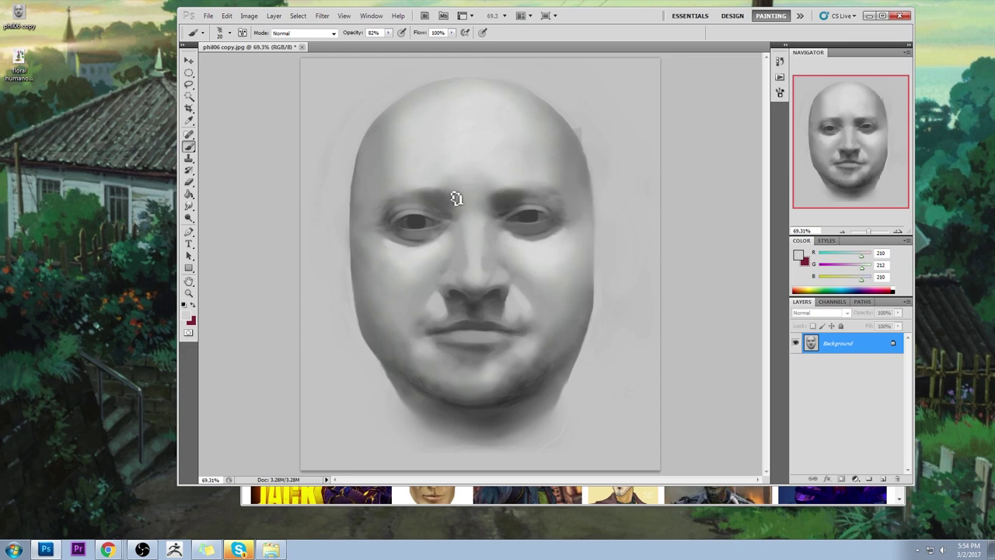
left_click(417, 227, "alt")
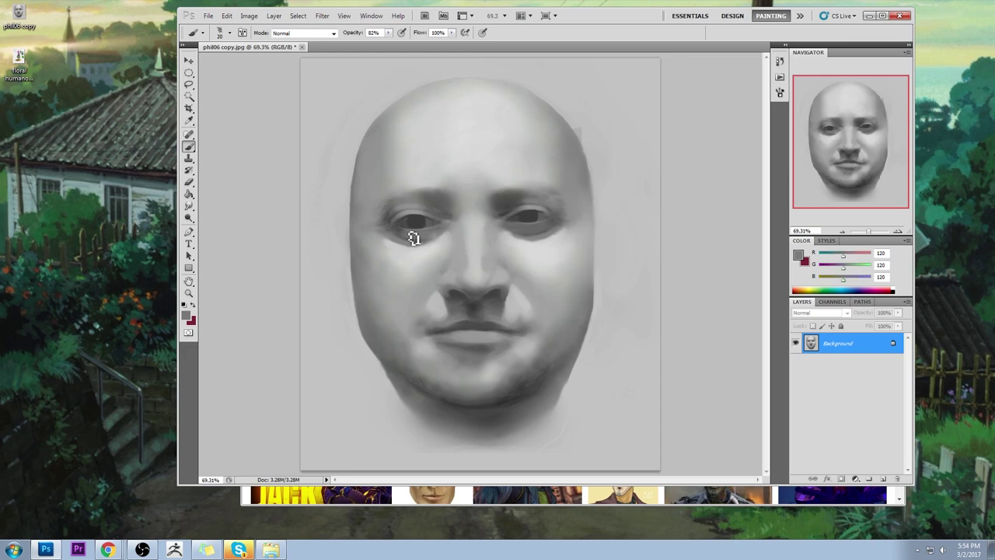
Select both dark irises with the Magic Wand at tolerance 10 and hide the selection outline.
left_click(533, 226, "alt")
left_click(188, 95)
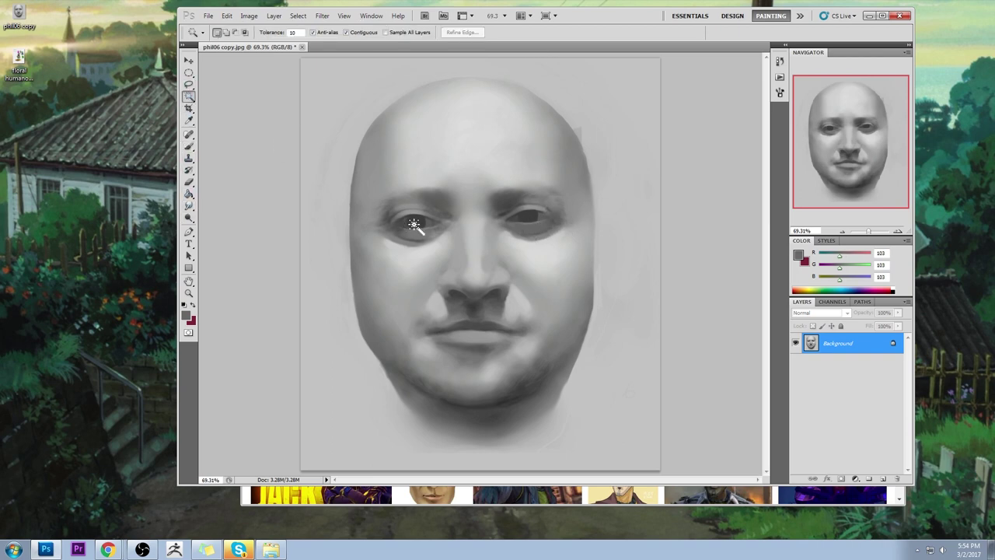
left_click(412, 223)
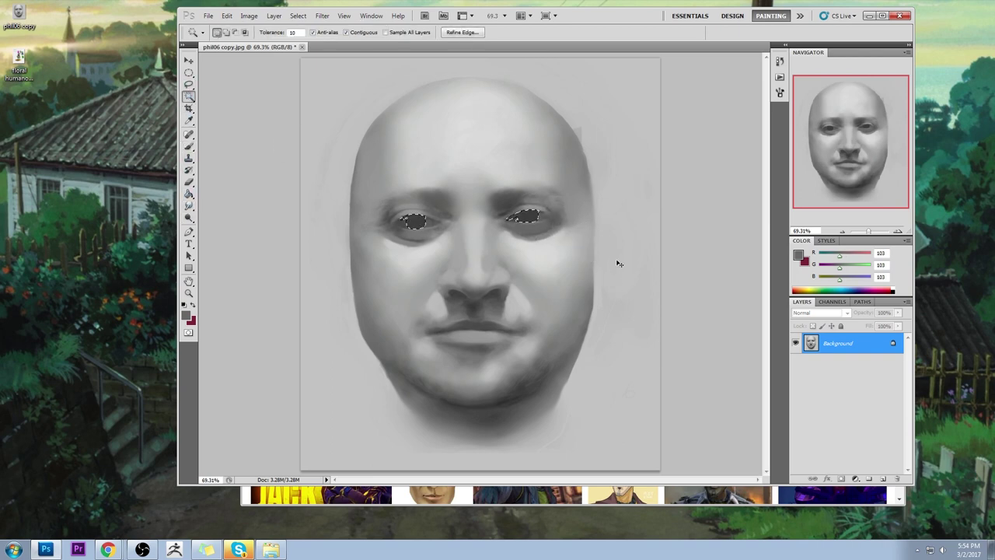
key("ctrl+h")
Paint the selected irises in dark grey RGB 51 with the textured brush enlarged to size 60.
key("b")
left_click(798, 255)
left_click(680, 270)
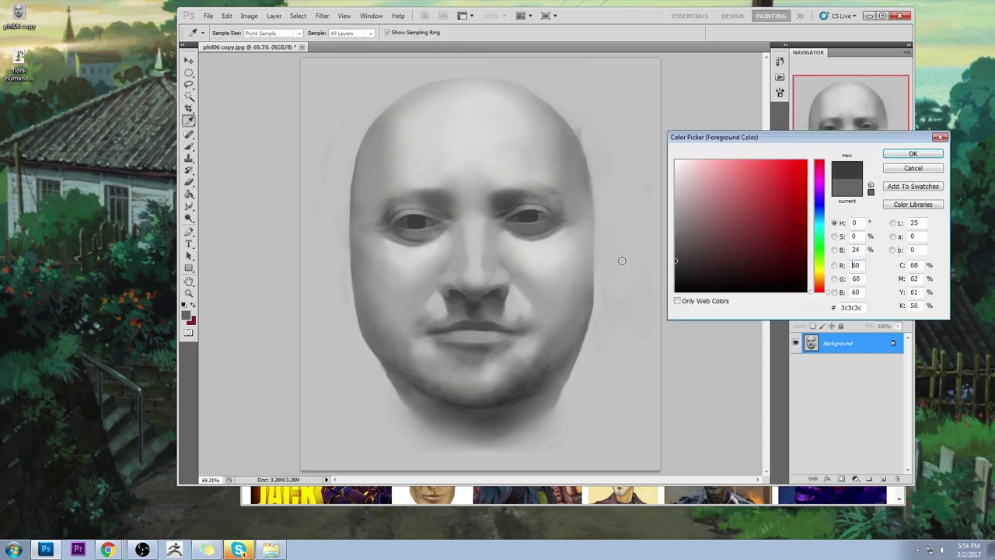
left_click(906, 151)
key("bracketright")
key("bracketright")
key("bracketright")
key("bracketright")
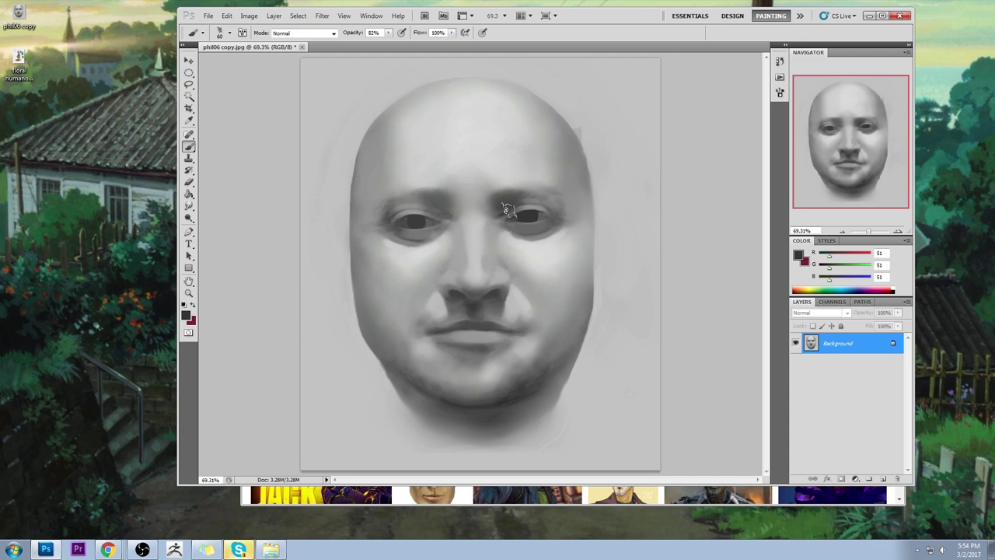
Darken the selected irises further with RGB 37 at 94% brush opacity.
left_click_drag(389, 36, 395, 45)
left_click(800, 257)
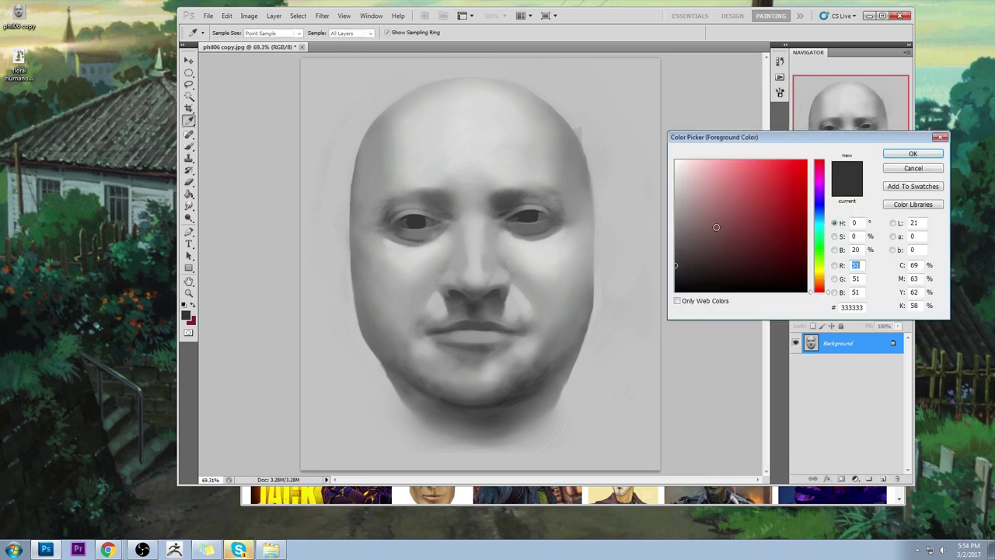
left_click_drag(684, 273, 656, 273)
left_click(908, 153)
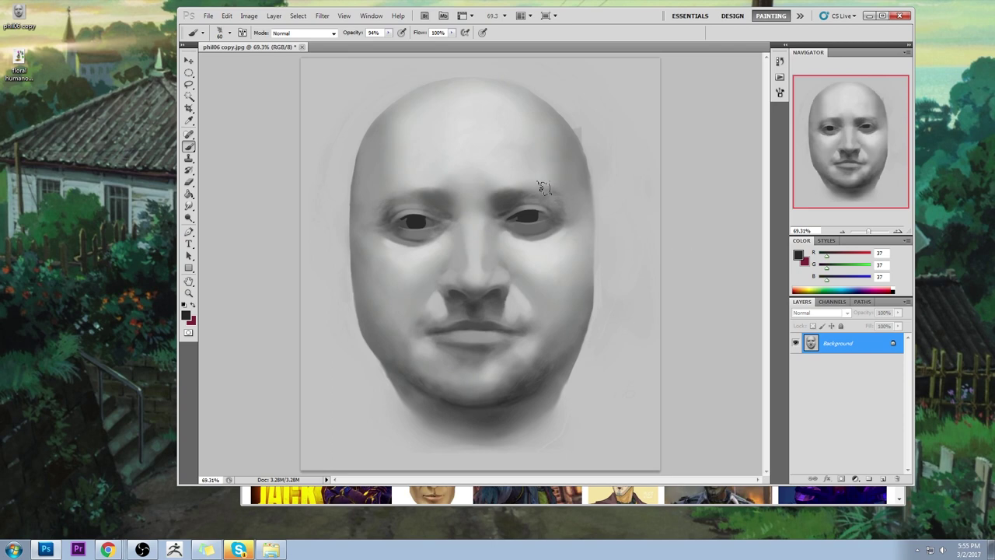
Clear the hidden selection around the irises.
key("l")
right_click(543, 218)
key("Escape")
left_click(189, 206)
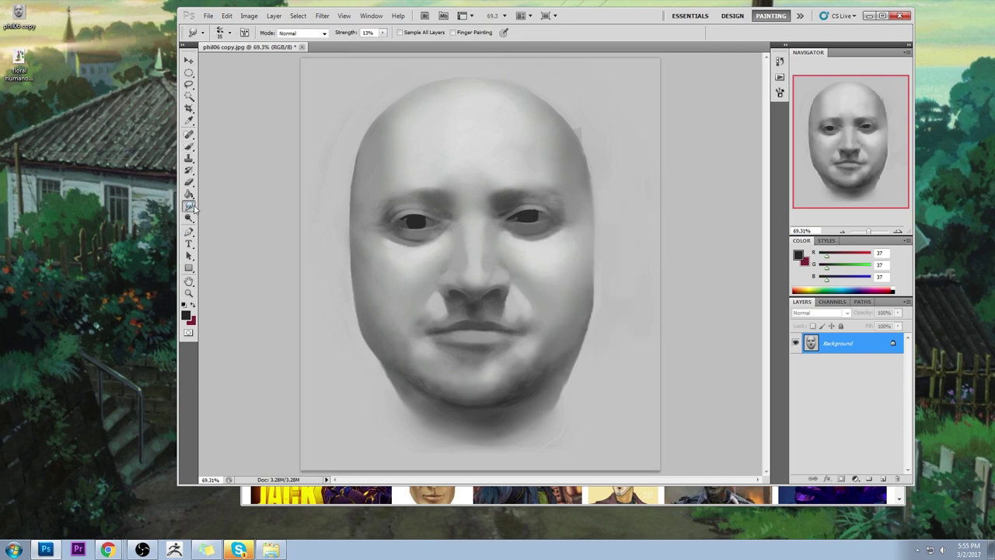
right_click(194, 208)
left_click(224, 229)
key("m")
right_click(547, 204)
left_click(699, 144)
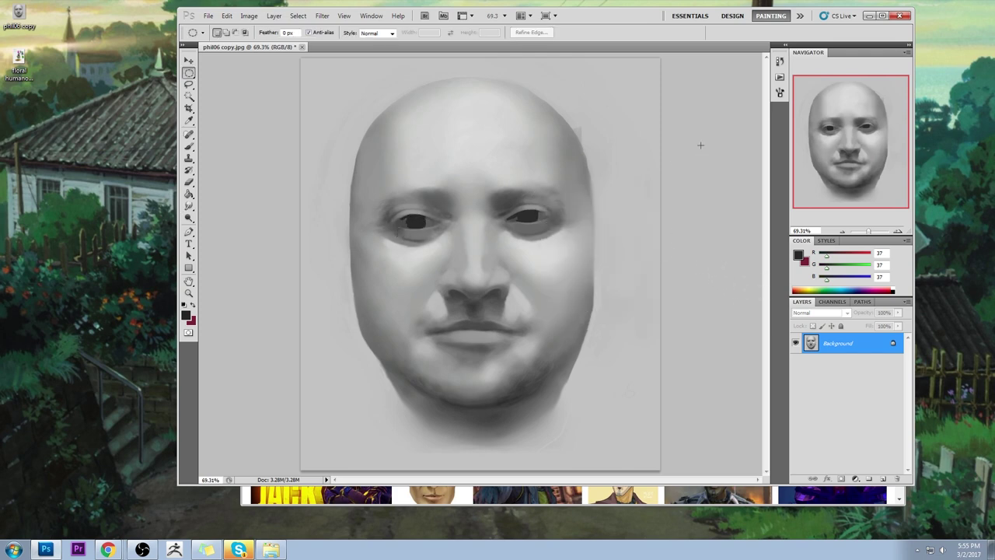
Soften the hard edges of both dark irises with the Smudge tool at 20% strength.
key("r")
left_click(382, 33)
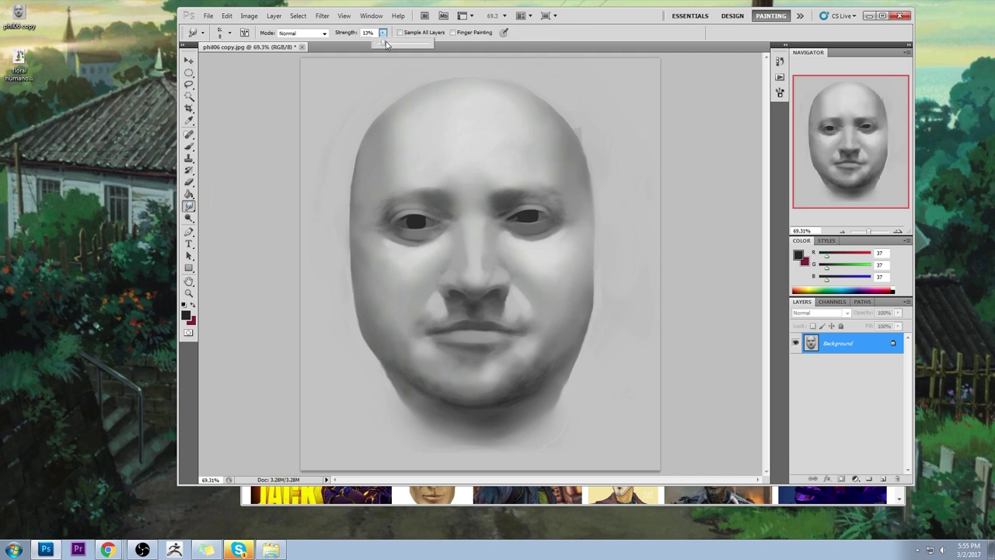
left_click(413, 222)
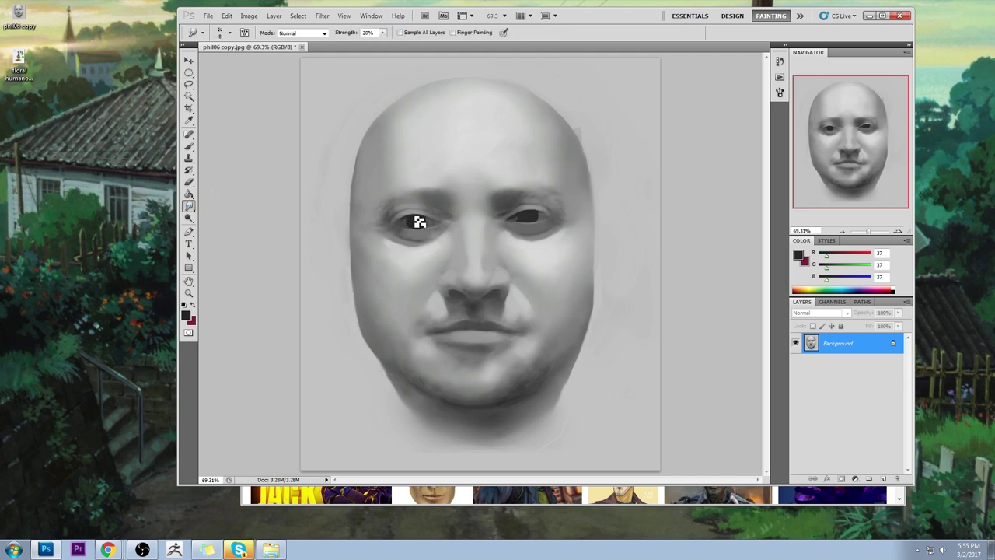
mouse_move(417, 224)
left_mouse_down()
mouse_move(404, 224)
mouse_move(433, 224)
left_mouse_up()
mouse_move(526, 220)
left_mouse_down()
mouse_move(550, 221)
mouse_move(540, 217)
left_mouse_up()
Touch up both irises with tones sampled from the eyes, using the textured brush at size 10 and 100% opacity.
key("b")
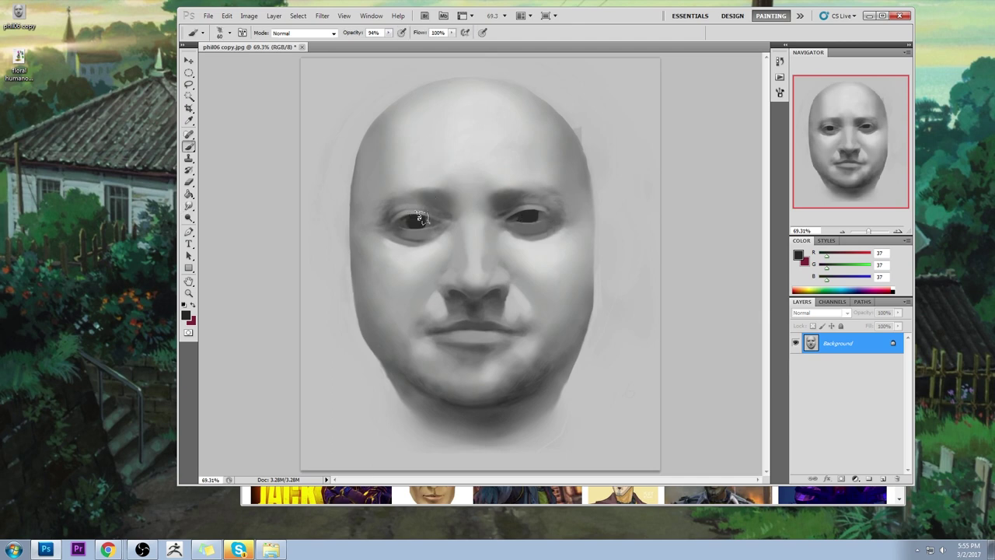
left_click(419, 217, "alt")
left_click(388, 33)
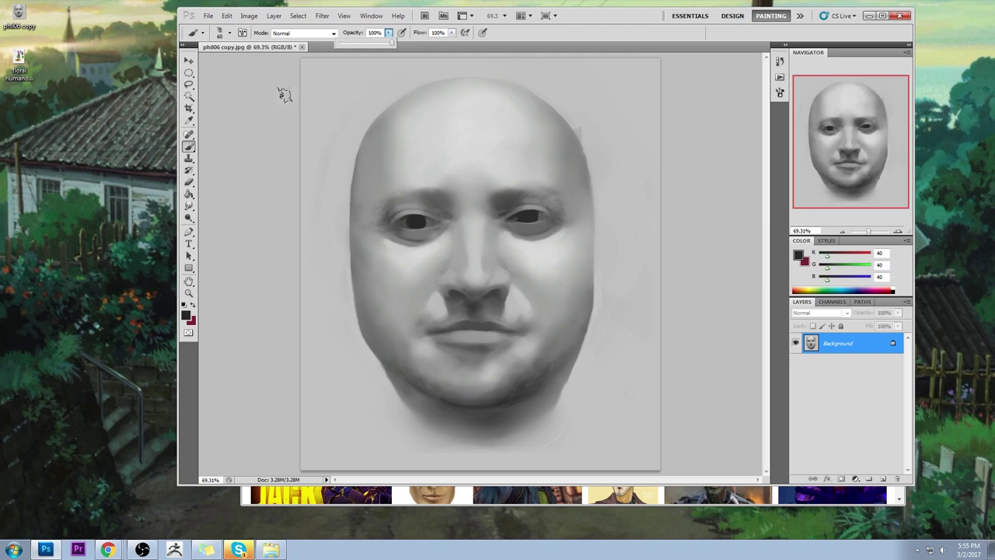
key("bracketleft")
key("bracketleft")
key("bracketleft")
key("bracketleft")
key("bracketleft")
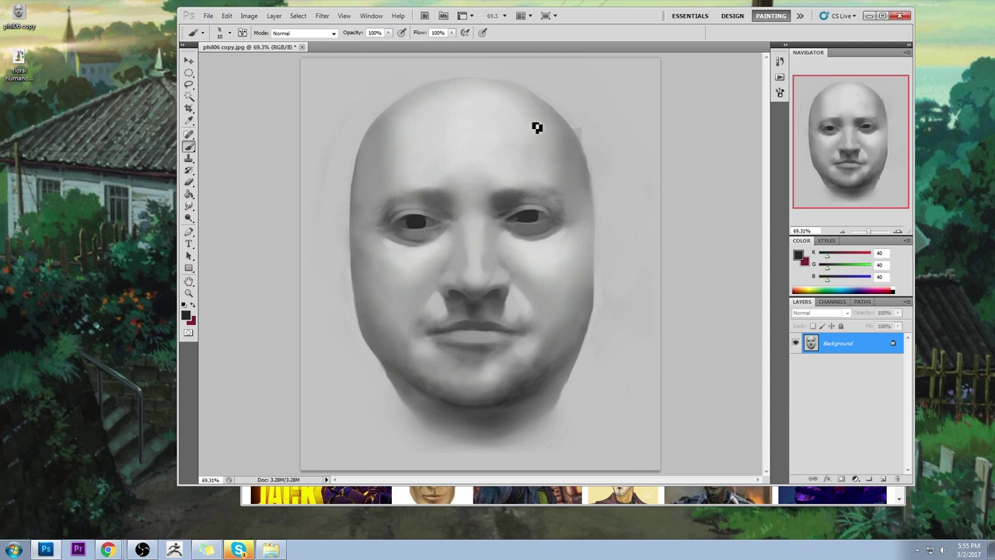
left_click(518, 224, "alt")
left_click(524, 220, "alt")
left_click(517, 221, "alt")
left_click(528, 223, "alt")
left_click(416, 215, "alt")
Define the upper eyelid edges above the irises in dark grey RGB 40 with a very small brush on a rotated canvas.
key("ctrl+space")
left_click_drag(329, 151, 564, 264)
key("r")
left_click_drag(490, 248, 470, 216)
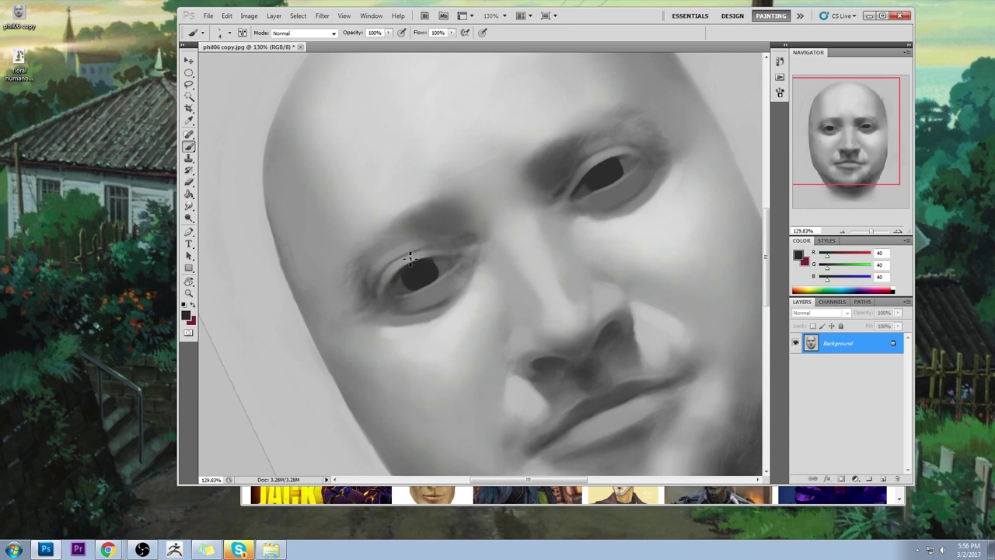
left_click(249, 535)
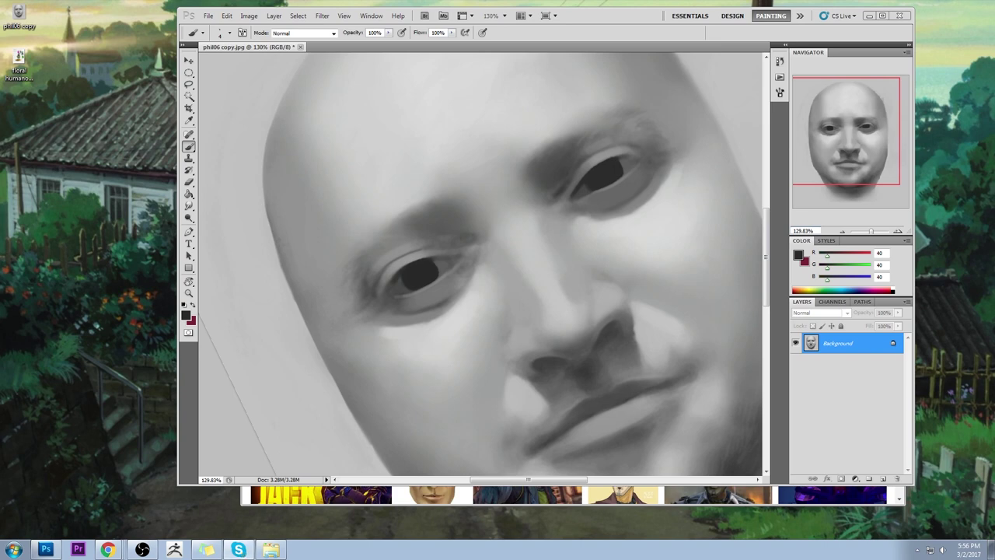
left_click(414, 245)
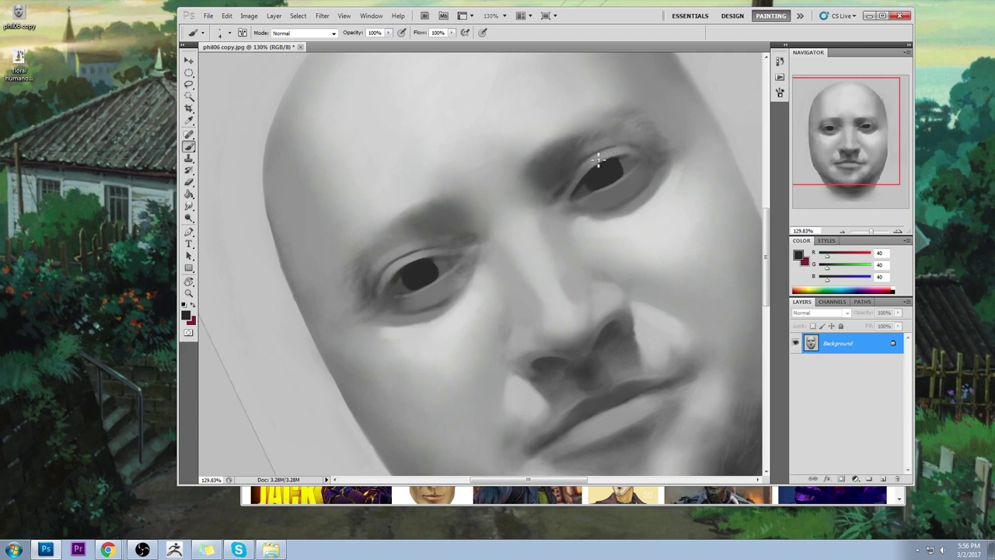
key("Escape")
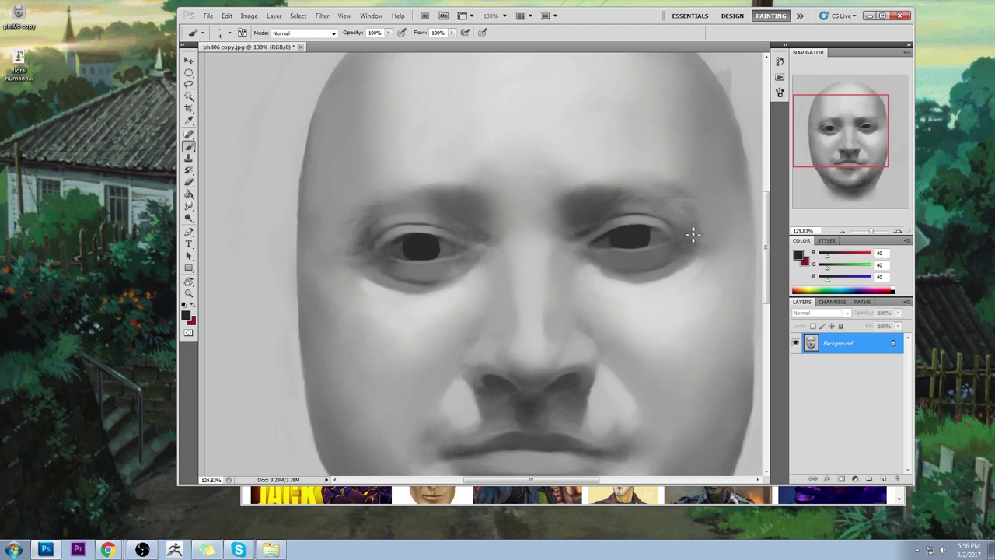
Refine the upper lid and iris edges of both eyes with sampled RGB 43 and smudge them at 20% strength.
left_click(645, 229, "alt")
left_click_drag(189, 206, 225, 229)
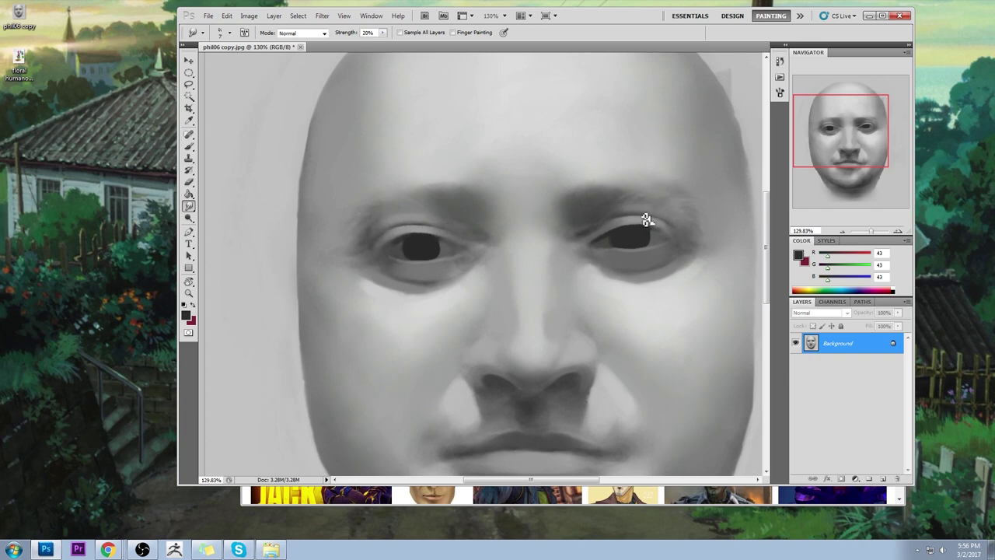
key("b")
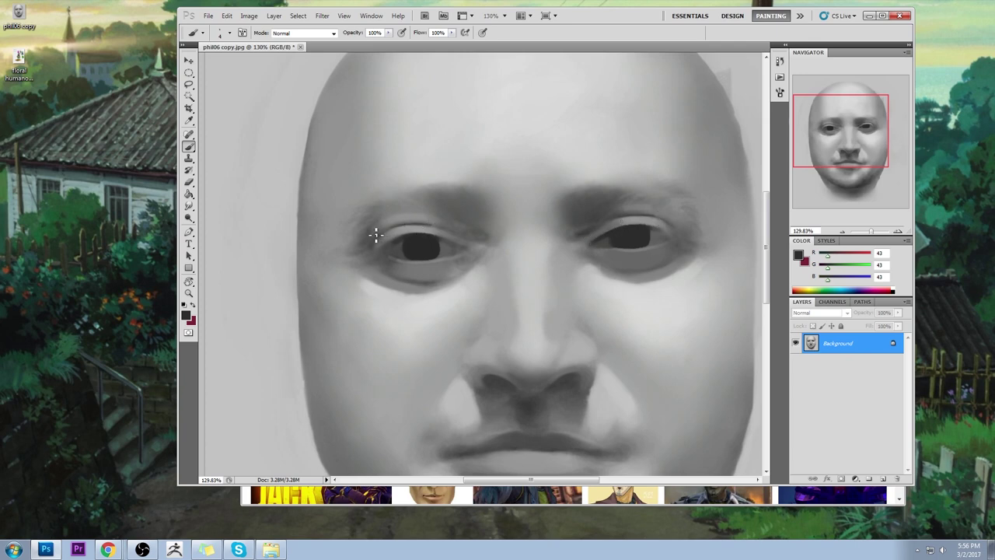
left_click(188, 205)
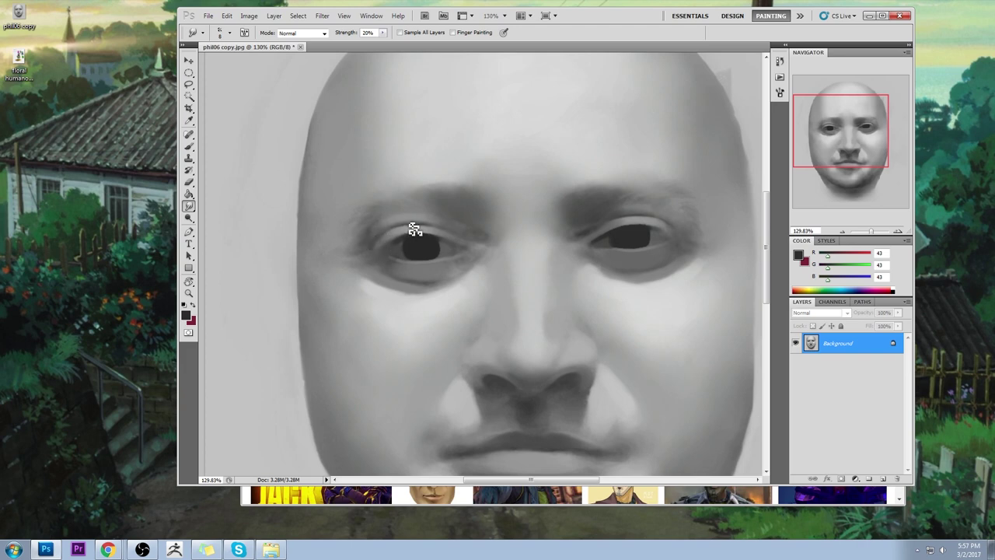
key("ctrl+minus")
key("ctrl+minus")
key("ctrl+minus")
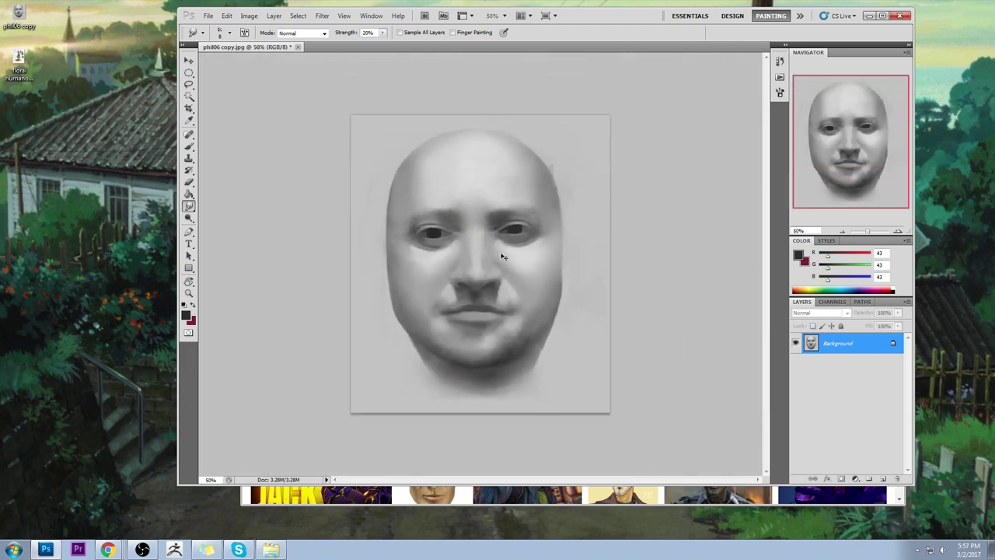
Shade the cheek areas beside the nose with sampled greys using the textured brush at size 30, and blend them with the Smudge tool.
key("ctrl+plus")
key("b")
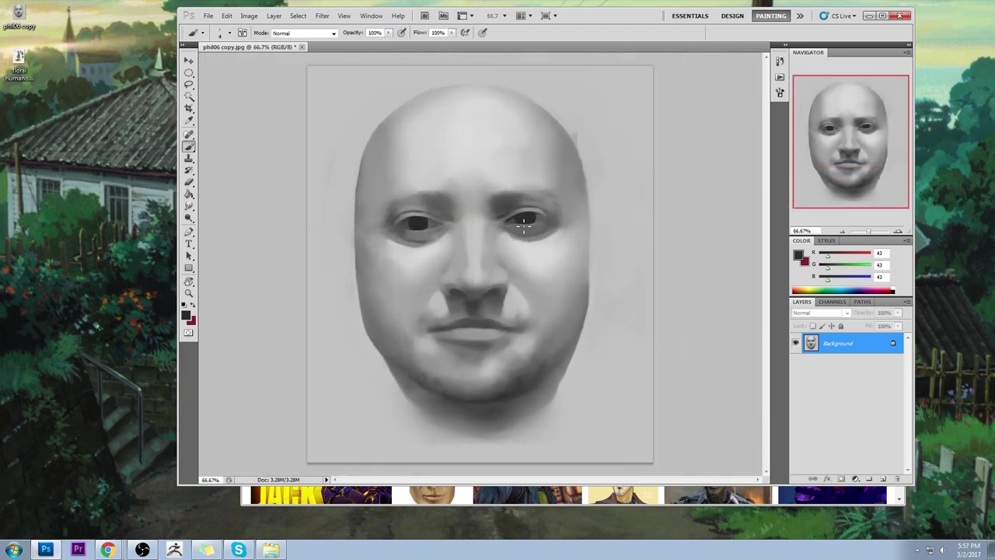
left_click(457, 153, "alt")
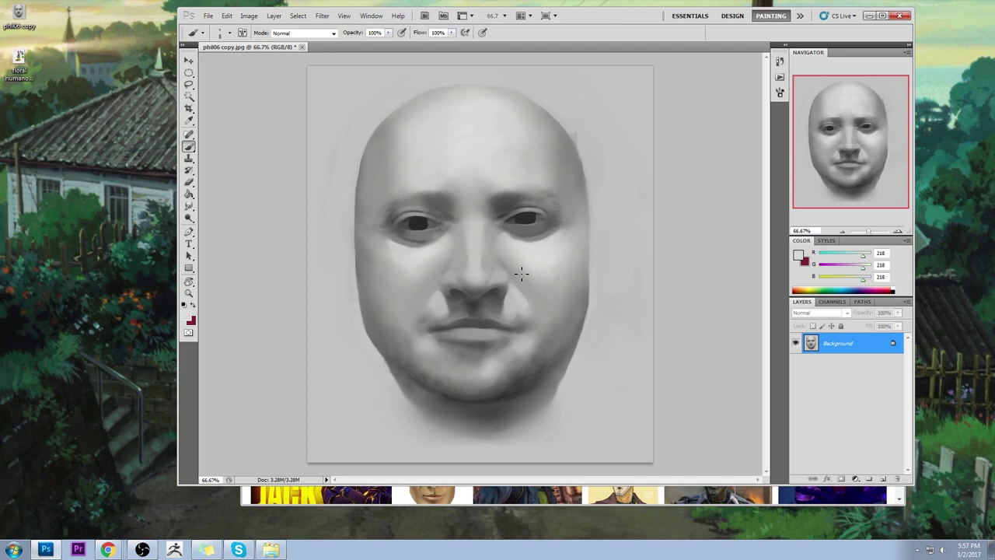
left_click(521, 270, "alt")
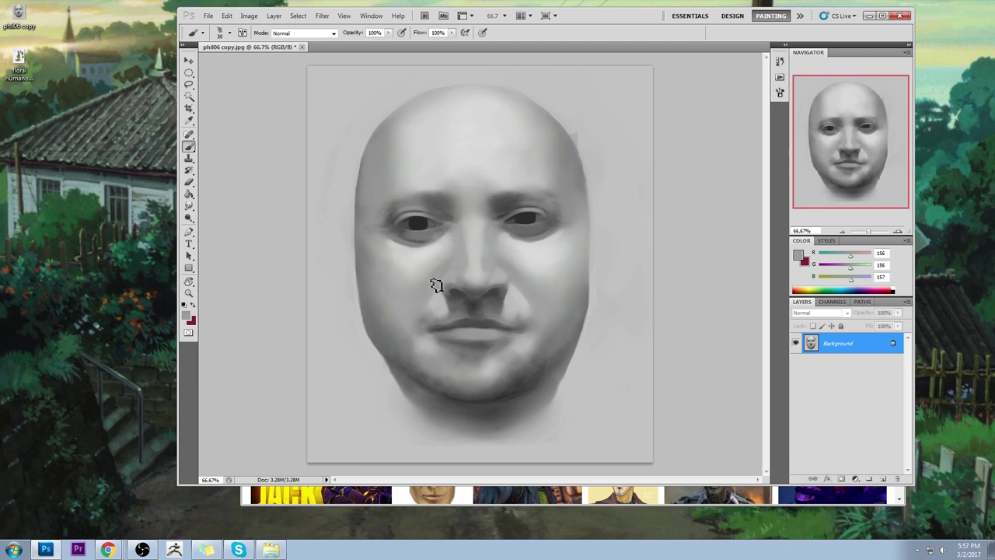
left_click(504, 268, "alt")
left_click(454, 278, "alt")
left_click(451, 264)
left_click(189, 207)
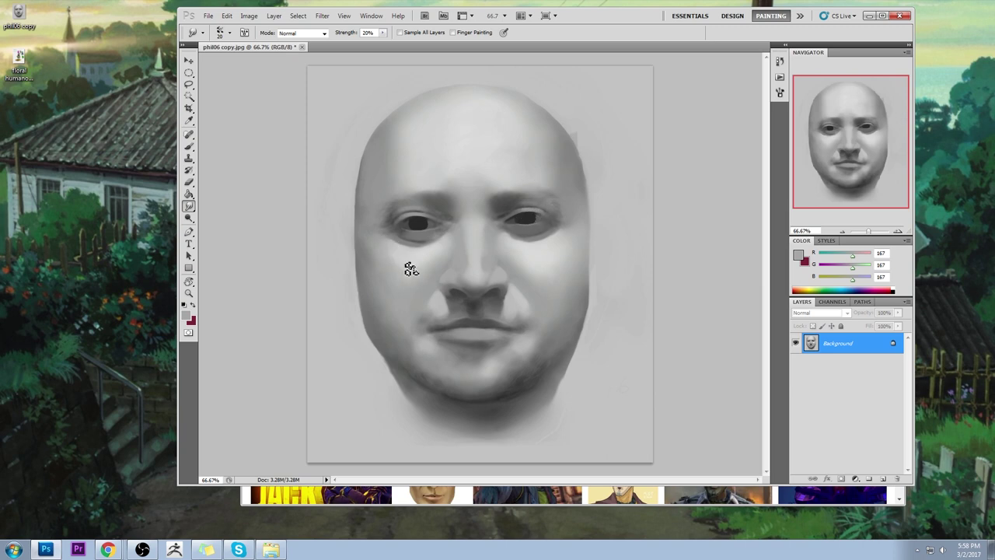
Paint light RGB 217 accents beside the nostrils with a size 15 brush and smudge them at 20% strength.
key("b")
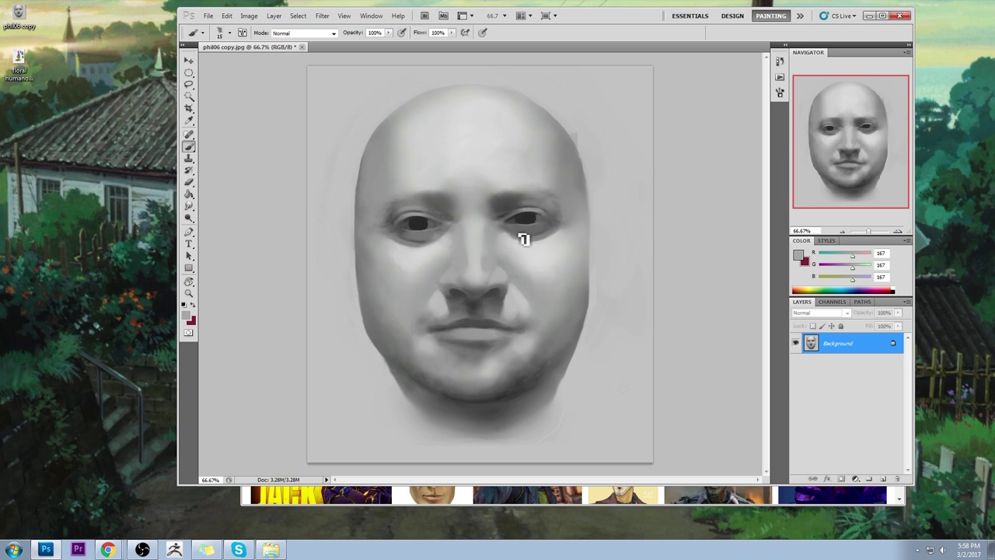
left_click(533, 245, "alt")
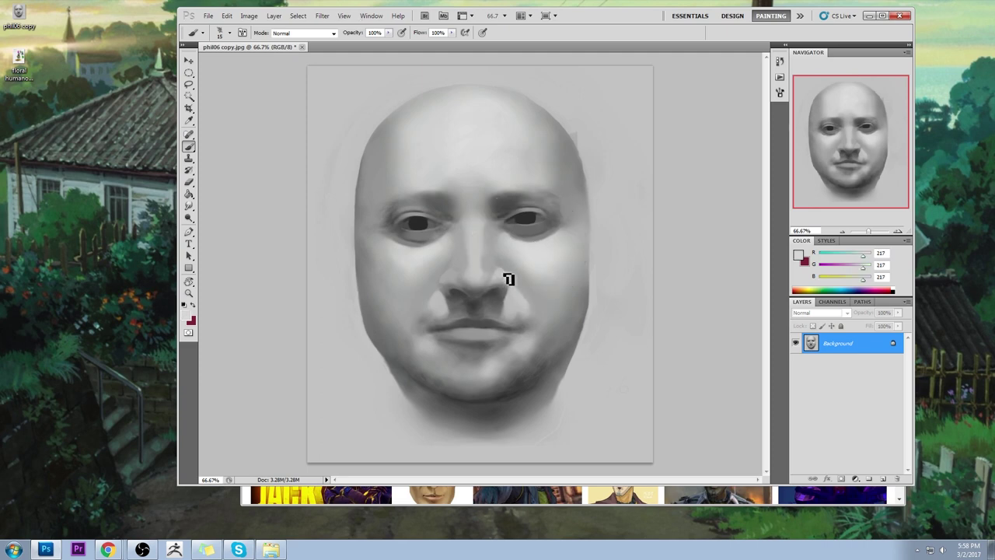
left_click_drag(456, 277, 456, 282)
left_click(189, 206)
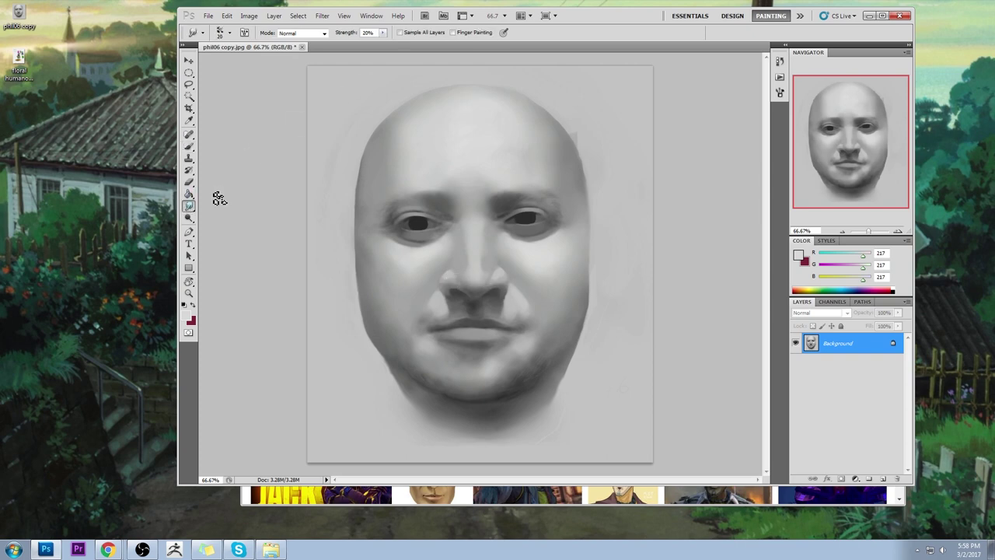
mouse_move(506, 284)
left_mouse_down()
mouse_move(492, 288)
mouse_move(496, 265)
mouse_move(503, 279)
left_mouse_up()
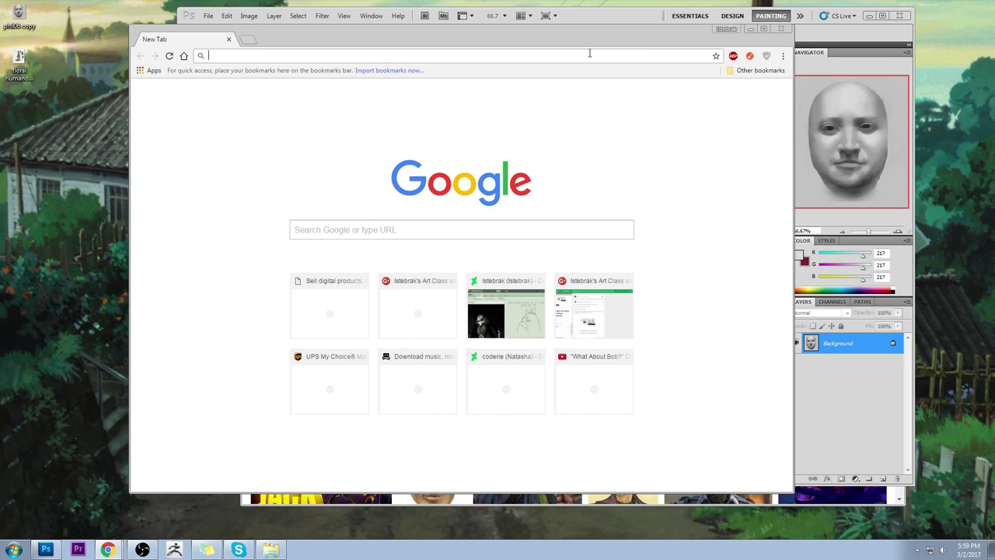
In Chrome, search Google Images for "smudger tool pencil", view the first picture of blending stumps and return to Photoshop.
type("smudger tool")
key("Return")
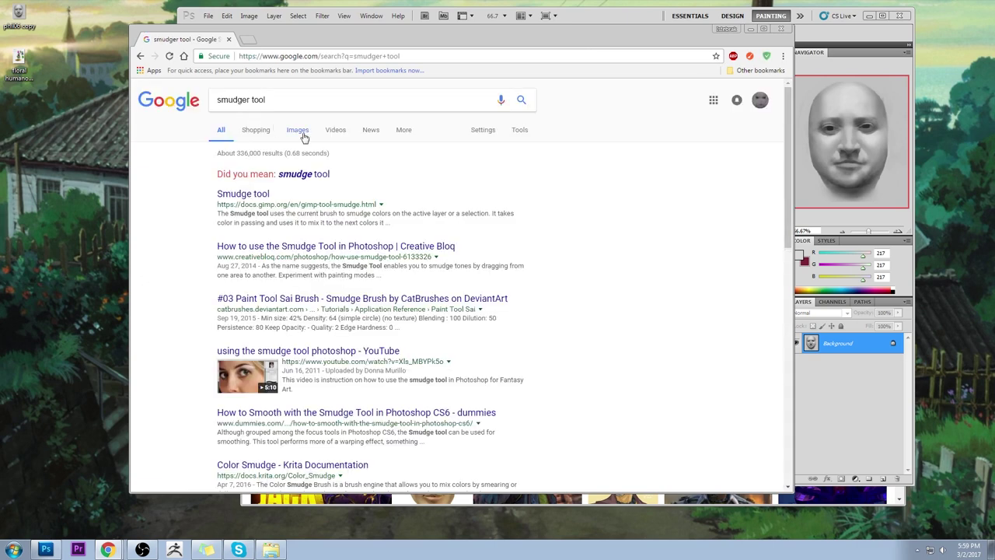
left_click(298, 130)
scroll(493, 309, "down", 2)
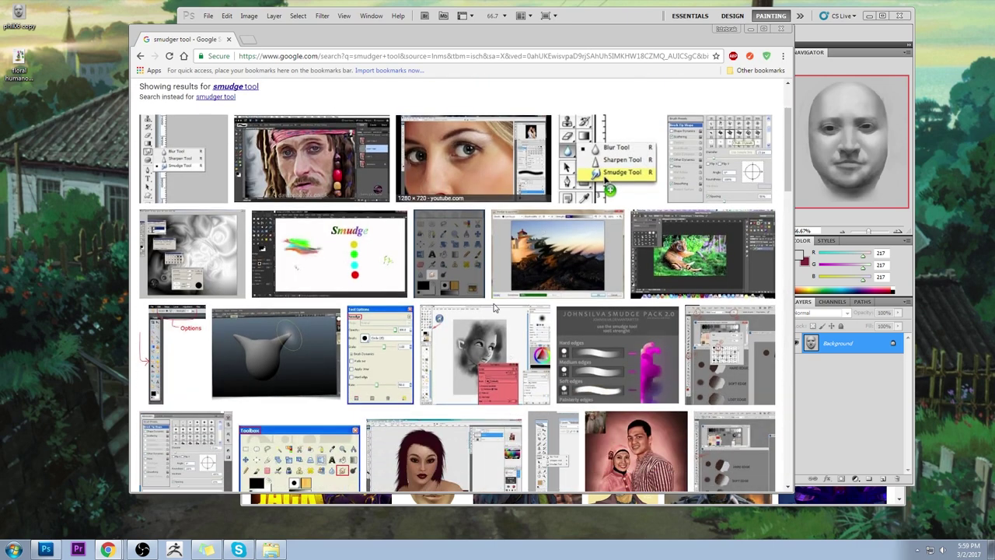
scroll(412, 241, "up", 2)
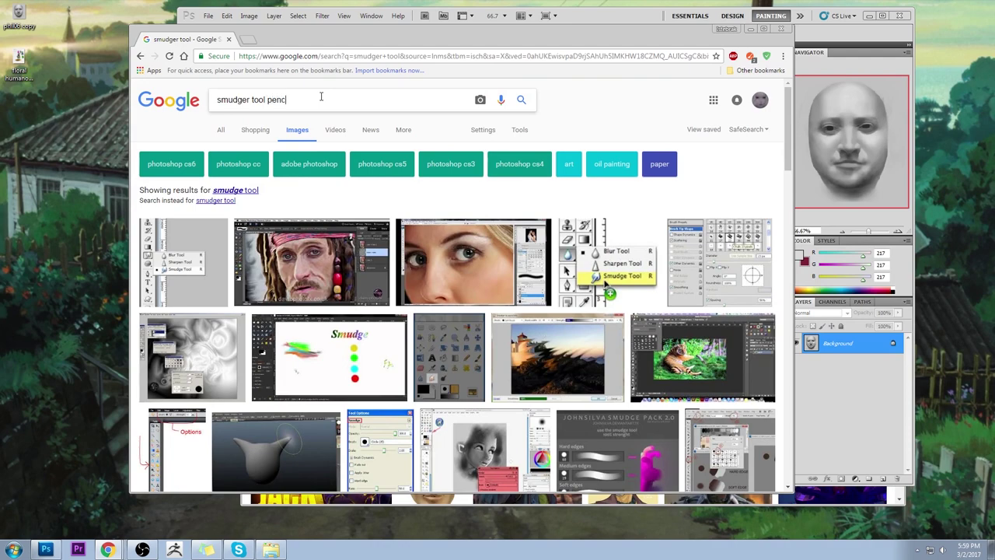
key("Return")
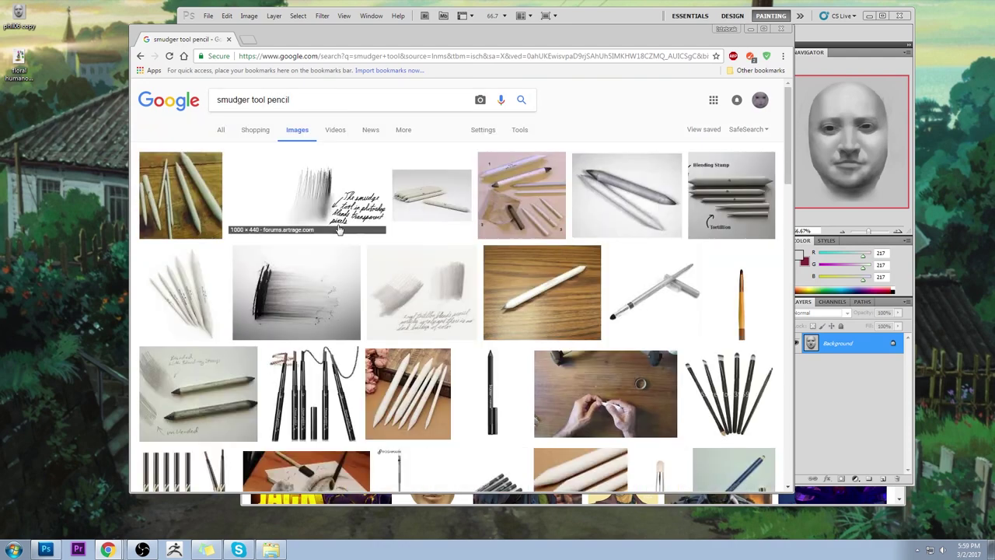
left_click(181, 199)
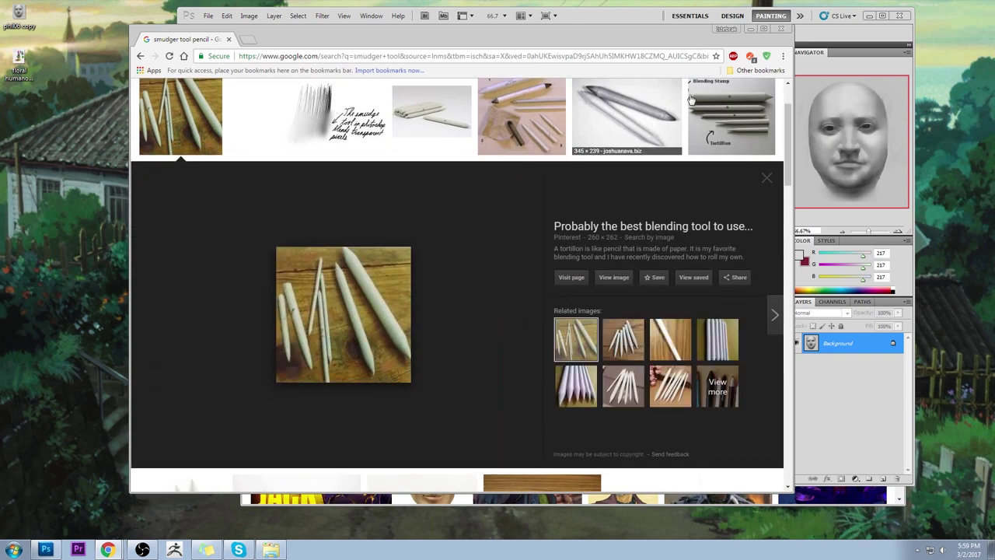
left_click(751, 31)
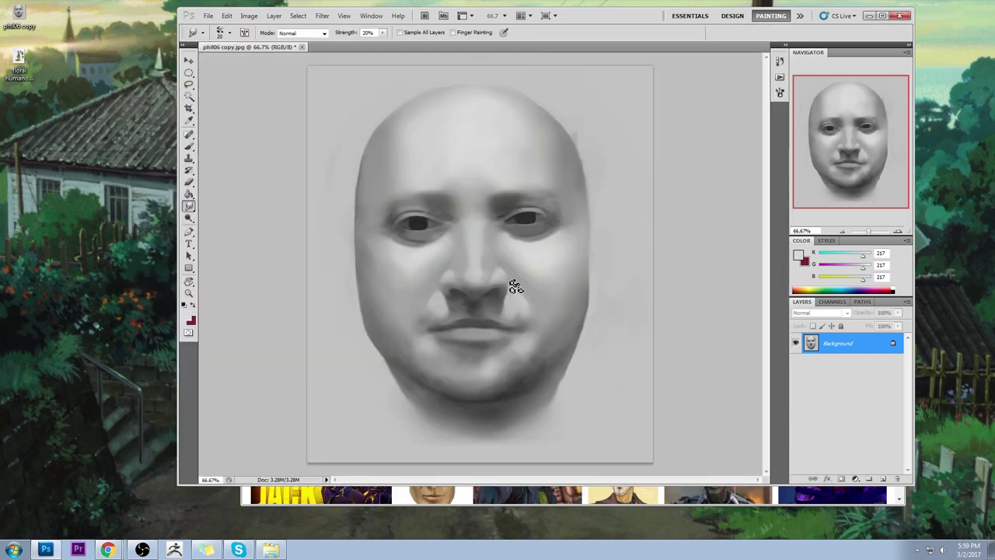
Smudge the bright patches beside the nostrils and mouth corners into the surrounding cheek shading.
mouse_move(527, 310)
left_mouse_down()
mouse_move(522, 324)
mouse_move(440, 318)
mouse_move(429, 326)
mouse_move(438, 311)
mouse_move(448, 325)
mouse_move(438, 304)
left_mouse_up()
mouse_move(511, 295)
left_mouse_down()
mouse_move(506, 318)
mouse_move(518, 304)
left_mouse_up()
Set up the soft round 100 px brush at 0% hardness with 47% opacity.
key("b")
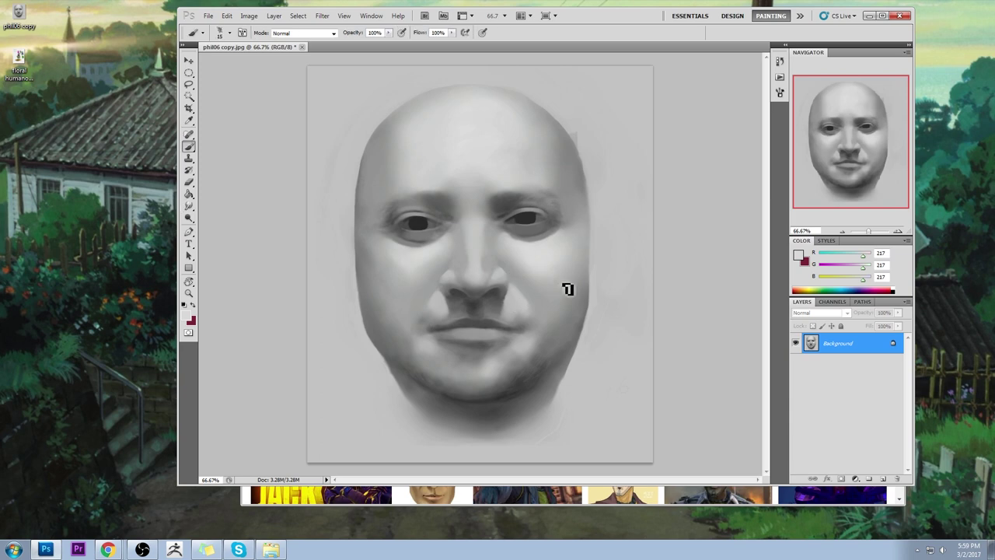
right_click(522, 262)
left_click(671, 359)
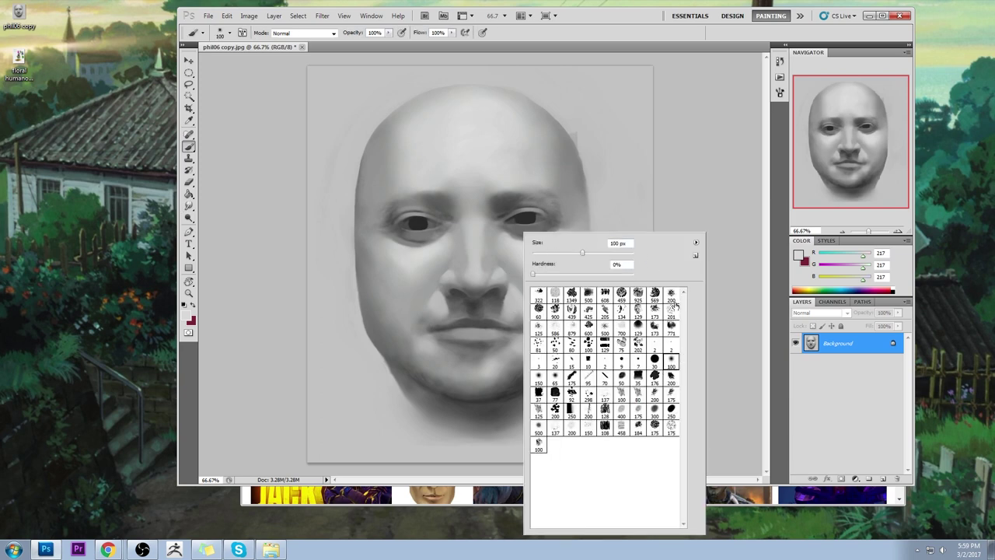
left_click(683, 168)
left_click(376, 31)
type("47")
key("Return")
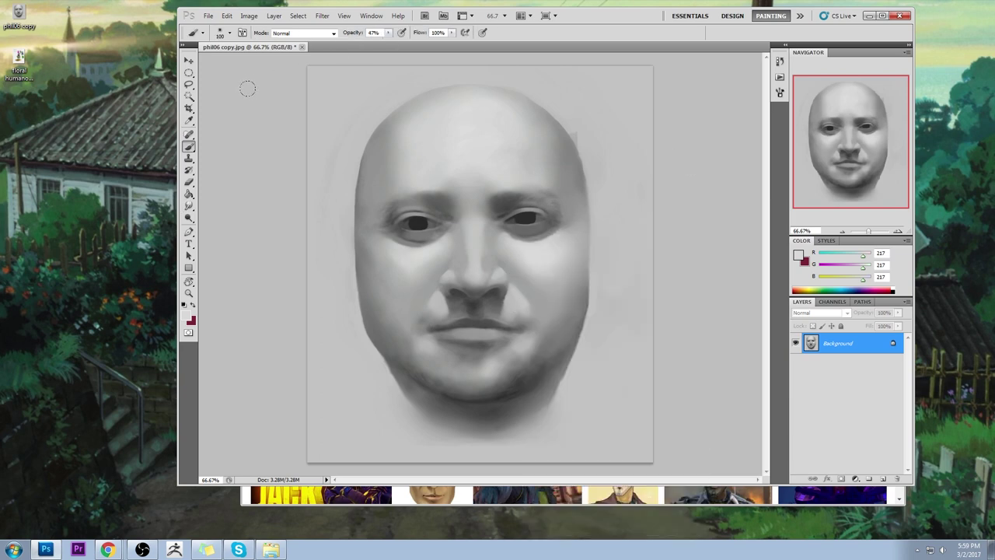
Soften the area around the base of the nose with sampled light grey, using the soft brush at size 200 and 26% opacity.
left_click(513, 303, "alt")
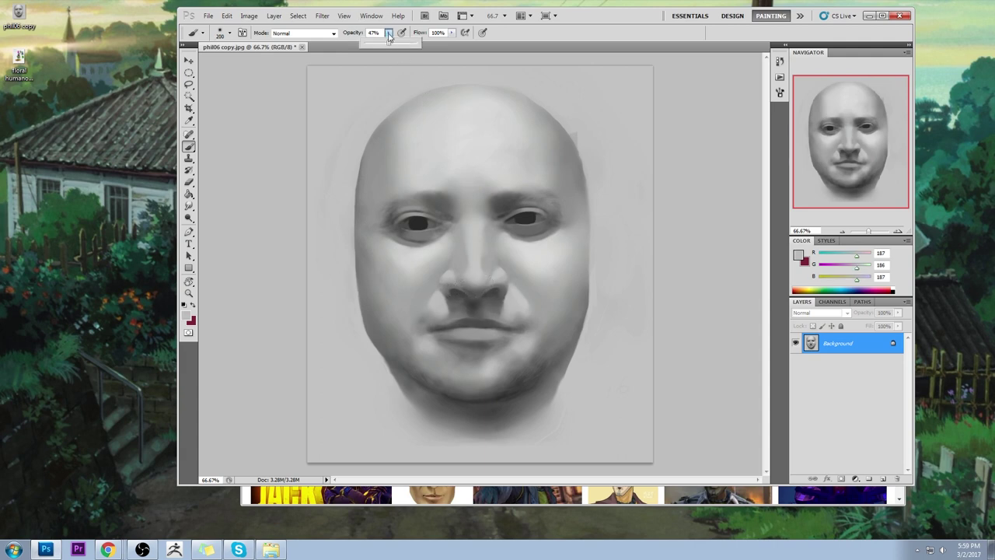
left_click(246, 80)
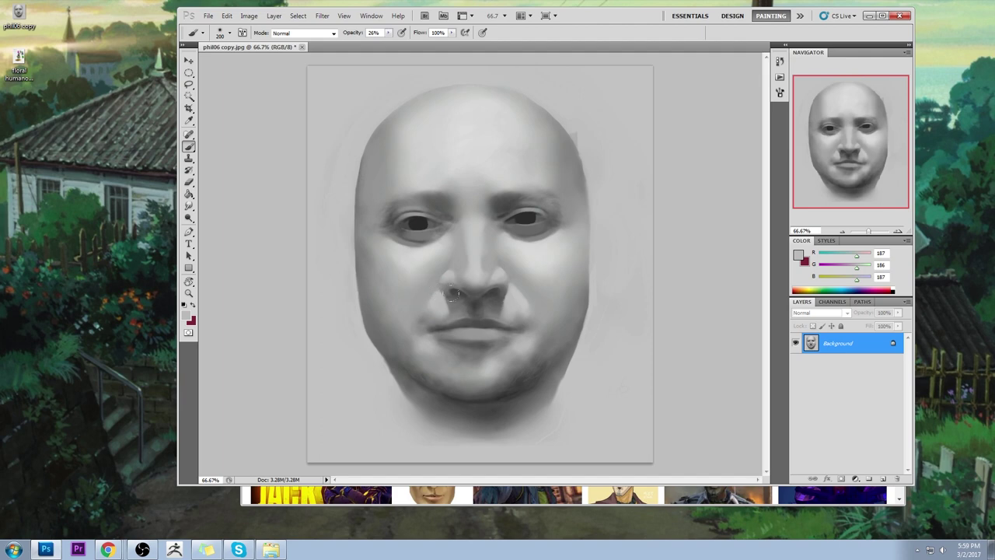
left_click_drag(453, 295, 488, 290)
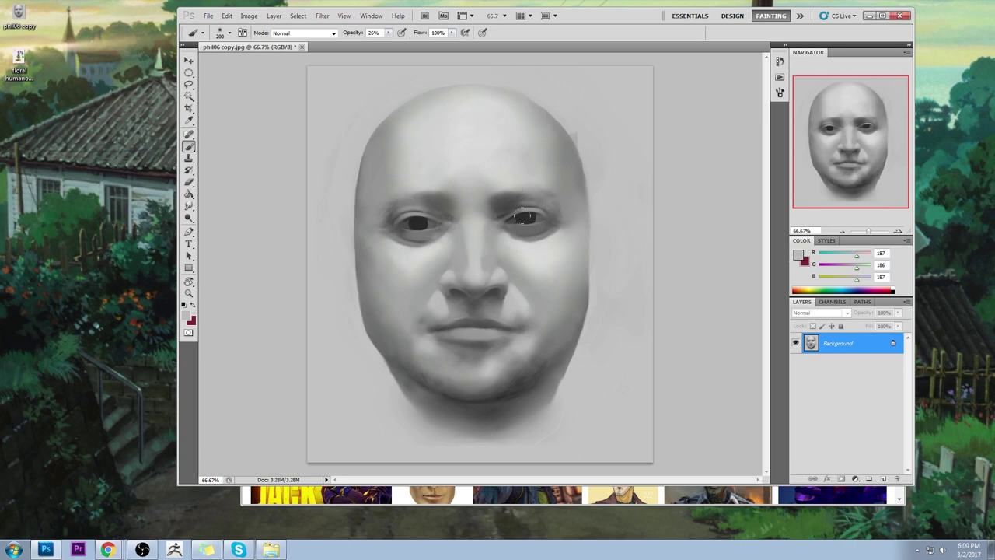
Darken the irises with a small brush at 26% opacity, using near-black RGB 19 and dark greys sampled from the eyes.
right_click(546, 207)
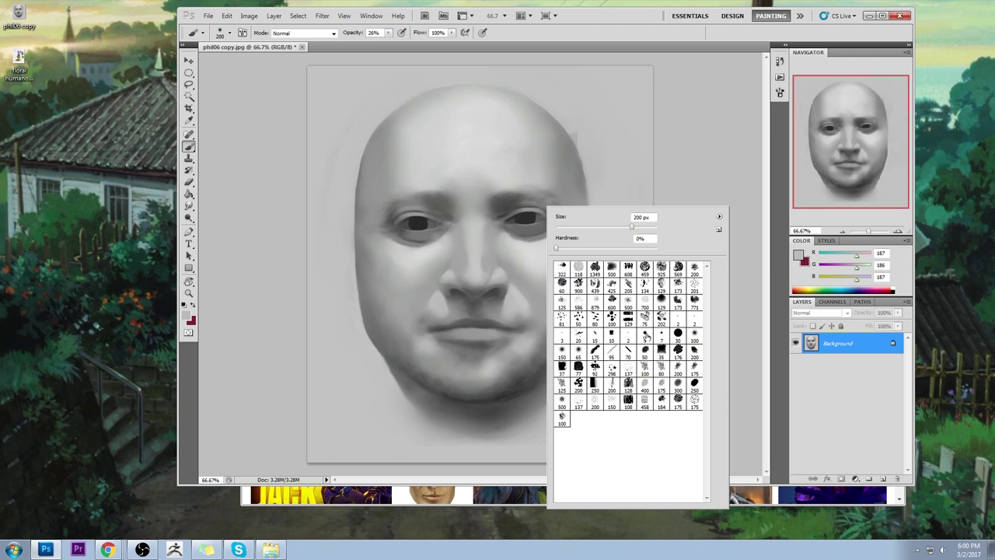
left_click(692, 170)
left_click(532, 214, "alt")
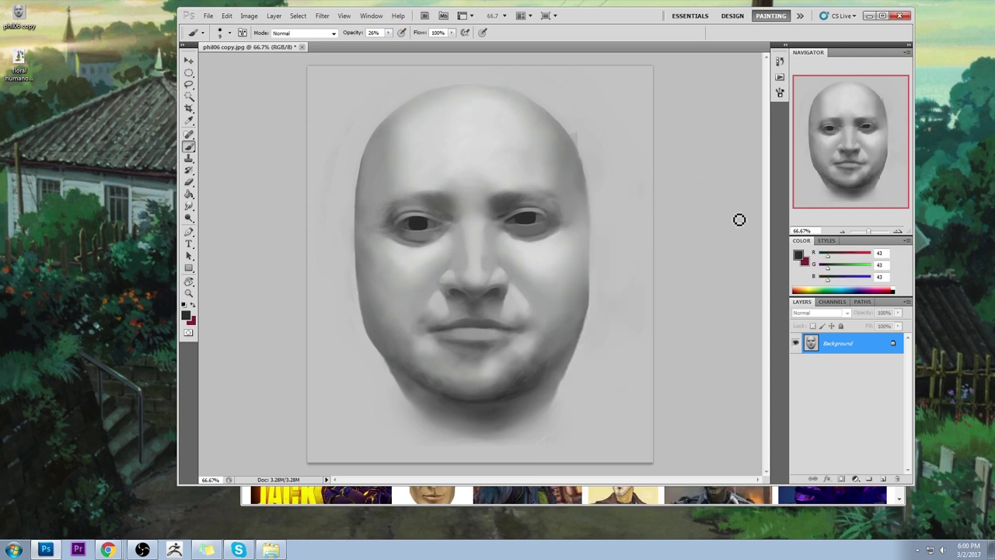
left_click(798, 255)
left_click(902, 154)
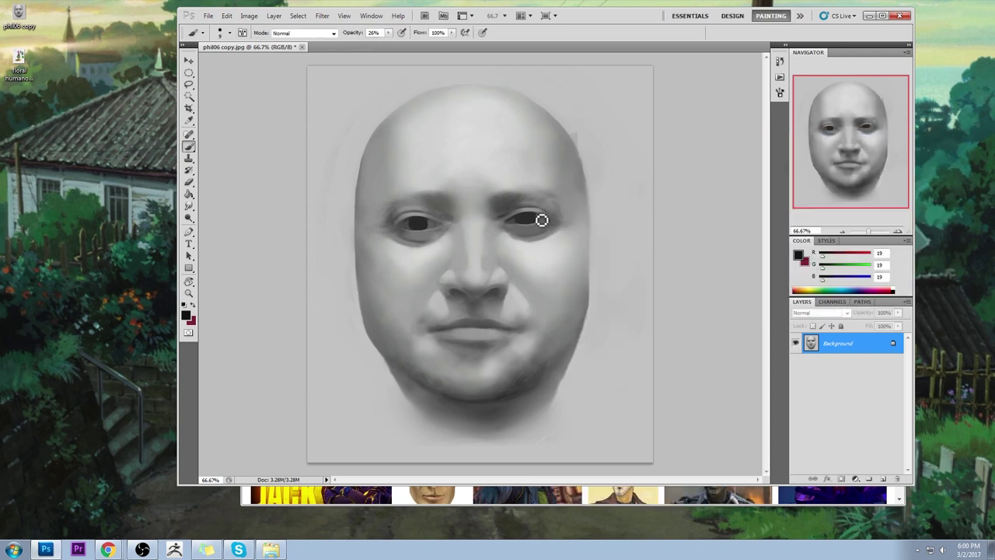
left_click_drag(542, 221, 520, 218)
key("alt")
key("alt")
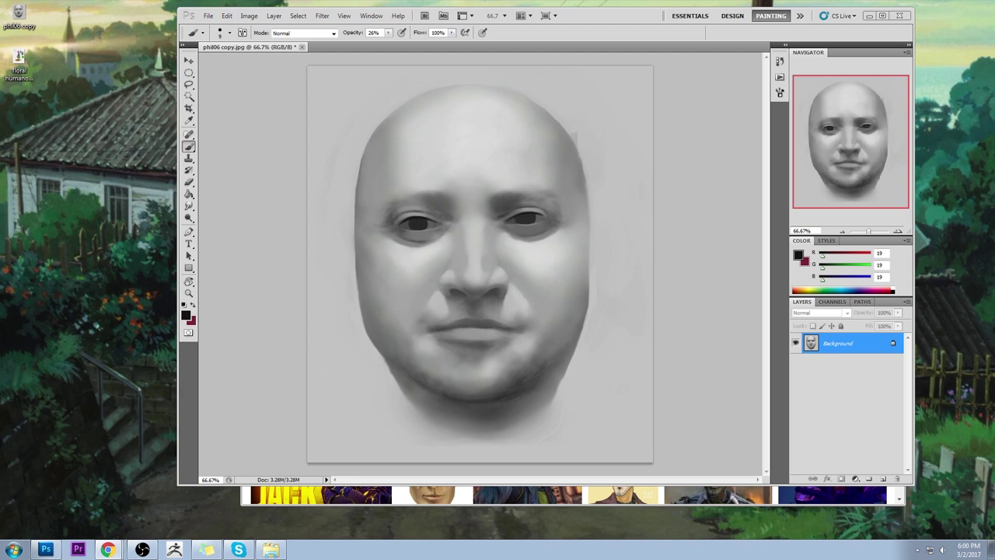
left_click(426, 227, "alt")
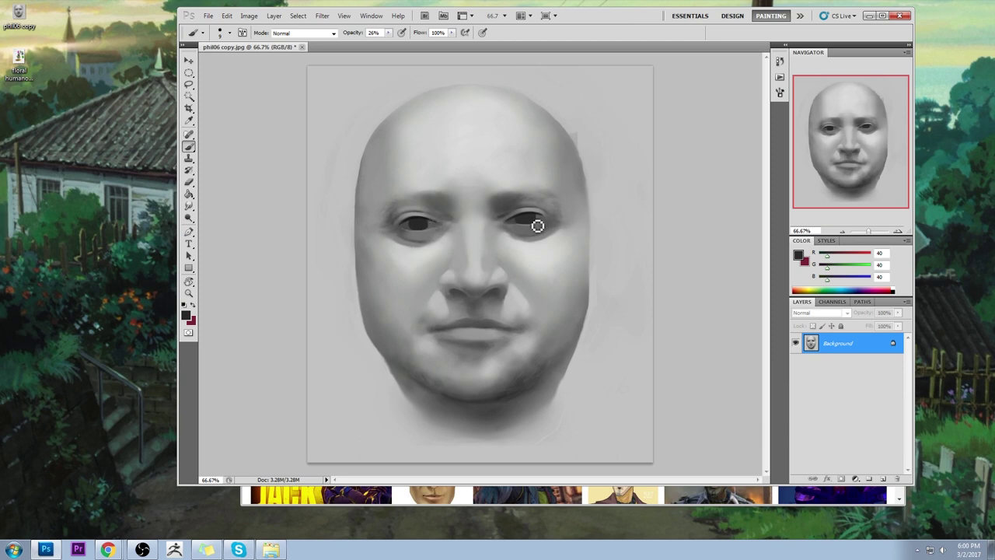
left_click(513, 217, "alt")
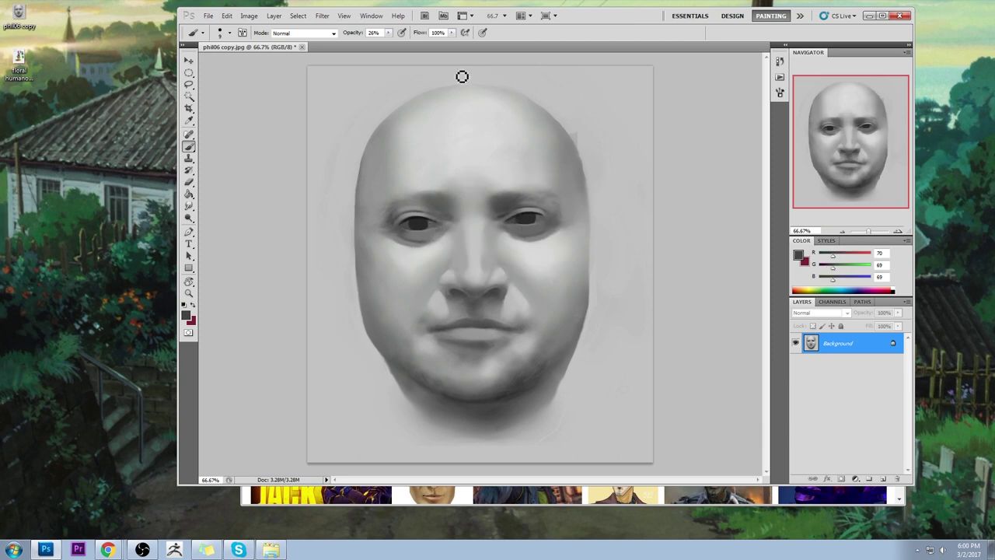
Raise the brush opacity to 72%, set its size to 40, and repaint the iris on the viewer's right with its sampled dark grey.
left_click(388, 33)
left_click(413, 45)
key("bracketleft")
key("bracketleft")
key("bracketleft")
key("bracketleft")
key("bracketleft")
key("bracketright")
key("bracketright")
key("bracketright")
key("bracketright")
key("bracketright")
key("bracketright")
key("bracketright")
key("bracketright")
left_click(515, 219, "alt")
scroll(514, 207, "up", 3)
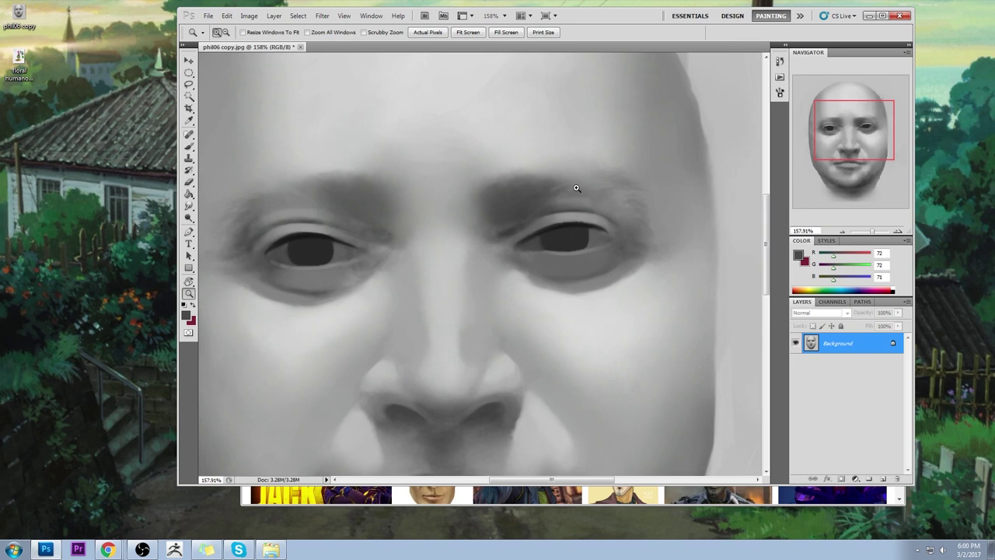
left_click(554, 238, "alt")
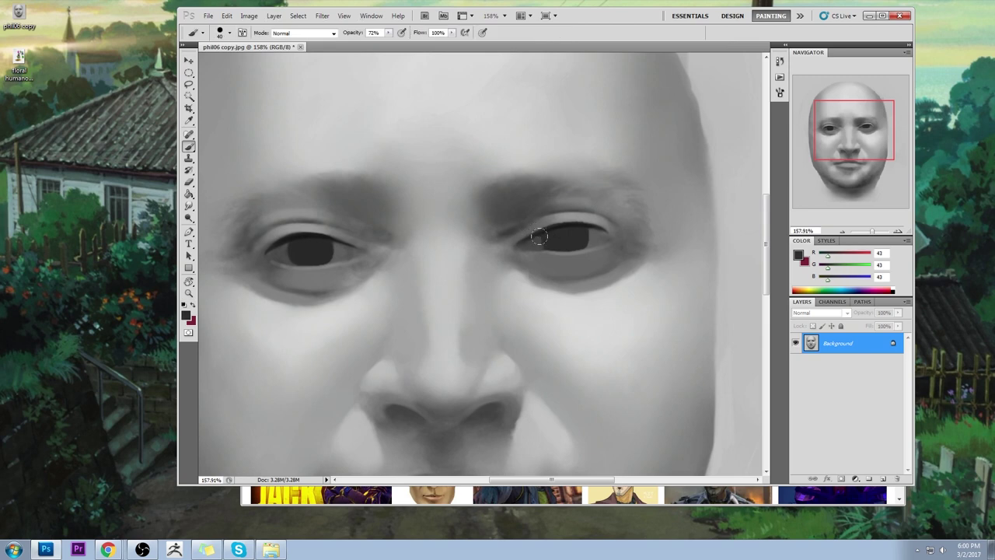
left_click_drag(557, 241, 580, 236)
Clean up the iris edges and the whites of both eyes with sampled mid-greys, reducing the brush to size 20 and 7.
key("bracketleft")
left_click(550, 248, "alt")
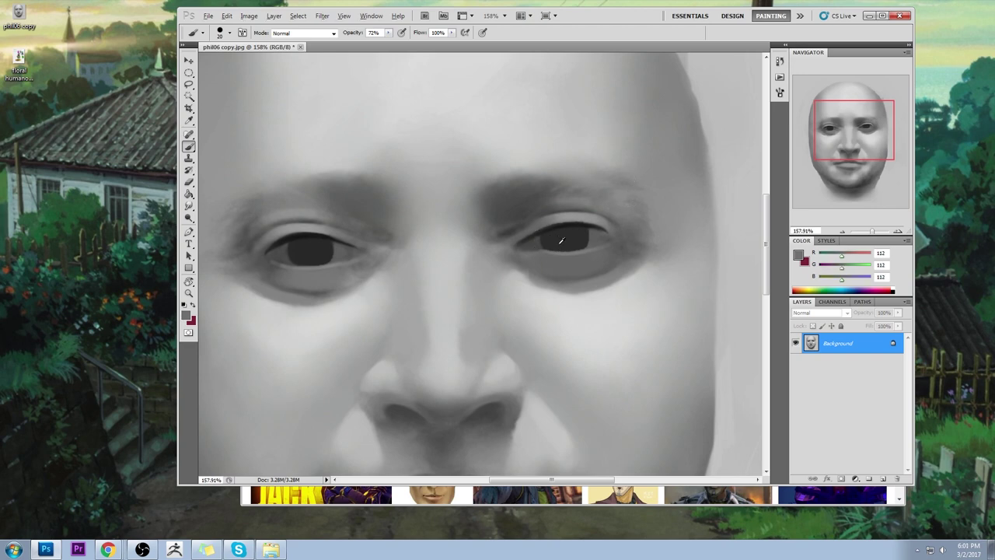
key("bracketleft")
left_click(331, 266, "alt")
left_click(525, 248, "alt")
key("h")
left_click(597, 206)
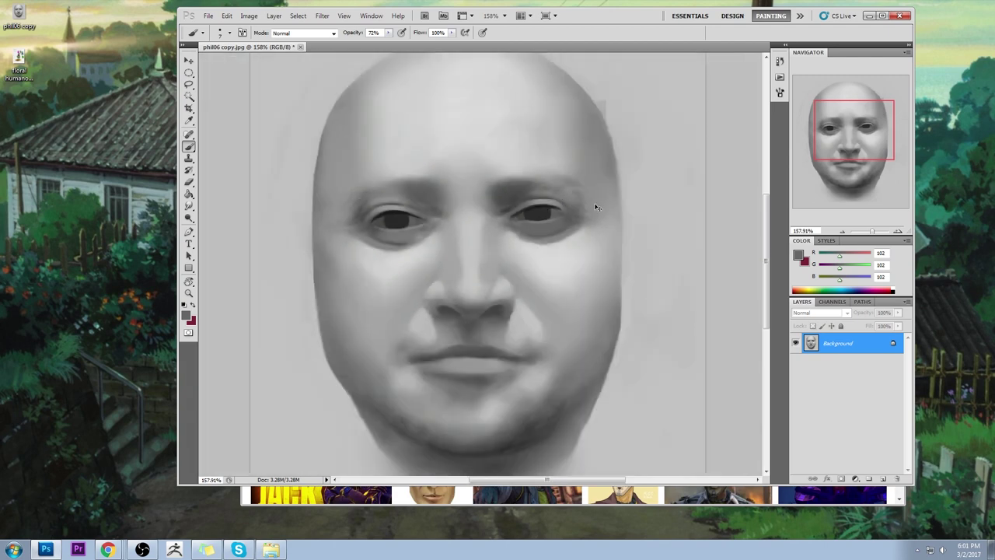
key("ctrl+0")
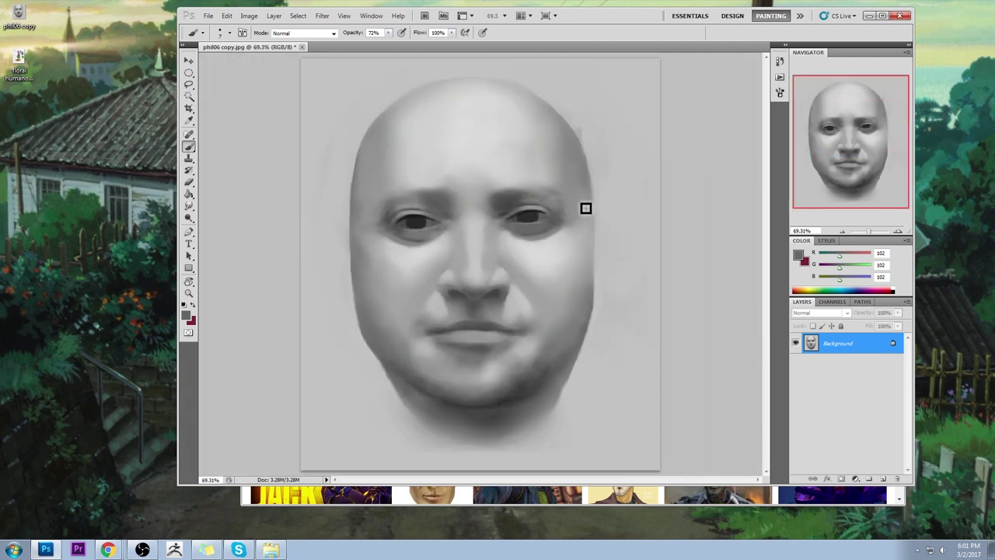
left_click(437, 225, "alt")
left_click(406, 226, "alt")
Pick the 9 px brush, select both dark irises with the Magic Wand and hide the selection outline.
right_click(554, 221)
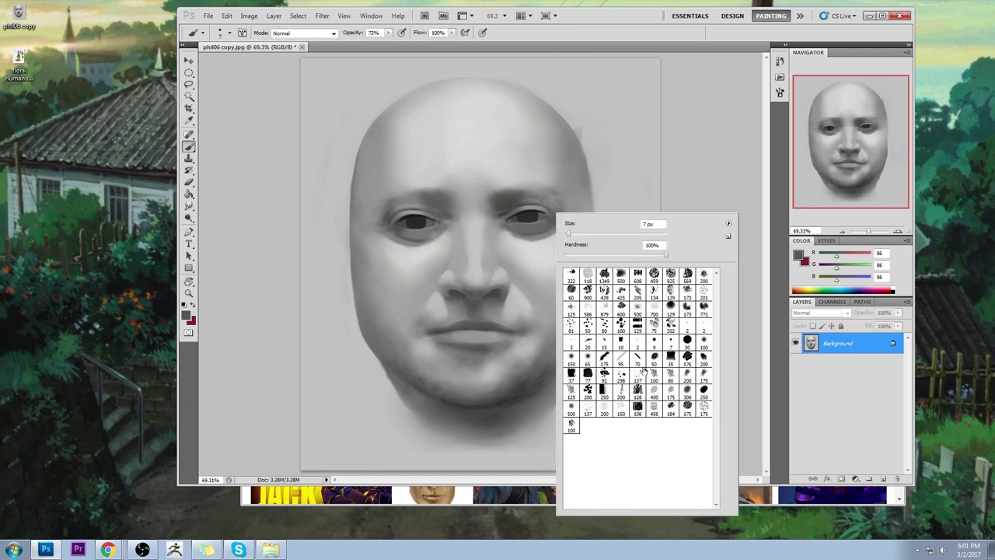
left_click(699, 157)
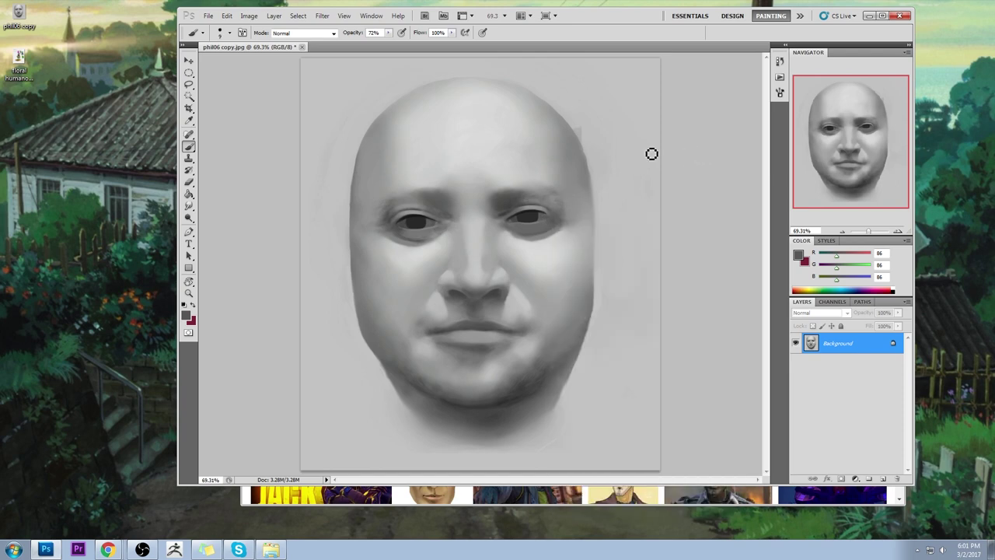
left_click(188, 97)
left_click(529, 219)
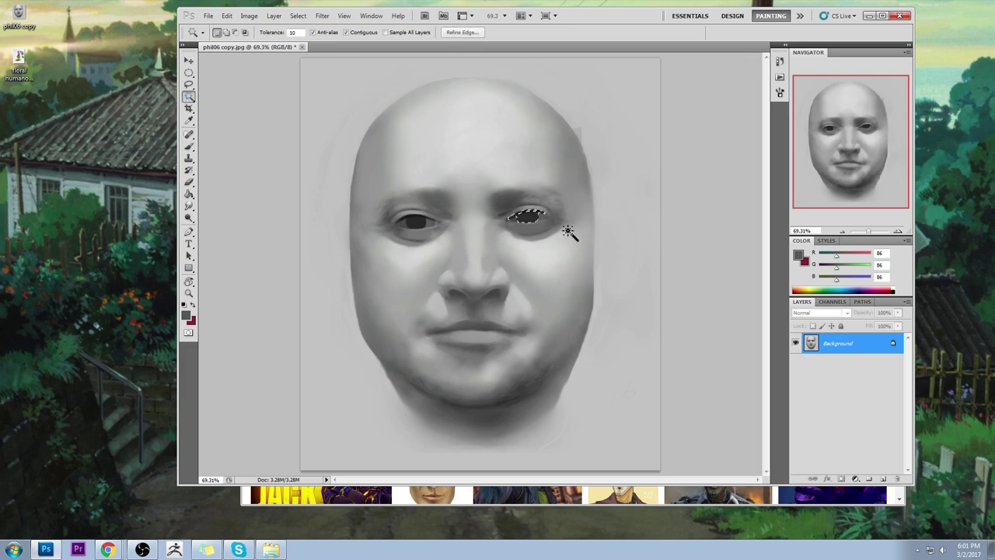
left_click(418, 225, "shift")
key("ctrl+h")
key("b")
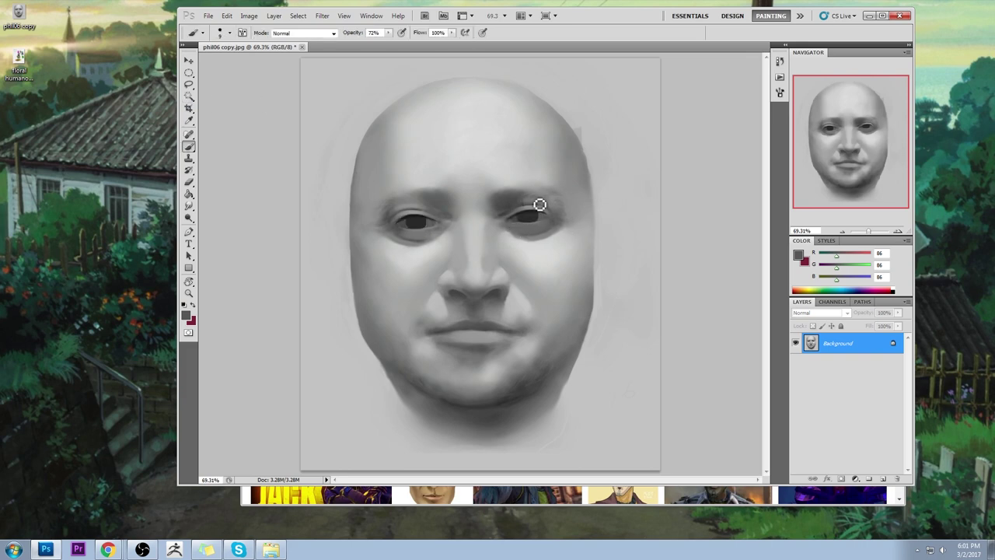
Paint the selected irises near-black (RGB 18, 18, 18), starting from the soft 100 px brush, and deselect them.
left_click(535, 212, "alt")
left_click(528, 209, "alt")
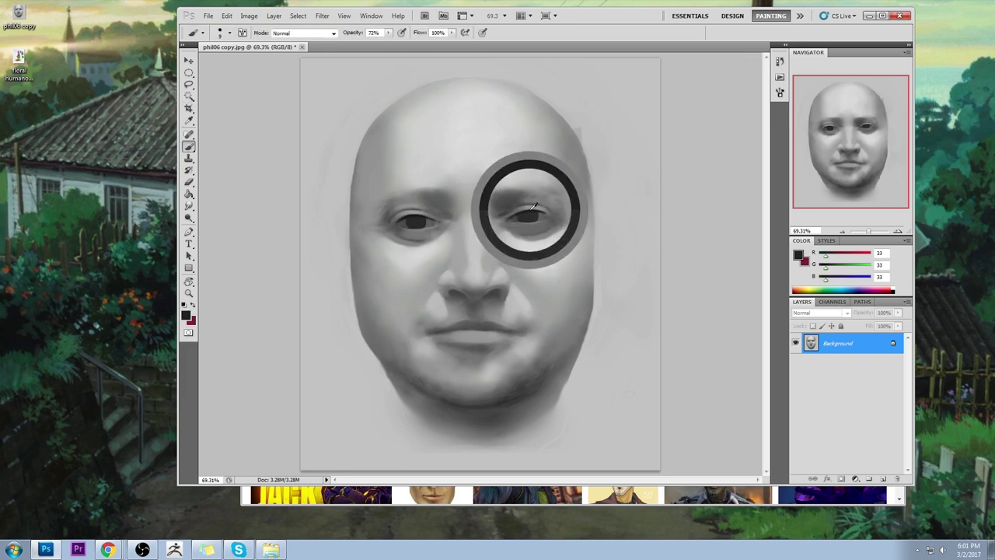
right_click(512, 182)
left_click(654, 309)
left_click(723, 140)
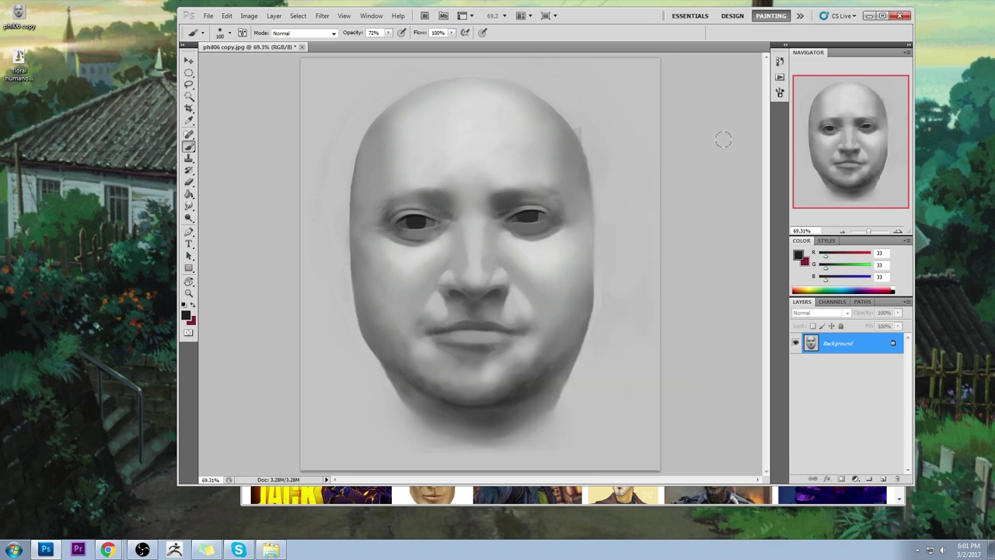
left_click(797, 256)
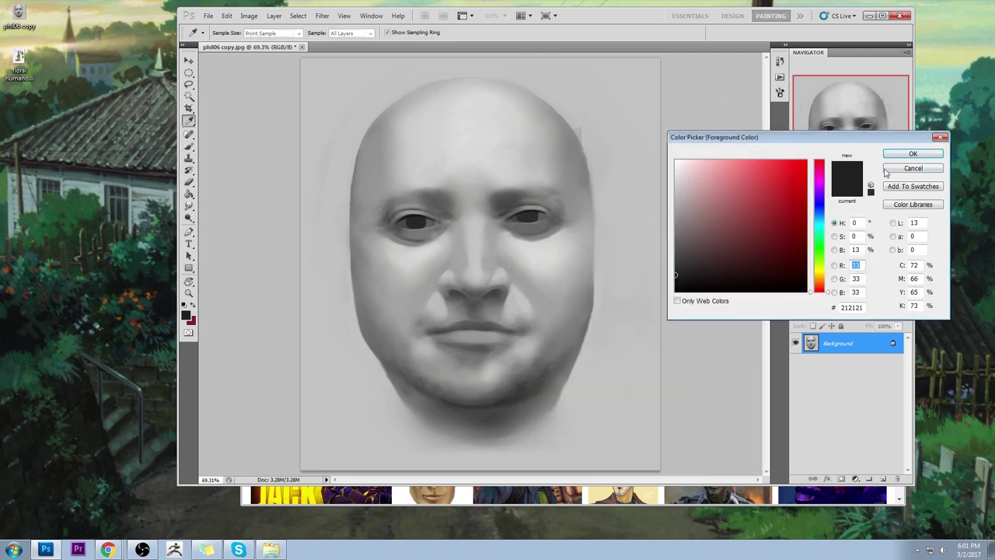
left_click(677, 276)
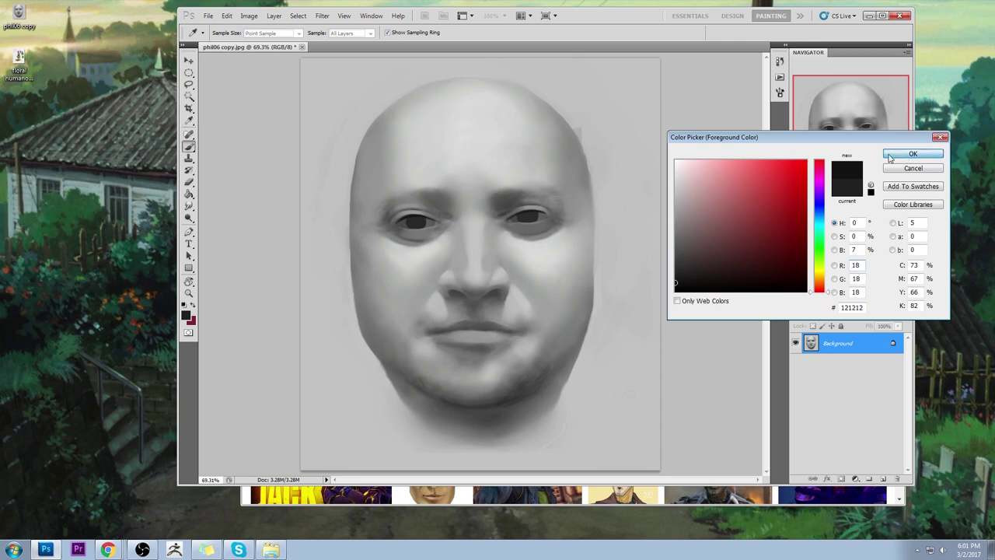
left_click(913, 153)
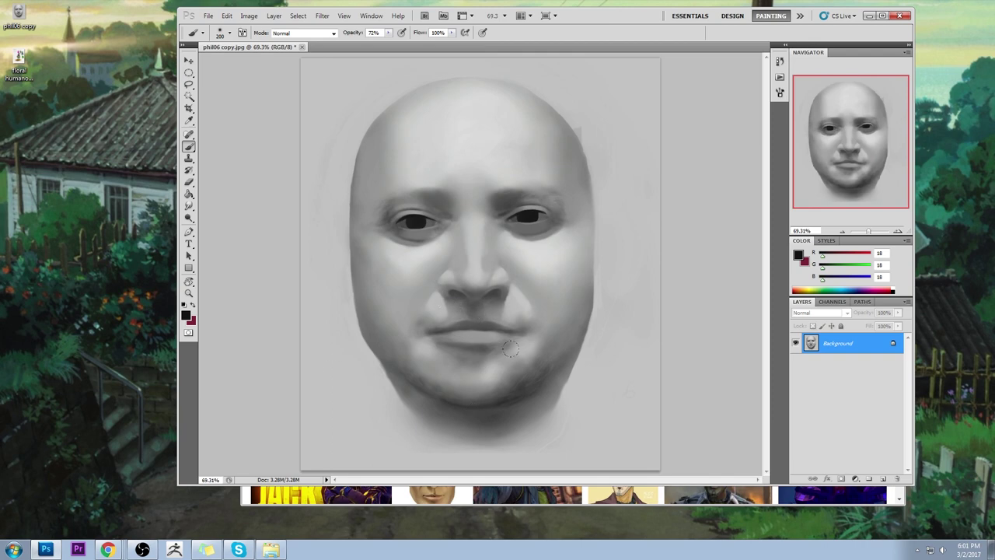
right_click(534, 203)
left_click(573, 218)
Sketch a tilted rectangle and dark scribbles over the edge of the cheek on the viewer's left, and undo all of them.
mouse_move(301, 292)
left_mouse_down()
mouse_move(343, 286)
mouse_move(355, 305)
mouse_move(386, 395)
mouse_move(351, 415)
mouse_move(316, 364)
mouse_move(301, 297)
mouse_move(371, 306)
mouse_move(360, 334)
left_mouse_up()
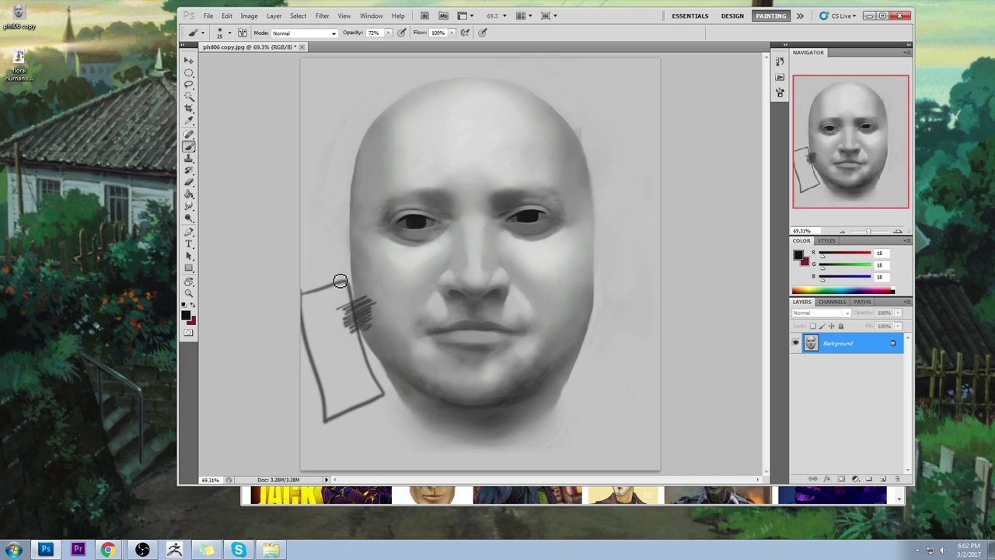
key("ctrl+alt+z")
key("ctrl+alt+z")
key("ctrl+alt+z")
key("ctrl+alt+z")
key("ctrl+alt+z")
key("ctrl+alt+z")
key("ctrl+alt+z")
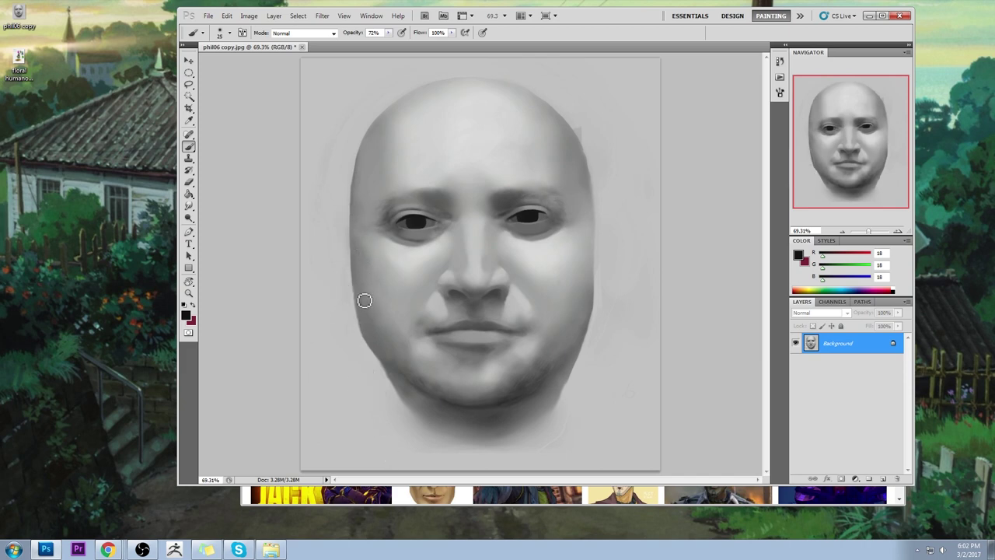
left_click_drag(363, 296, 370, 318)
key("ctrl+alt+z")
Smudge the edges around the eyes with the Smudge tool at 20% strength.
left_click_drag(188, 206, 211, 220)
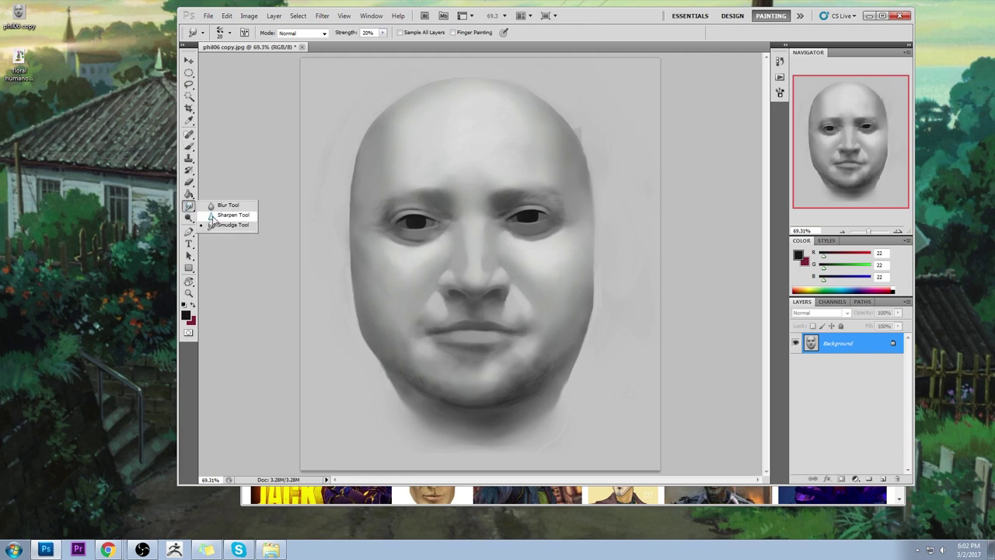
left_click(226, 224)
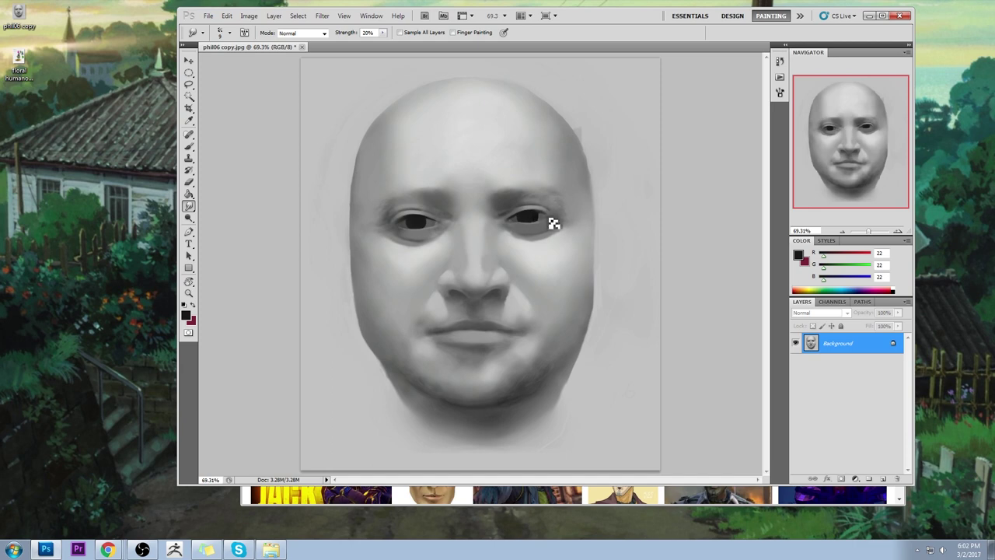
left_click(188, 96)
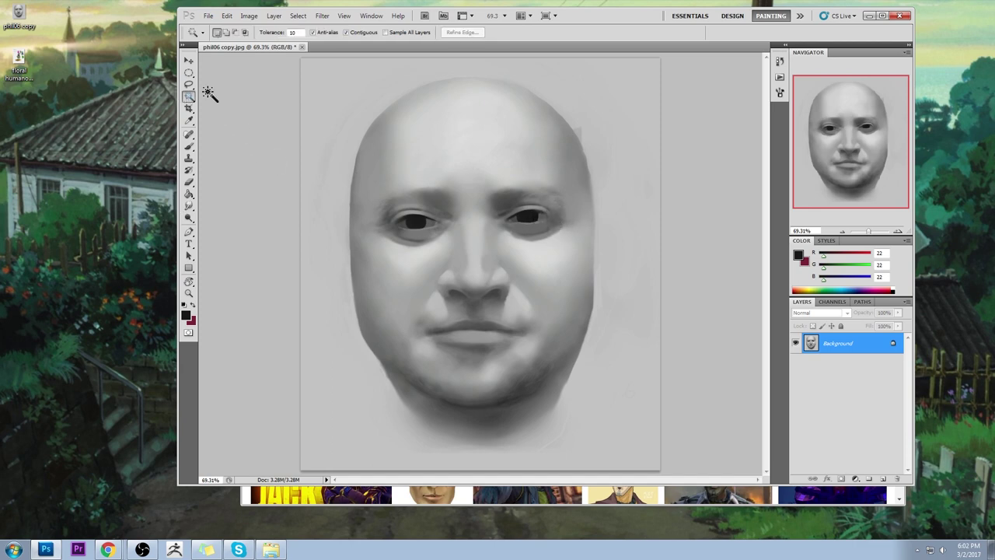
left_click(493, 294)
left_click(457, 293, "shift")
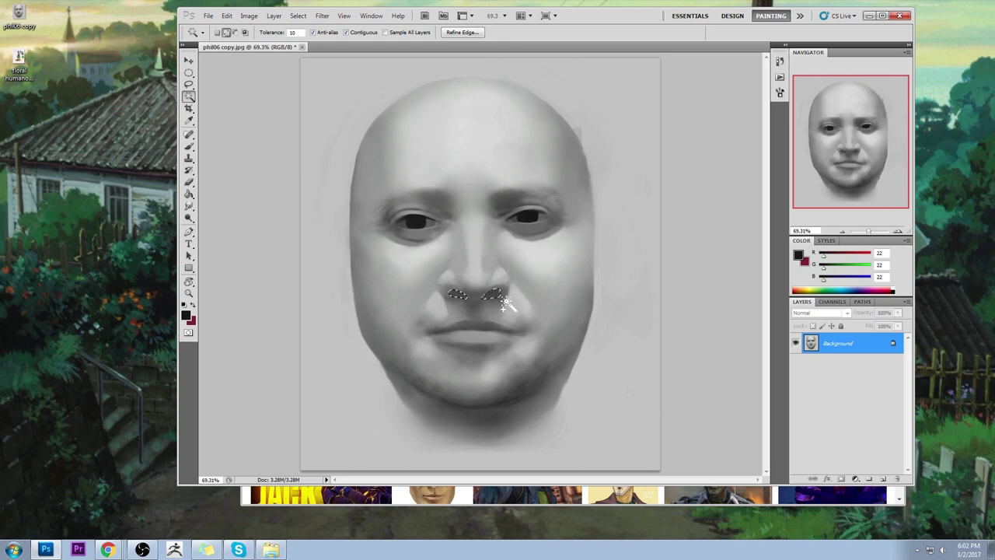
key("ctrl+d")
key("b")
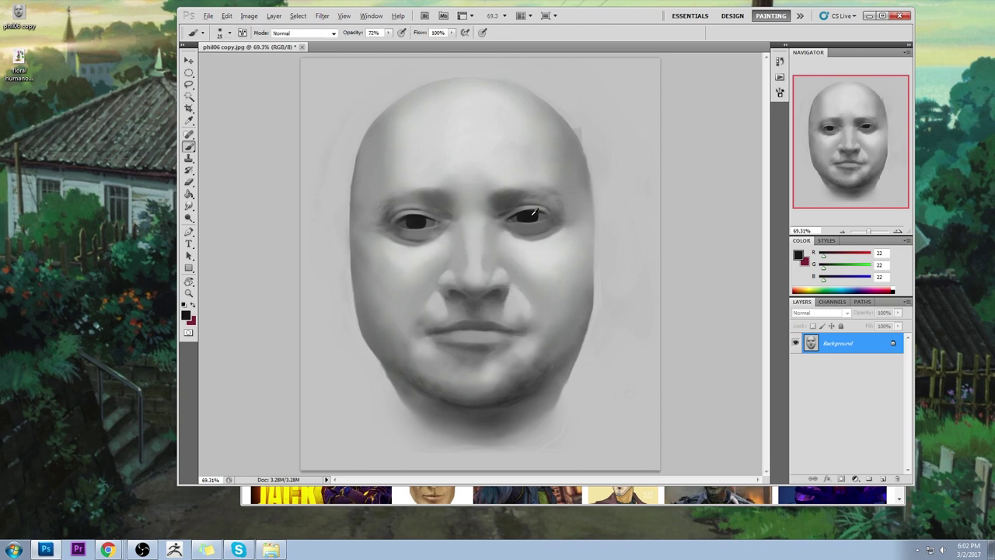
key("bracketright")
key("bracketright")
key("bracketright")
key("bracketright")
key("m")
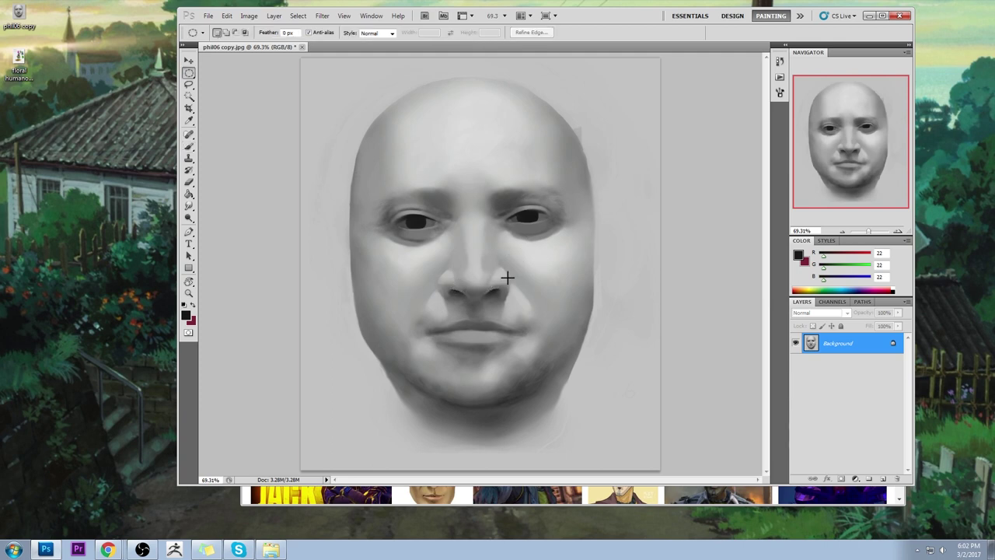
right_click(503, 276)
left_click(583, 259)
Lasso both nostrils, copy them to a new layer and enlarge the copy slightly with Free Transform.
key("l")
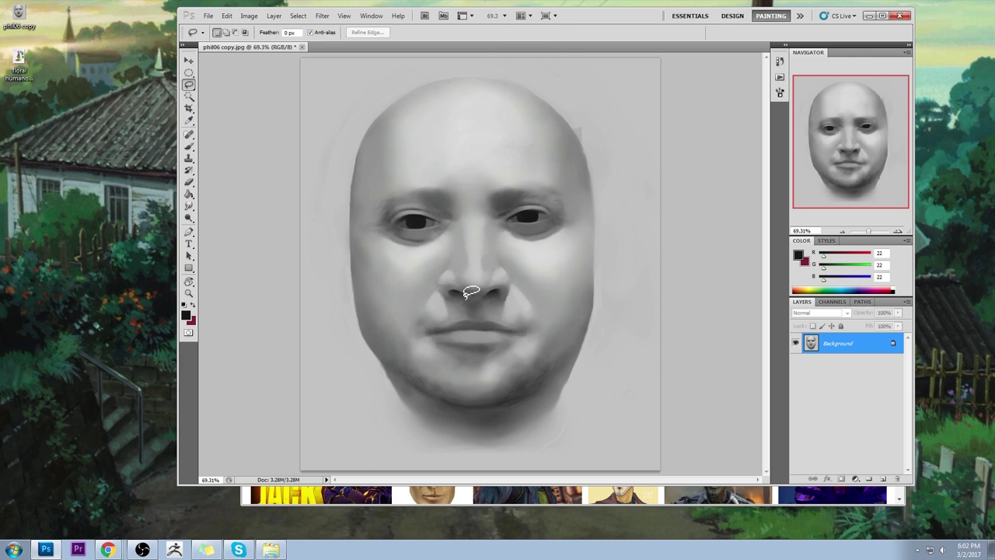
left_click_drag(467, 294, 446, 291)
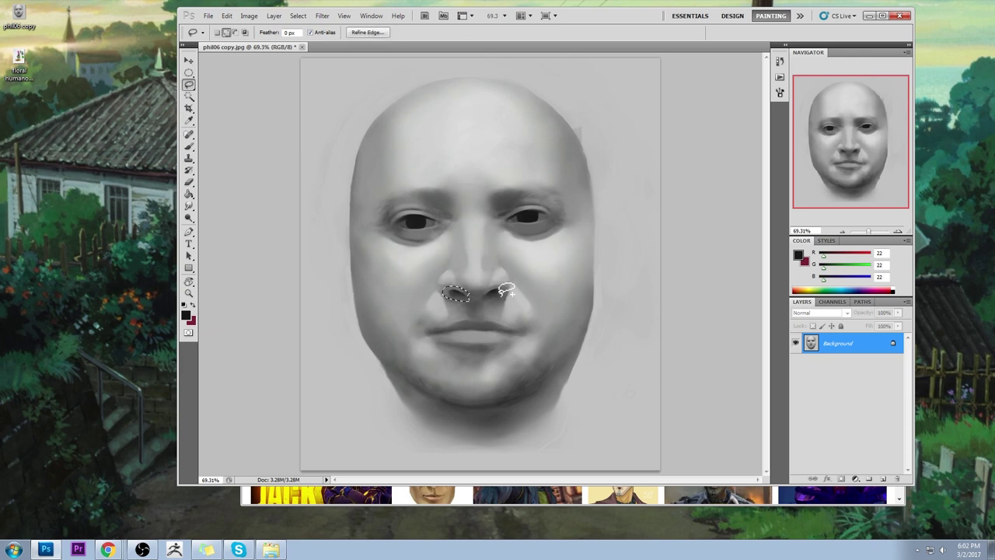
mouse_move(506, 289)
left_mouse_down()
mouse_move(479, 296)
mouse_move(519, 282)
mouse_move(499, 293)
left_mouse_up()
key("ctrl+j")
key("ctrl+t")
key("Return")
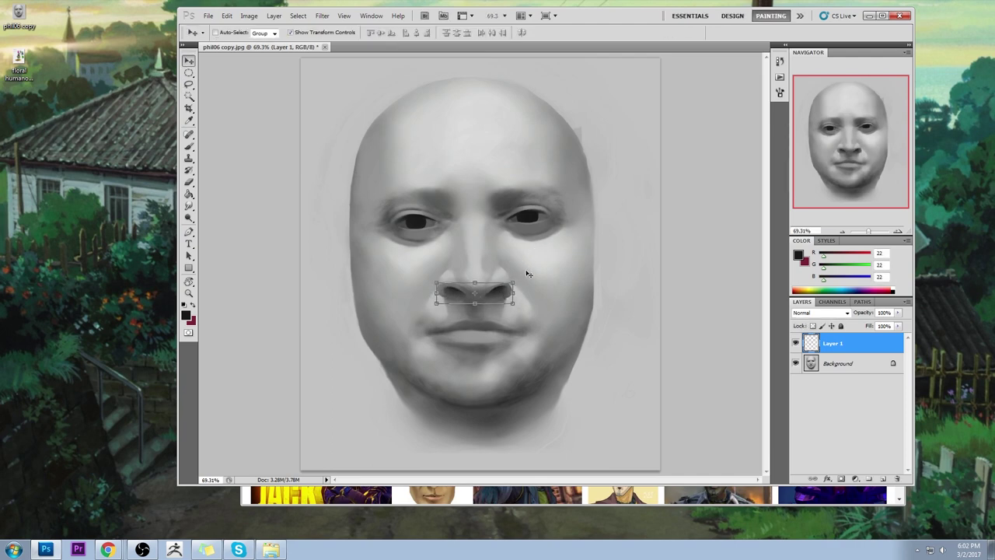
Lasso the copied nostril on the viewer's right, nudge it toward the centre of the nose and deselect it.
key("l")
left_click_drag(520, 272, 524, 280)
key("v")
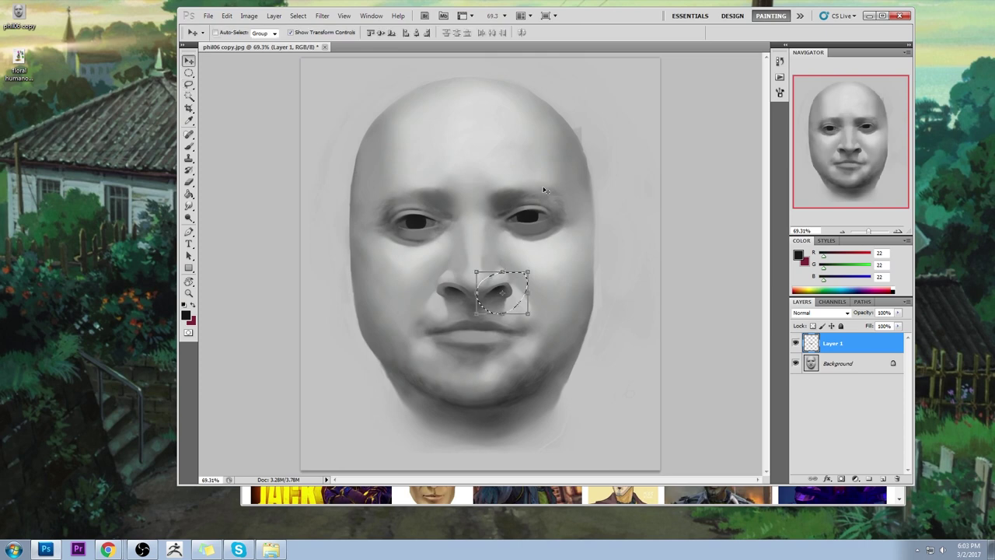
key("Left")
key("Left")
key("Left")
key("Left")
key("Left")
key("Left")
key("Left")
key("Left")
key("Left")
key("Left")
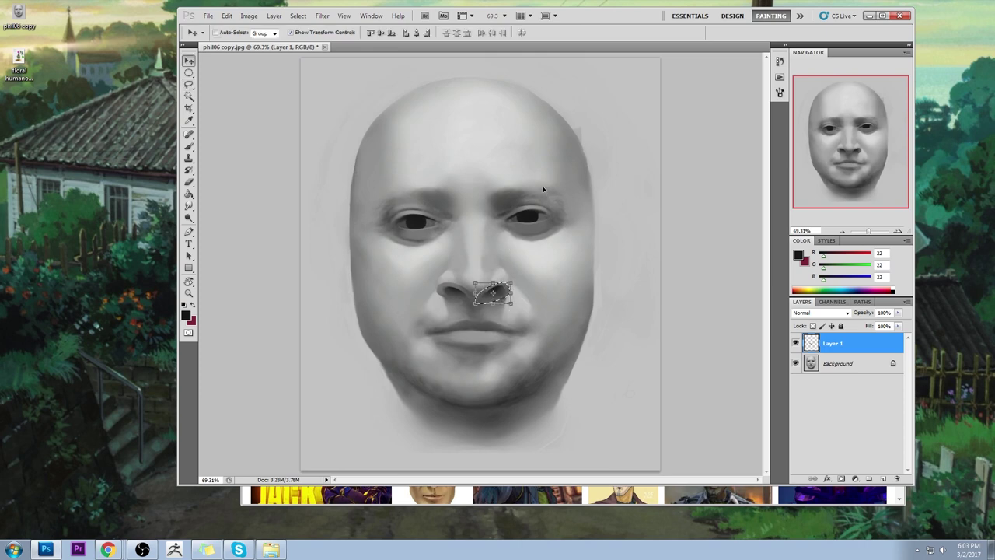
key("Left")
key("Left")
key("Left")
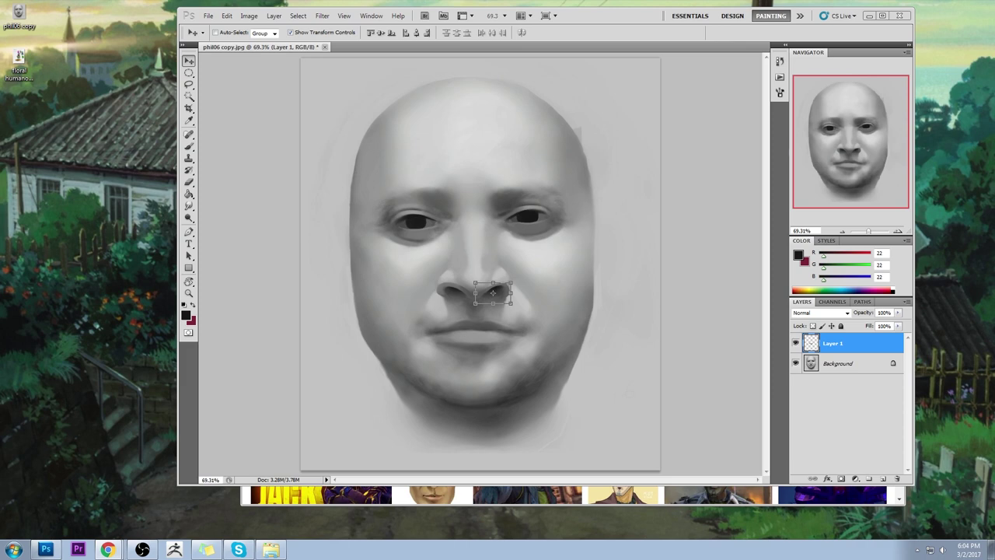
key("m")
right_click(563, 282)
left_click(595, 293)
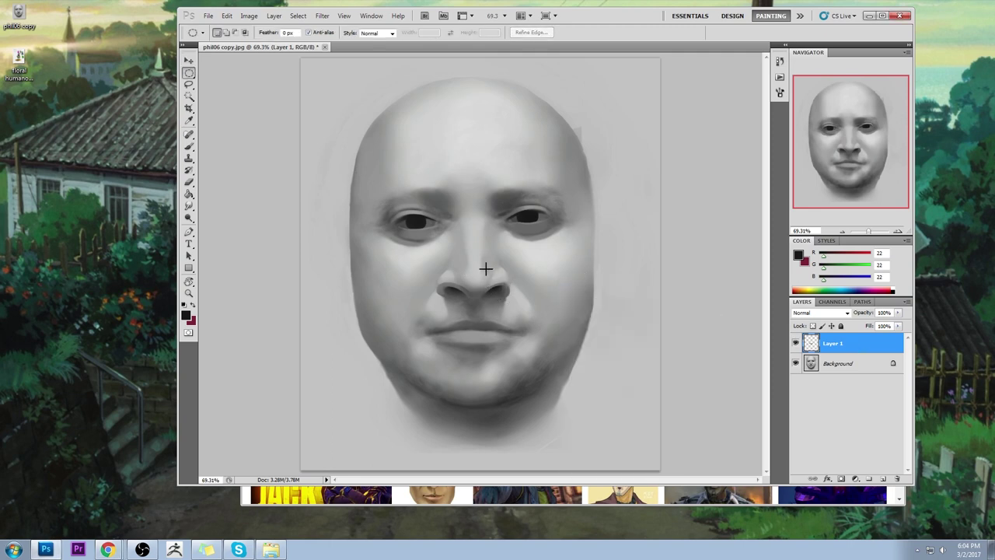
Blend the copied nostrils' edges into the face with a soft round eraser at 45 px and 100% opacity.
key("b")
right_click(584, 237)
left_click(732, 361)
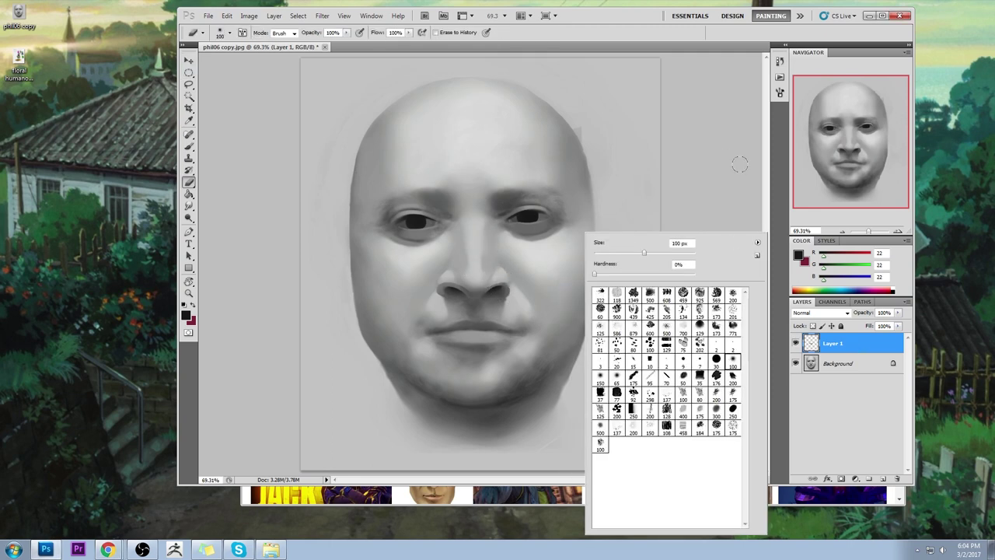
left_click(735, 165)
key("bracketleft")
key("bracketleft")
key("bracketleft")
key("bracketleft")
key("bracketleft")
key("bracketleft")
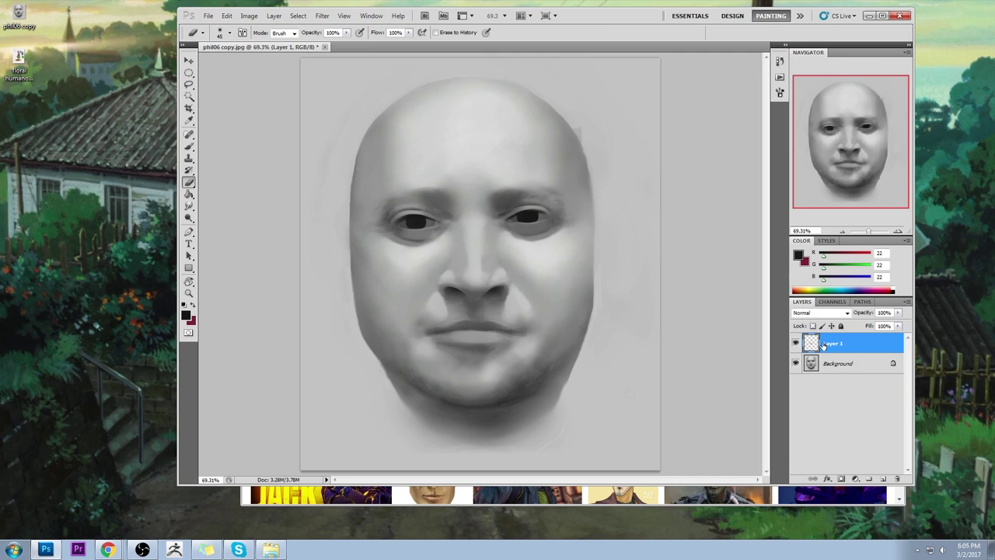
Toggle the nostril layer's visibility to compare the change, and merge it into the Background layer.
left_click(796, 343)
left_click(795, 343)
left_click(795, 344)
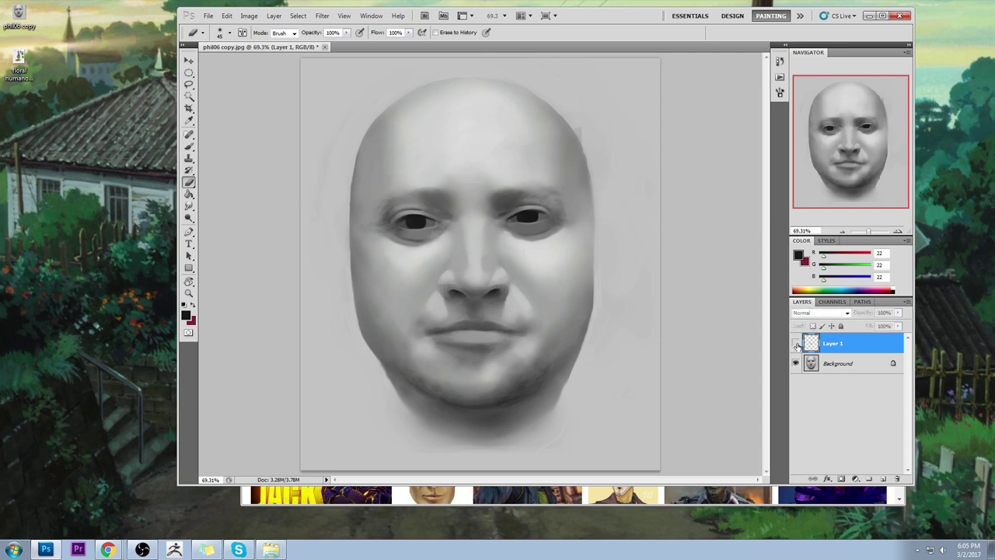
left_click(795, 344)
left_click(795, 344)
left_click(796, 344)
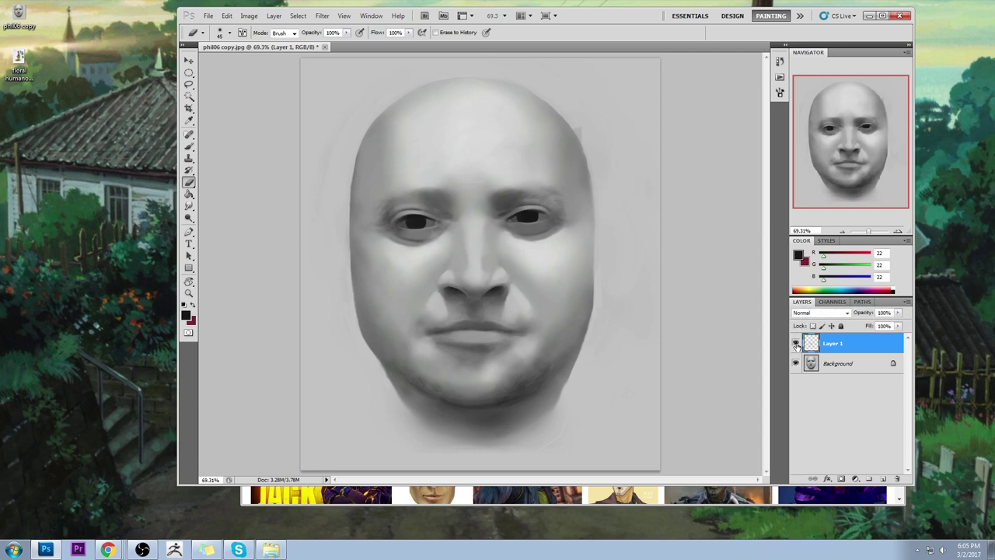
left_click(795, 344)
left_click(796, 344)
left_click(796, 343)
left_click(796, 344)
left_click(795, 343)
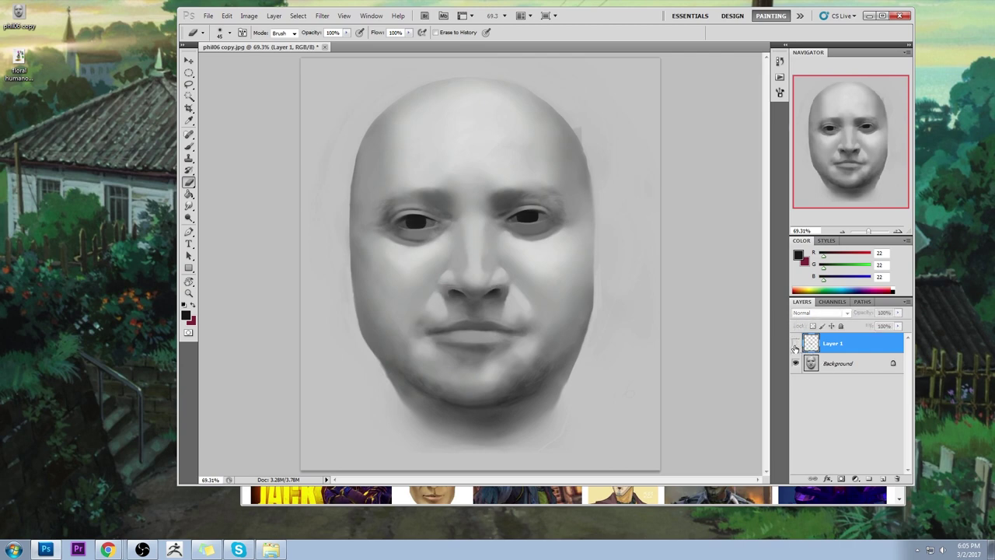
left_click(795, 344)
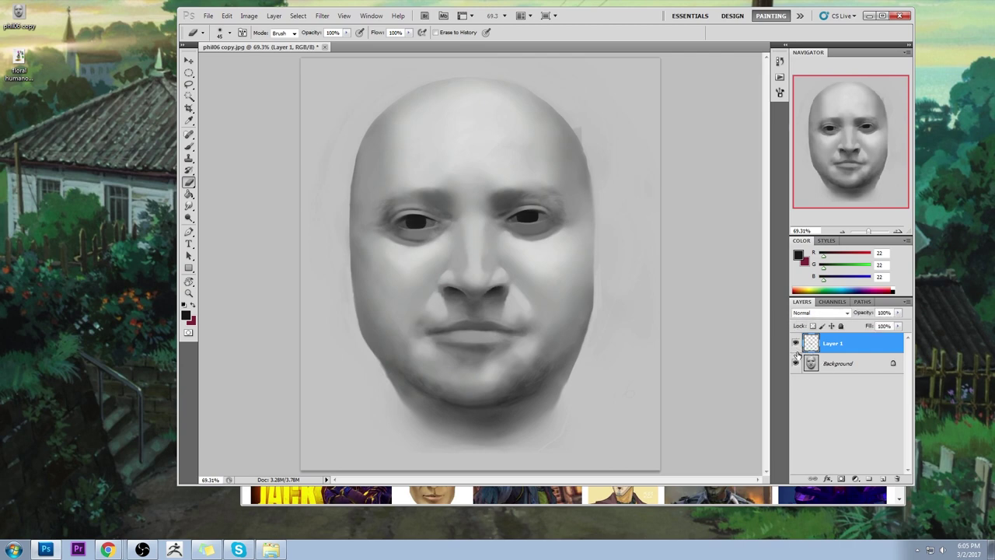
right_click(858, 344)
left_click(863, 314)
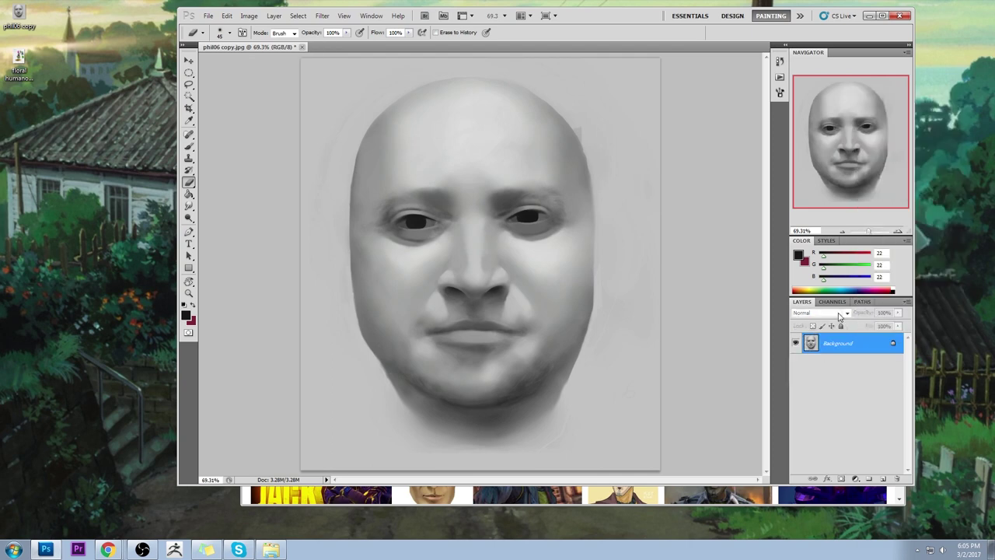
Paint over the nostril rims and the underside of the nose with a small textured brush at 72% opacity, using sampled greys.
key("b")
left_click_drag(484, 291, 537, 289)
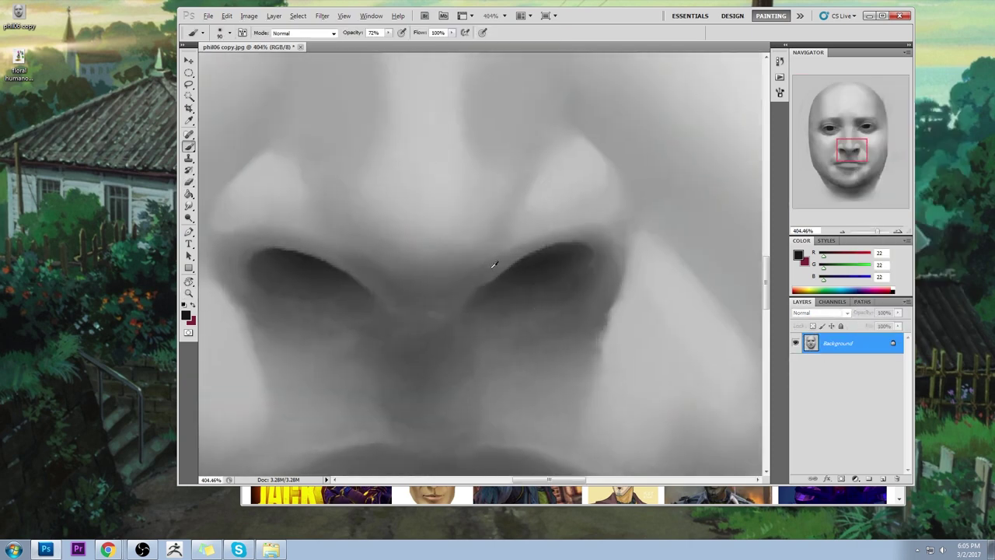
left_click(486, 272, "alt")
right_click(603, 191)
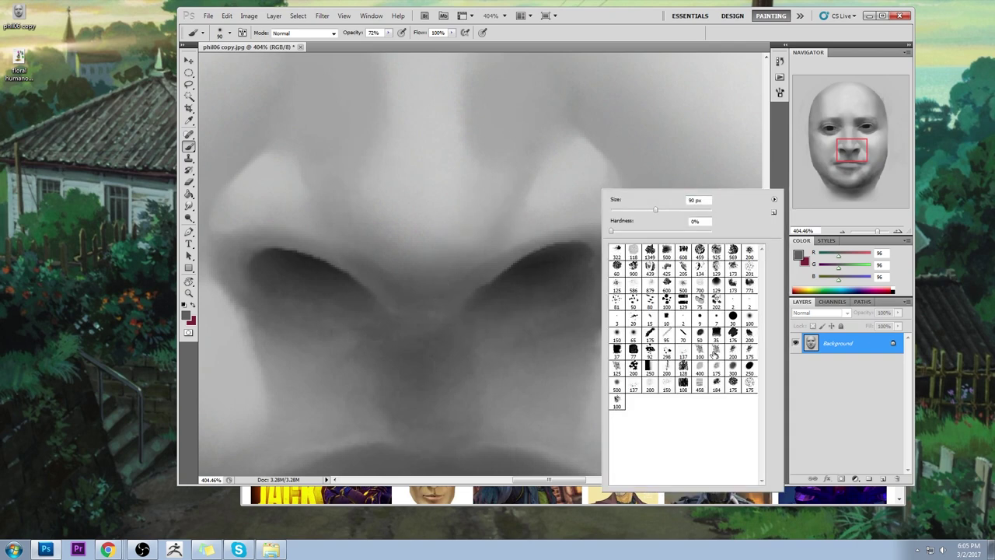
left_click(715, 352)
left_click(496, 261, "alt")
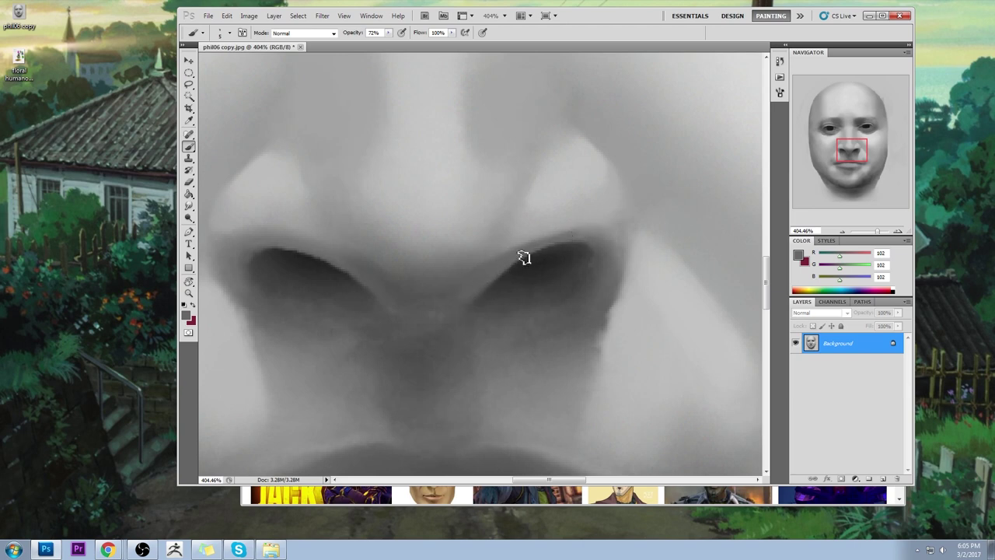
left_click(376, 287, "alt")
left_click(443, 307, "alt")
left_click(582, 238, "alt")
Clean up the upper nostril rims with sampled dark and mid greys, and even out the tone between the nostrils.
left_click(325, 248, "alt")
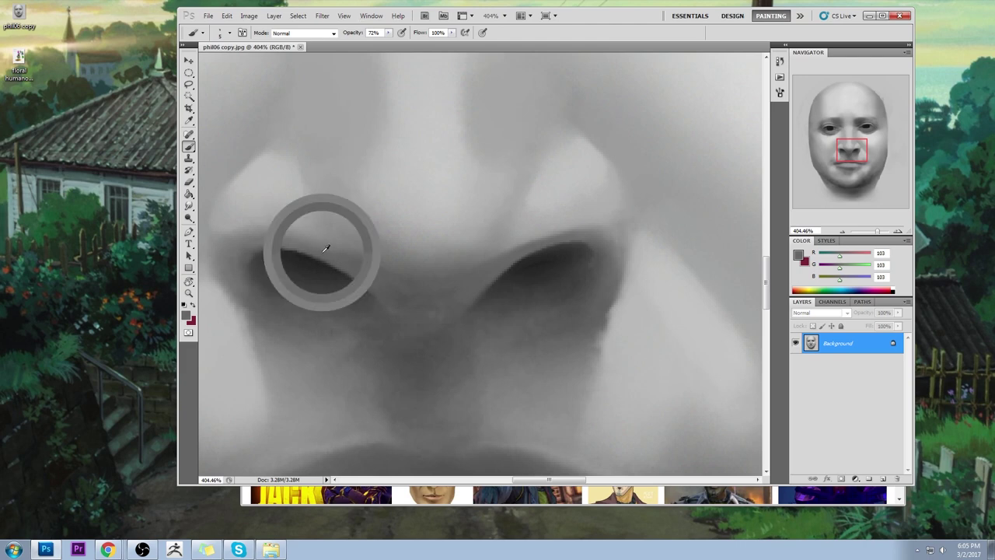
left_click(302, 256, "alt")
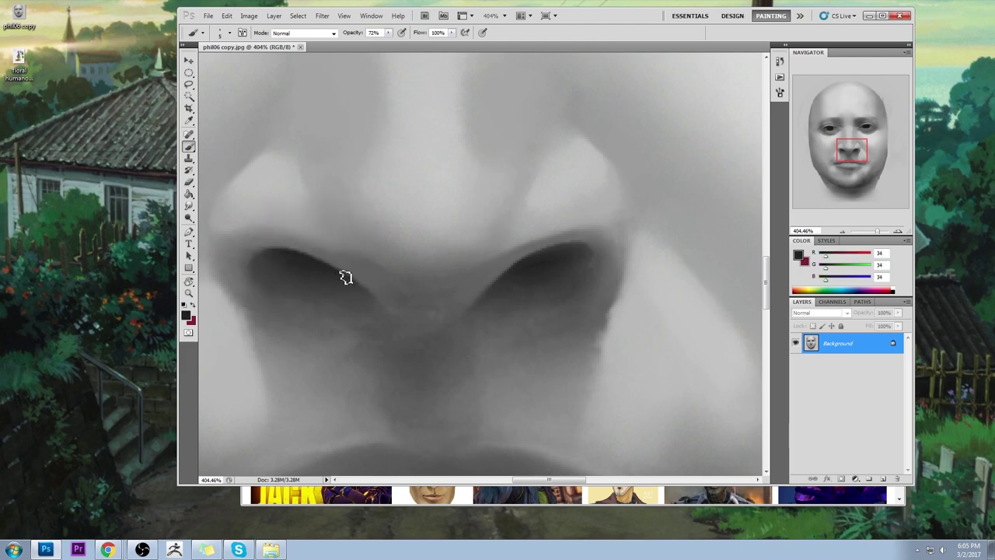
left_click(328, 251, "alt")
left_click(307, 242, "alt")
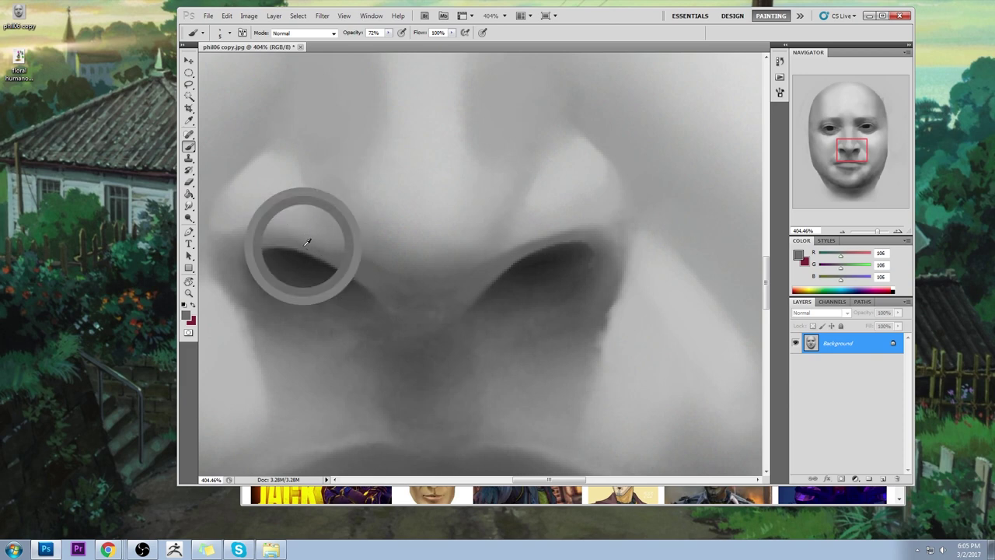
left_click_drag(307, 242, 313, 240)
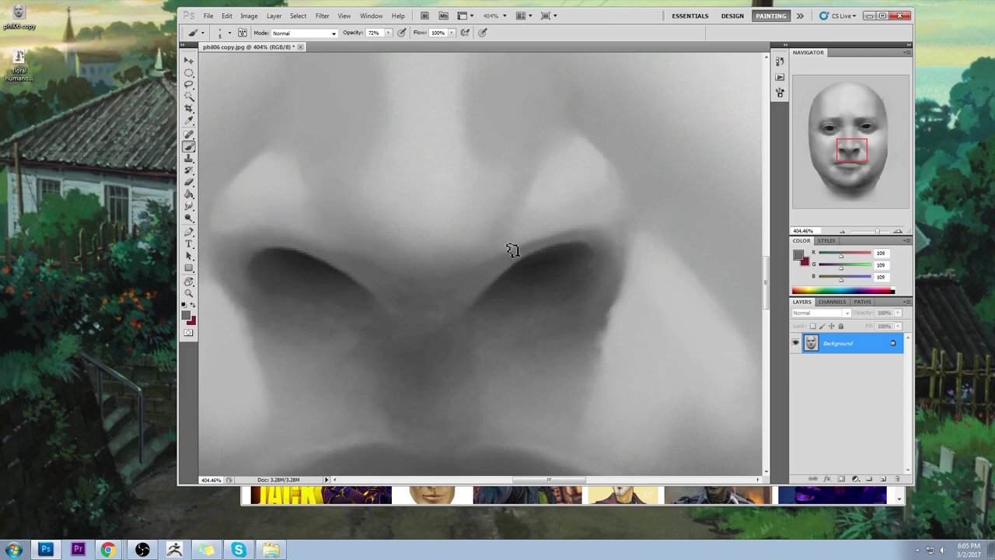
left_click(555, 234, "alt")
left_click(374, 271, "alt")
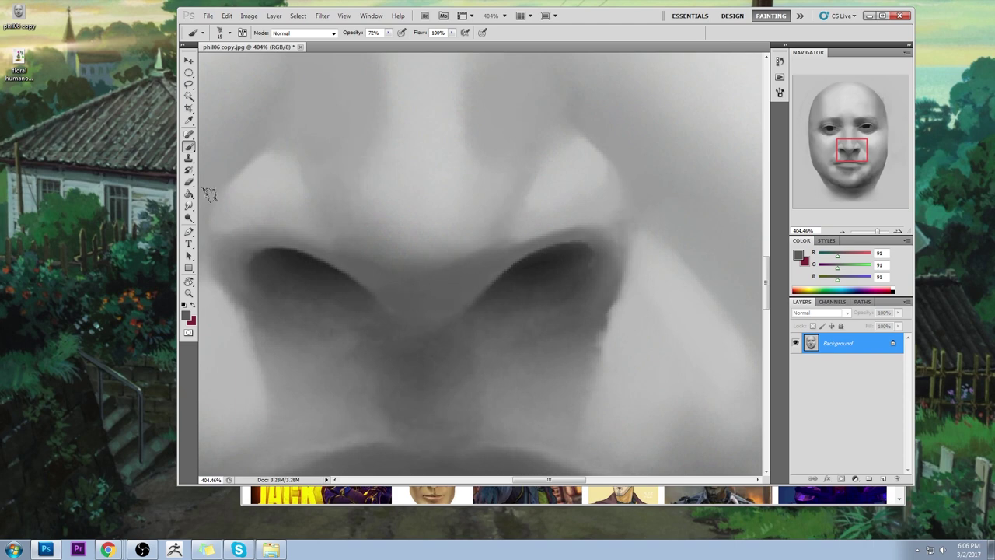
Smudge the rim of the nostril on the viewer's left at 20% strength, and deepen both nostril interiors with sampled dark greys.
left_click(188, 206)
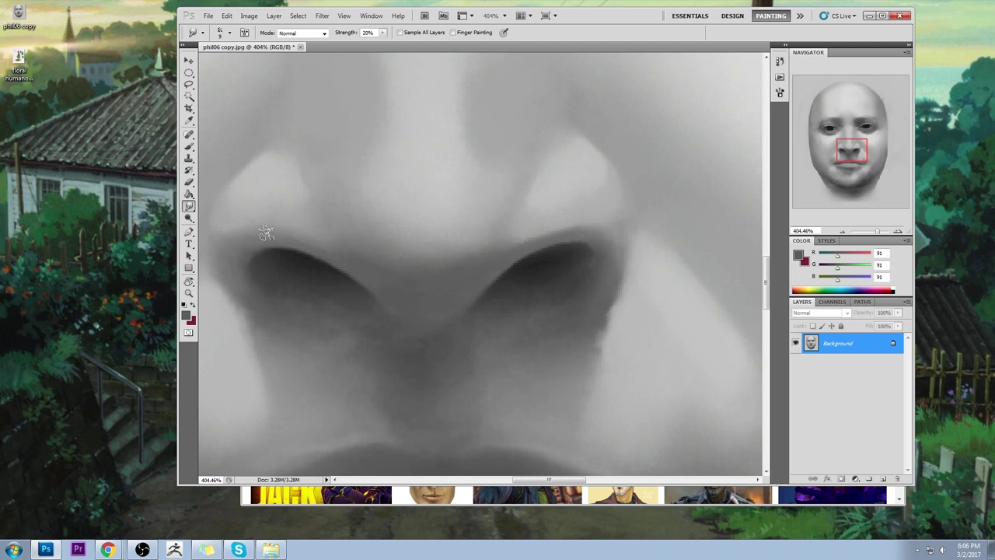
scroll(313, 251, "left", 3)
key("b")
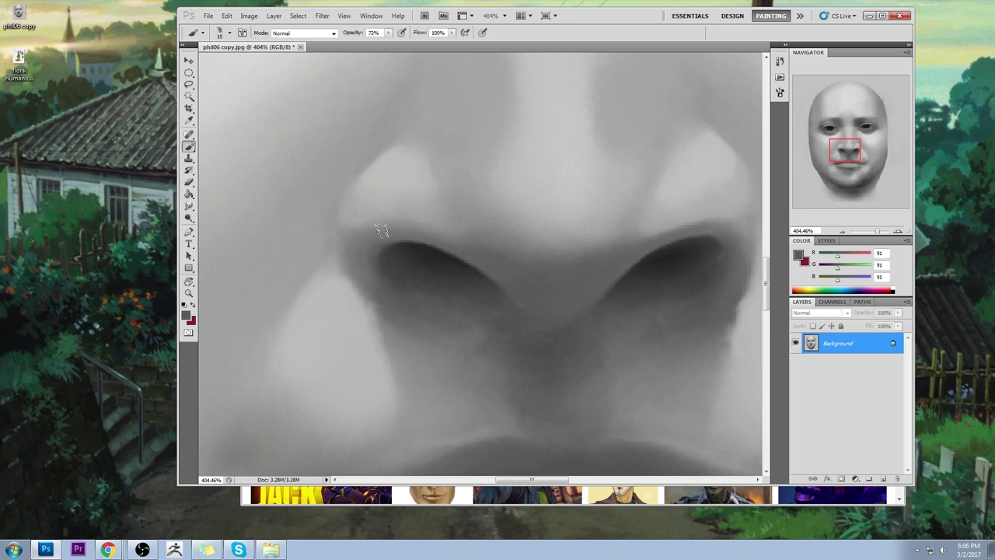
left_click(404, 249, "alt")
mouse_move(404, 248)
left_mouse_down()
mouse_move(417, 262)
mouse_move(470, 268)
left_mouse_up()
left_click(702, 249, "alt")
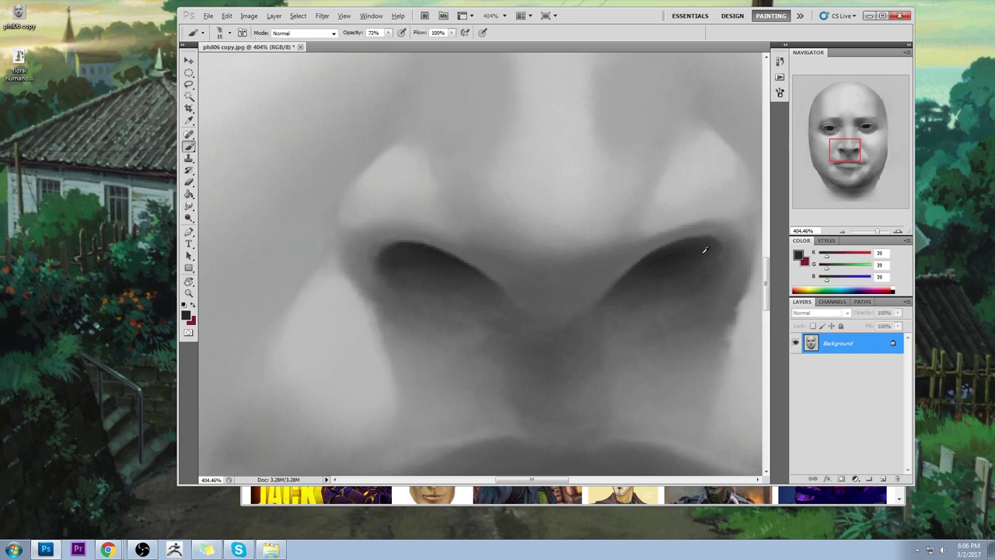
left_click_drag(702, 249, 629, 255)
left_click(618, 279, "alt")
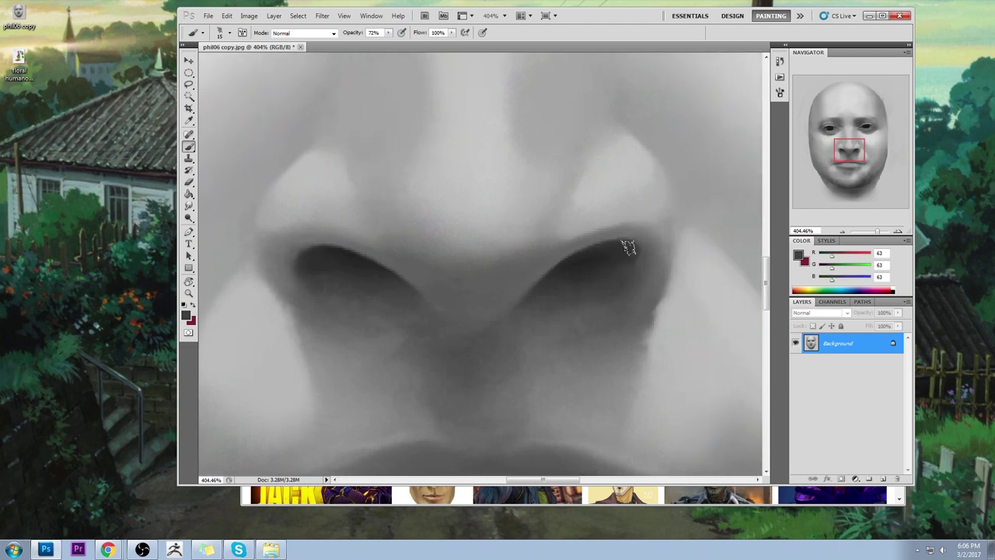
Smudge the nostril shading at 20% strength, and repaint the nostrils' lower and outer edges with sampled greys.
left_click(189, 206)
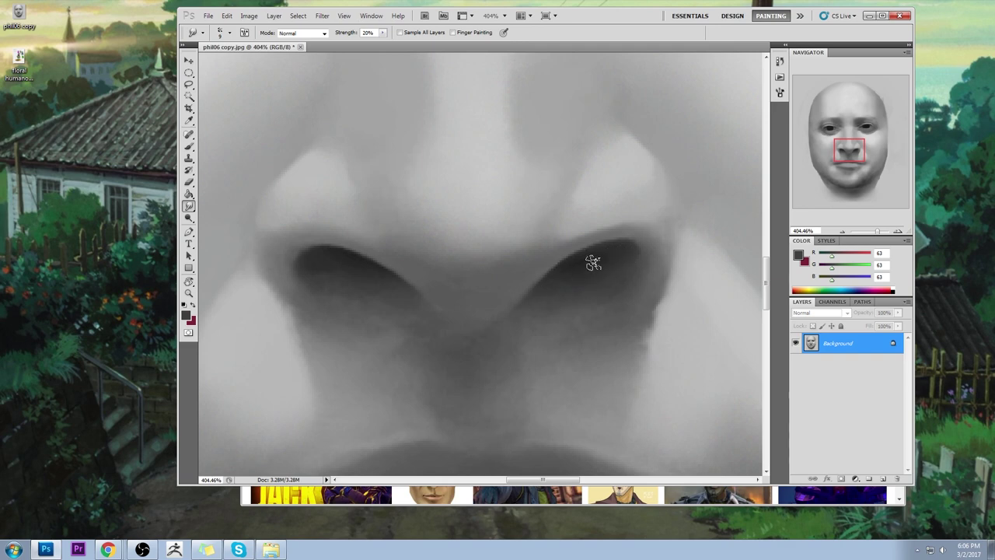
left_click_drag(303, 254, 404, 297)
key("b")
left_click(549, 302, "alt")
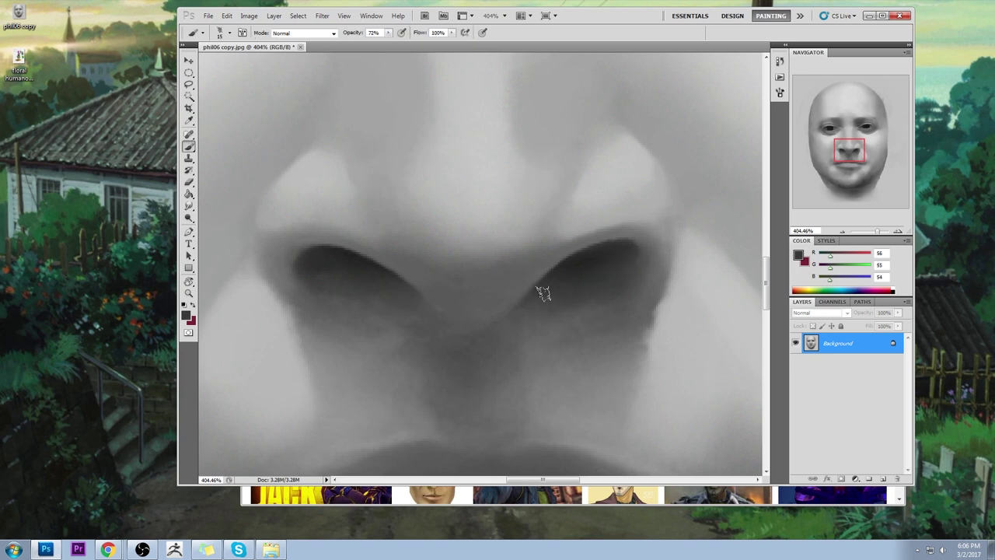
left_click(619, 304, "alt")
left_click(293, 285, "alt")
left_click(249, 295, "alt")
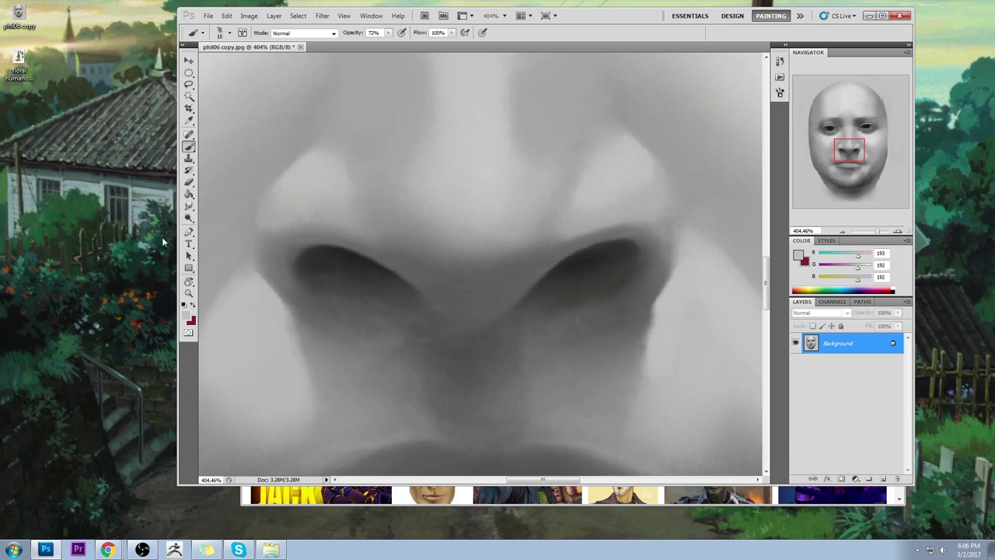
Smudge and repaint the edge between the shadow under the nose and the cheek on the viewer's right with sampled greys.
left_click(188, 207)
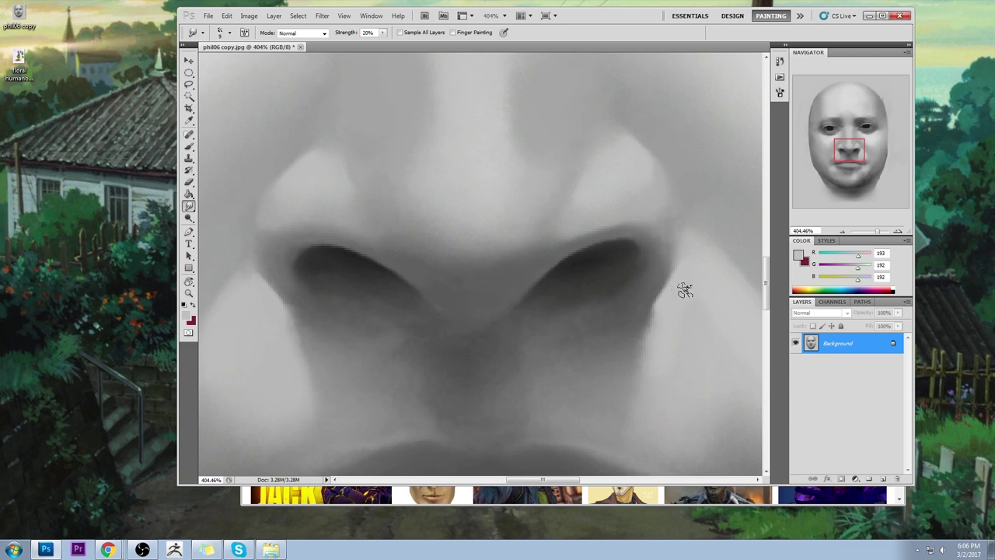
key("b")
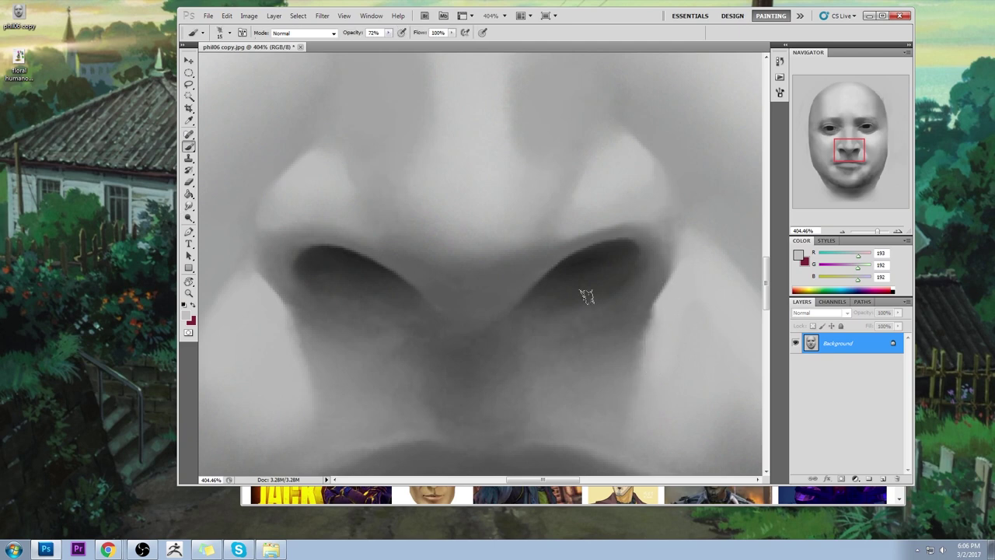
left_click(671, 325, "alt")
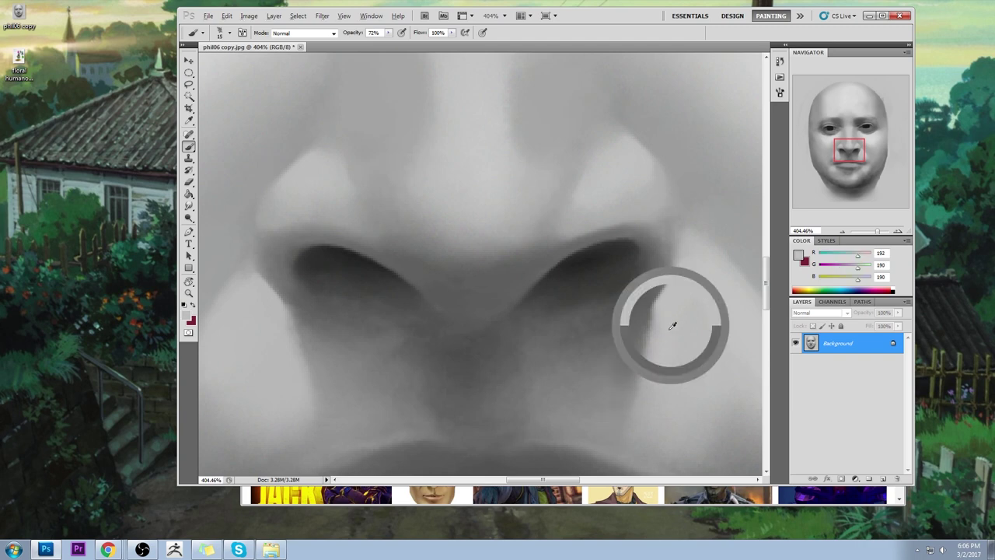
left_click(601, 375, "alt")
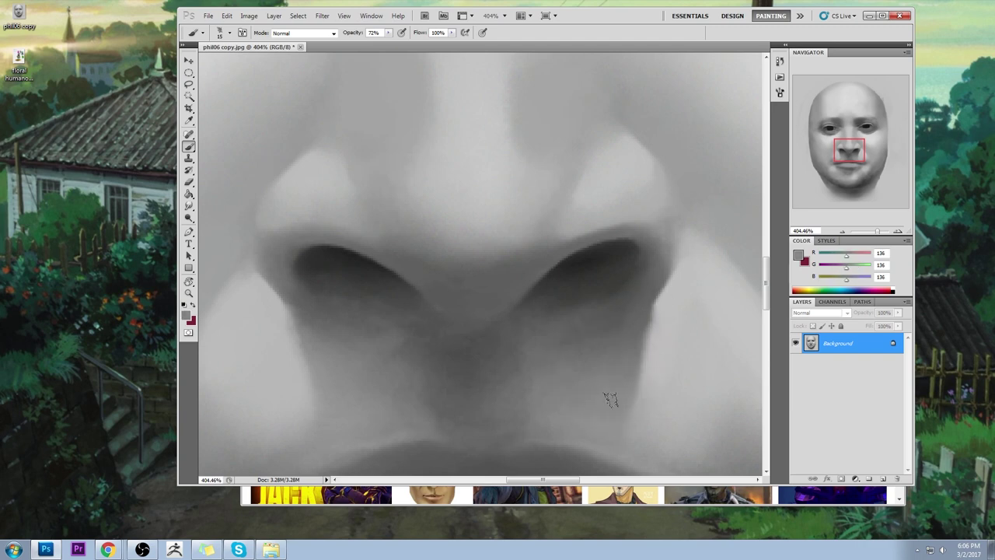
left_click(669, 356, "alt")
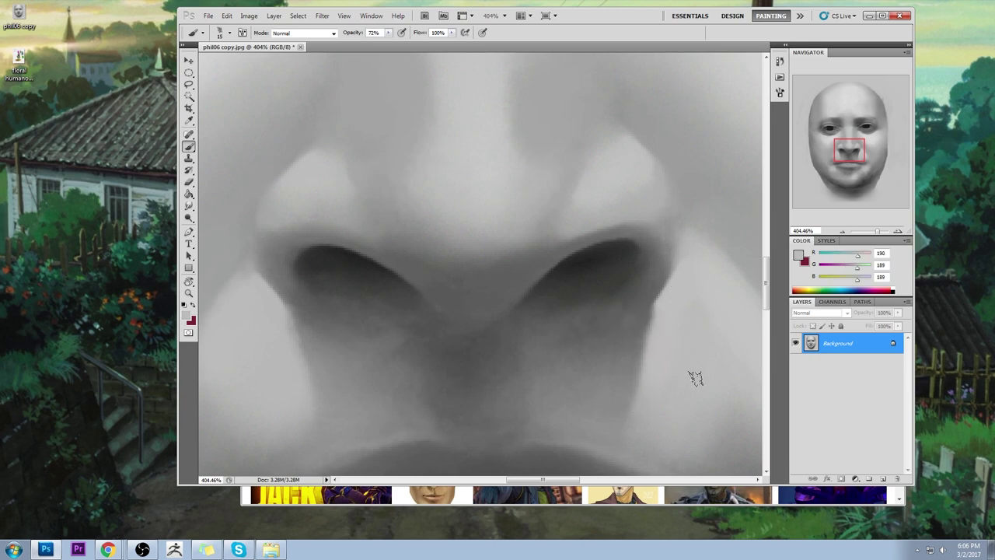
Touch up the nostrils, the mouth and the area under the eye on the viewer's right with sampled greys.
key("ctrl+0")
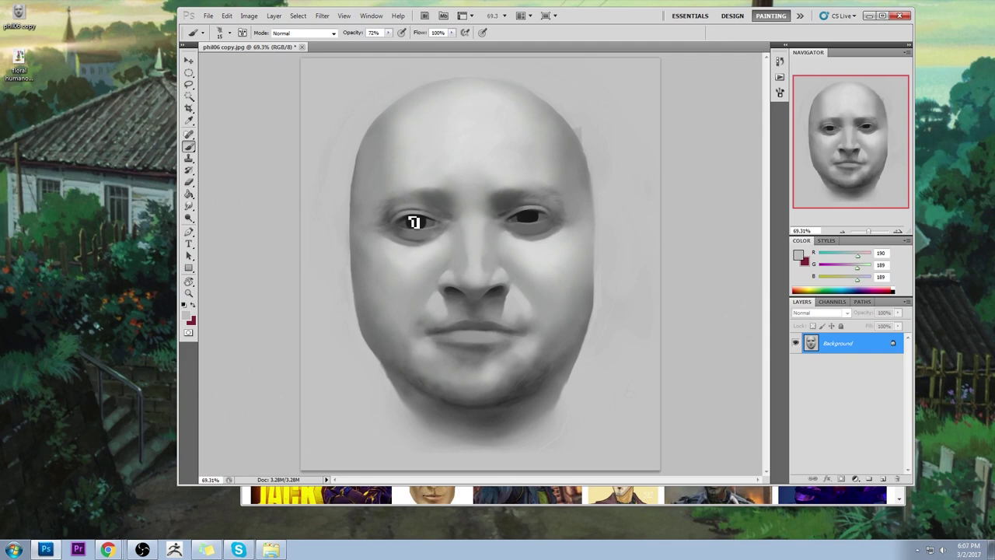
left_click(491, 295, "alt")
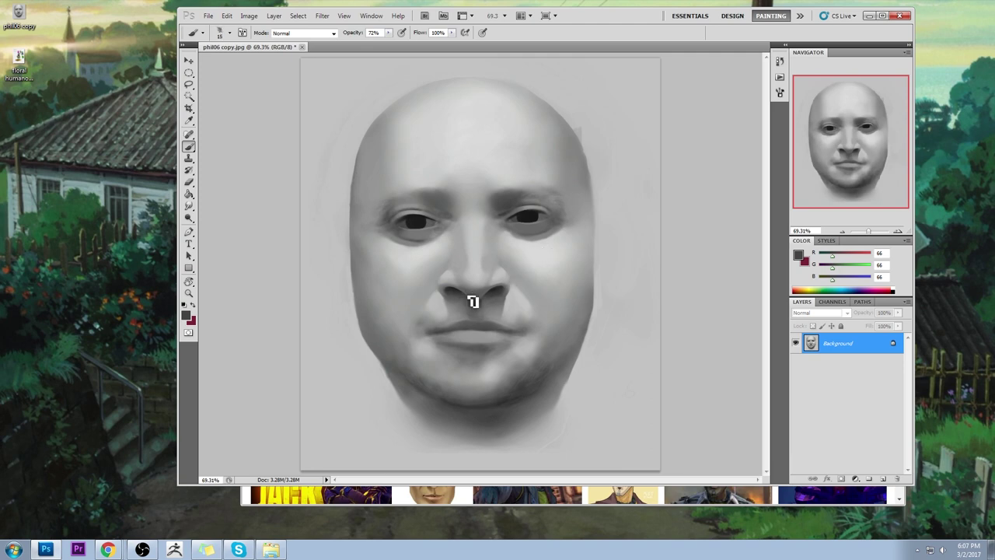
left_click(463, 327, "alt")
left_click(548, 247, "alt")
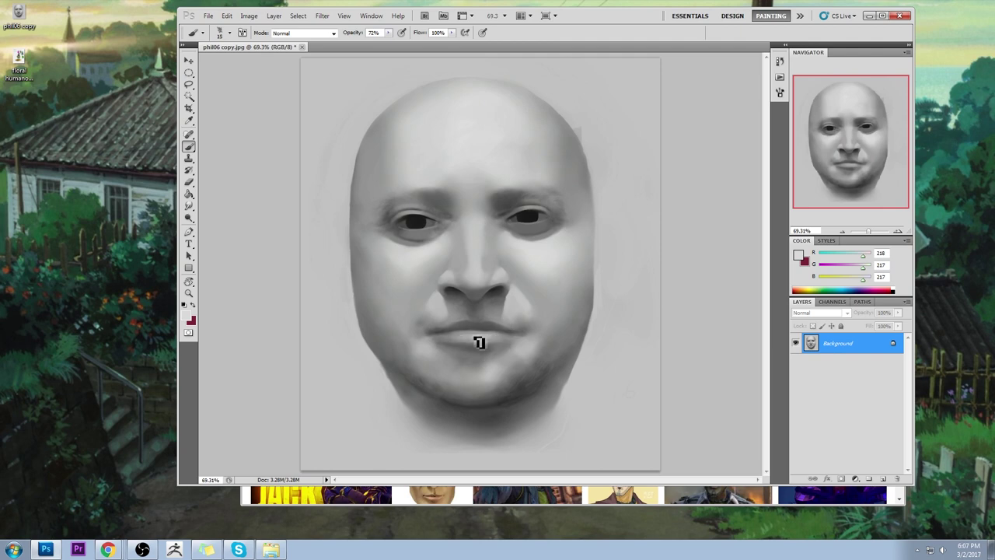
key("bracketleft")
left_click(513, 226, "alt")
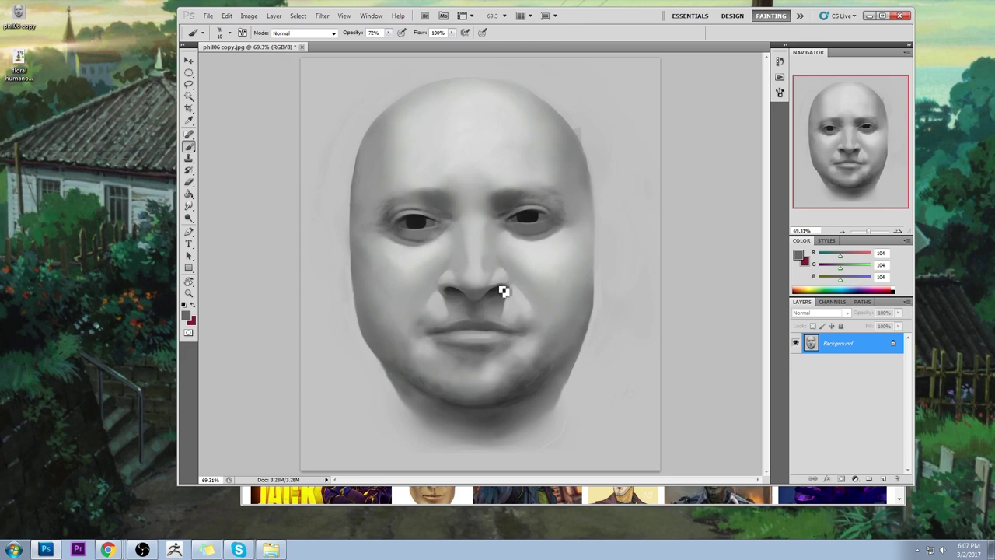
Blend the shading beneath both eyes and along the sides of the nose with sampled greys.
left_click(524, 241, "alt")
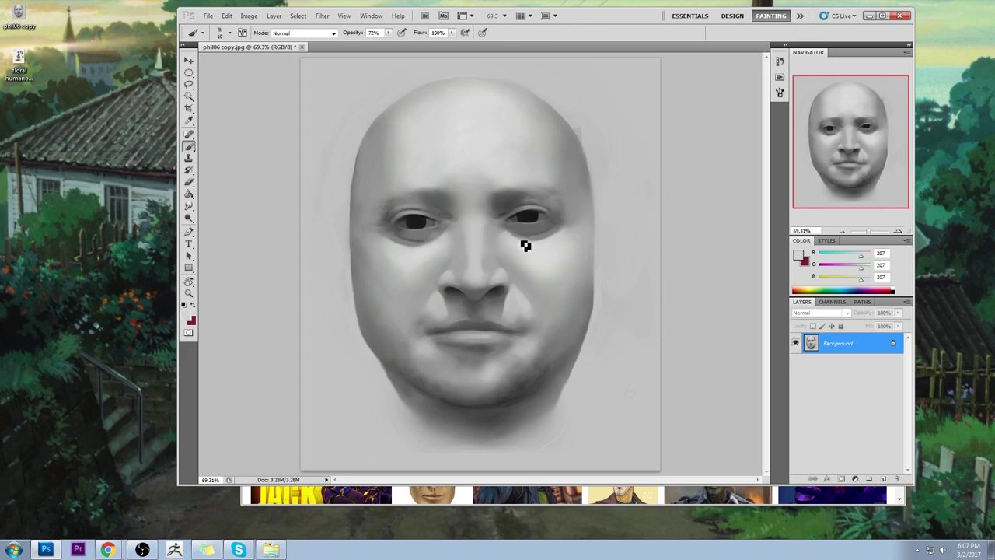
left_click(432, 242, "alt")
left_click(457, 227, "alt")
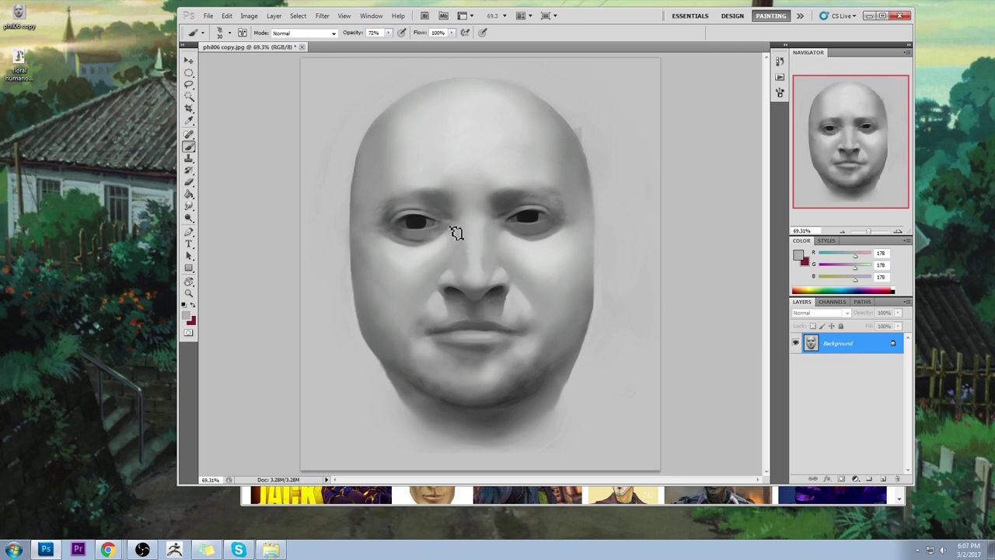
left_click(460, 257, "alt")
left_click(495, 246, "alt")
Sketch a light grey box linking the eyes and mouth with a 10 px brush, and undo it.
left_click(436, 159, "alt")
key("bracketleft")
key("bracketleft")
mouse_move(374, 211)
left_mouse_down()
mouse_move(486, 377)
mouse_move(523, 316)
mouse_move(464, 209)
mouse_move(412, 346)
mouse_move(428, 361)
mouse_move(581, 348)
mouse_move(546, 218)
mouse_move(411, 222)
left_mouse_up()
key("ctrl+z")
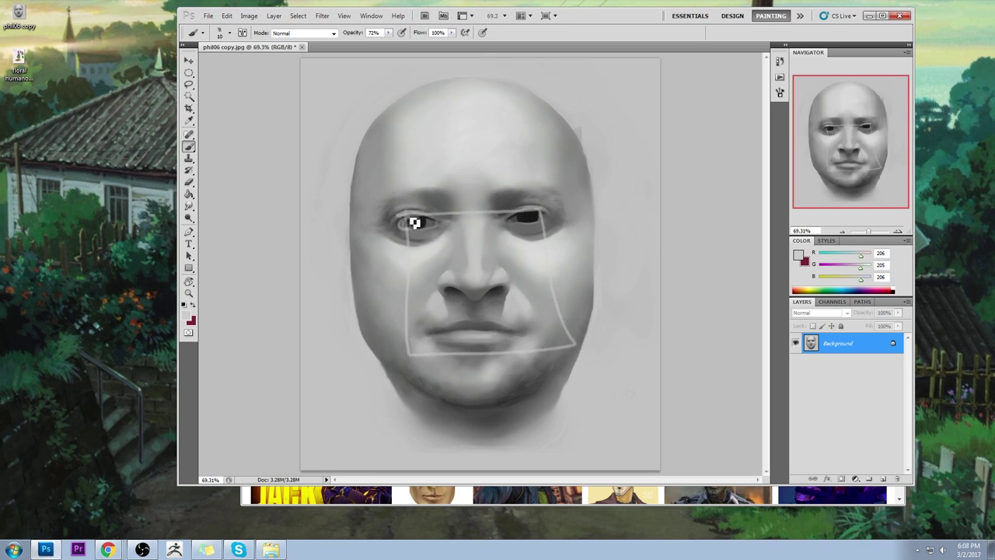
key("ctrl+z")
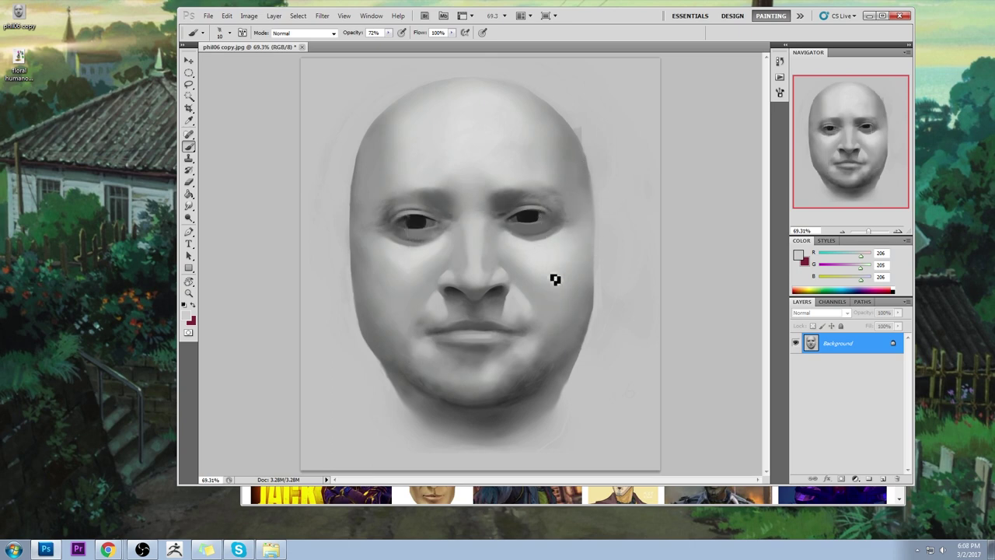
Sketch a triangle with dark ovals at its corners over the cheek edge on the viewer's right, and undo the sketch marks.
mouse_move(555, 278)
left_mouse_down()
mouse_move(604, 360)
mouse_move(578, 271)
left_mouse_up()
left_click(550, 216, "alt")
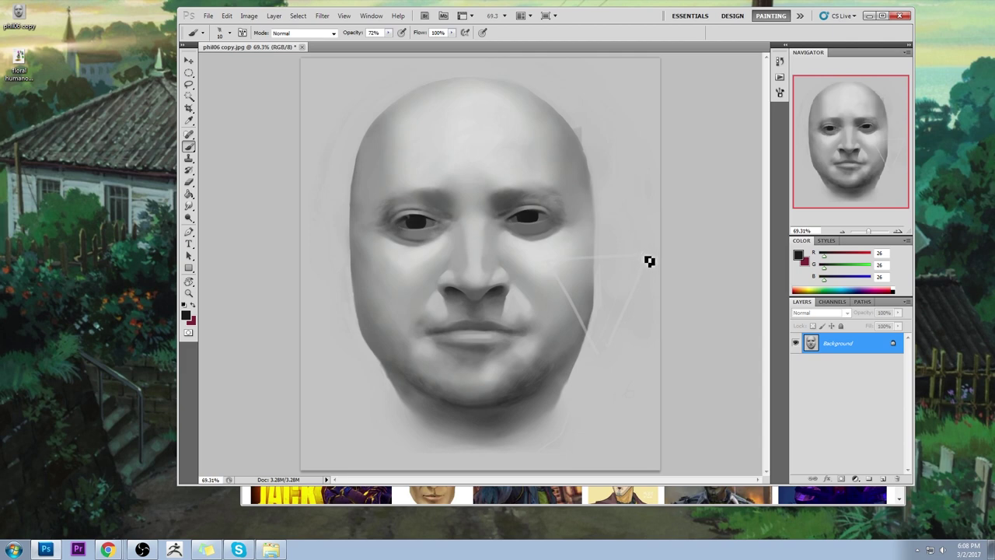
left_click_drag(649, 261, 644, 259)
mouse_move(563, 268)
left_mouse_down()
mouse_move(655, 266)
mouse_move(594, 304)
left_mouse_up()
left_click_drag(599, 345, 614, 350)
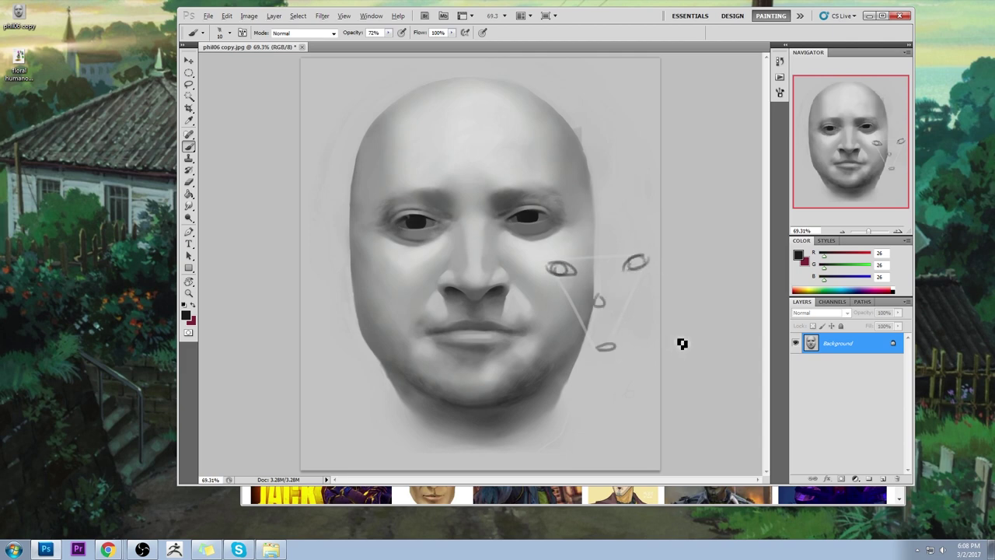
key("ctrl+alt+z")
key("ctrl+alt+z")
key("ctrl+alt+z")
key("ctrl+alt+z")
key("ctrl+alt+z")
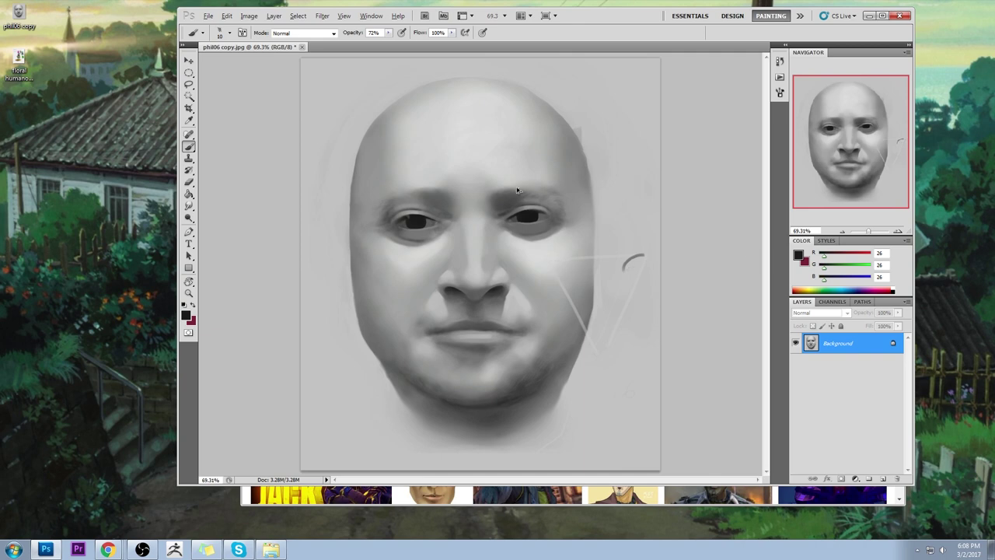
left_click_drag(418, 325, 419, 342)
key("ctrl+alt+z")
key("ctrl+alt+z")
key("ctrl+alt+z")
Touch up the eye on the viewer's left with greys sampled from it.
left_click(410, 224, "alt")
left_click(414, 221, "alt")
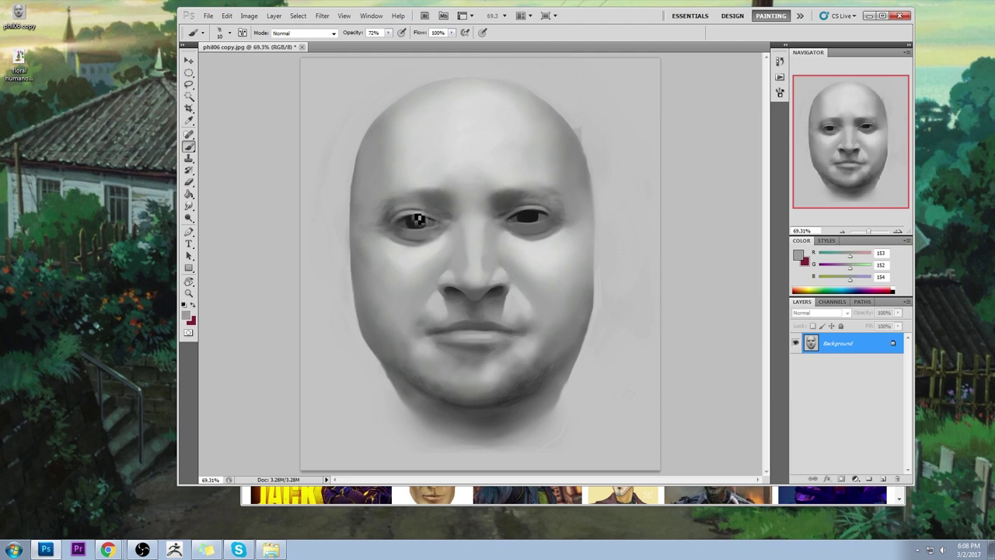
Touch up the iris with sampled near-black and paint light grey rims along both lower eyelids, using a tone sampled from the forehead.
left_click(416, 215, "alt")
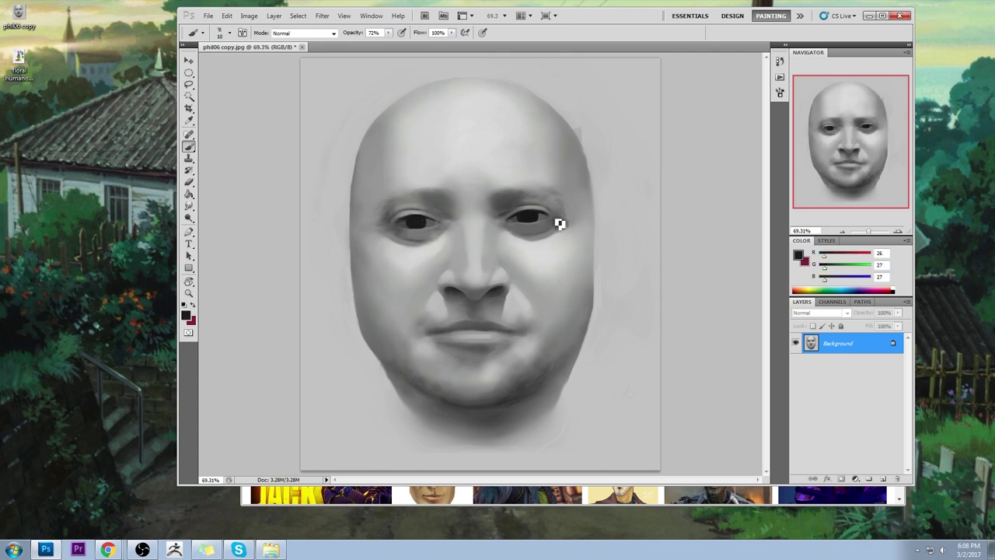
left_click(418, 220)
left_click(492, 153, "alt")
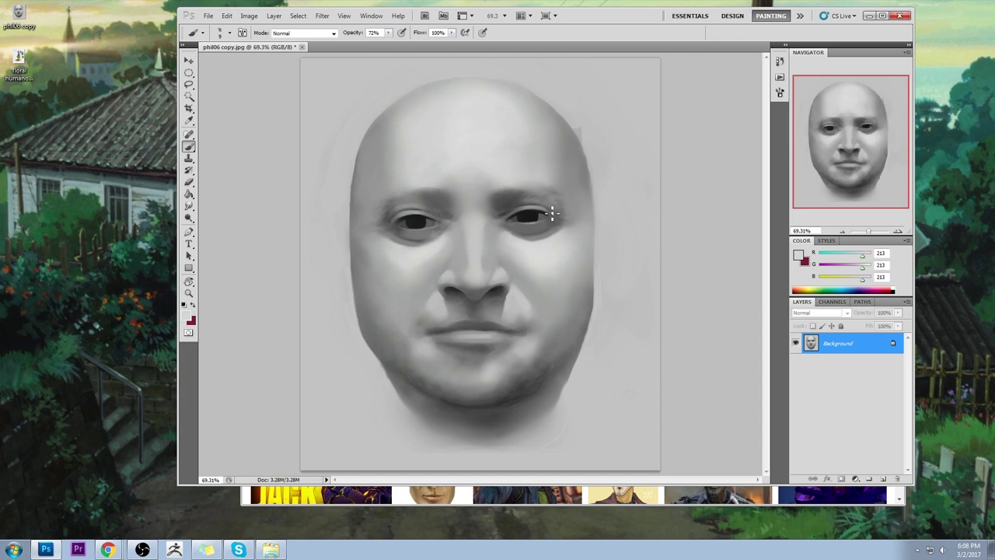
key("ctrl+space")
left_click_drag(573, 284, 590, 195)
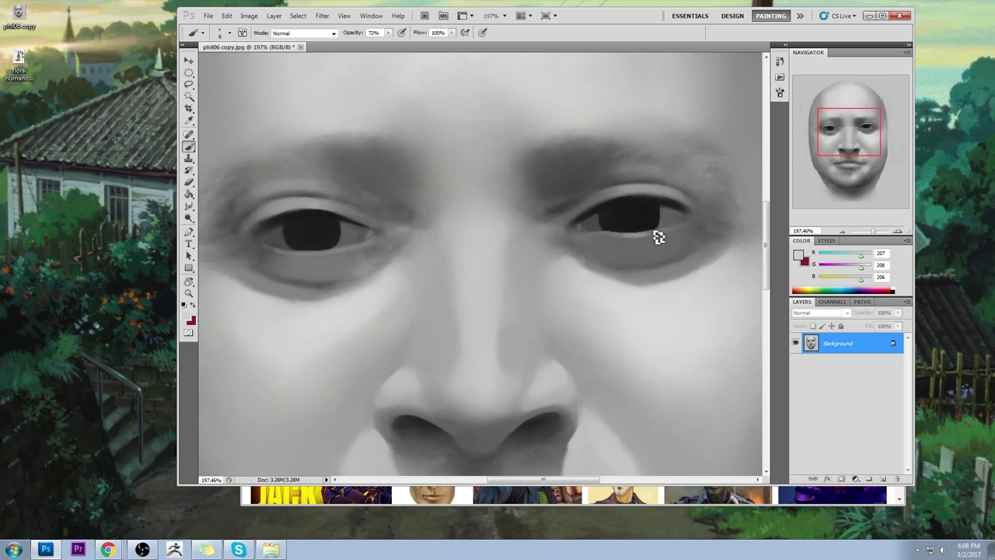
left_click_drag(329, 259, 298, 261)
Shade the skin just below both lower eyelid rims with mid and dark greys sampled around the eyes.
left_click(301, 265, "alt")
mouse_move(301, 265)
left_mouse_down()
mouse_move(341, 262)
mouse_move(290, 264)
mouse_move(348, 261)
mouse_move(307, 263)
mouse_move(338, 263)
mouse_move(366, 238)
left_mouse_up()
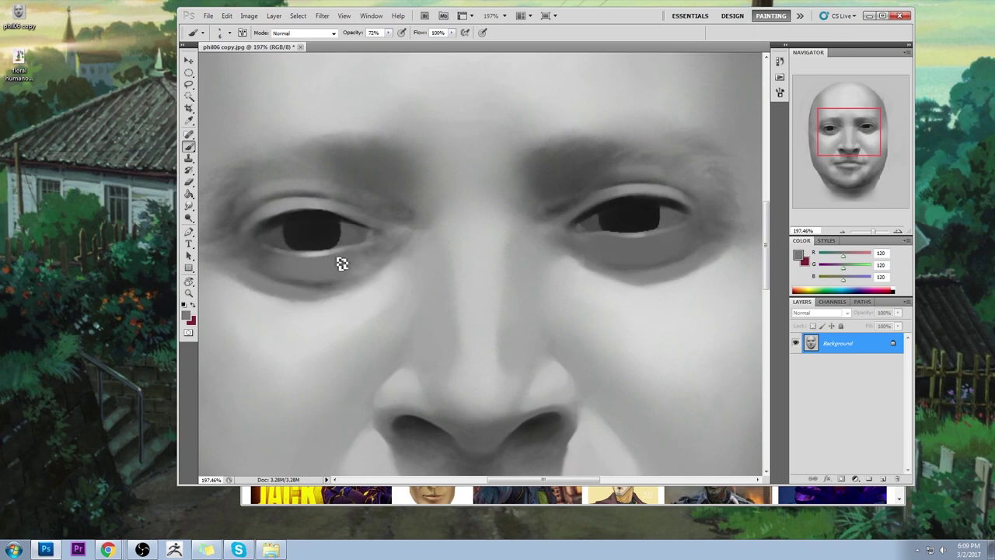
scroll(481, 274, "down", 1)
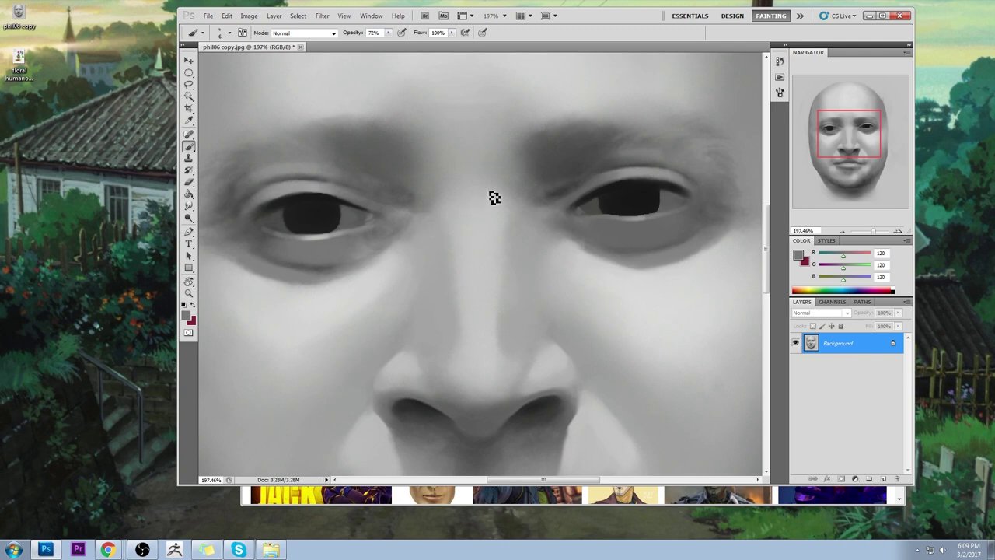
left_click(637, 214, "alt")
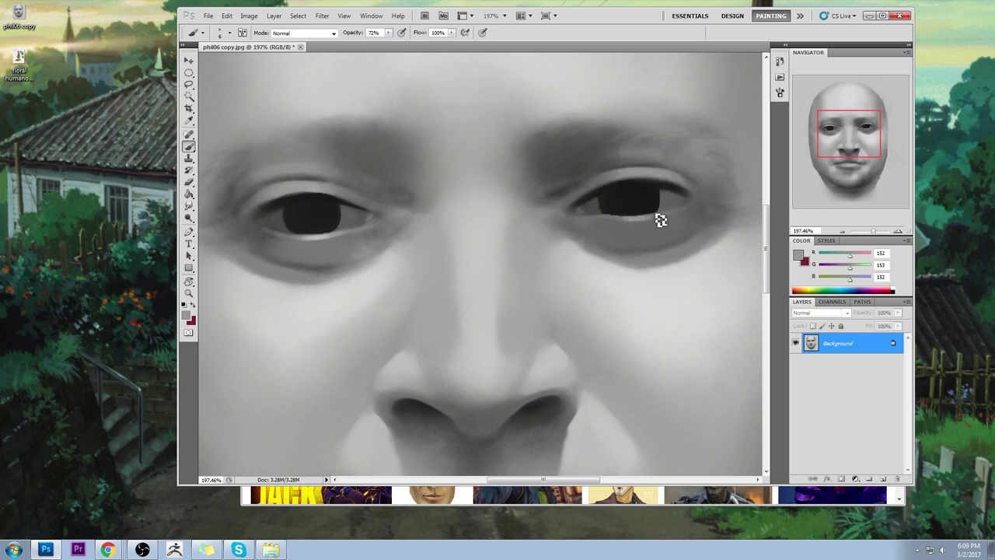
left_click(624, 229, "alt")
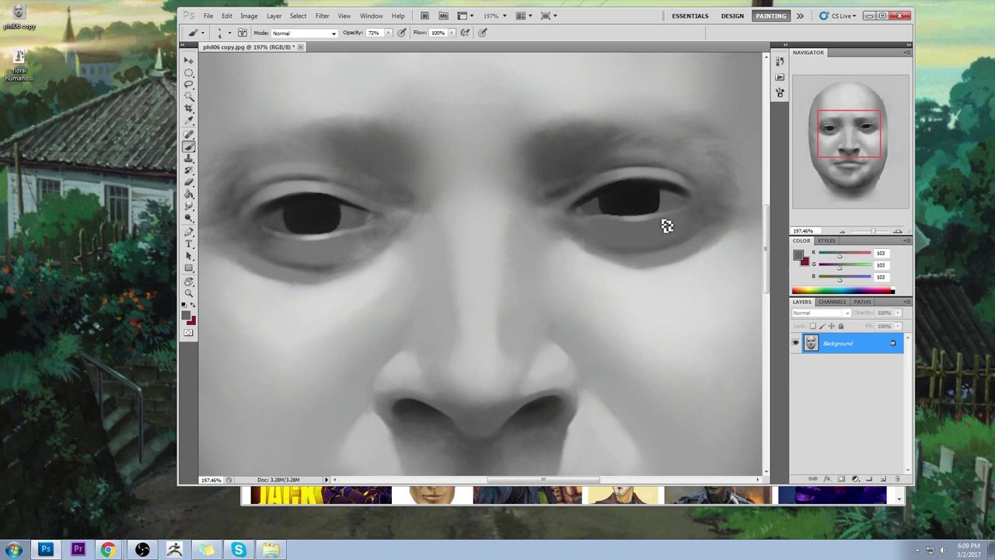
key("ctrl+0")
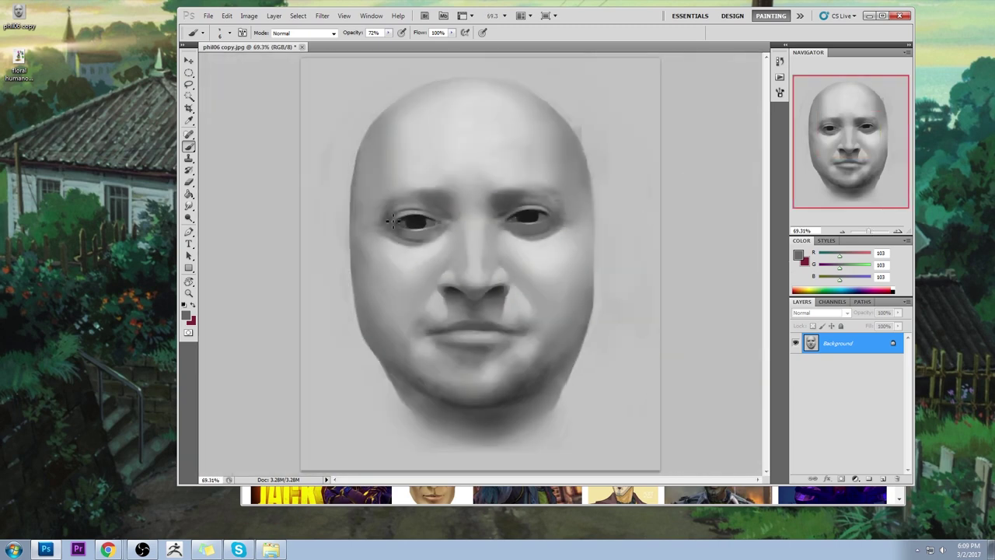
Set the brush opacity to 93% and paint the upper eyelid of the left-hand eye with a mid grey sampled from it.
left_click(427, 231, "alt")
left_click(491, 154, "alt")
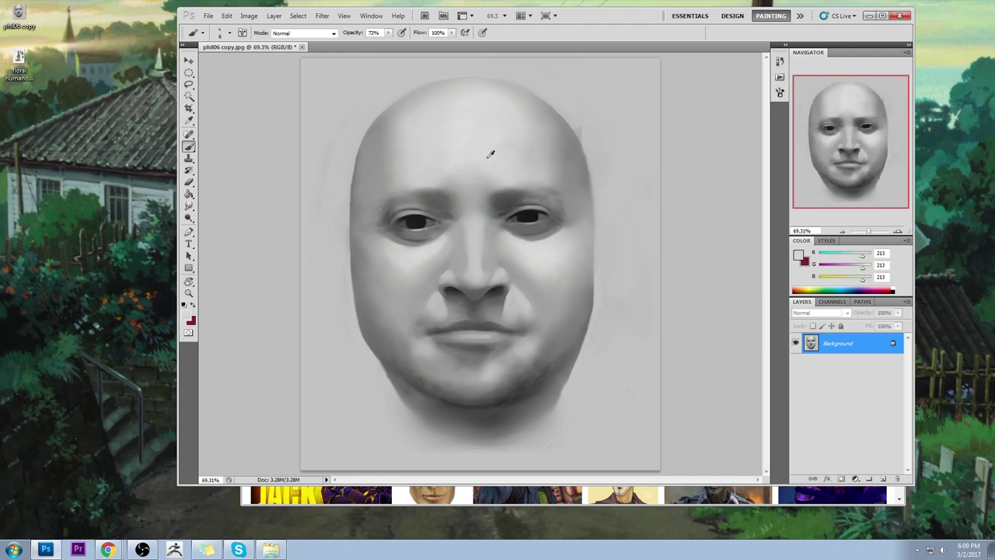
key("bracketright")
key("bracketleft")
left_click(414, 213, "alt")
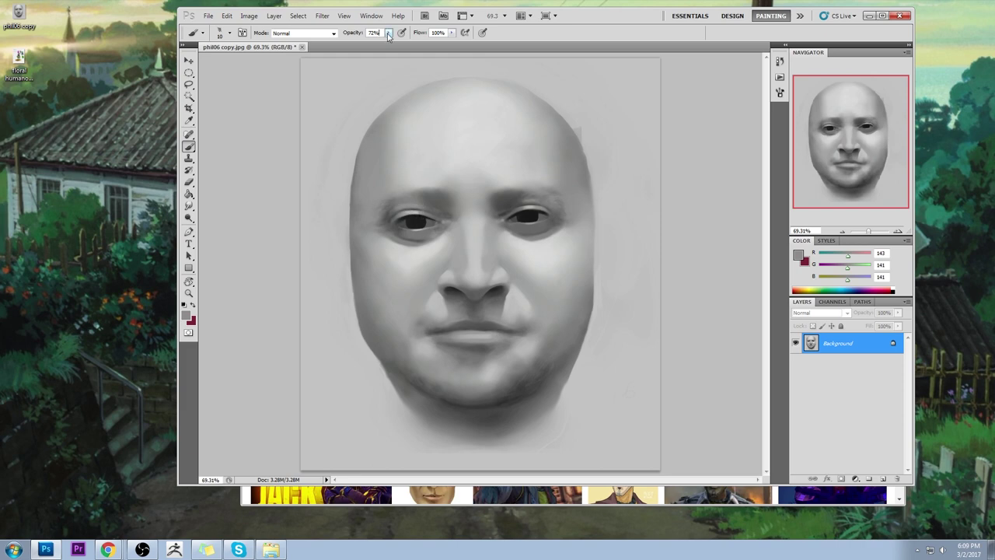
key("9")
key("3")
left_click_drag(414, 202, 412, 215)
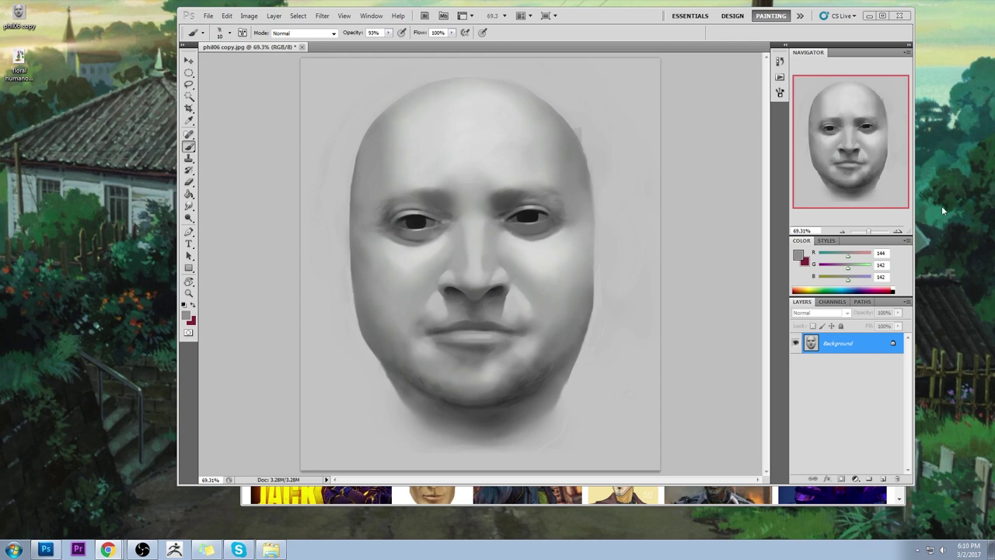
Refine the irises and upper lids of both eyes with lid greys and near-black sampled from the painting.
left_click(417, 209, "alt")
left_click_drag(413, 222, 433, 220)
left_click(533, 201, "alt")
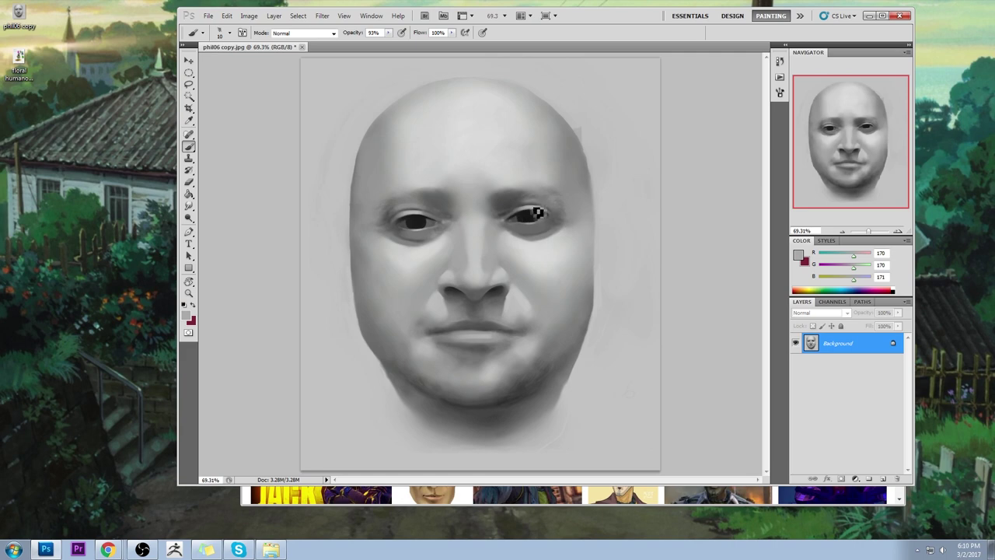
left_click(535, 215, "alt")
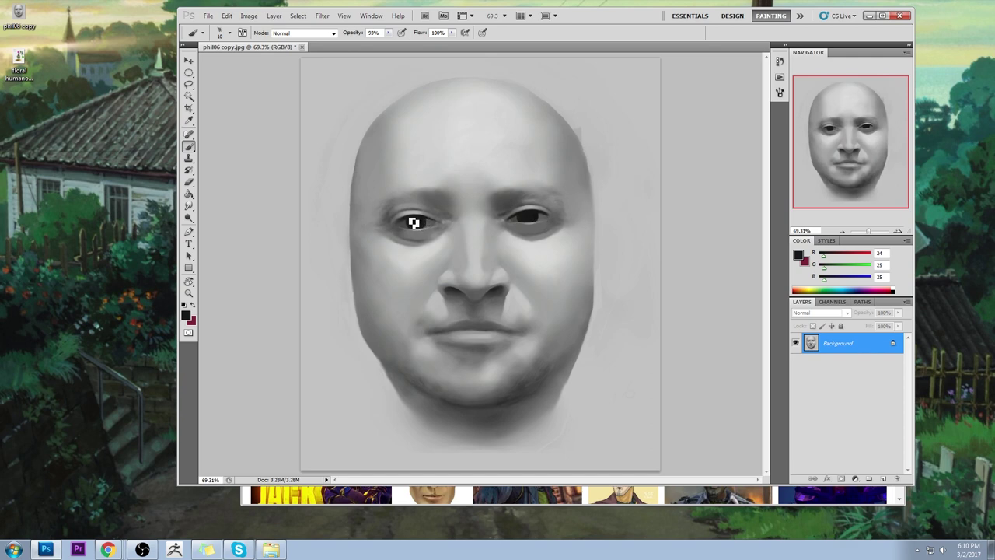
Choose the soft round 100 px brush preset, enlarge it to 250 px and set the brush opacity to 36%.
right_click(544, 226)
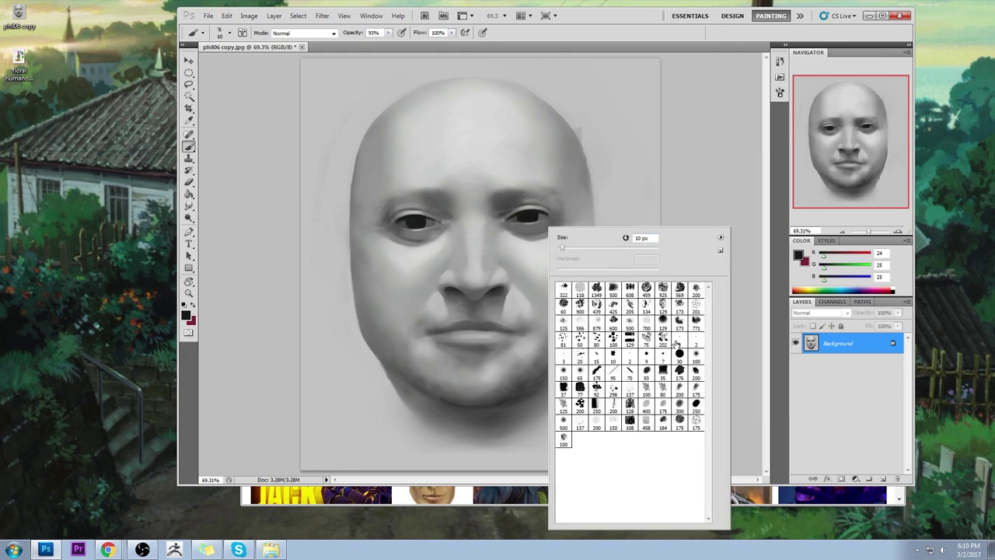
left_click(695, 356)
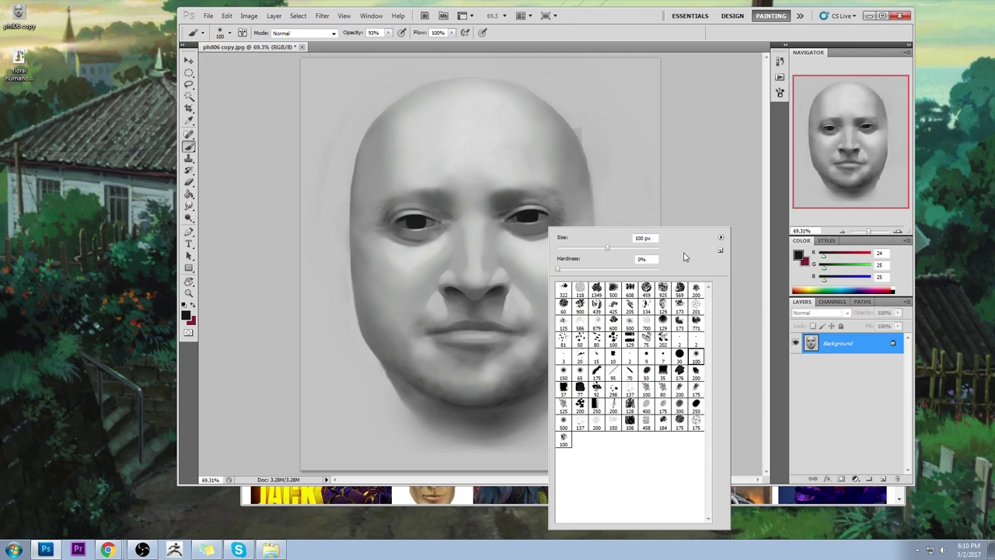
left_click(723, 152)
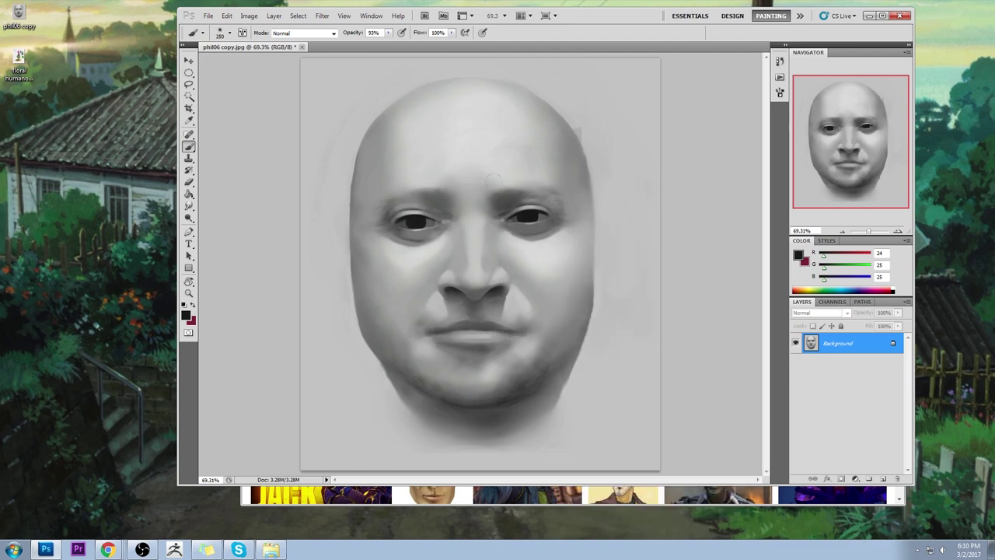
type("36")
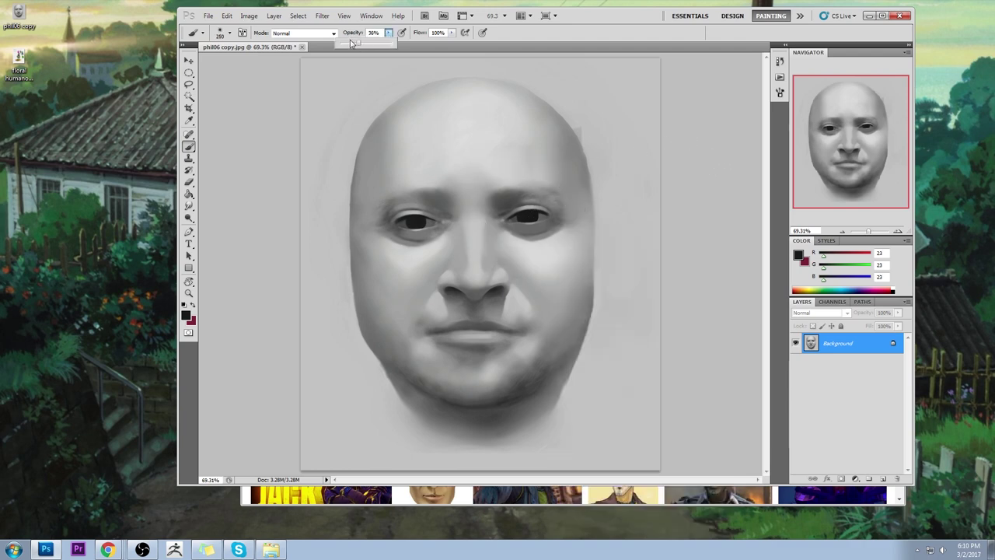
Add a new layer above the background and set its blend mode to Darken.
left_click(883, 478)
left_click(820, 313)
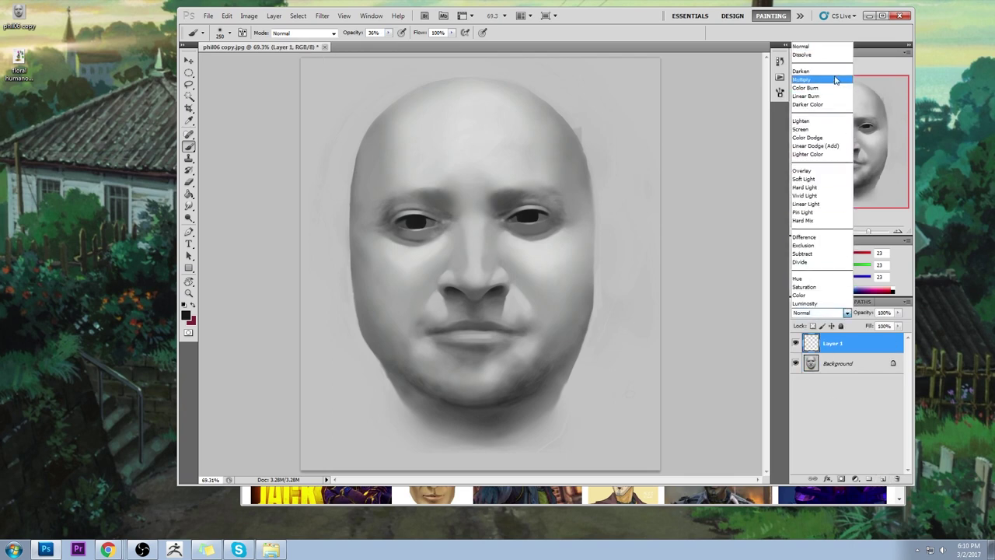
left_click(808, 72)
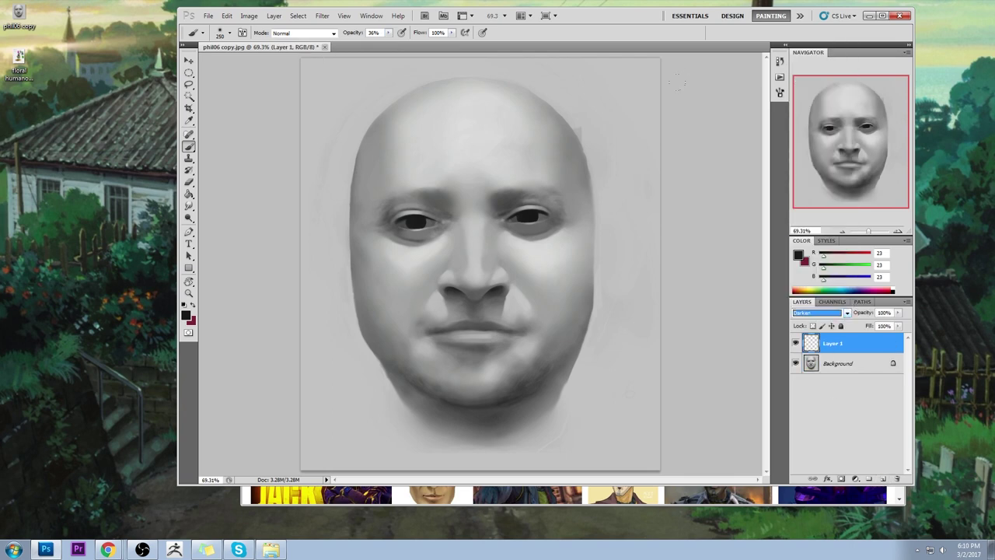
Shade the brow and eye socket areas with sampled dark grey on the Darken layer and erase the excess over the eyes.
left_click(514, 199, "alt")
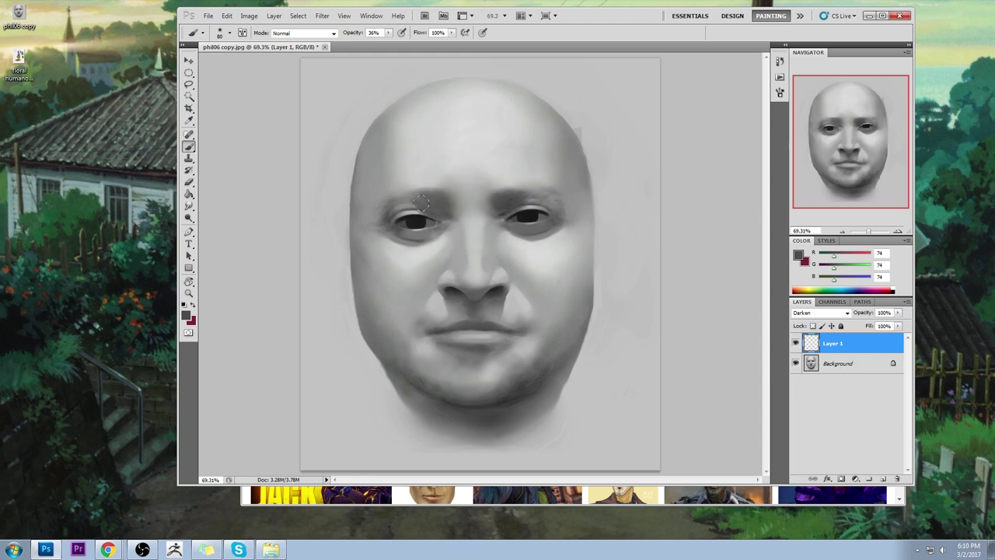
key("e")
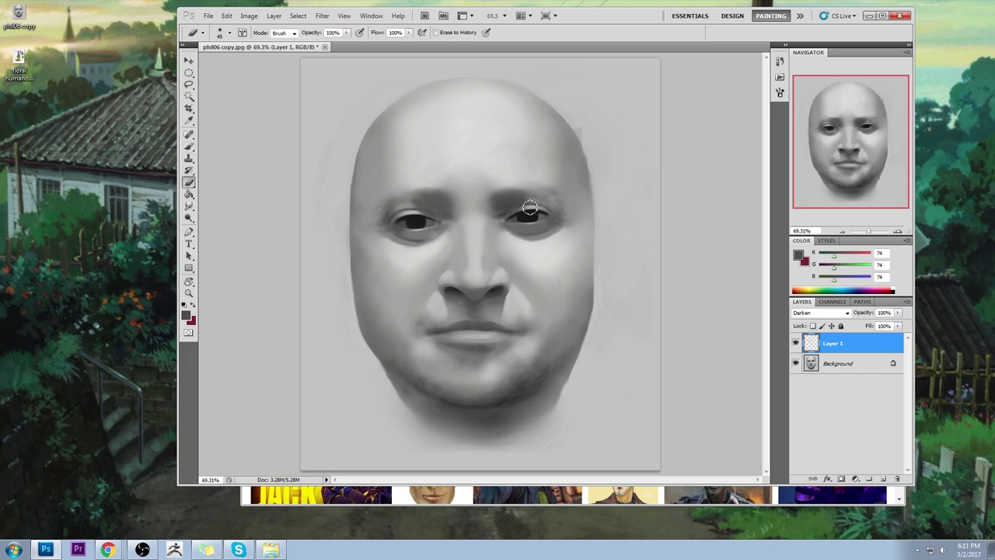
right_click(588, 237)
key("Return")
Merge the Darken shading layer down into the background.
left_click(898, 326)
right_click(830, 344)
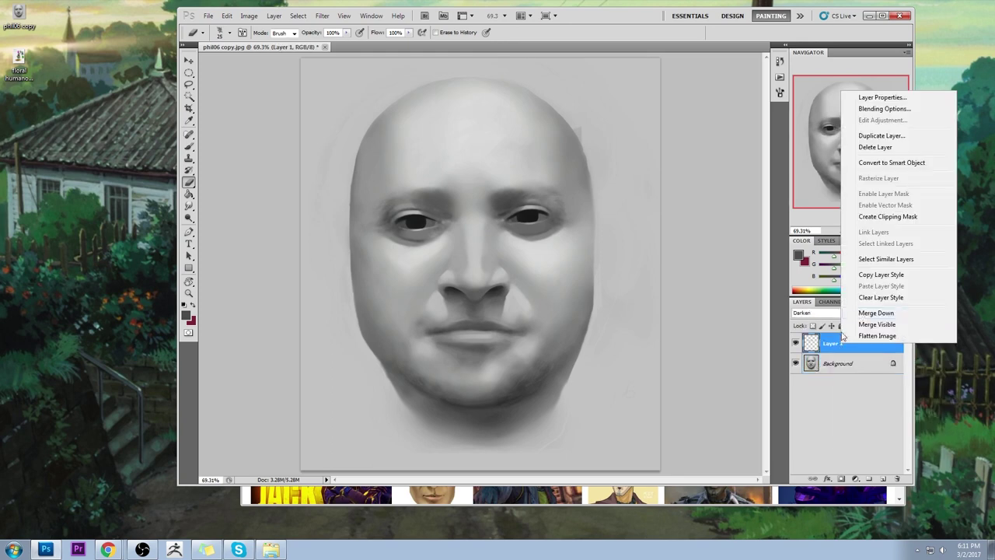
left_click(855, 314)
Paint the right-hand eyebrow with a small textured brush at 36% opacity, using near-black sampled from the eye.
key("b")
right_click(517, 208)
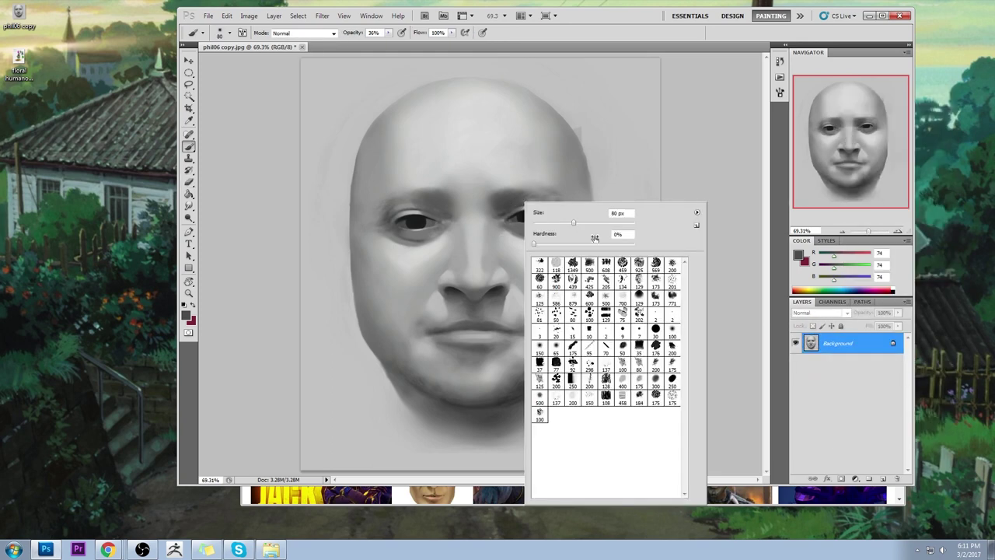
left_click(695, 138)
left_click(528, 210, "alt")
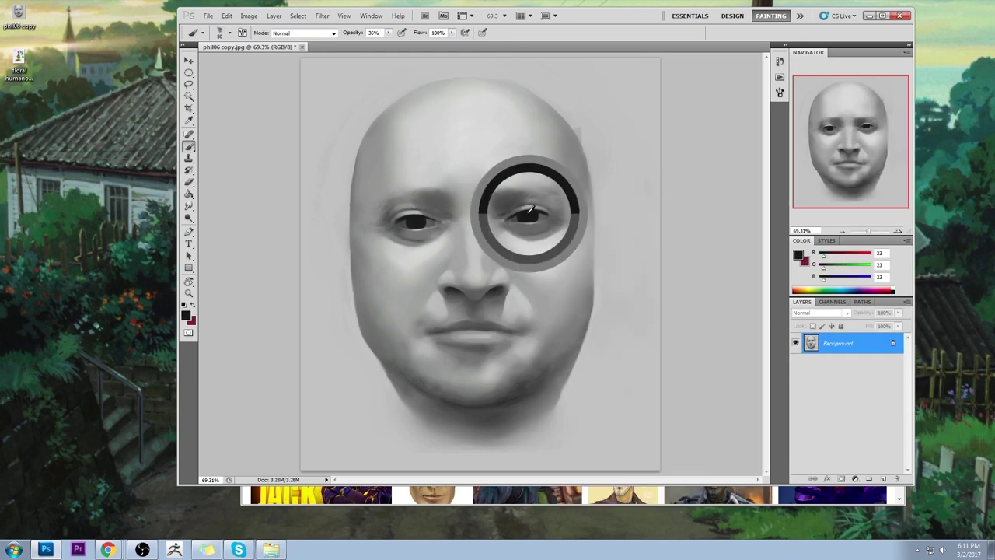
key("bracketleft")
key("bracketleft")
key("bracketleft")
key("bracketleft")
key("bracketleft")
key("bracketleft")
key("bracketleft")
key("bracketleft")
key("bracketleft")
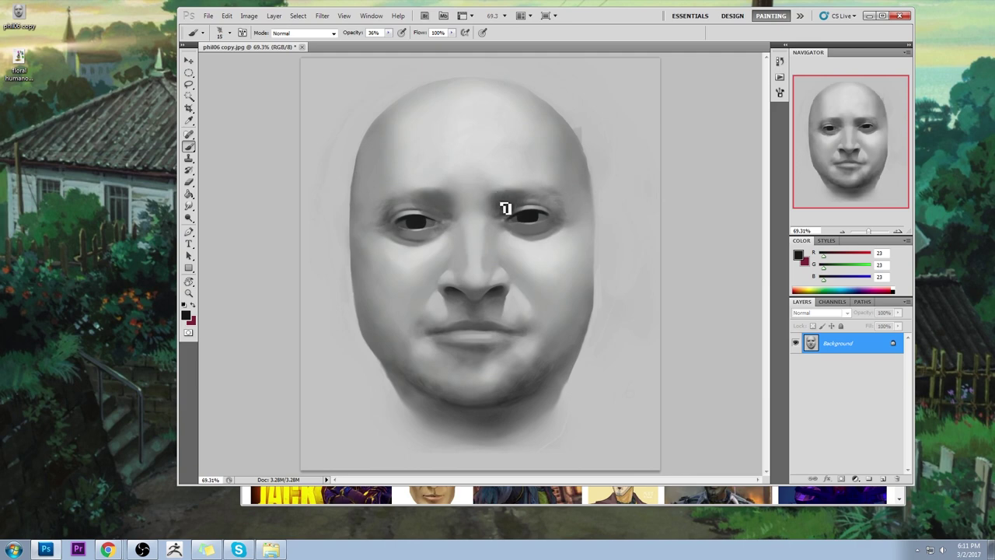
key("bracketright")
key("bracketright")
left_click_drag(506, 201, 532, 194)
Adjust the brush size and paint the left-hand eyebrow in the same near-black.
key("bracketleft")
key("bracketleft")
key("bracketright")
key("bracketright")
key("bracketleft")
left_click_drag(417, 200, 393, 209)
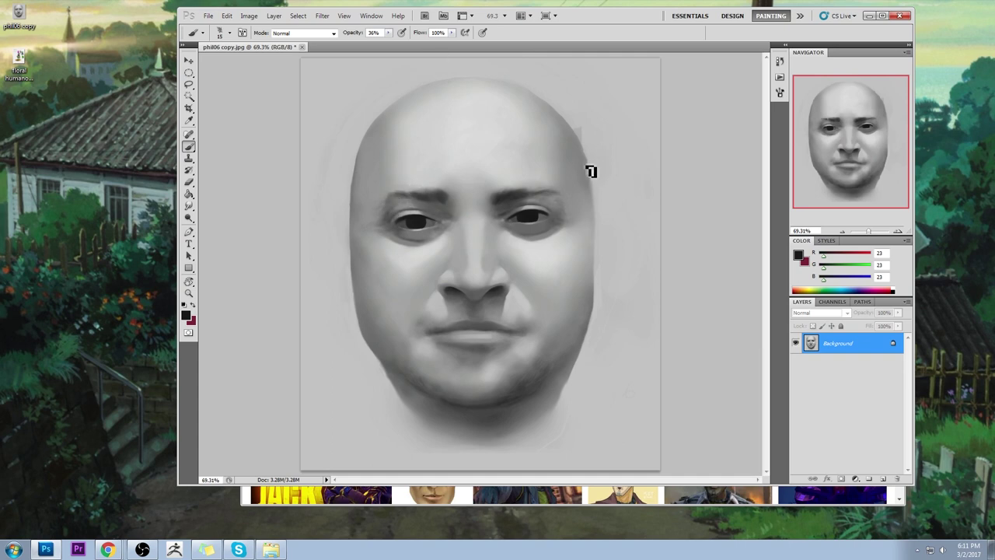
Deepen the upper lash lines and outer lid creases of both eyes with fine near-black strokes.
key("z")
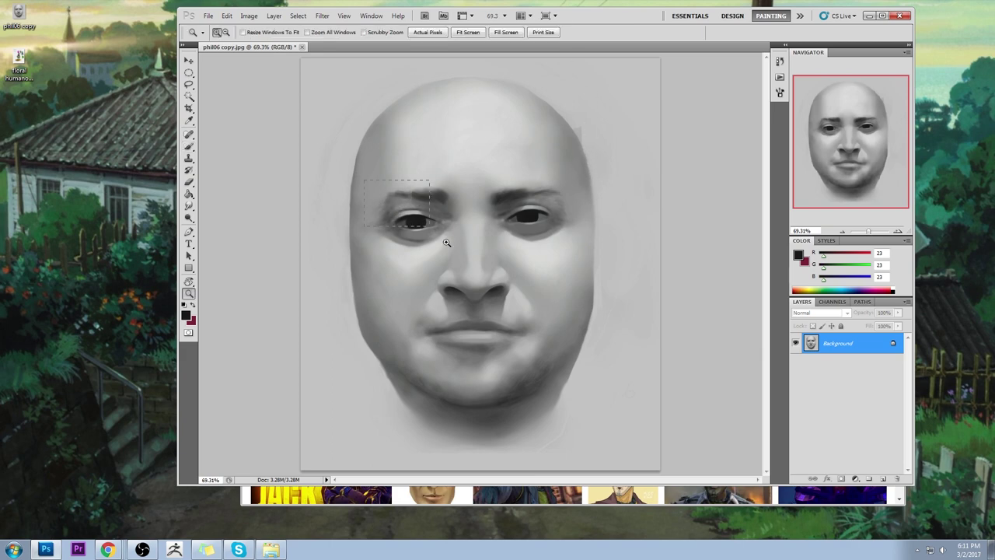
left_click_drag(444, 238, 440, 215)
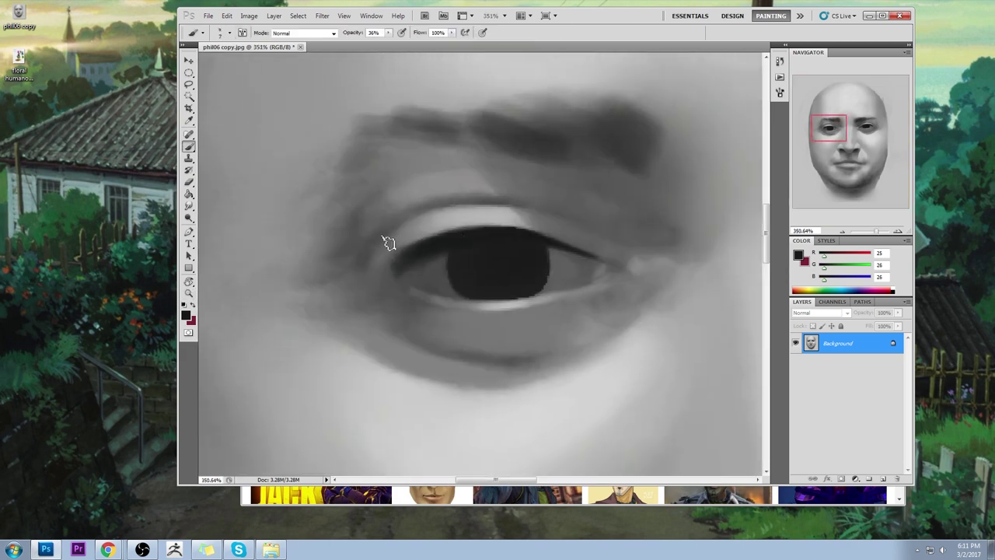
left_click(849, 129)
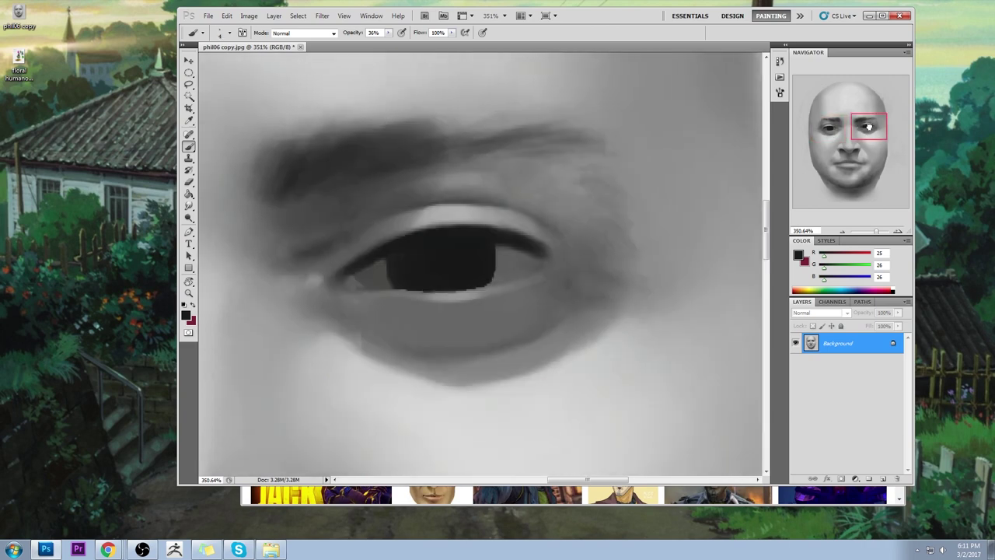
left_click_drag(566, 137, 591, 137)
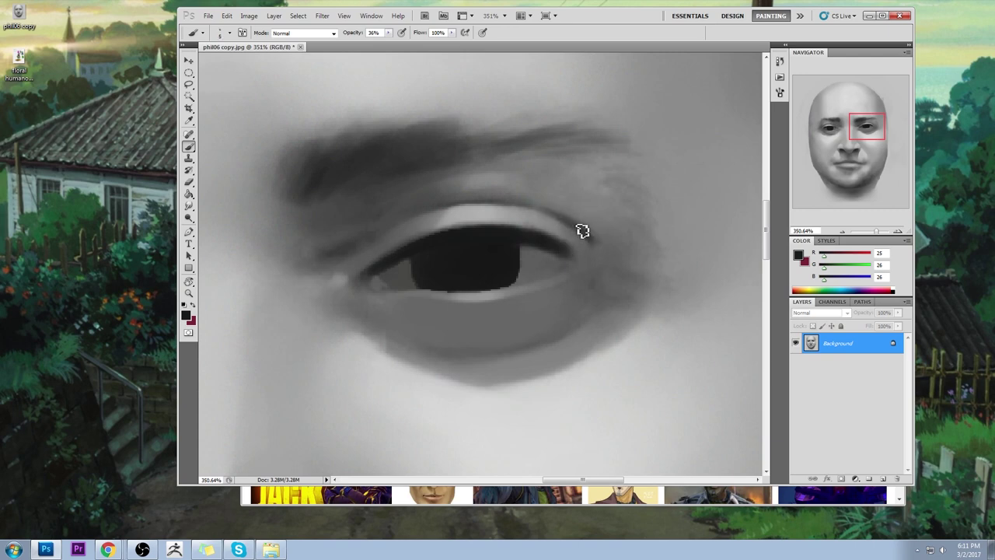
key("ctrl+0")
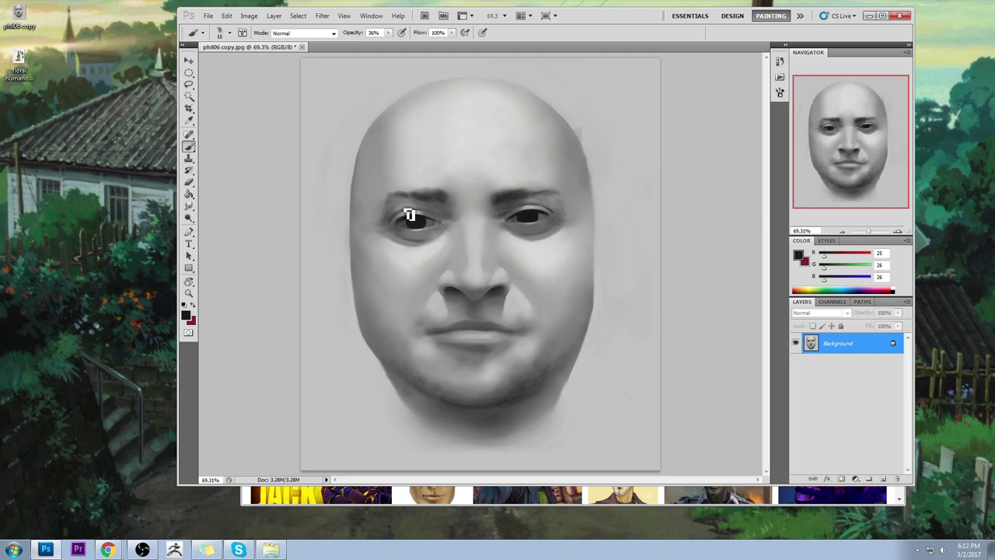
Smudge the outer corners and upper lids of both eyes at 20% strength to soften the dark strokes.
key("bracketright")
key("bracketright")
key("bracketright")
left_click(188, 206)
left_click(236, 226)
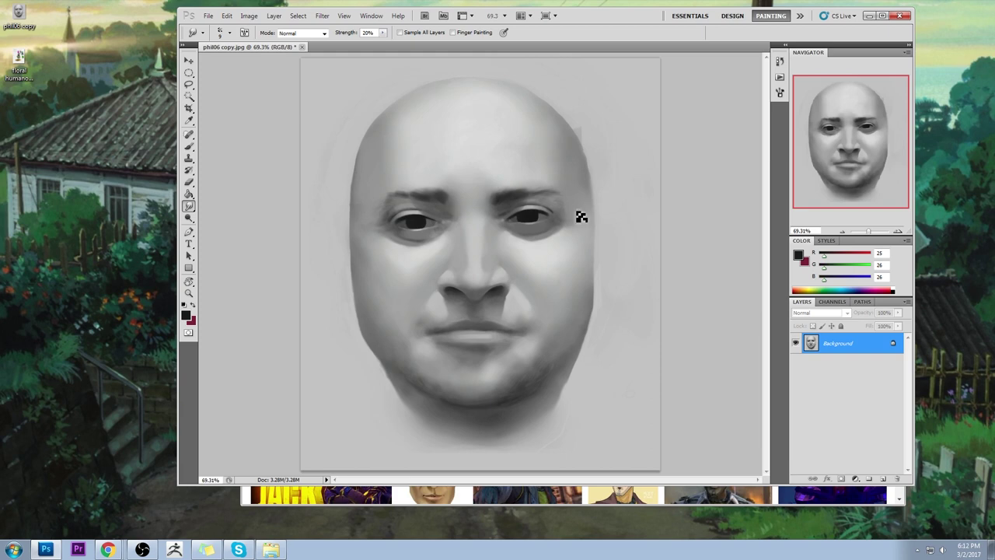
mouse_move(550, 213)
left_mouse_down()
mouse_move(558, 222)
mouse_move(552, 215)
left_mouse_up()
mouse_move(410, 227)
left_mouse_down()
mouse_move(402, 216)
mouse_move(391, 225)
mouse_move(401, 213)
left_mouse_up()
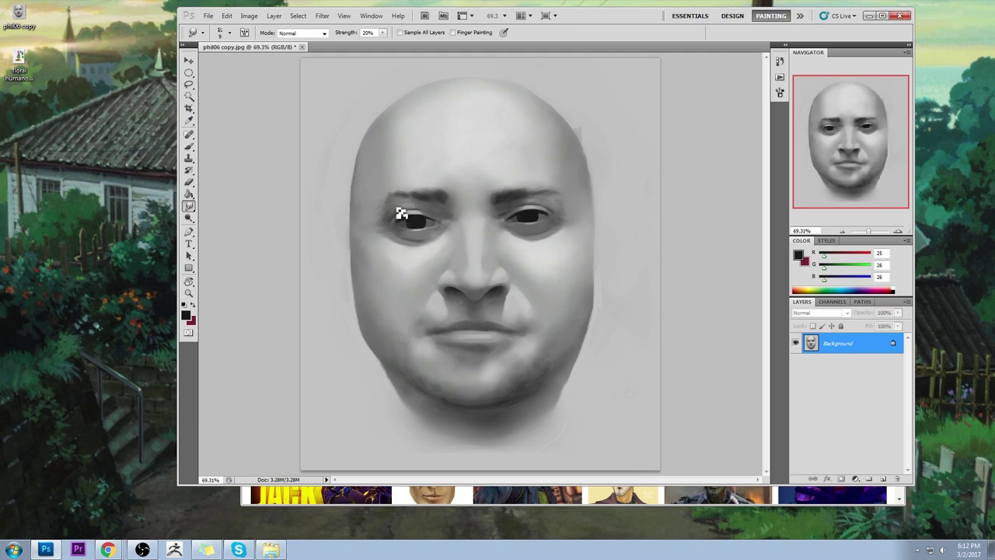
Soften the forehead and nose highlights with a soft round brush at 36% opacity, using light greys sampled from each area.
key("b")
right_click(551, 210)
left_click(692, 338)
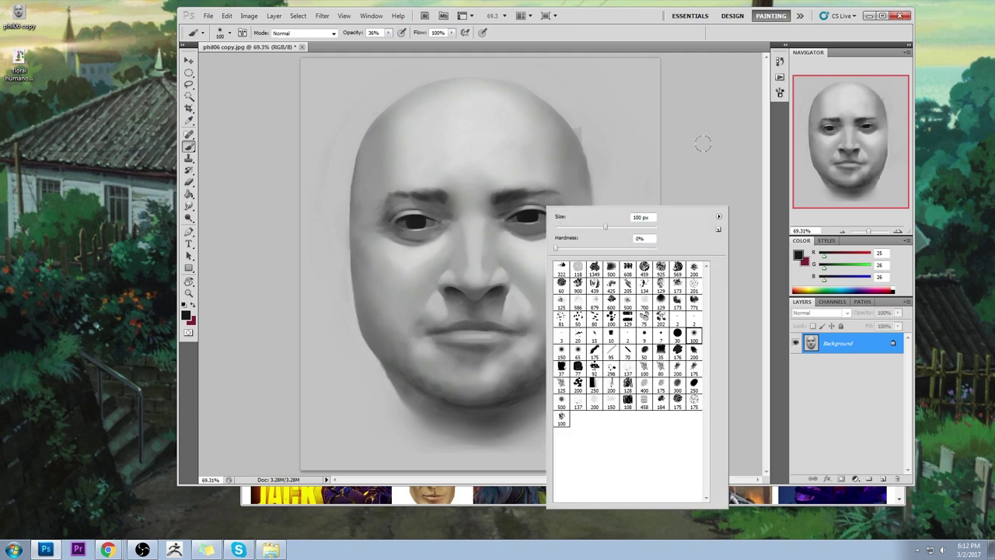
left_click(659, 128)
left_click(501, 120, "alt")
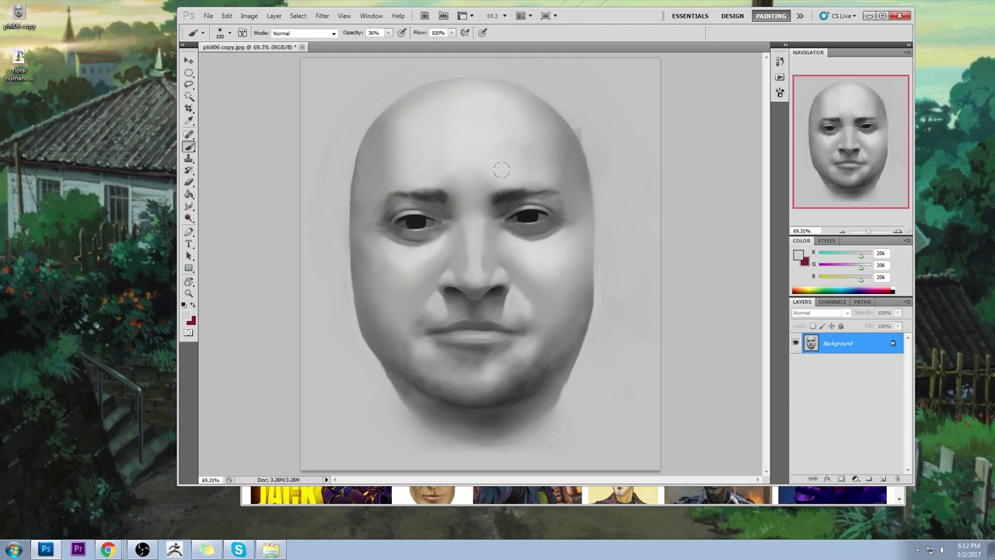
left_click(462, 252, "alt")
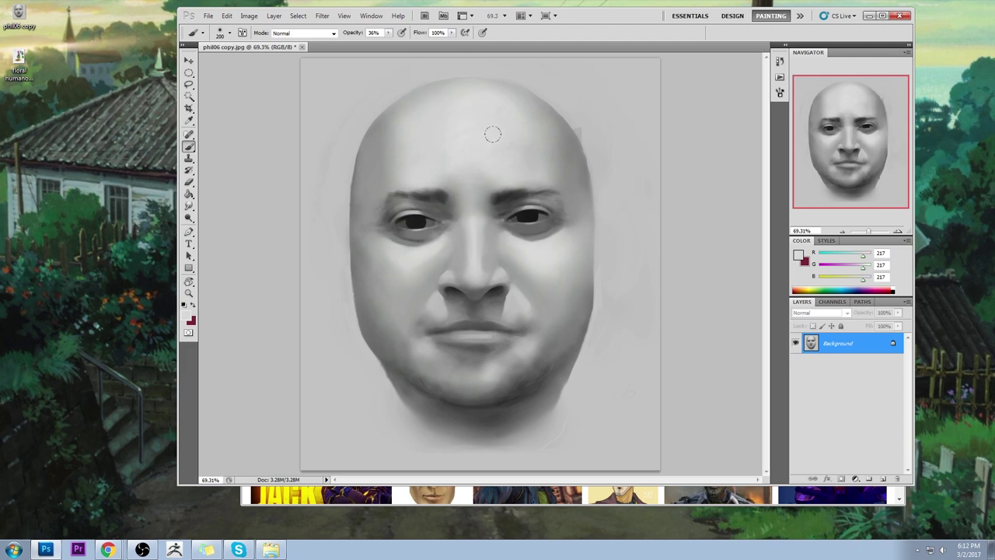
Blend the forehead just above the inner eyebrows with the 200 px soft brush, using greys sampled around the brows.
left_click(445, 191, "alt")
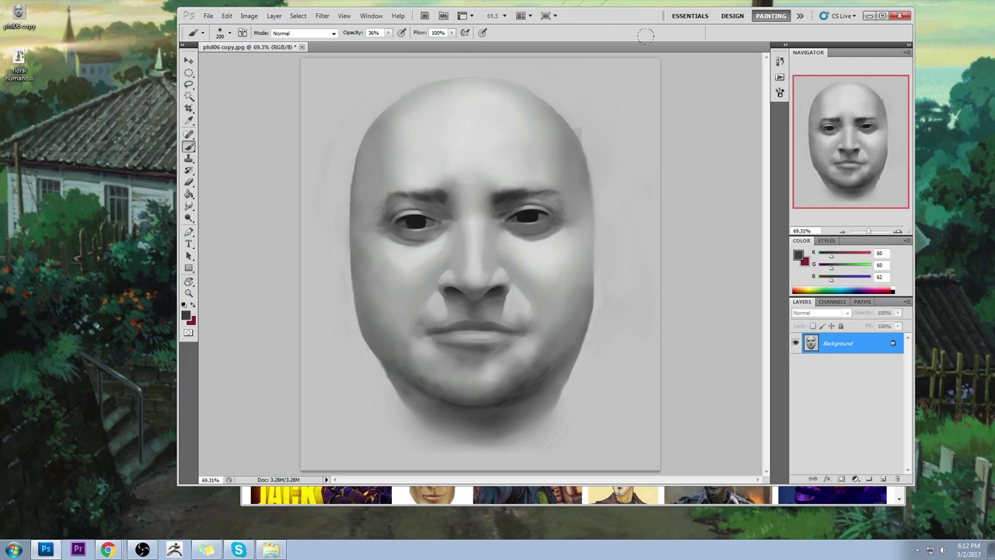
left_click(428, 150, "alt")
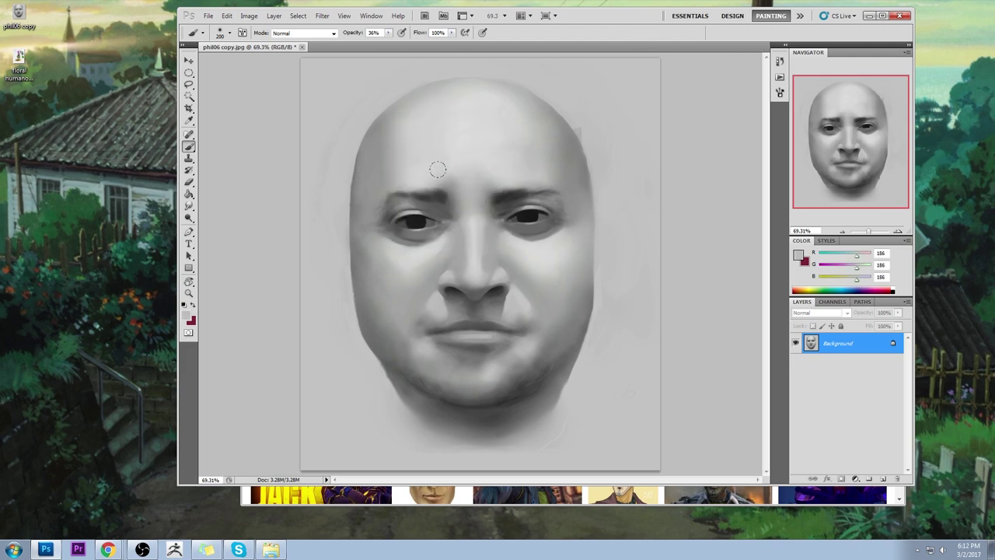
left_click(509, 171, "alt")
left_click(502, 178, "alt")
Paint sampled mid-greys between the eyebrows with a 25 px textured brush and smudge the strokes at 20% strength.
right_click(546, 185)
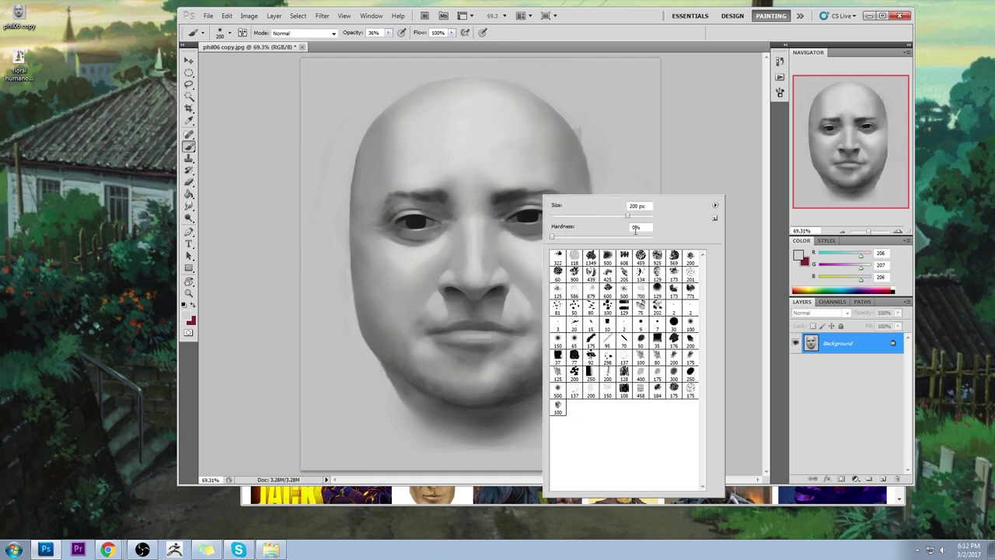
double_click(657, 356)
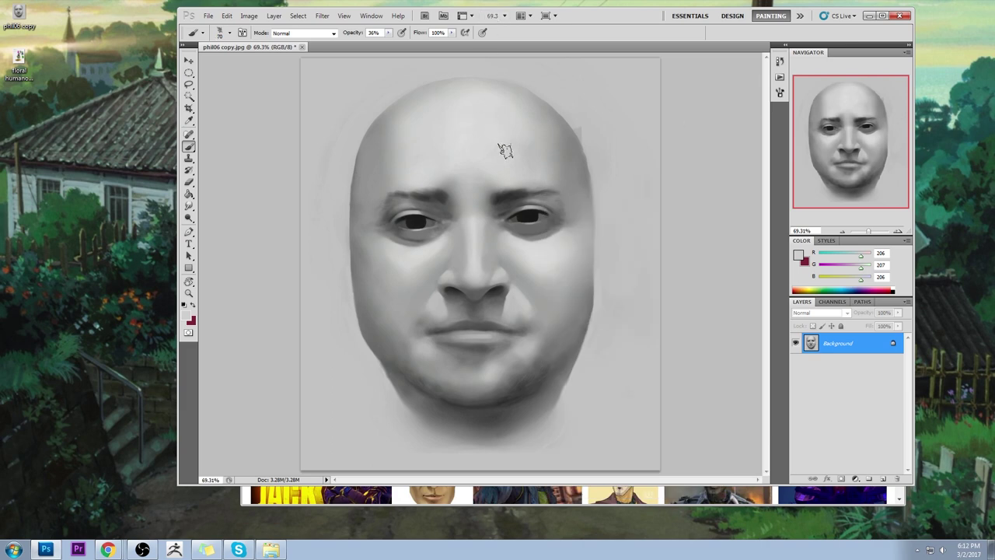
key("bracketleft")
key("bracketleft")
key("bracketleft")
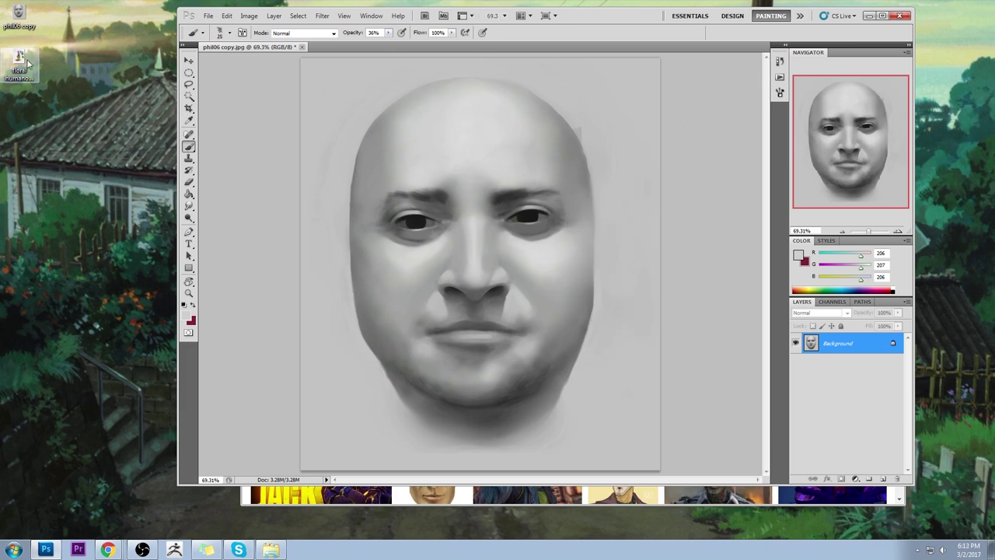
left_click(479, 207, "alt")
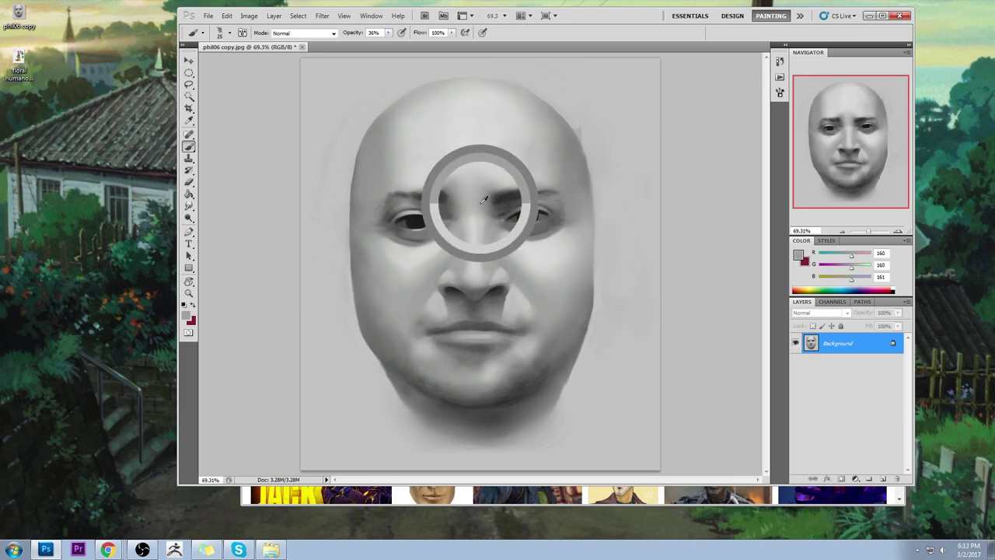
left_click(466, 202, "alt")
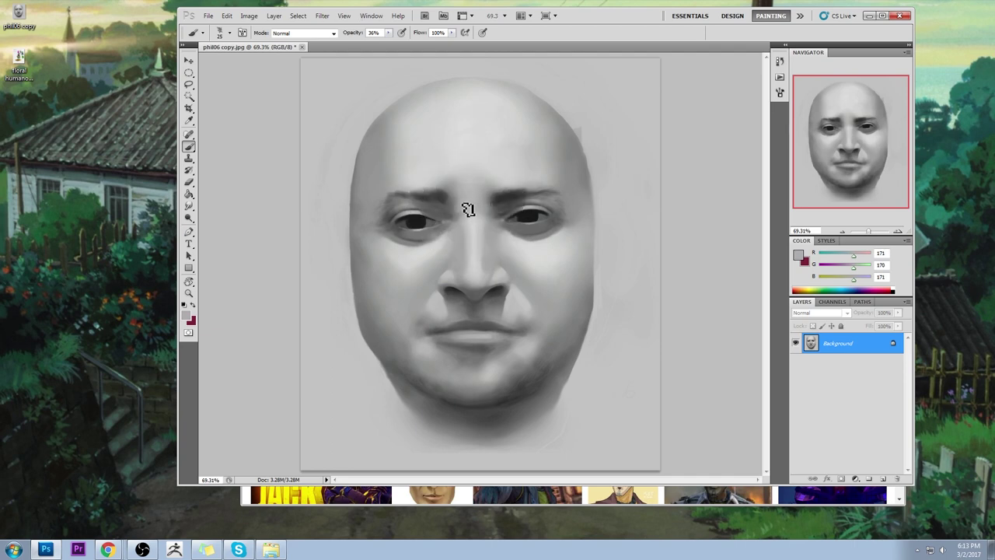
left_click(188, 206)
left_click(226, 225)
Switch to Chrome, open the Community page of istebrak.com, and return to the portrait in Photoshop.
left_click(107, 536)
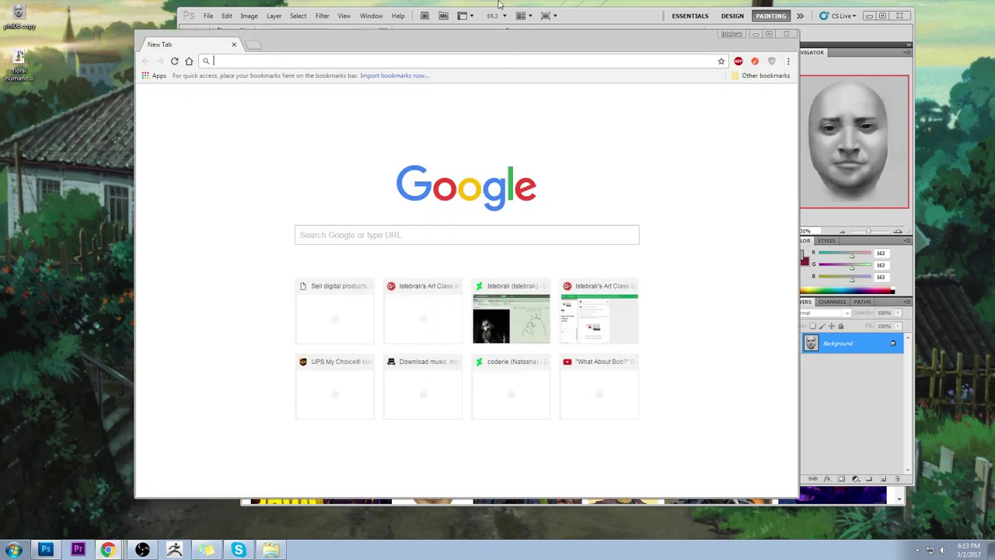
type("www.ios")
key("Return")
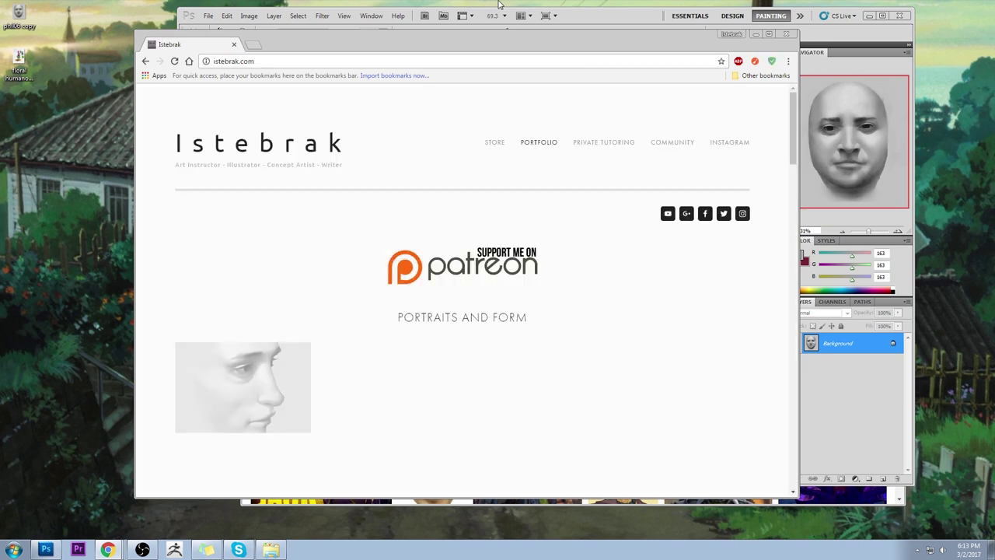
left_click(672, 144)
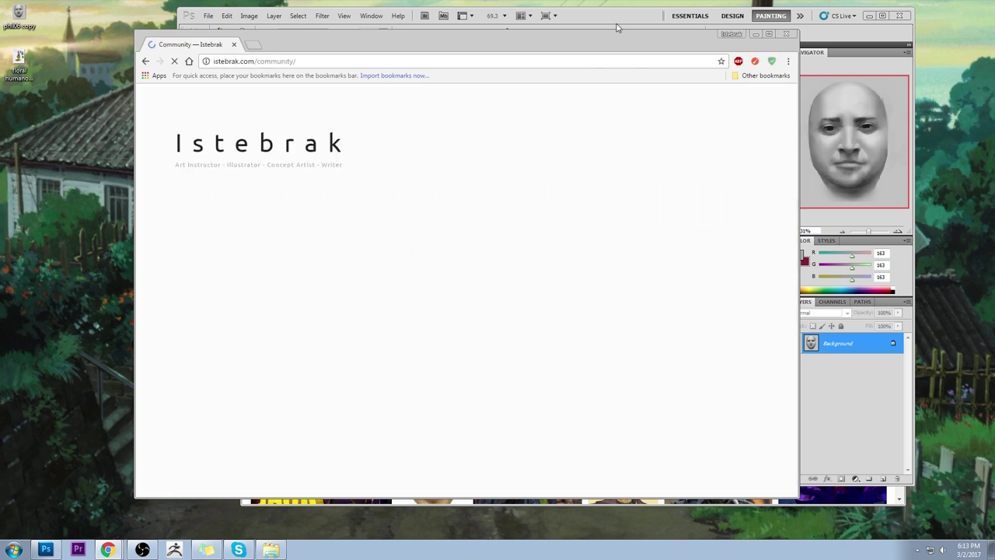
left_click(614, 18)
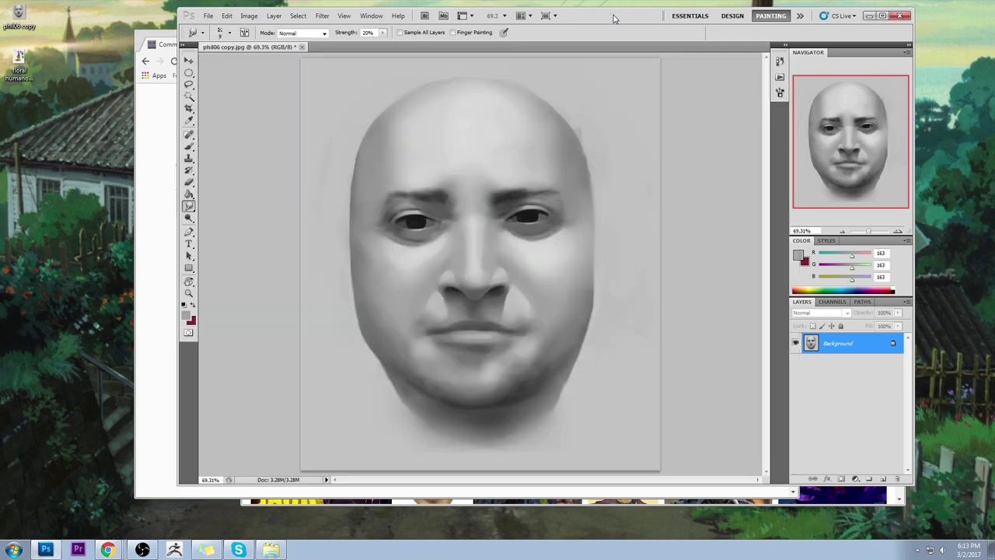
Rework the nose bridge with sampled grey, smudge it, and sample dark grey beside the inner end of the left-hand eyebrow.
key("b")
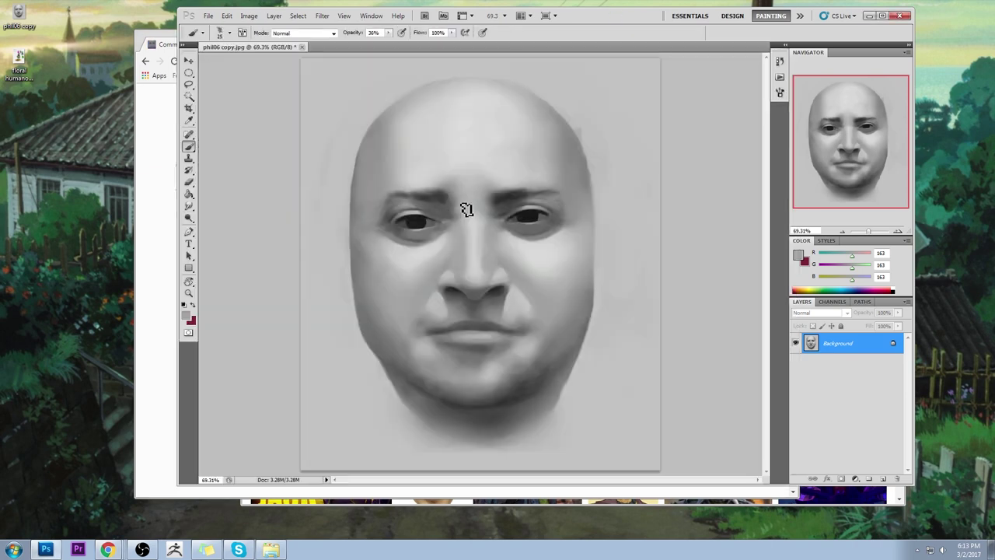
left_click(482, 204, "alt")
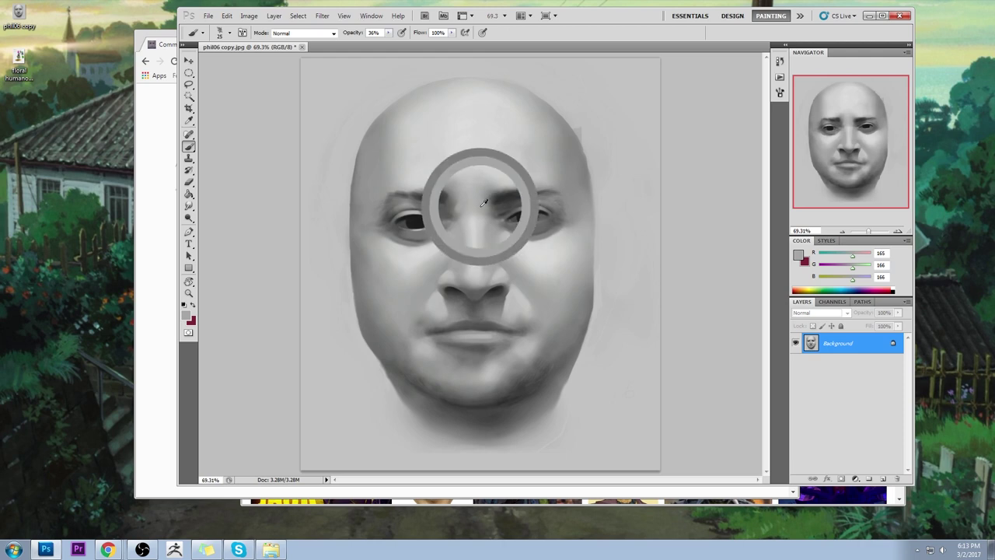
left_click(188, 206)
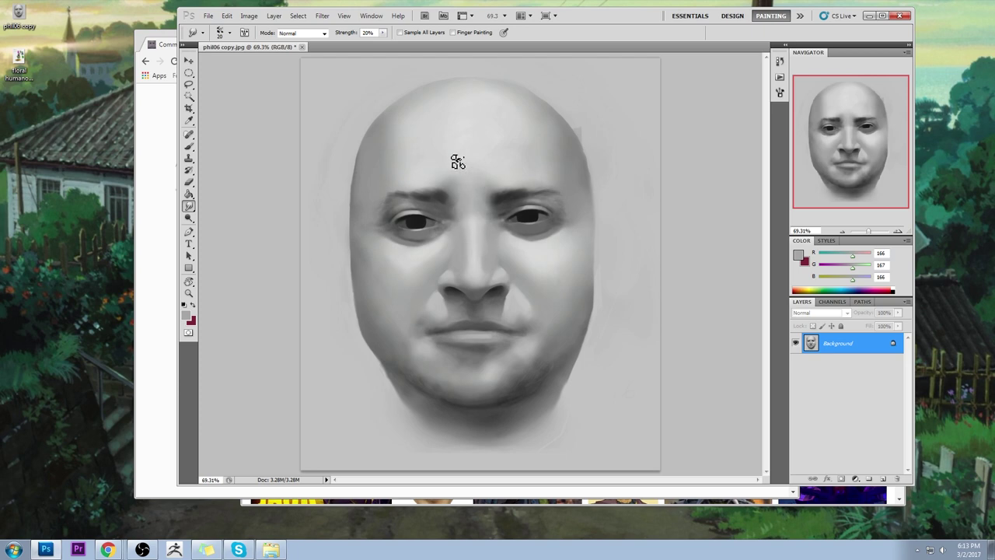
key("b")
left_click(455, 190, "alt")
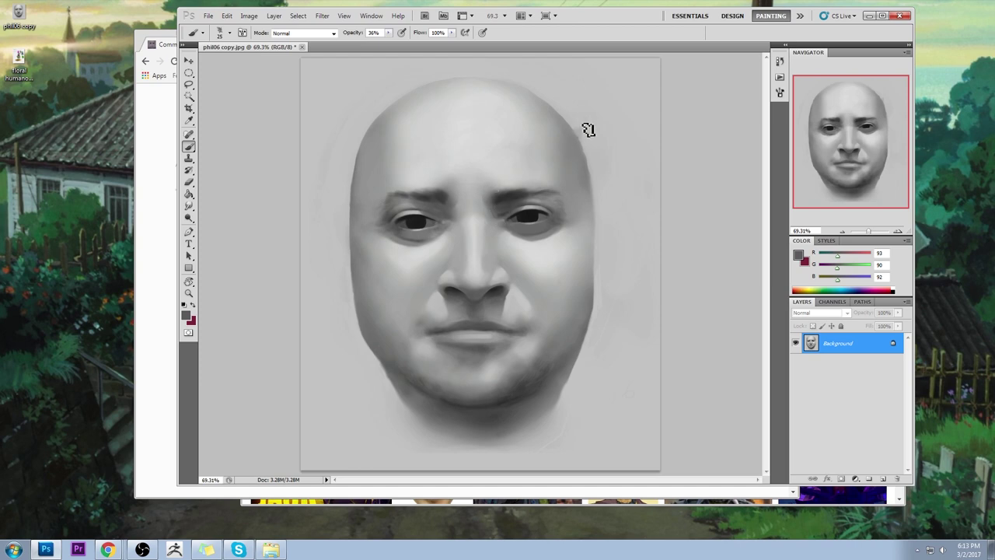
Refine the shadows beneath both eyes with a 15 px textured brush in dark grey sampled from the lower eyelid.
key("ctrl+minus")
key("ctrl+minus")
key("ctrl+minus")
key("ctrl+minus")
key("ctrl+minus")
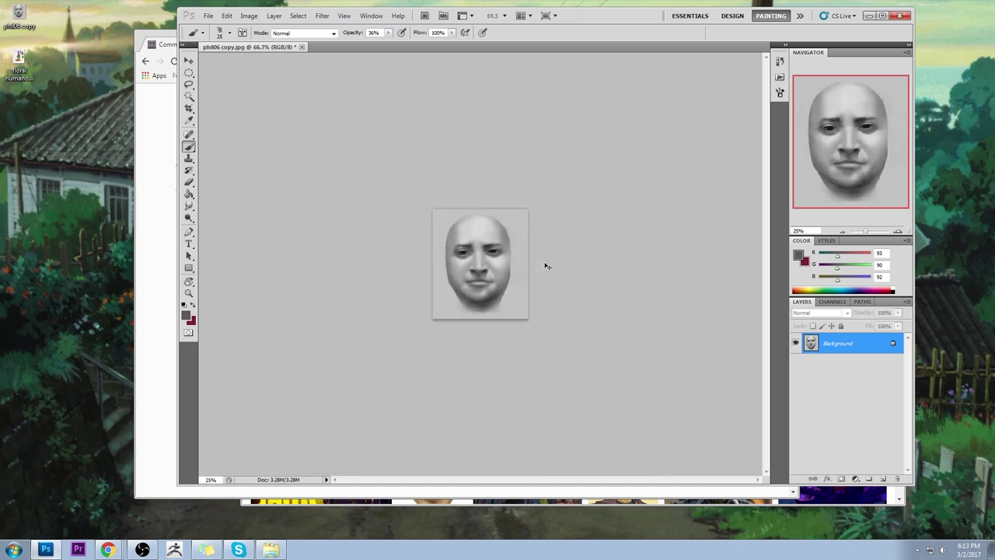
key("ctrl+plus")
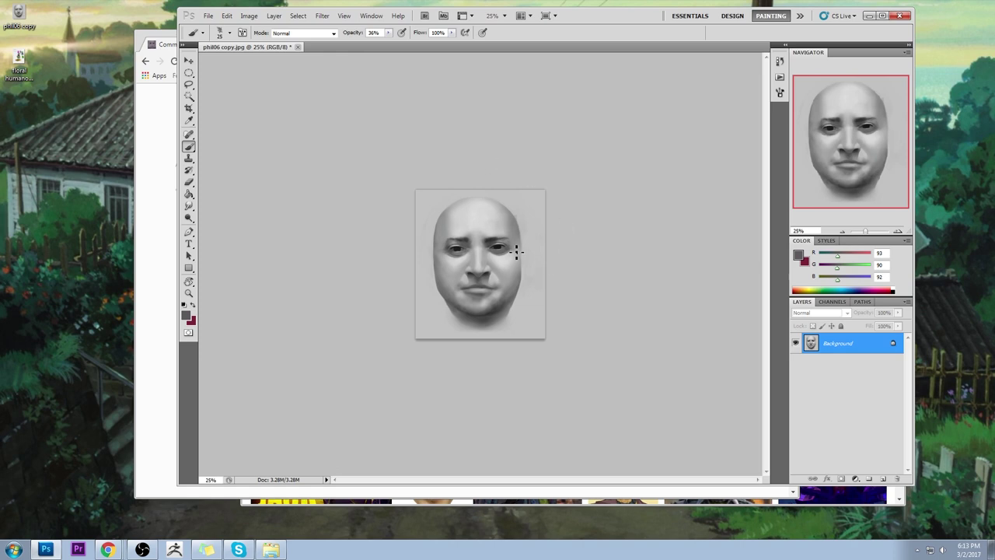
left_click_drag(472, 258, 513, 298)
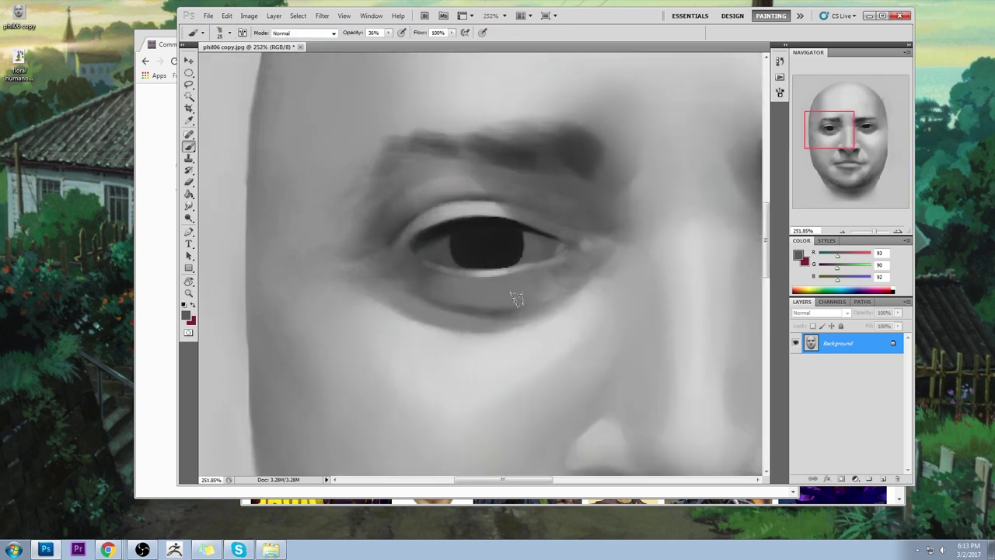
key("bracketleft")
left_click(428, 291, "alt")
left_click(871, 134)
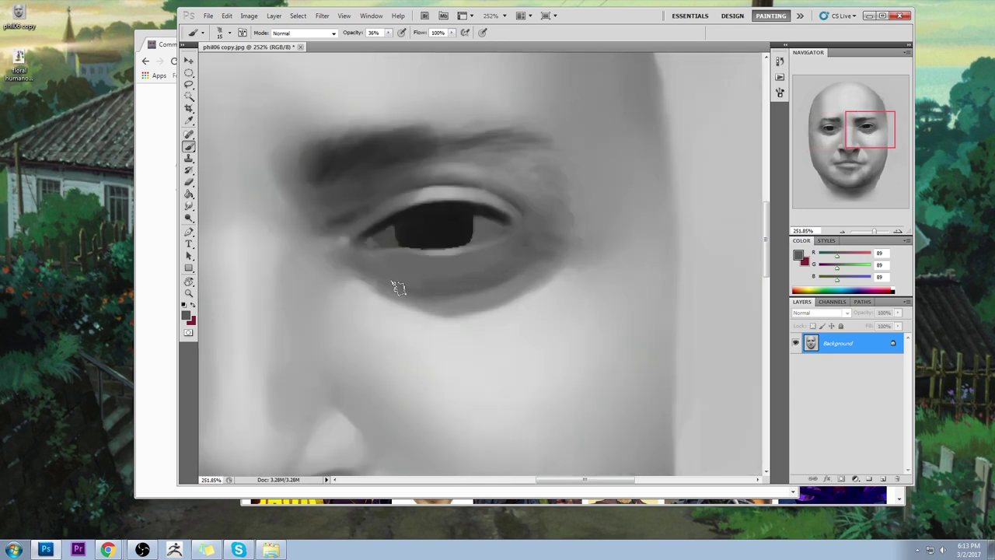
Smudge the shading around both eyes at 20% strength, and set the smudge strength to 100%.
left_click(188, 206)
left_click(831, 128)
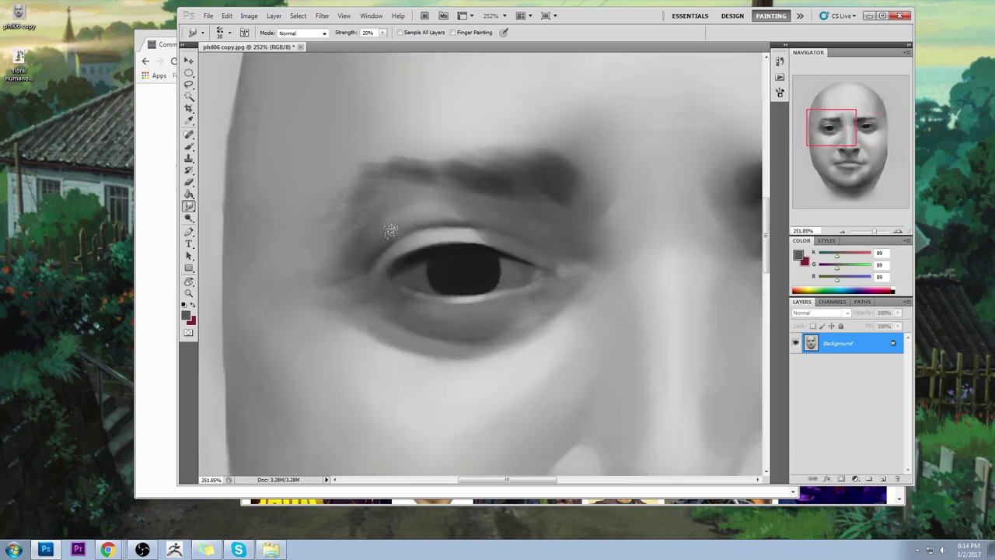
key("0")
key("ctrl+0")
key("ctrl+minus")
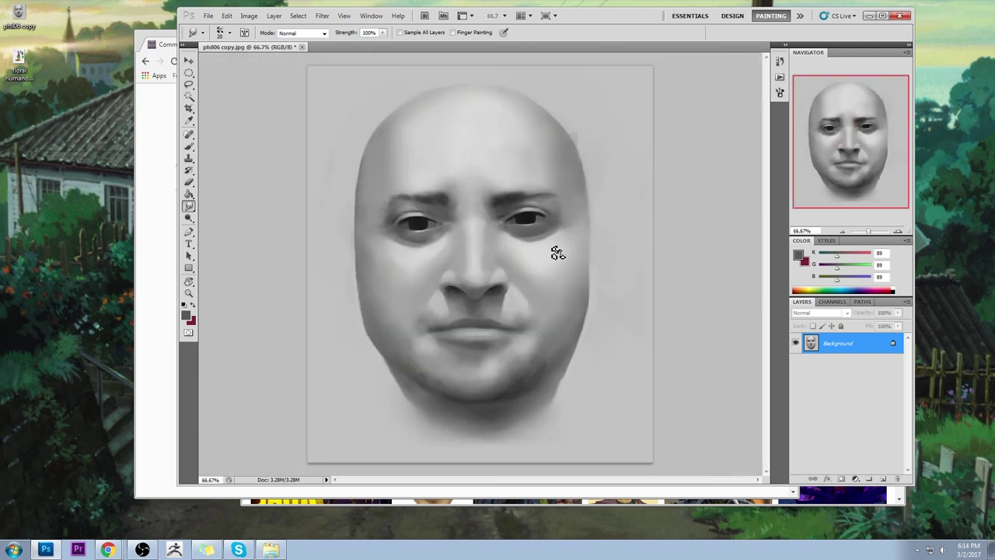
Choose the 80 px textured brush and sample the mid-grey beneath the left-hand eye for painting.
key("b")
right_click(506, 222)
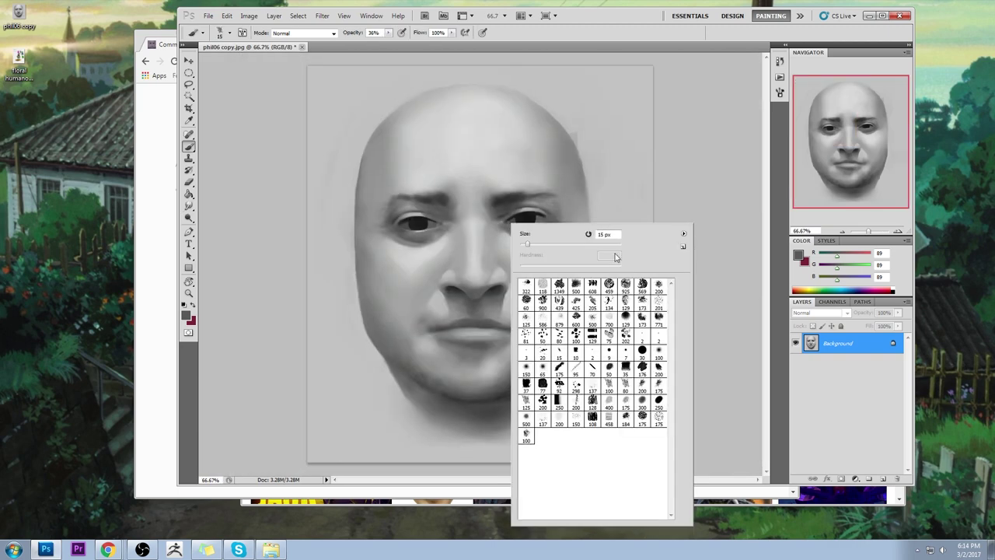
left_click(626, 384)
key("Return")
left_click(415, 242, "alt")
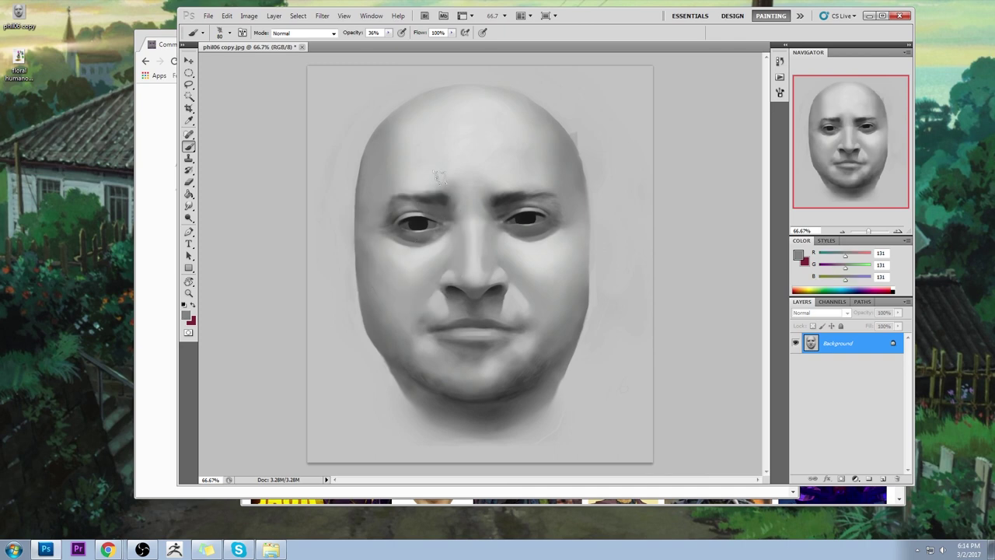
Touch up the under-eye edges with a 10 px brush at 62% opacity in sampled light grey, and smudge at 100% strength.
left_click_drag(387, 35, 394, 44)
key("bracketleft")
left_click(433, 255, "alt")
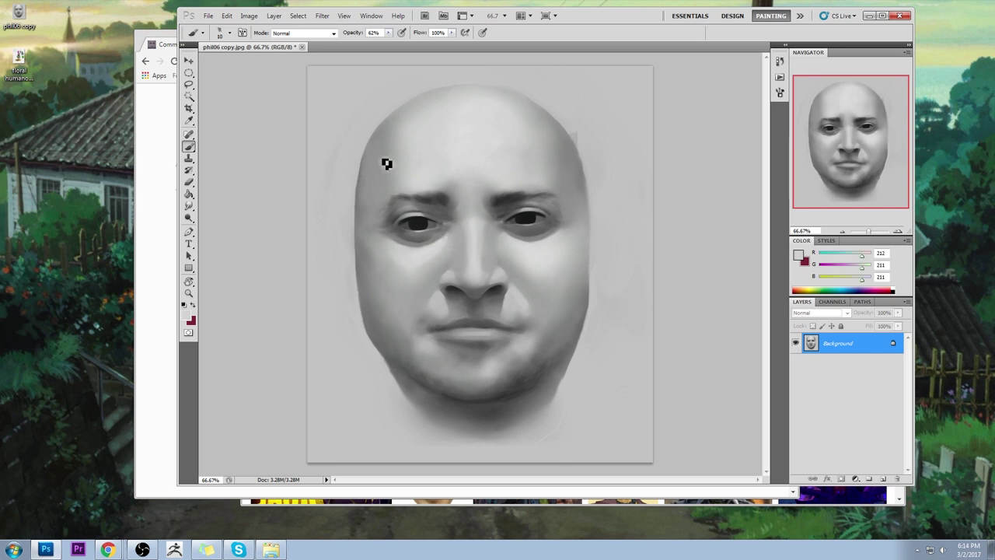
left_click(193, 206)
key("bracketleft")
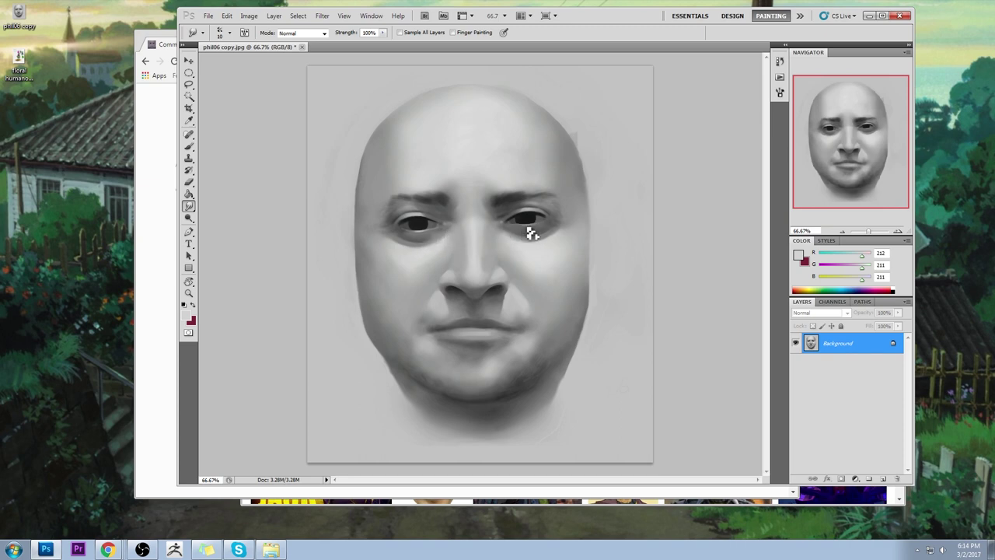
Refine the lower edges of both eye bags with the 10 px brush, alternating sampled cheek and shadow greys.
key("b")
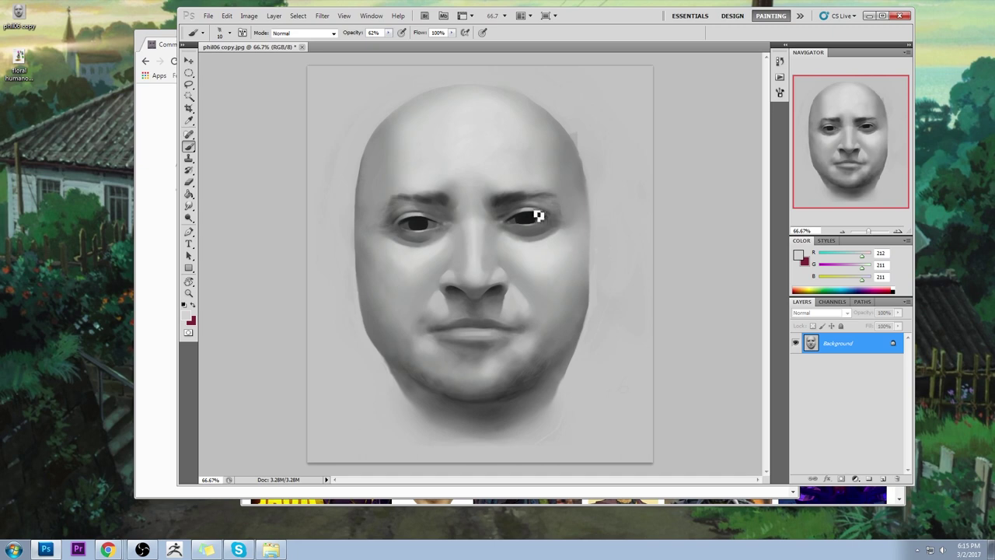
left_click(556, 242, "alt")
left_click(543, 237, "alt")
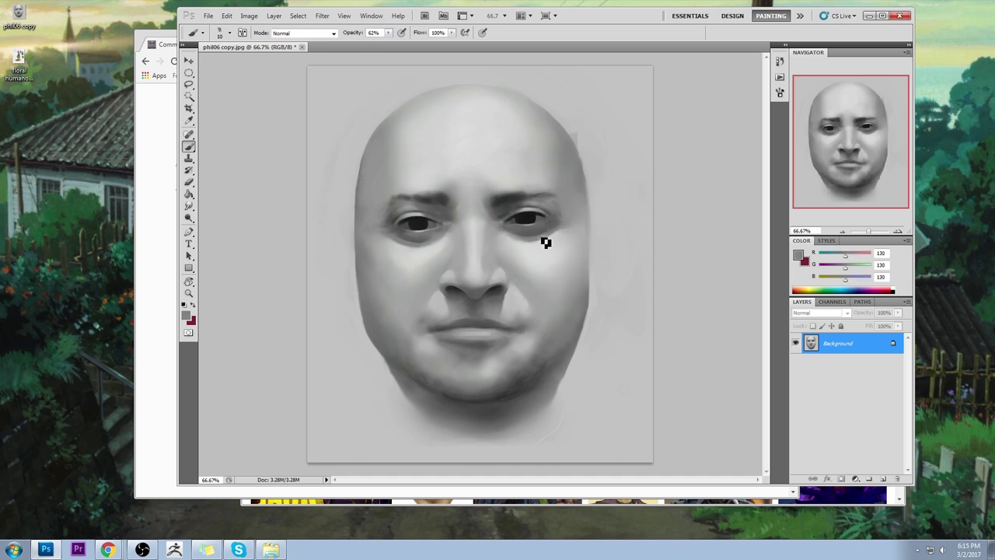
left_click(412, 246, "alt")
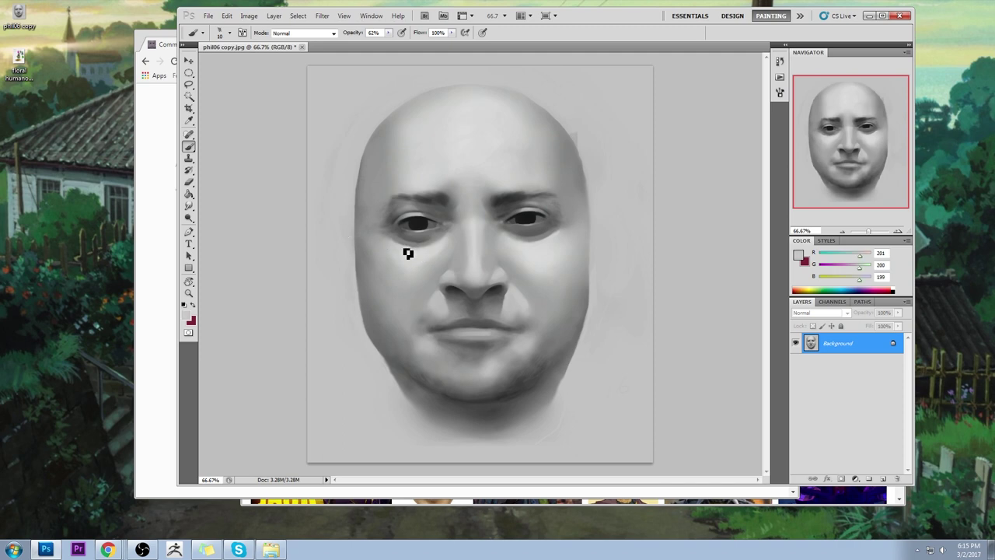
left_click(410, 239, "alt")
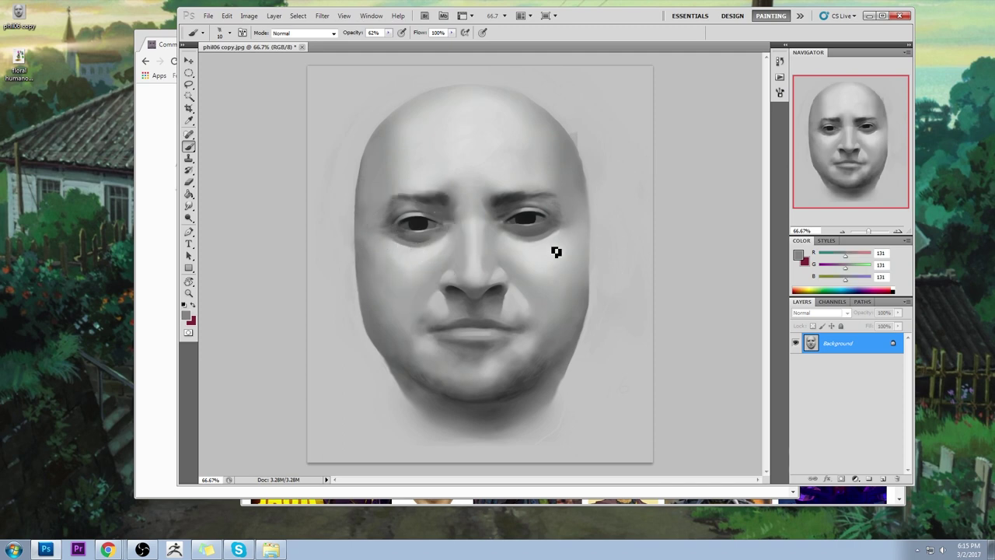
Retouch the nostrils and base of the nose with sampled greys and smudge their edges at 100% strength.
left_click(449, 282, "alt")
left_click(509, 278, "alt")
left_click(487, 285, "alt")
left_click_drag(189, 206, 226, 226)
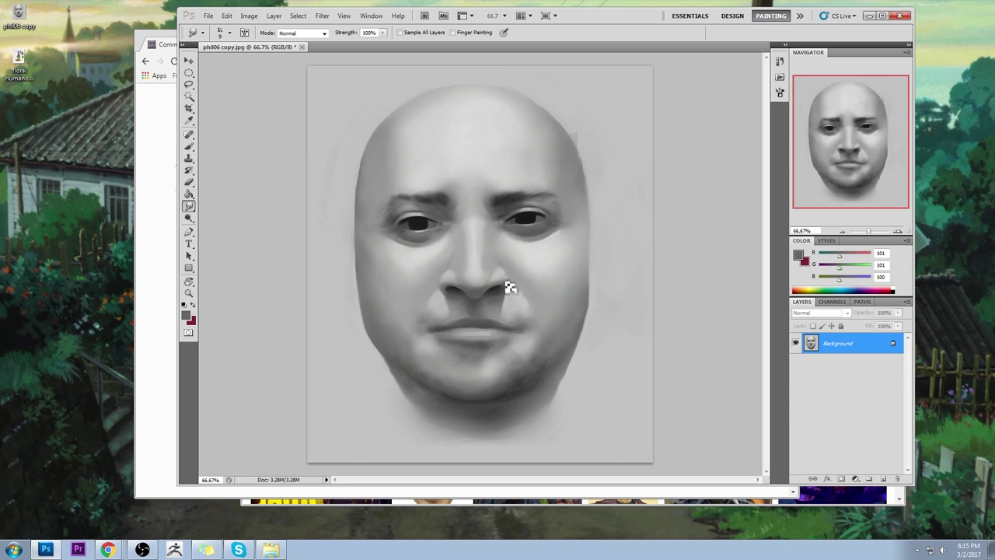
Choose the 100 px soft round brush and add a new layer above the Background.
key("b")
right_click(540, 275)
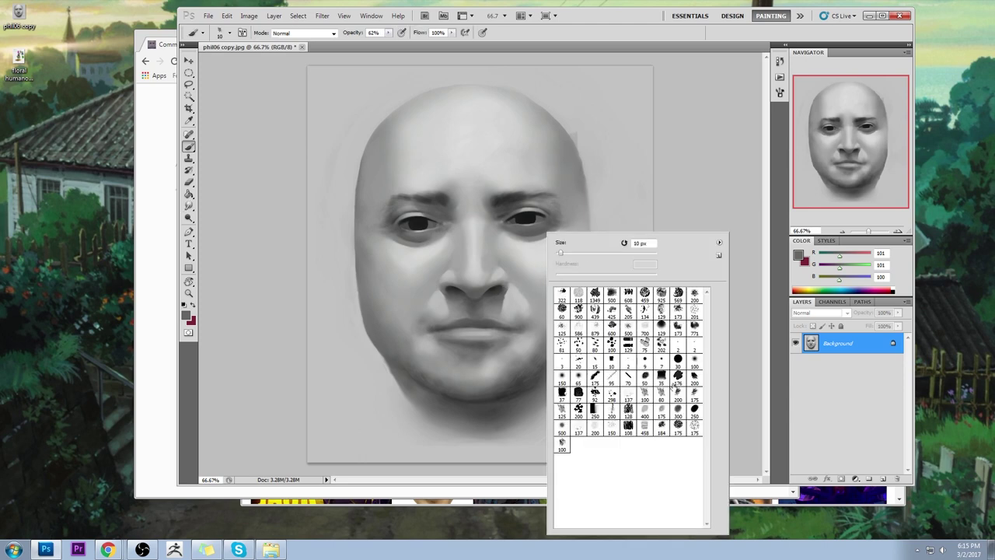
left_click(885, 478)
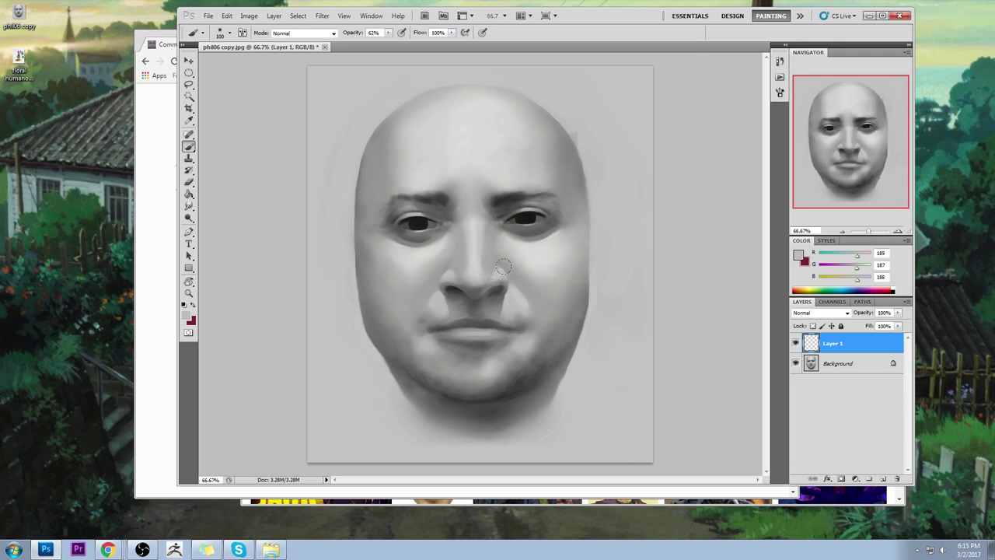
Soften the new shading around the nose on Layer 1 with the Eraser, using a soft round tip.
key("e")
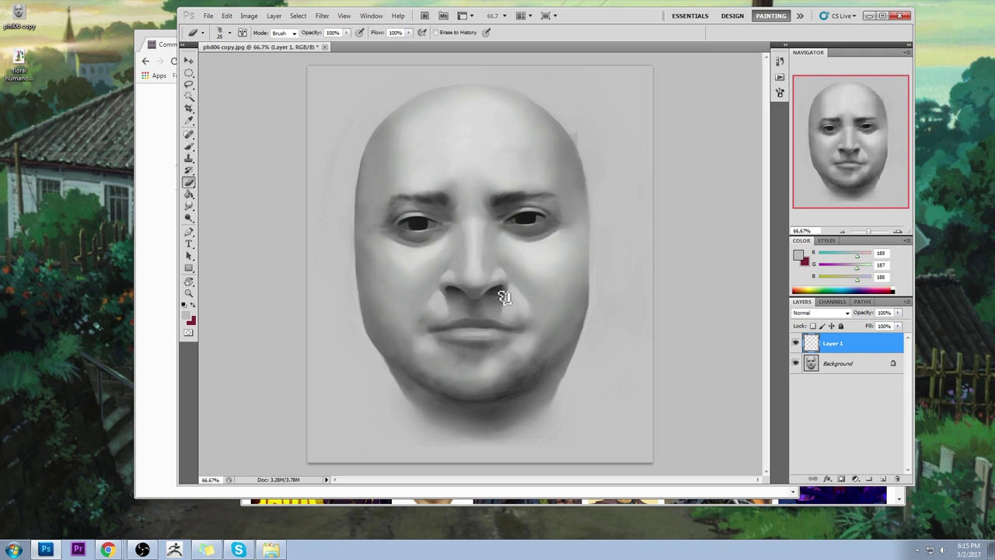
key("b")
key("e")
right_click(527, 247)
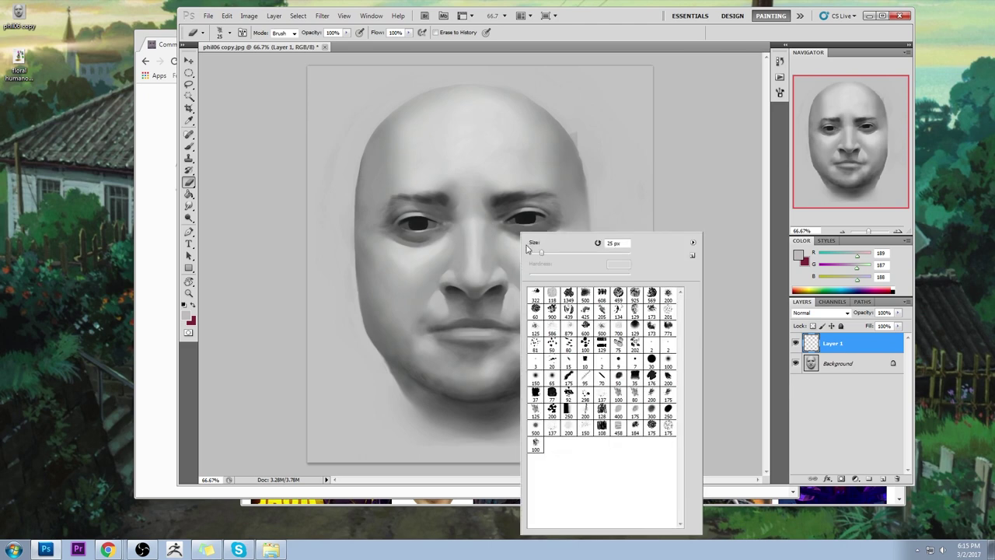
left_click(668, 360)
key("Return")
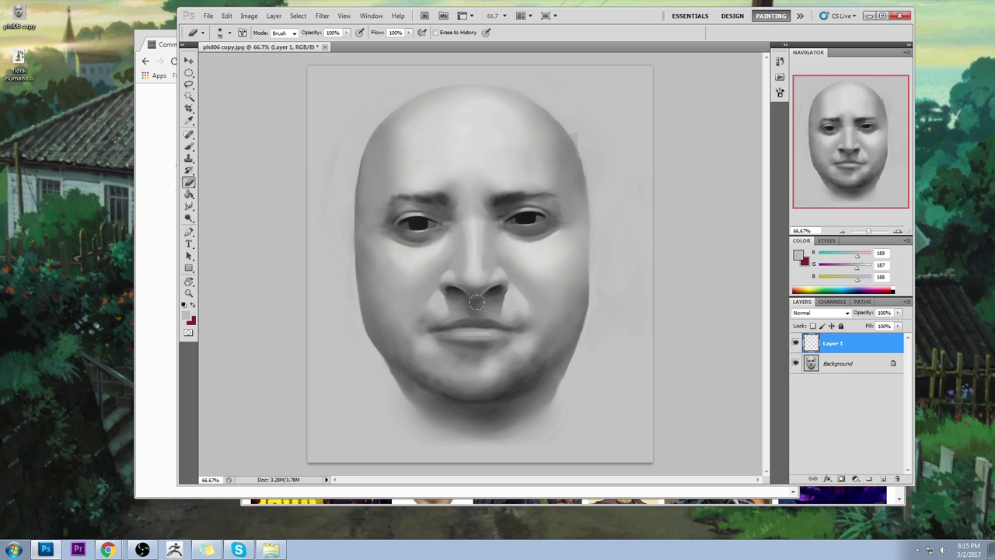
Define the mouth line and its corners with the textured brush at 25 px and 62% opacity in sampled dark greys.
key("b")
right_click(505, 264)
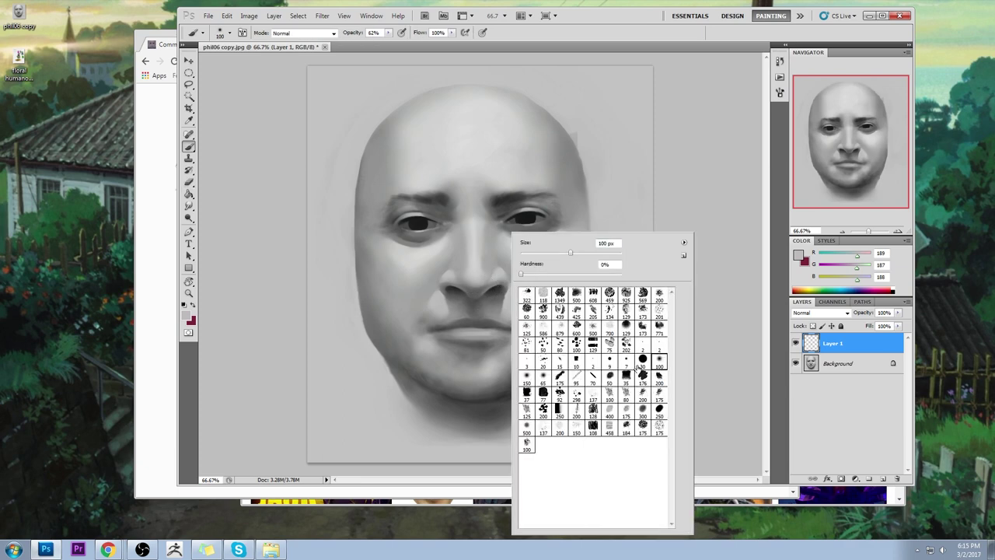
left_click(641, 361)
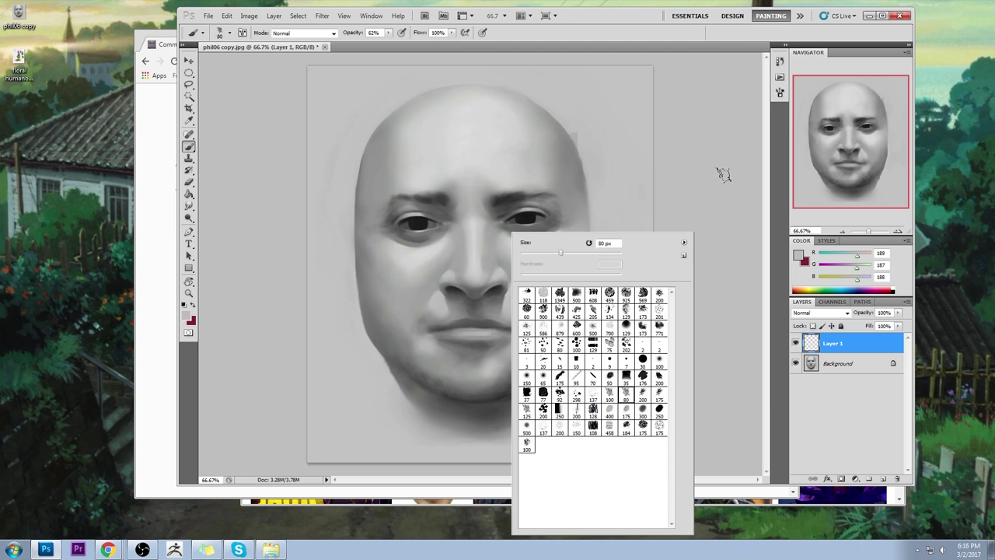
left_click(723, 171)
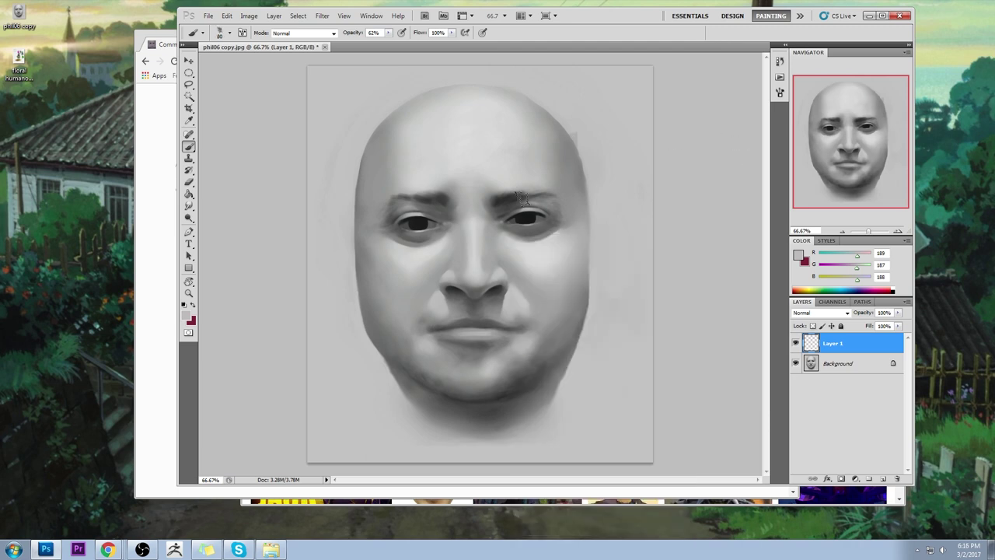
left_click(488, 323, "alt")
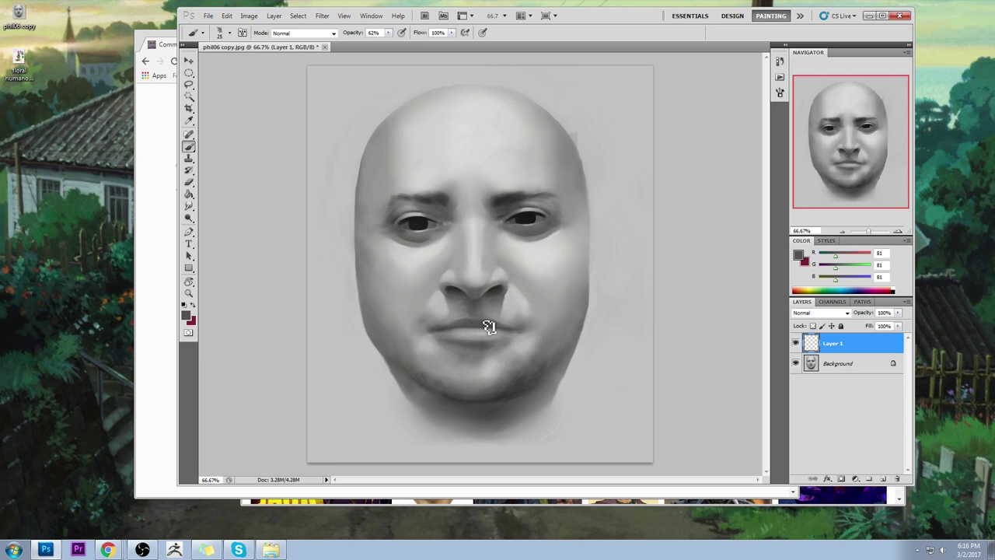
left_click(442, 325, "alt")
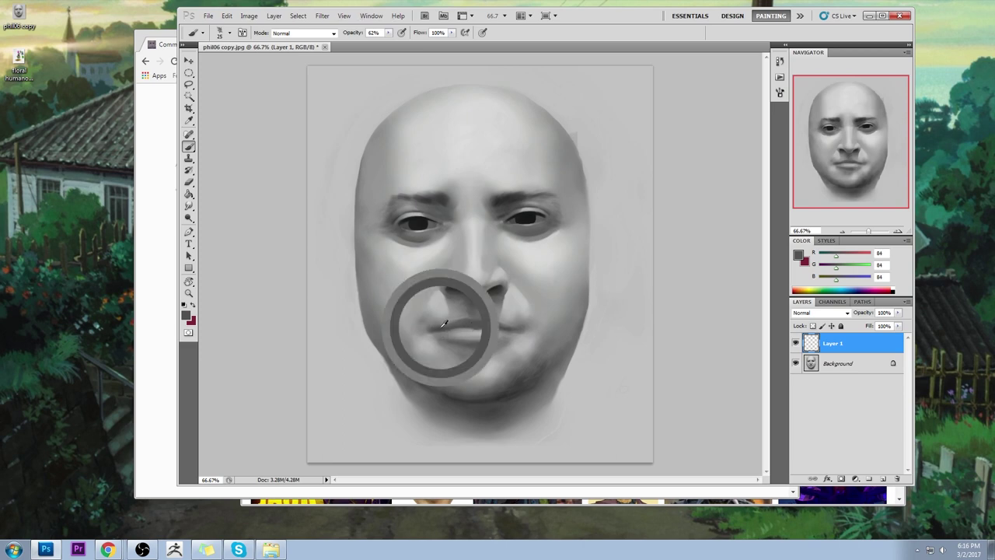
Smudge the mouth corners with a 20 px tip at 100% strength, and merge Layer 1 into the Background.
left_click(189, 206)
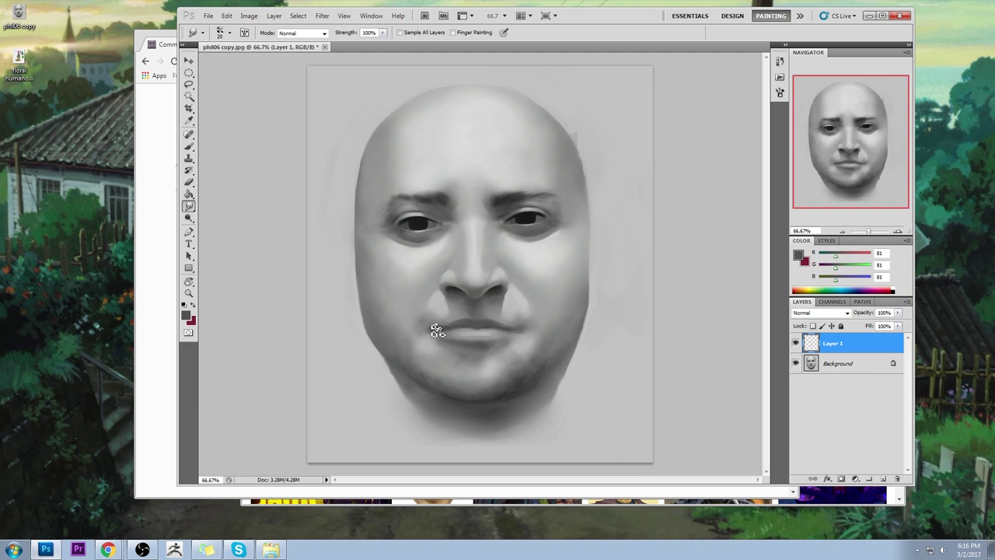
right_click(853, 343)
left_click(901, 326)
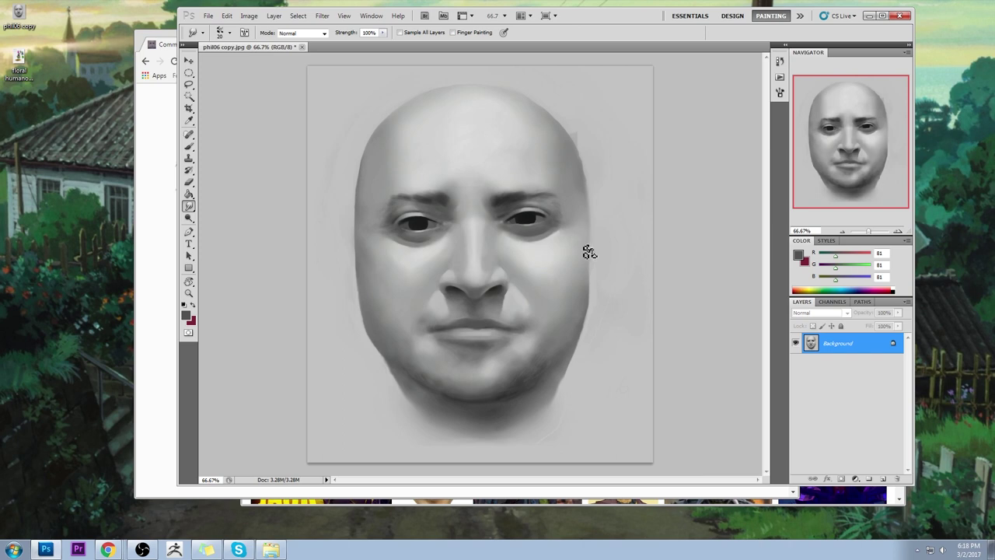
Add a new layer above the Background and choose the 100 px soft round brush.
left_click(883, 478)
key("b")
right_click(552, 309)
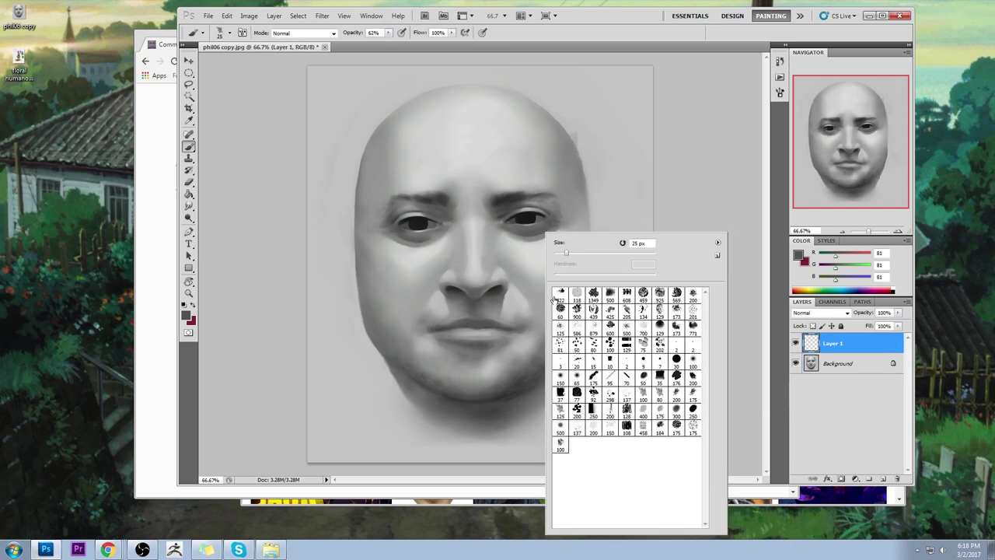
left_click(694, 358)
left_click(715, 168)
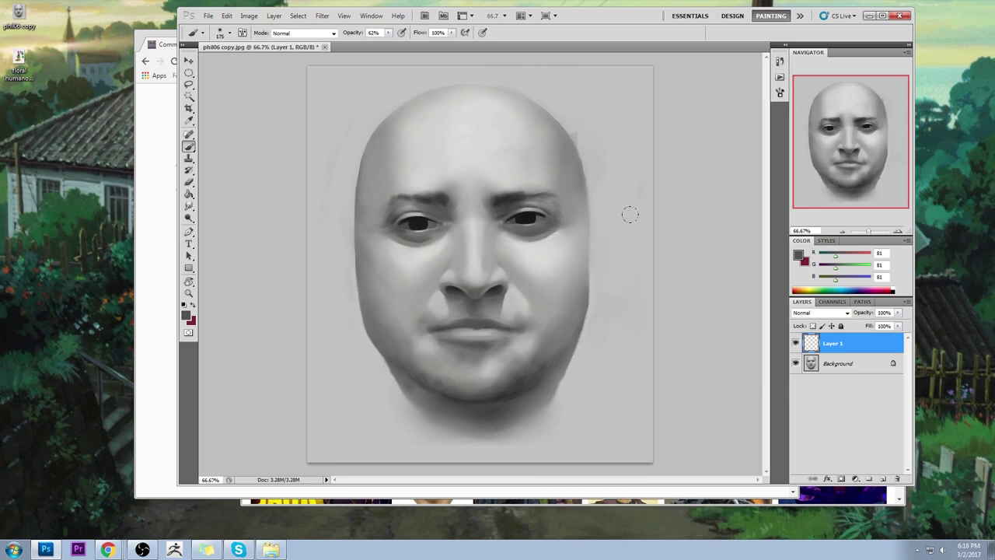
Glaze the nose and inner cheek with mid-grey sampled beside the nostril, using the soft brush at 250 px and 28% opacity.
key("bracketright")
key("bracketright")
key("bracketright")
key("bracketright")
key("bracketright")
left_click(490, 293, "alt")
key("2")
key("8")
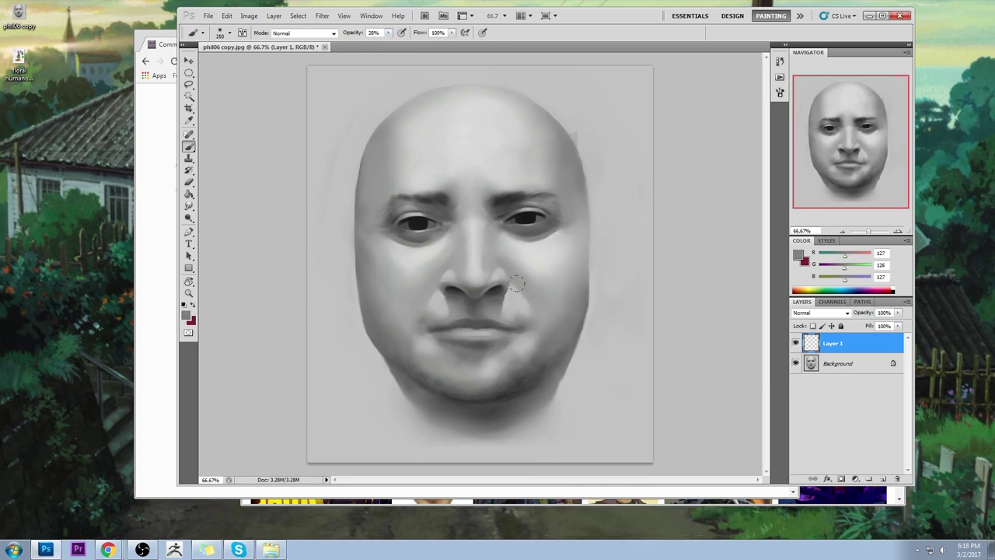
mouse_move(472, 240)
left_mouse_down()
mouse_move(483, 254)
mouse_move(464, 242)
mouse_move(426, 247)
mouse_move(419, 265)
left_mouse_up()
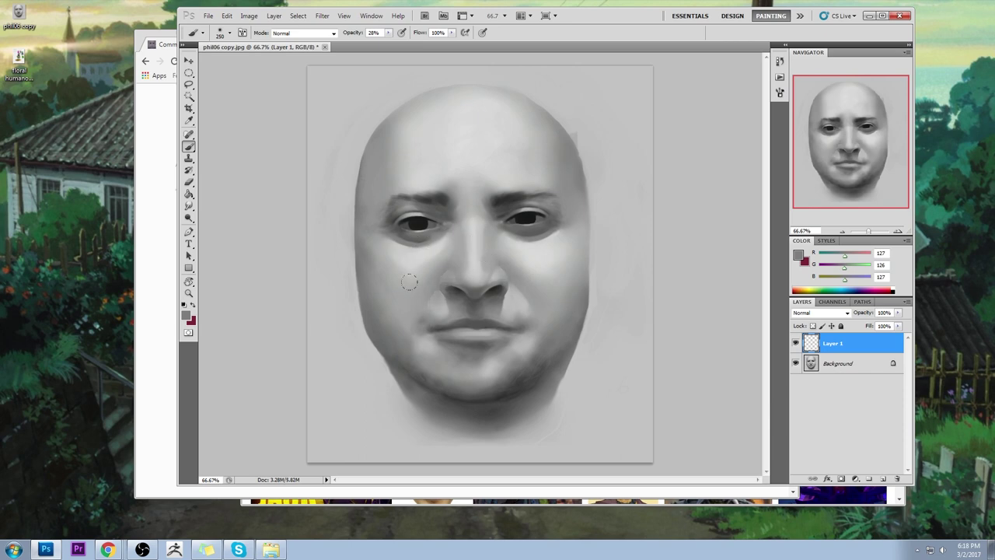
Erase excess glaze around the nose with the 80 px textured eraser tip, starting at 20 px and enlarging it.
key("e")
right_click(520, 253)
left_click(627, 394)
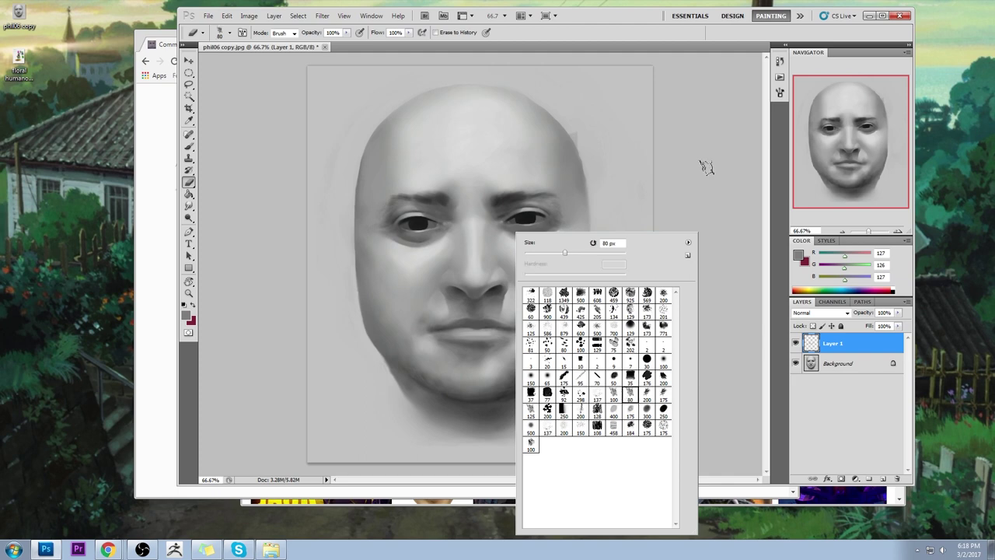
left_click(706, 164)
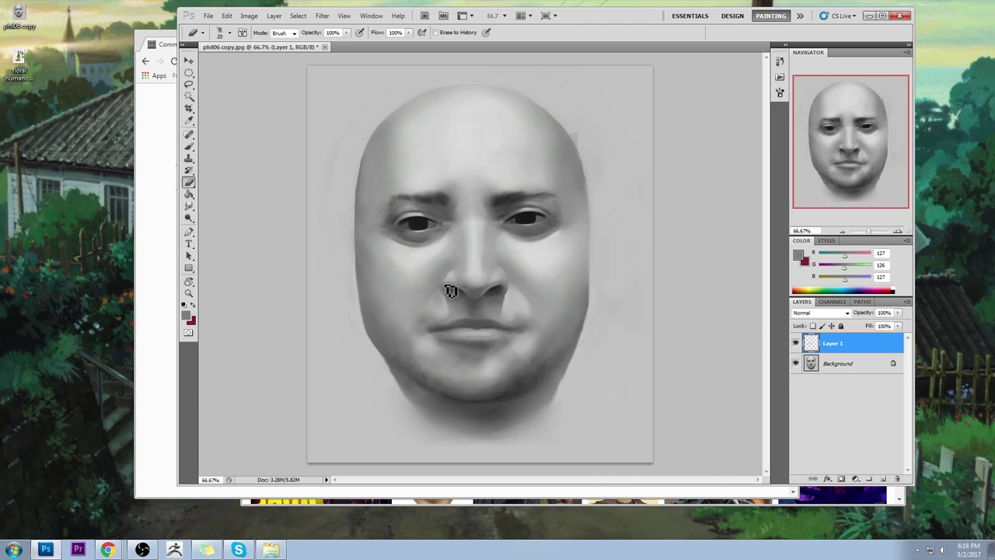
key("bracketright")
key("bracketright")
key("bracketright")
Return to the Brush tool and merge the glaze layer into the Background.
key("b")
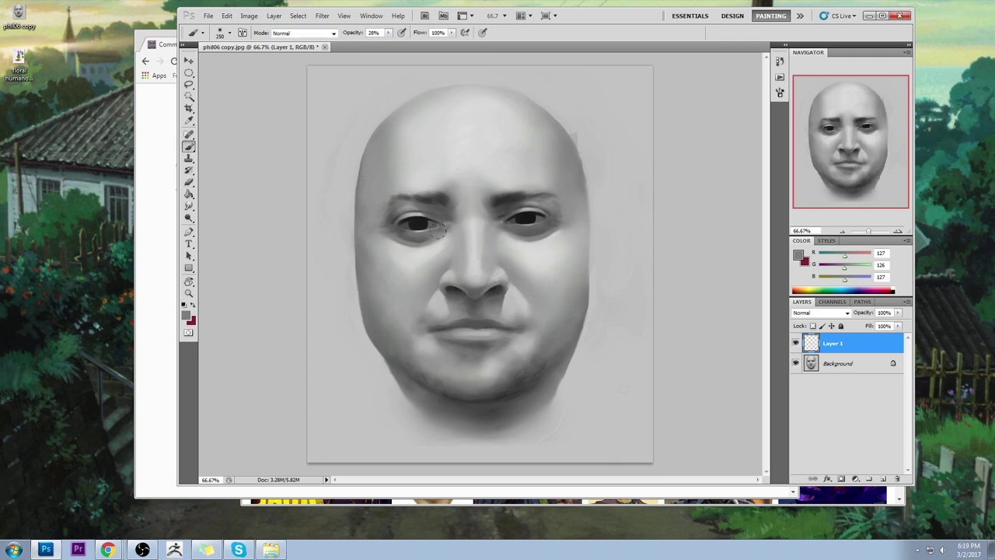
right_click(480, 231)
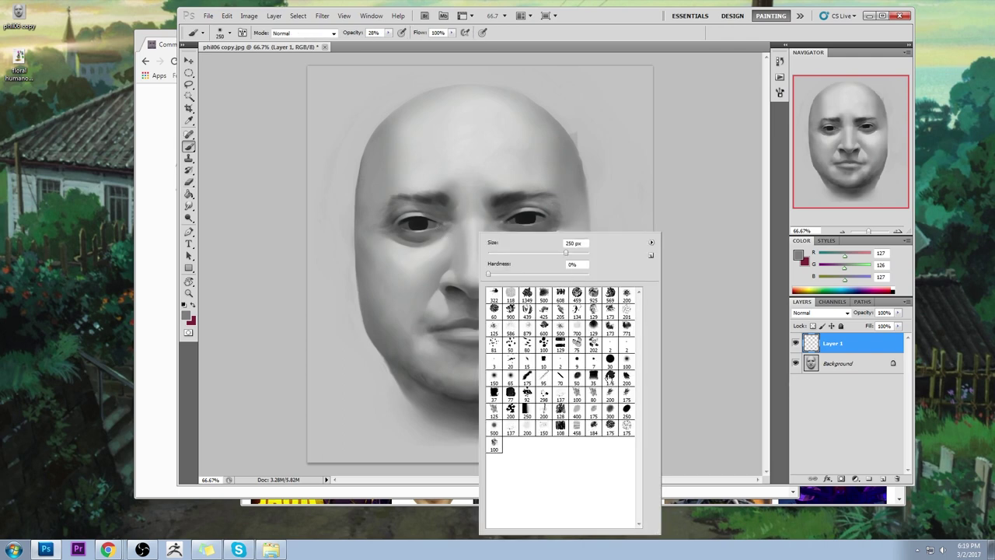
left_click(688, 262)
right_click(859, 349)
left_click(894, 316)
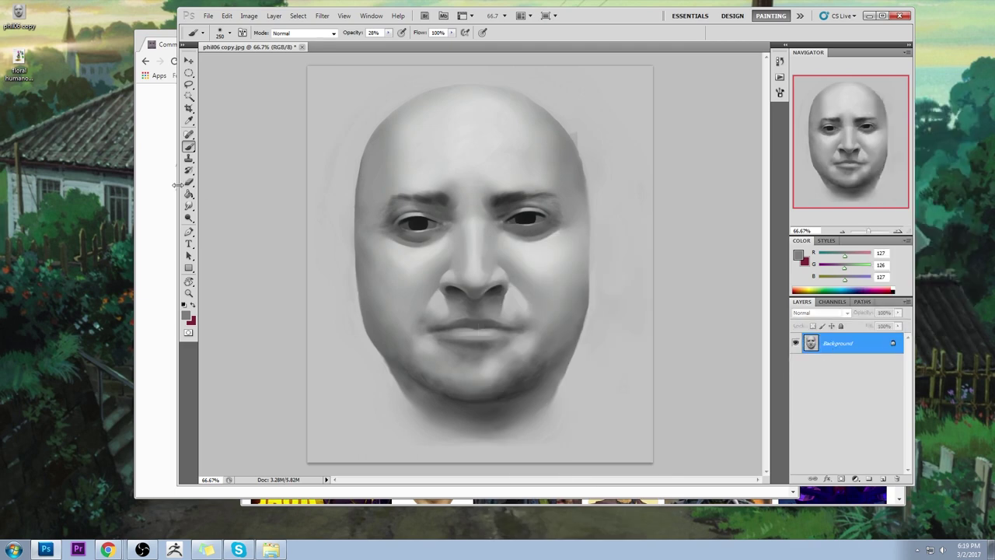
Smudge the forehead tones with a 40 px tip, and lower the smudge strength to 47%.
left_click_drag(188, 206, 229, 205)
key("bracketright")
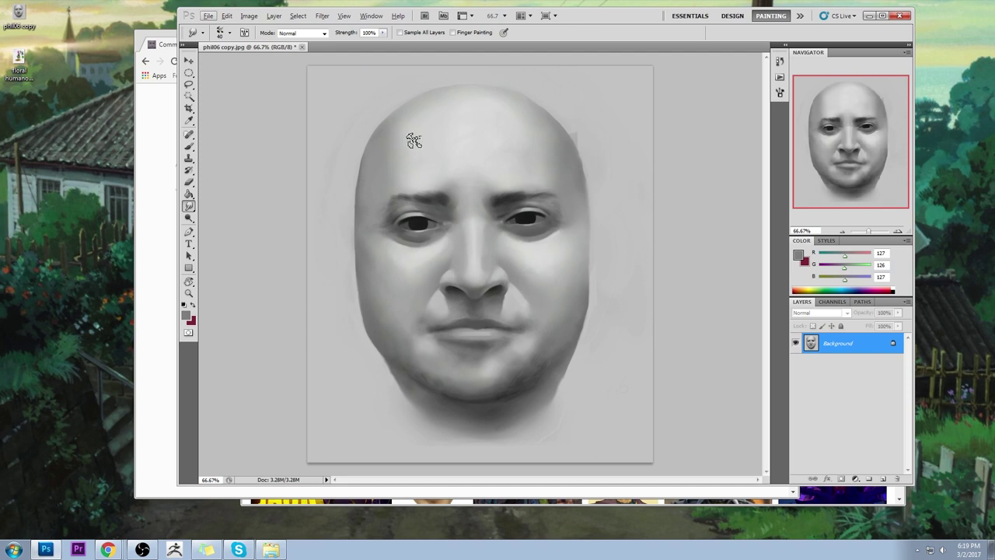
left_click_drag(383, 33, 365, 40)
Choose the 80 px textured brush for painting and reduce its size to 20 px.
key("b")
right_click(513, 174)
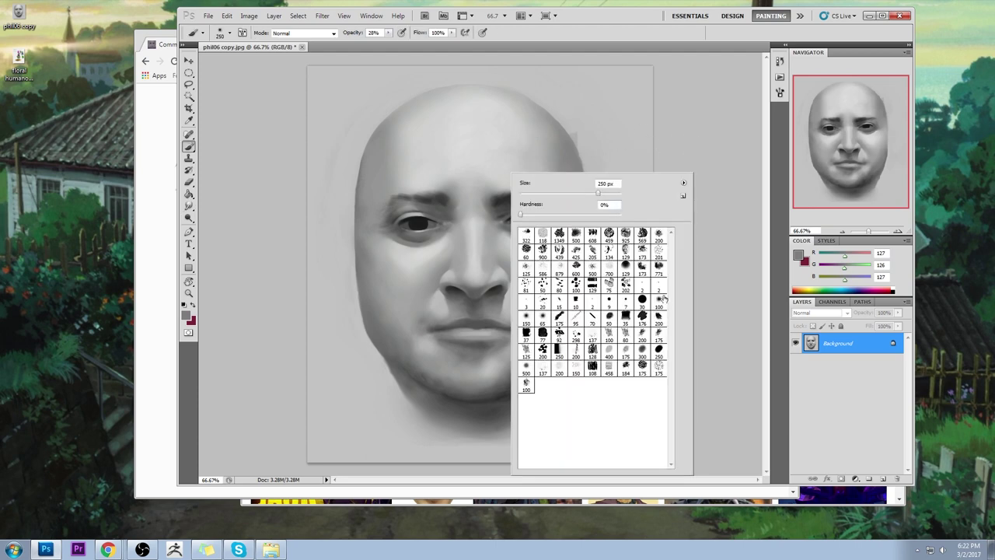
left_click(629, 331)
left_click(658, 126)
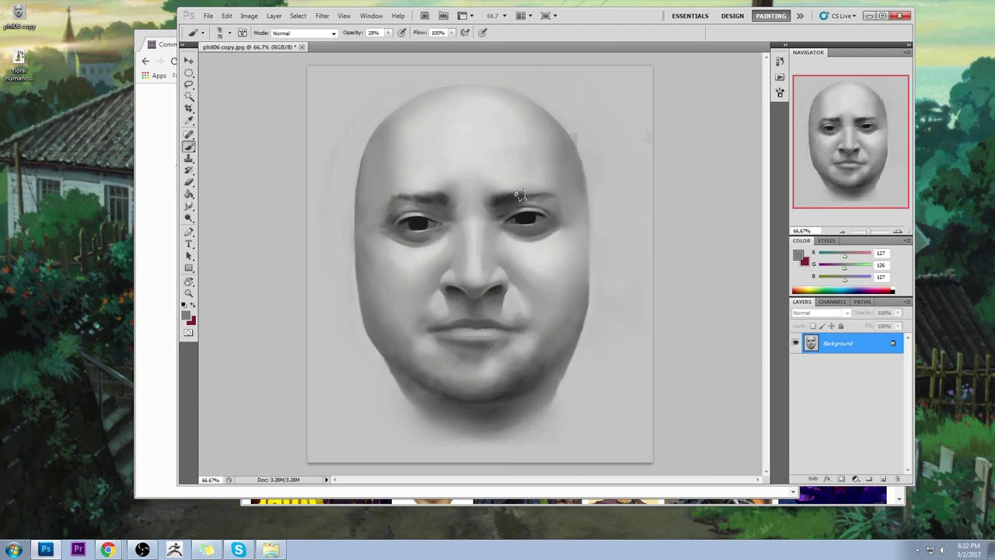
key("bracketleft")
key("bracketleft")
key("bracketleft")
key("bracketleft")
key("bracketleft")
Blend the lower edges of both eye bags at 45% brush opacity, alternating sampled shadow and light cheek greys.
left_click(514, 236, "alt")
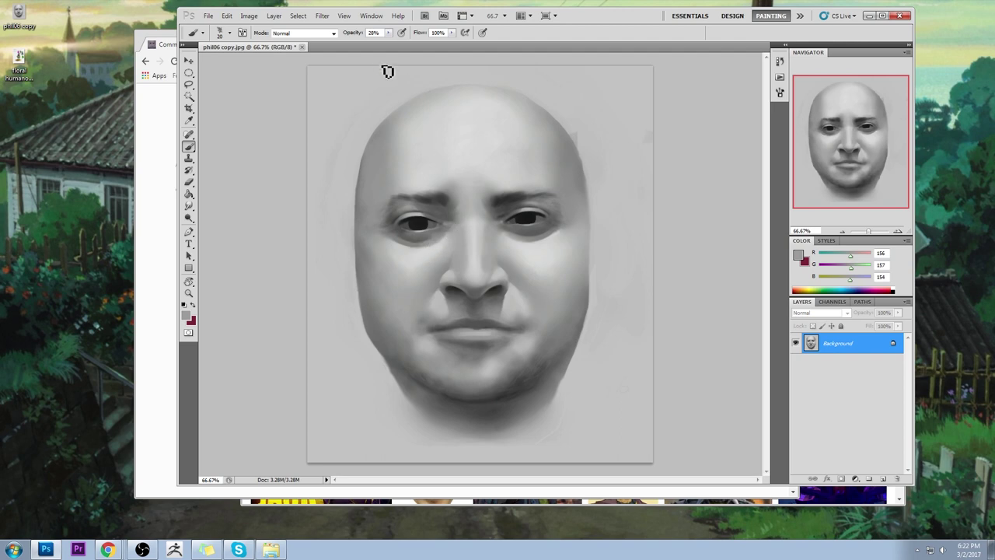
left_click(388, 32)
left_click_drag(386, 43, 398, 43)
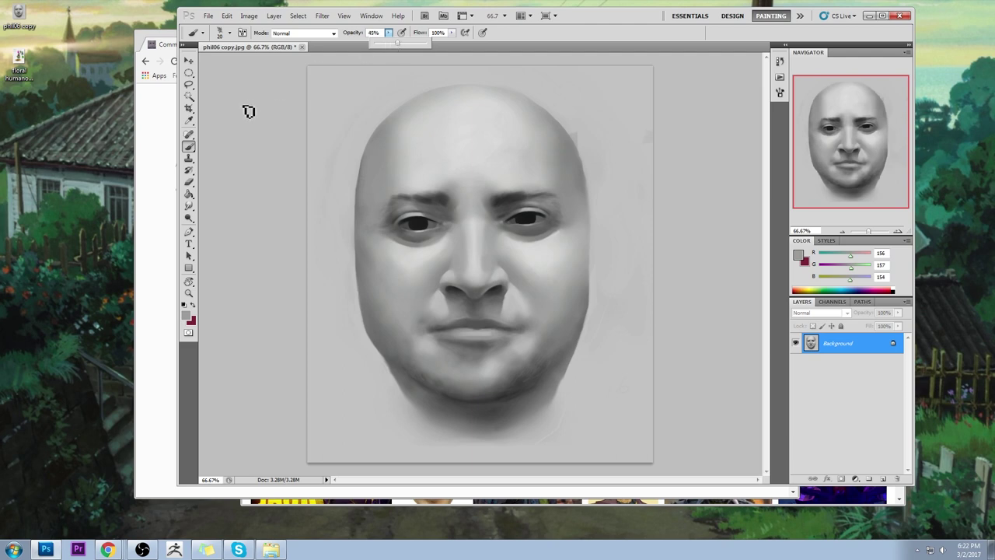
left_click(248, 111)
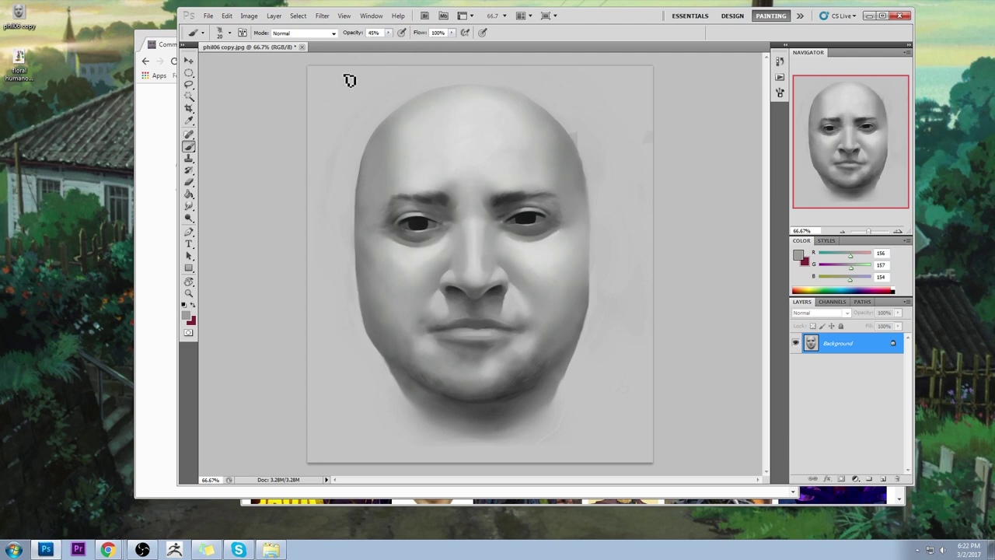
left_click(446, 246, "alt")
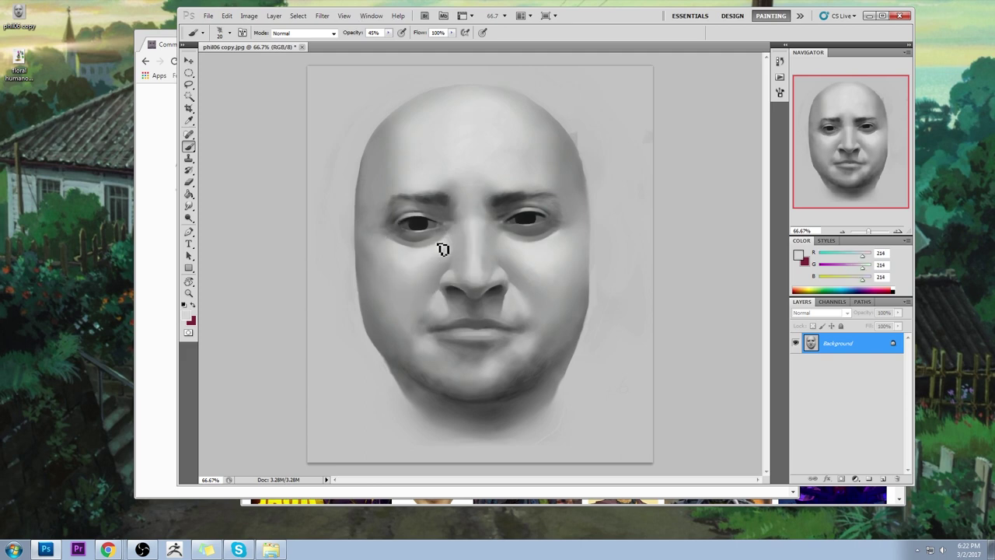
left_click(519, 247, "alt")
left_click(516, 231, "alt")
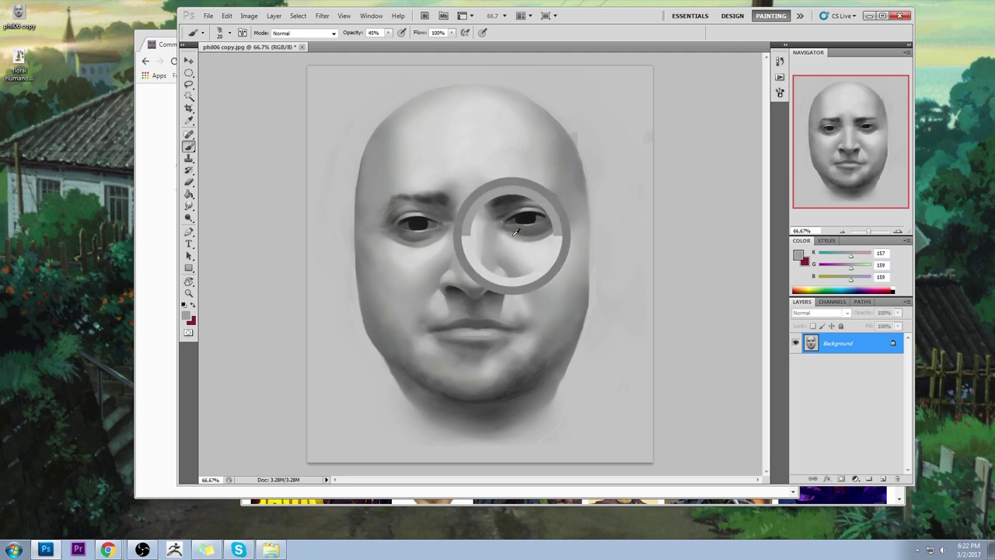
left_click_drag(516, 231, 519, 237)
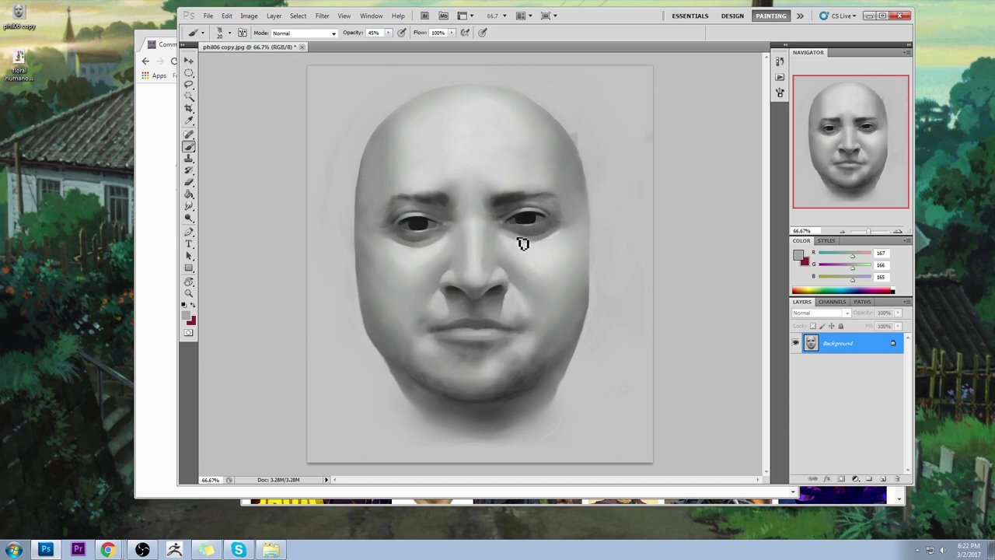
left_click(520, 239, "alt")
left_click(449, 235, "alt")
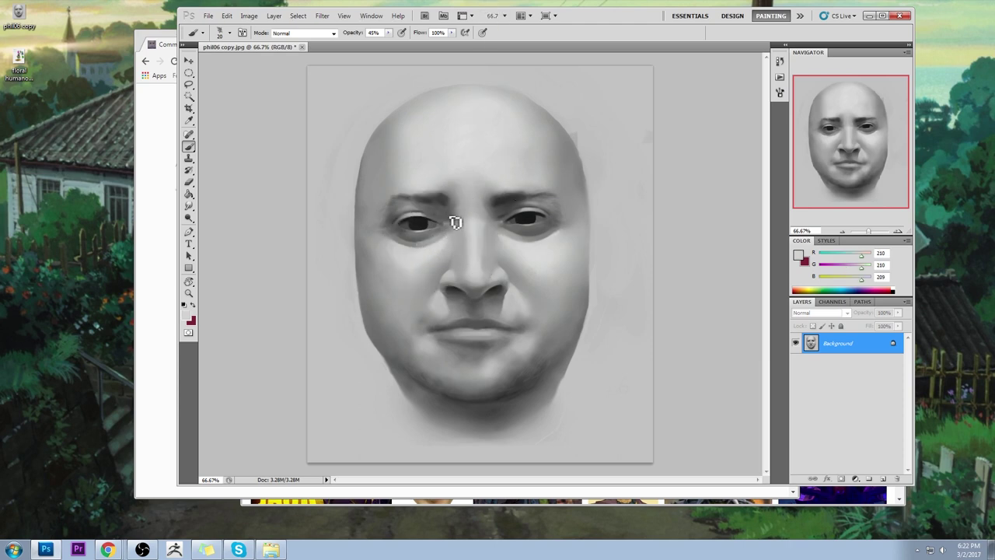
Touch up the inner eye corners beside the nose bridge with sampled greys, and smudge them at 47% strength.
left_click(454, 219, "alt")
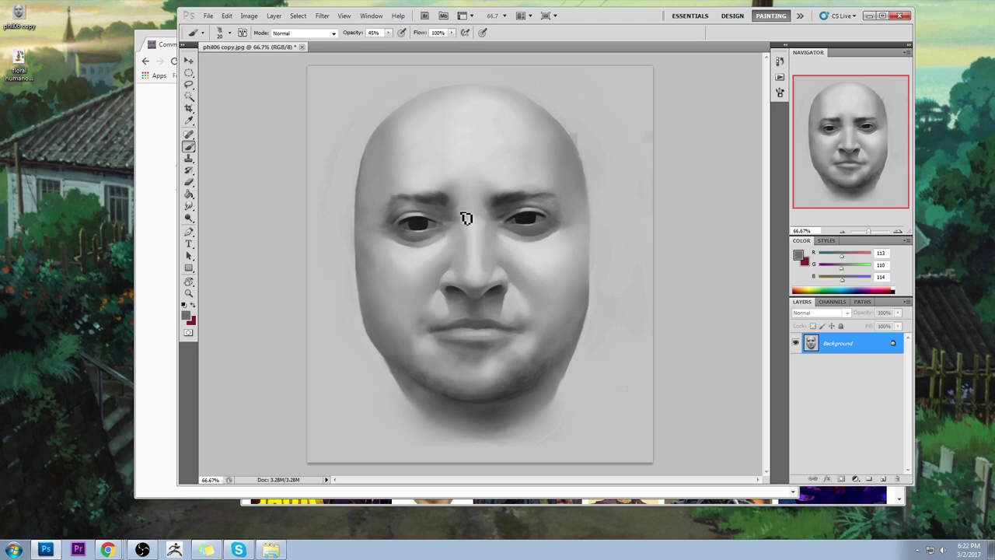
left_click(492, 220, "alt")
left_click(190, 206)
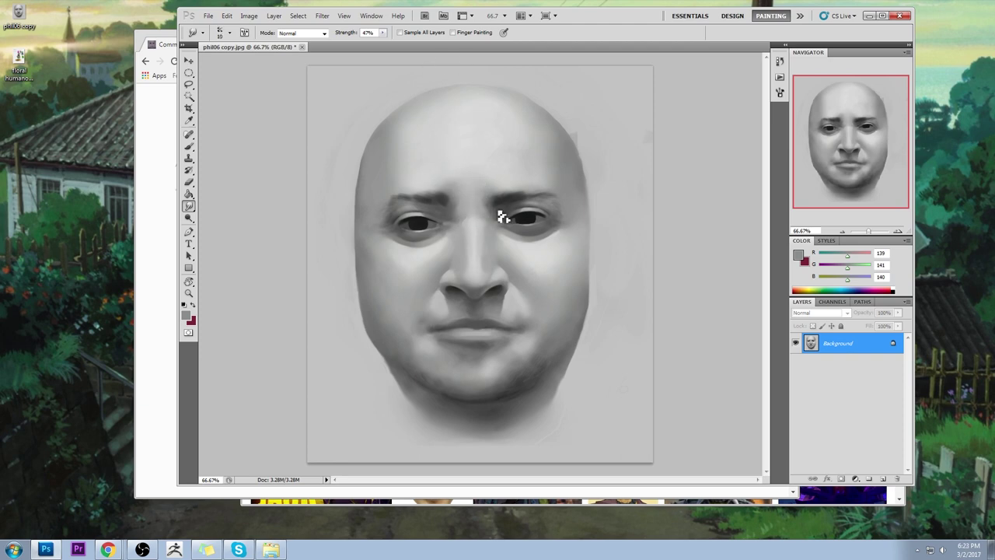
Retouch the nose bridge beside the right-hand eye's inner corner with sampled light and mid greys at 45% brush opacity.
key("b")
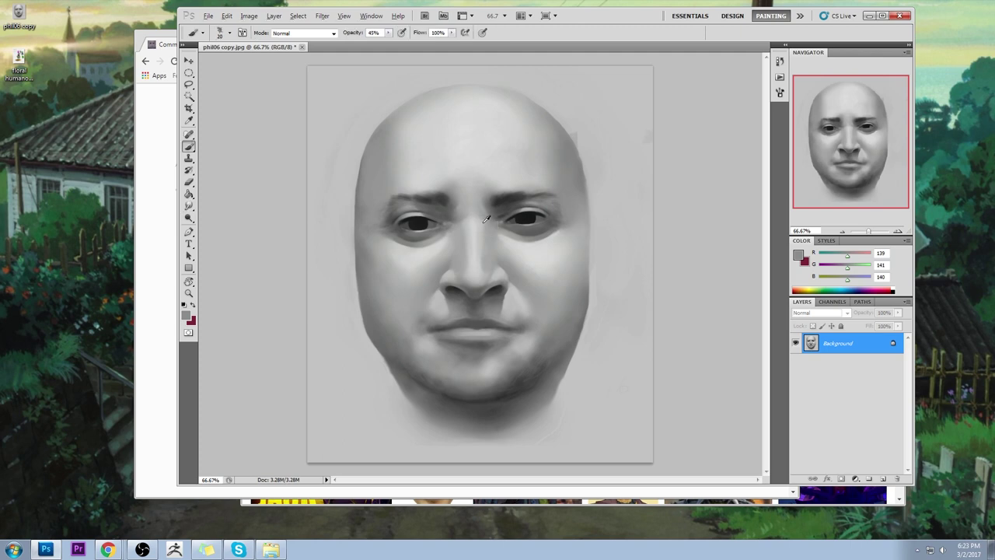
left_click(484, 224, "alt")
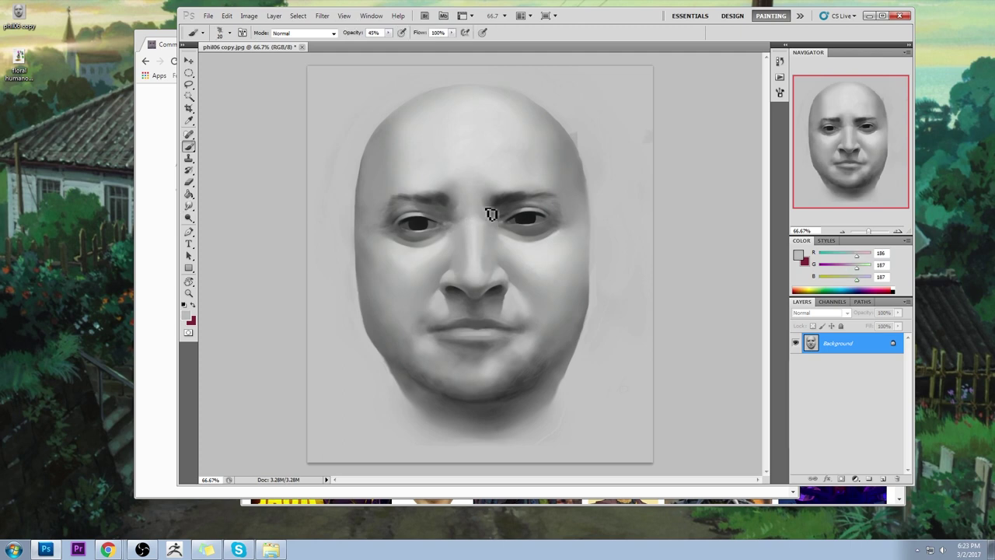
left_click(488, 216, "alt")
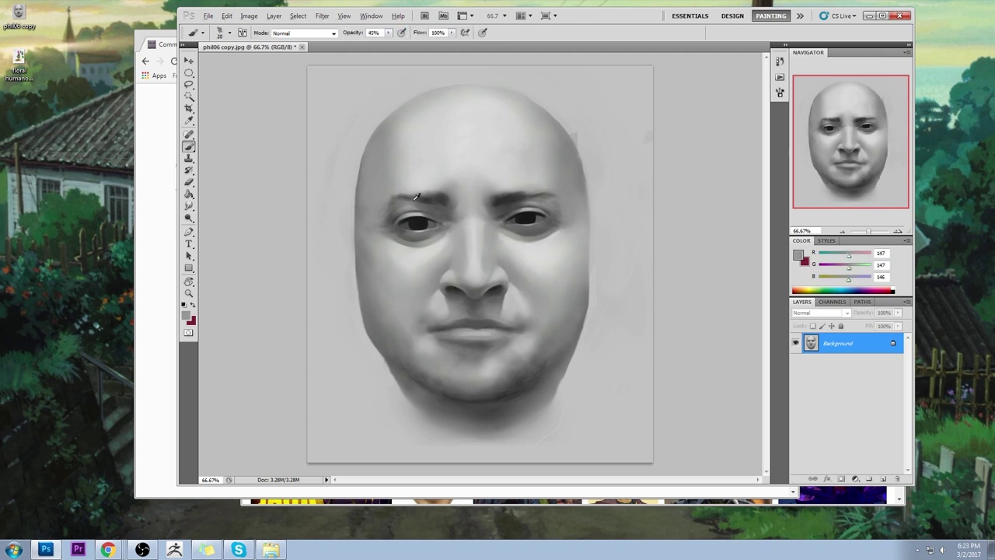
Touch up the left-hand brow with its sampled dark grey, and smudge it at 47% strength with a larger tip.
left_click(402, 202, "alt")
left_click(188, 206)
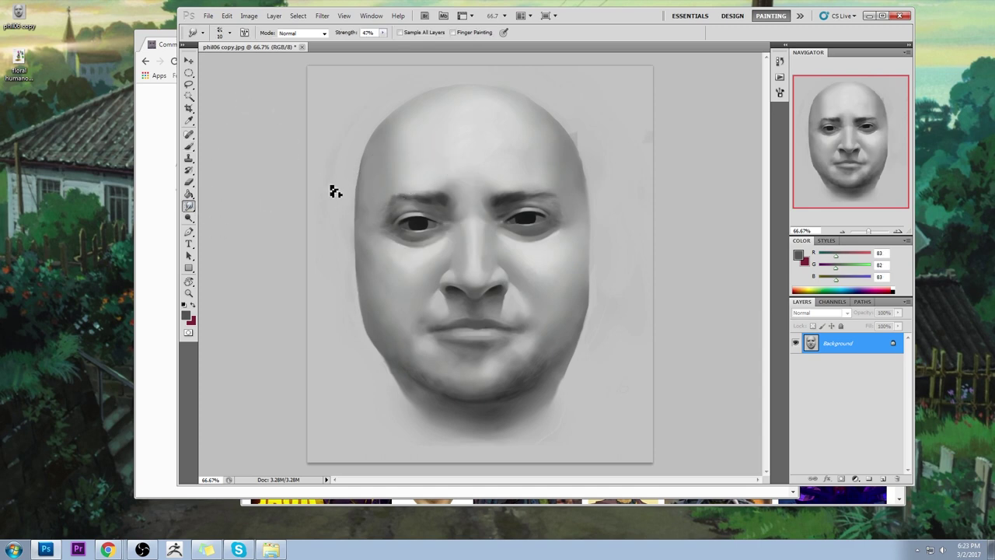
key("bracketright")
key("bracketright")
key("bracketright")
left_click_drag(420, 193, 426, 194)
Define the inner ends of both brows with sampled dark and mid greys, using a 7 px brush at 100% opacity.
key("b")
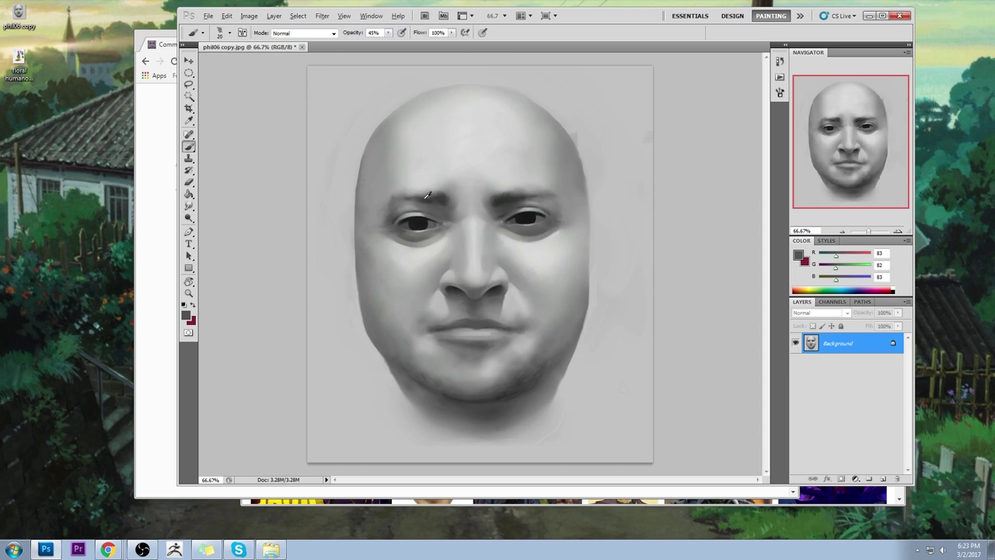
left_click(438, 202, "alt")
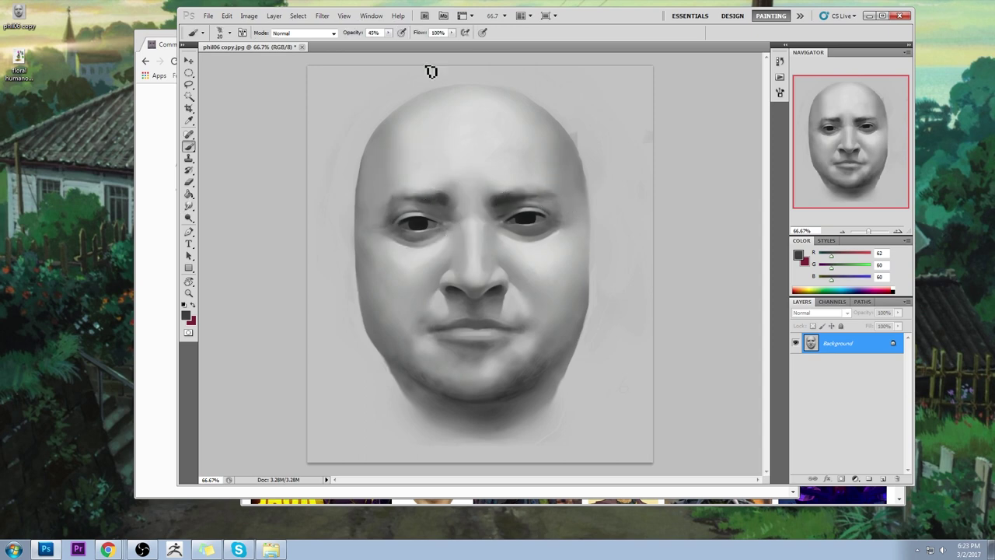
left_click(449, 194, "alt")
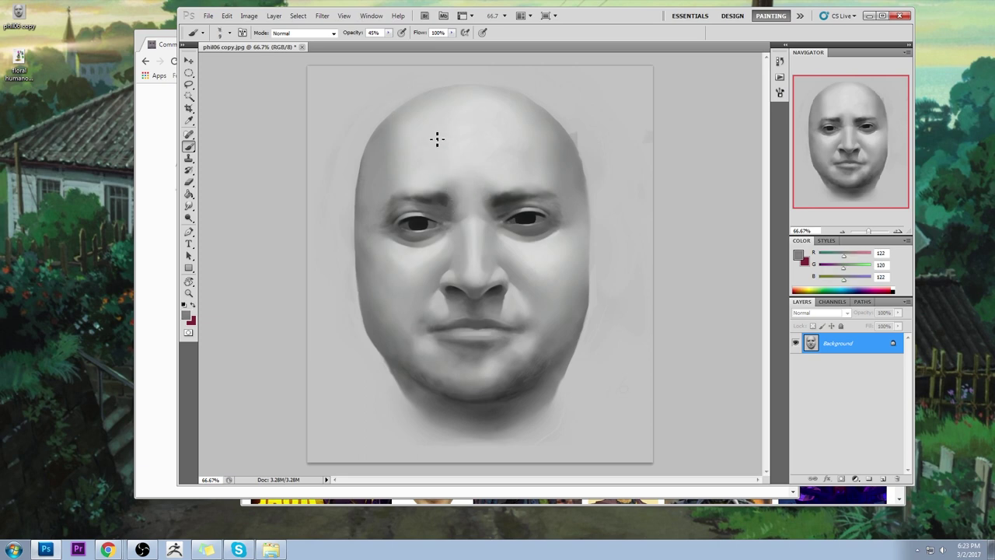
key("0")
left_click(449, 191, "alt")
left_click(450, 200, "alt")
left_click(495, 196, "alt")
left_click(492, 200, "alt")
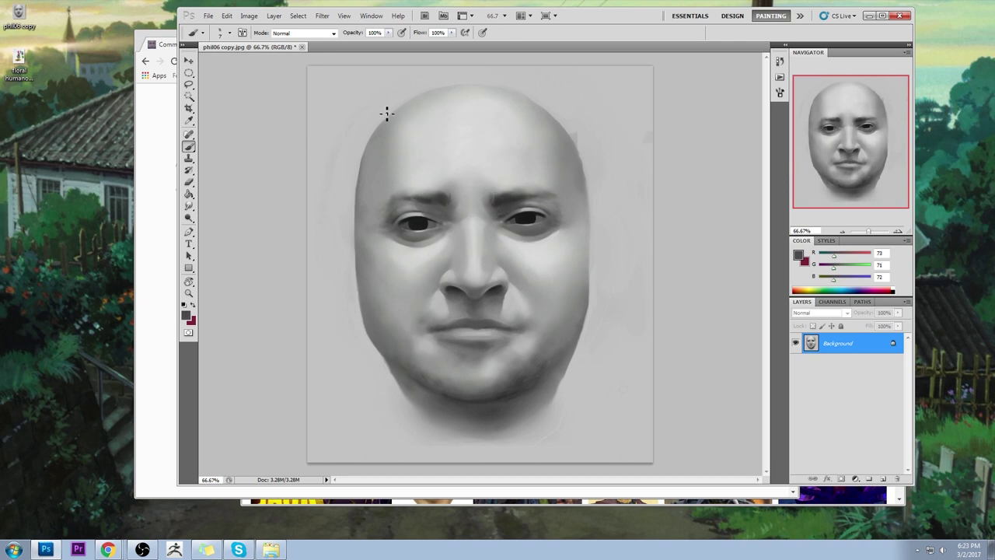
Refine the lower inner brow edges with sampled greys, and smudge the left-hand brow's inner end with a smaller tip.
left_click(499, 202, "alt")
left_click(453, 203, "alt")
left_click(455, 209, "alt")
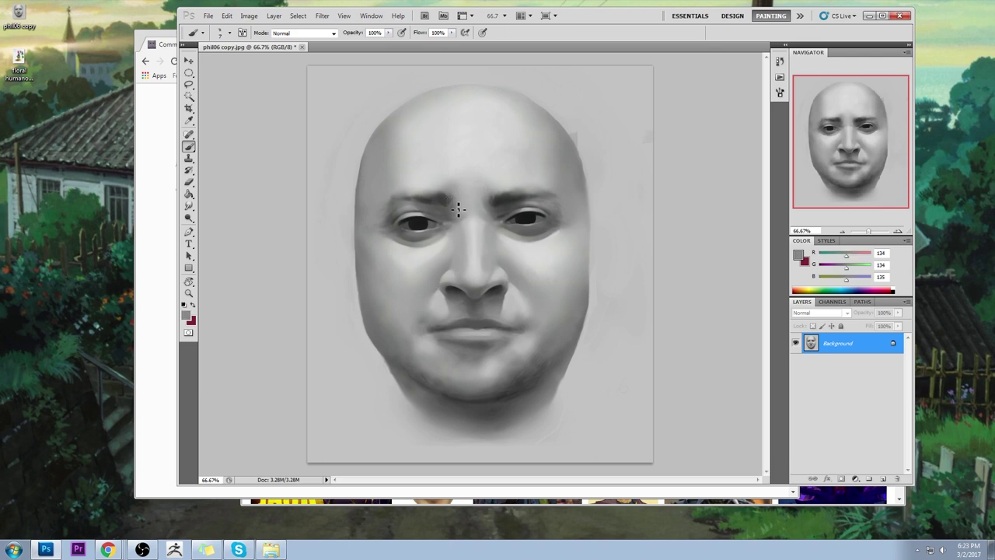
left_click(455, 208, "alt")
left_click(192, 207)
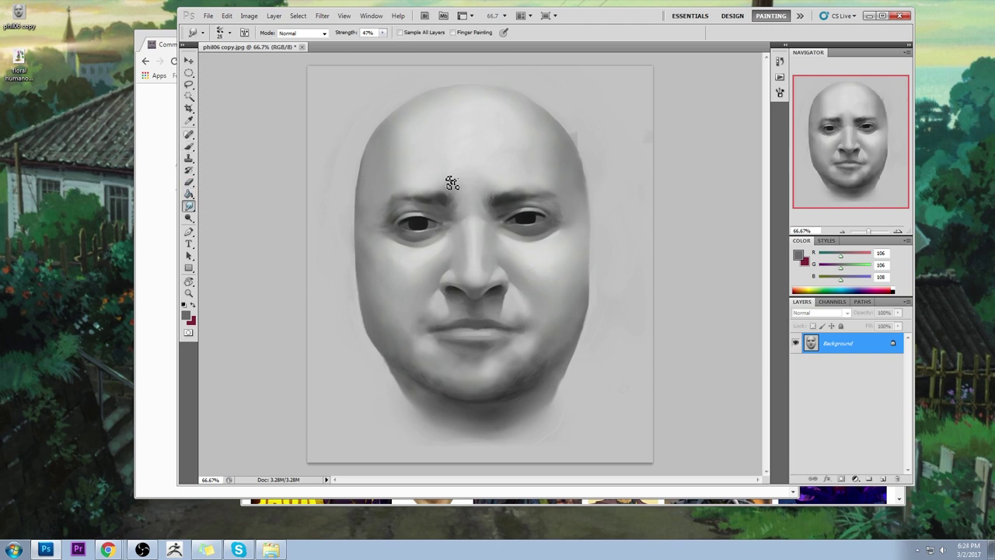
key("bracketleft")
key("bracketleft")
left_click_drag(456, 197, 443, 207)
Choose the 100 px soft round brush for painting.
key("b")
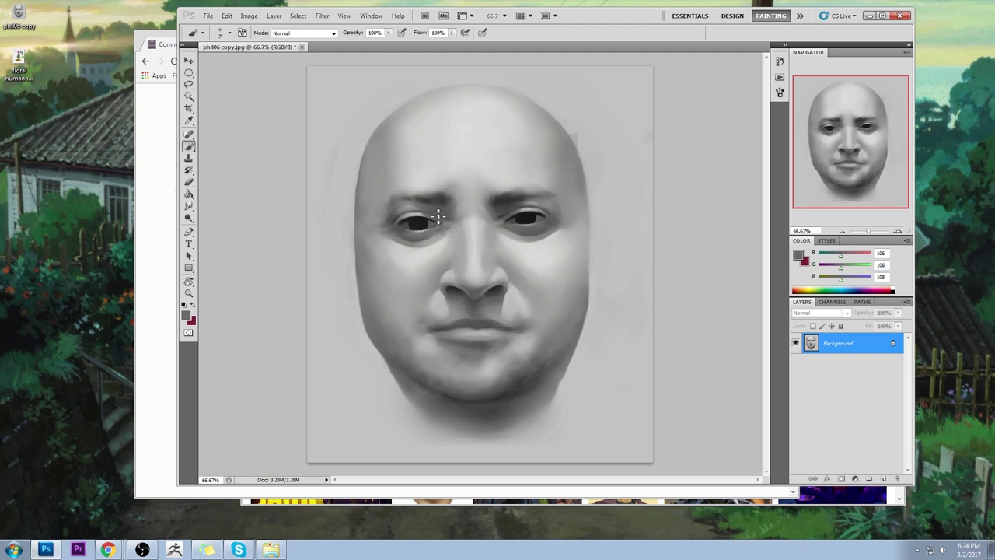
right_click(527, 218)
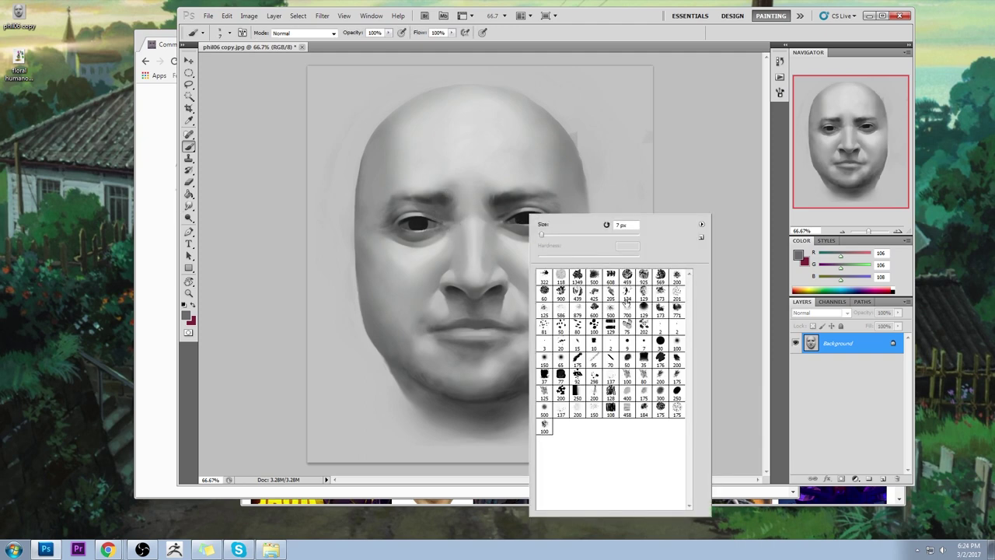
left_click(676, 342)
left_click(718, 260)
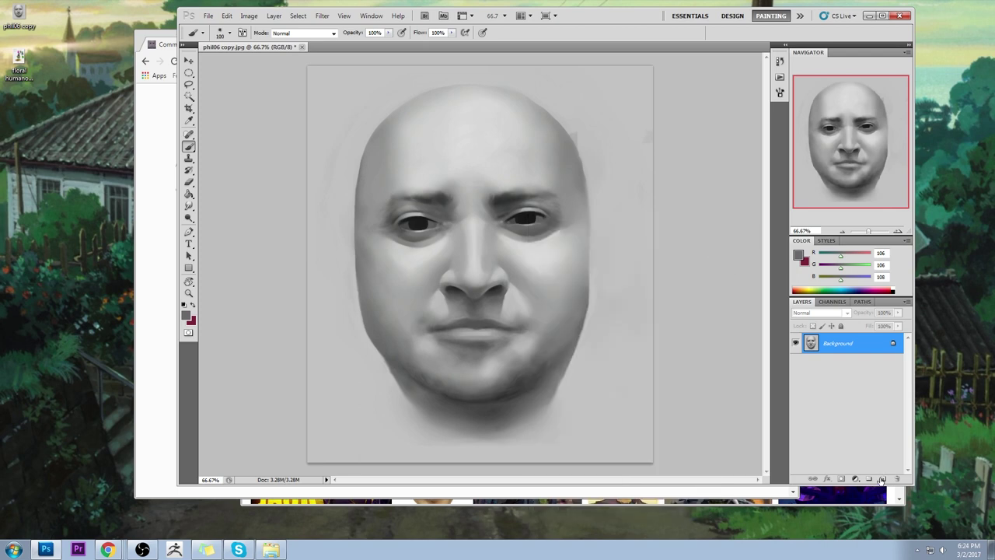
Shade the eye area softly on a new layer with near-black sampled from the pupil, at 35% opacity and a reduced brush size.
left_click(882, 478)
left_click(526, 218, "alt")
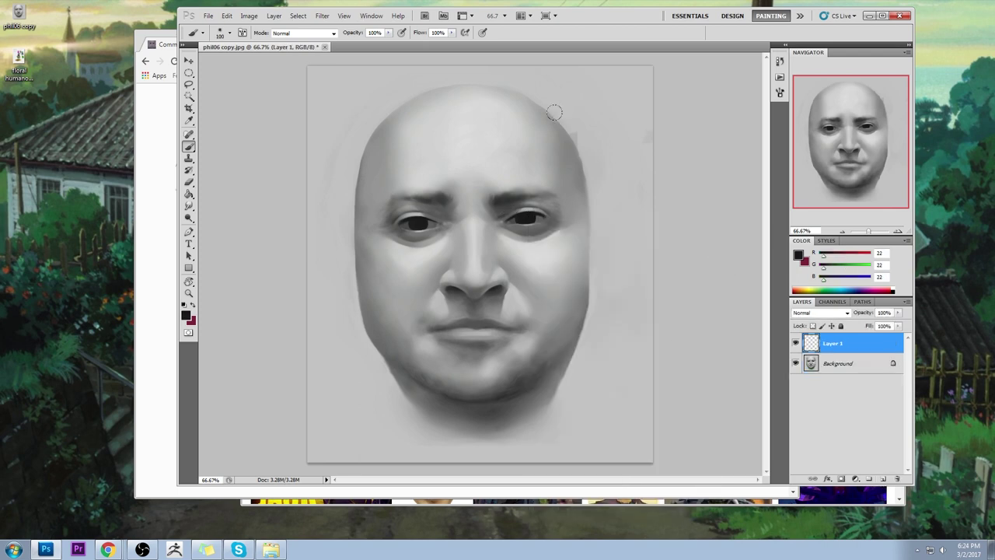
left_click(389, 33)
key("bracketleft")
key("e")
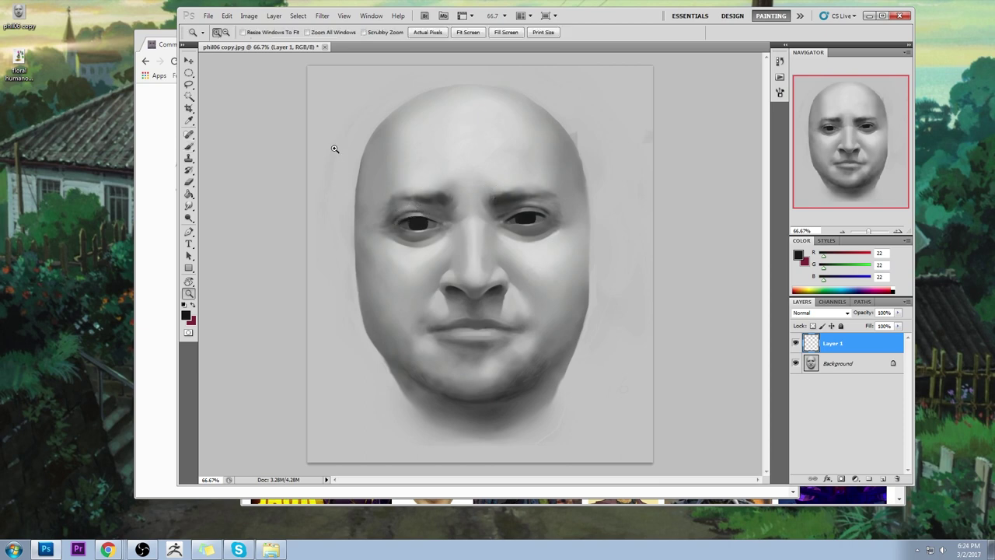
scroll(595, 267, "up", 2)
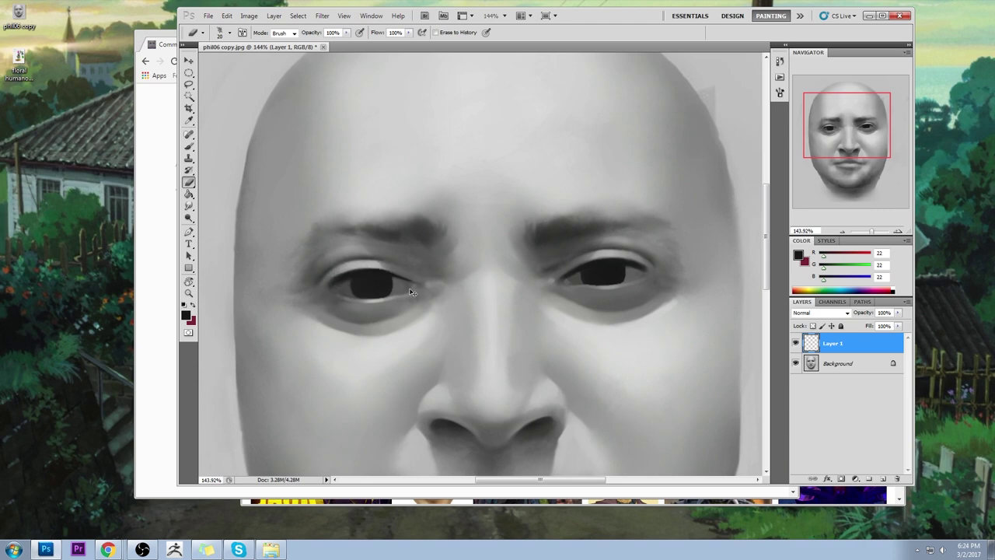
key("ctrl+minus")
key("ctrl+minus")
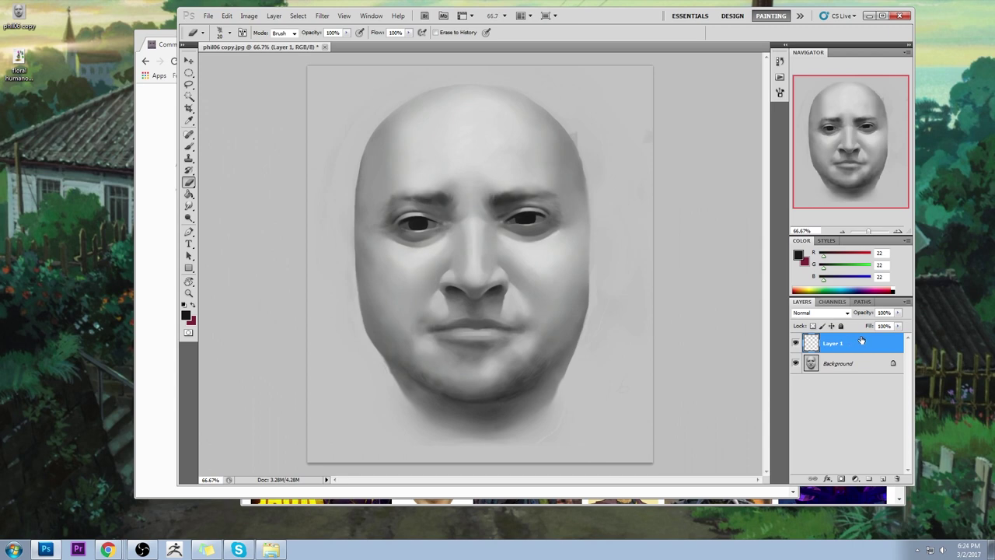
Duplicate Layer 1 and merge the copy down into it, twice in a row.
right_click(861, 342)
left_click(894, 131)
left_click(588, 169)
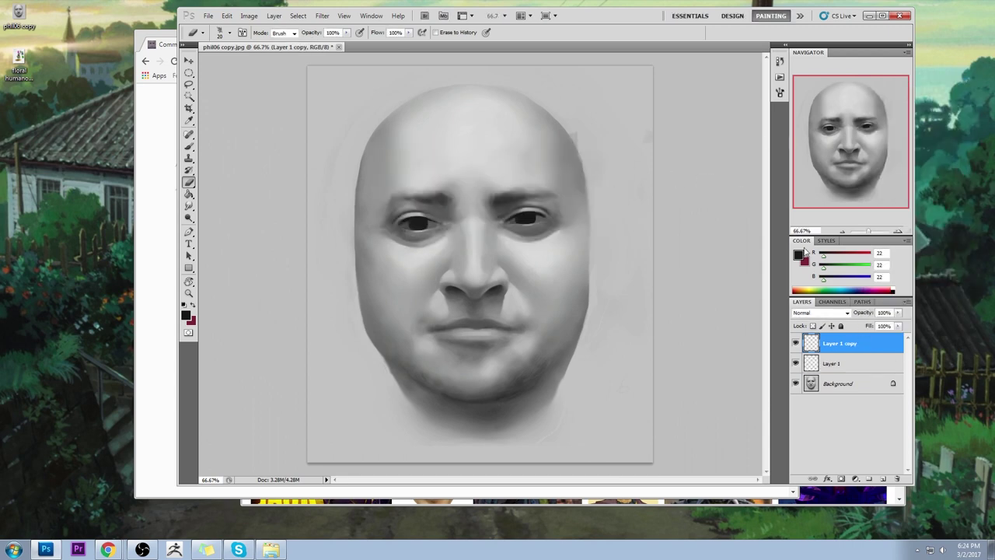
right_click(856, 344)
left_click(872, 318)
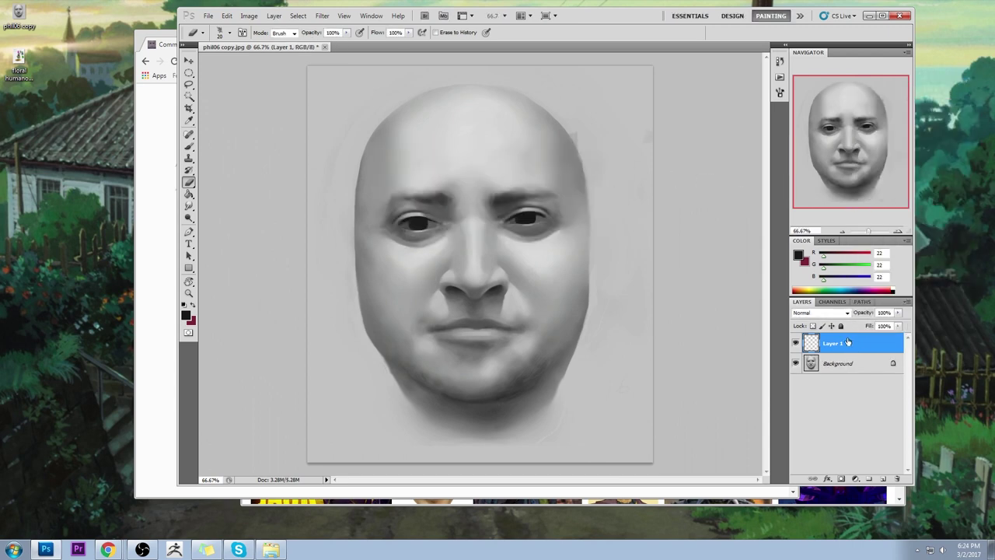
right_click(847, 342)
left_click(929, 138)
left_click(589, 168)
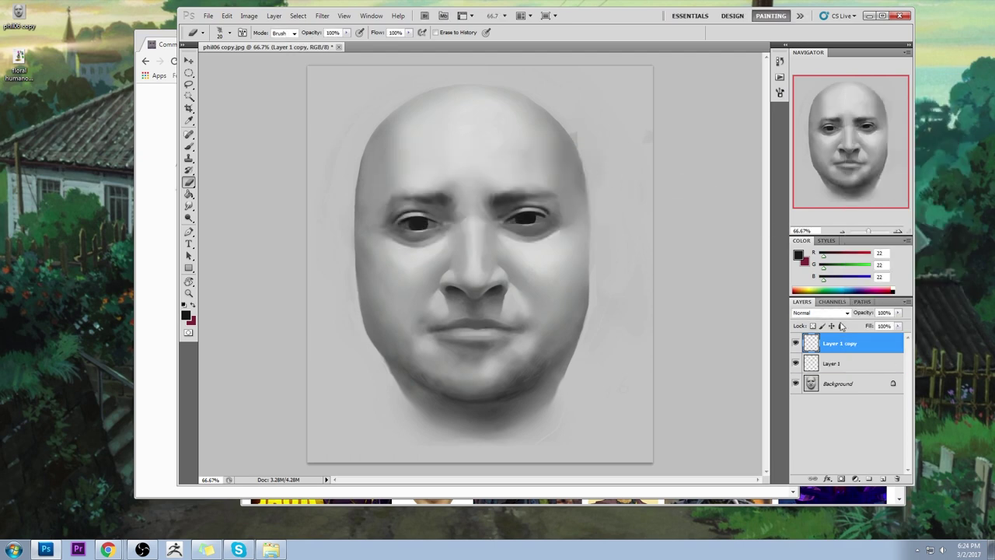
right_click(852, 345)
left_click(874, 315)
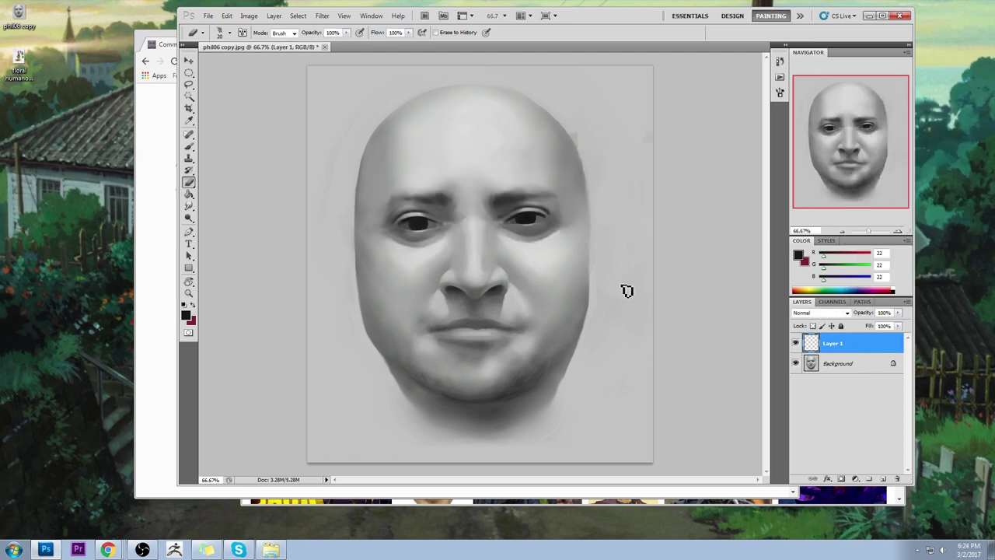
Choose a soft round tip for the eraser.
right_click(544, 218)
left_click(697, 337)
left_click(695, 113)
Sample the near-black of the right-hand eye for painting, and set the brush to 30 px at 100% opacity.
key("b")
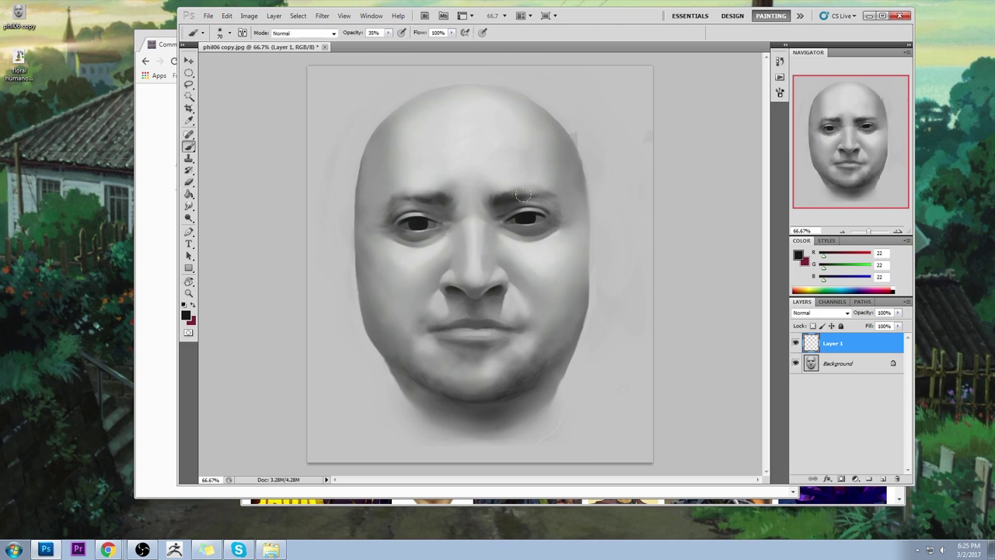
left_click(529, 211, "alt")
left_click_drag(391, 36, 374, 41)
left_click_drag(390, 32, 395, 45)
left_click_drag(388, 32, 390, 42)
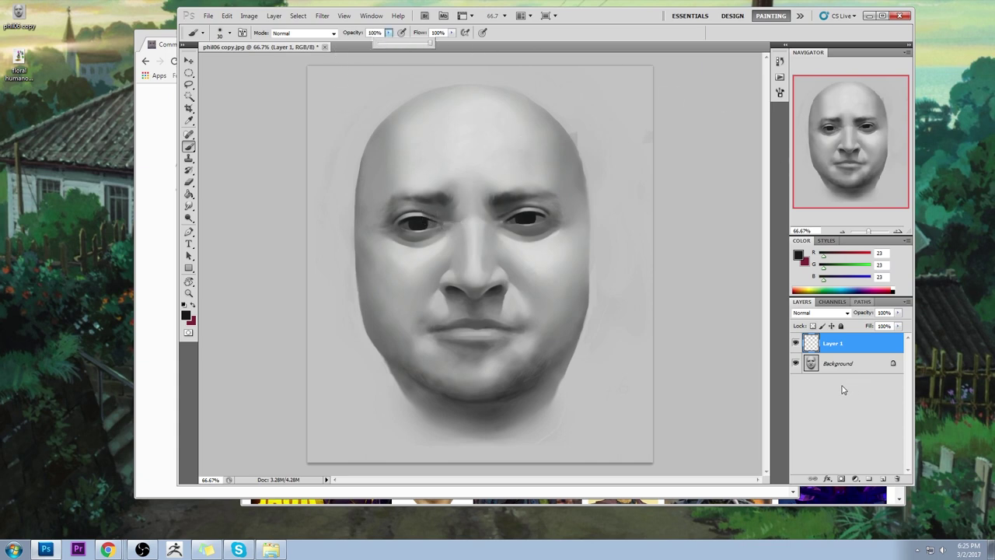
Add a new layer and fill it with the light grey sampled from the portrait's background.
key("g")
left_click(633, 318, "alt")
left_click(648, 318)
key("ctrl+z")
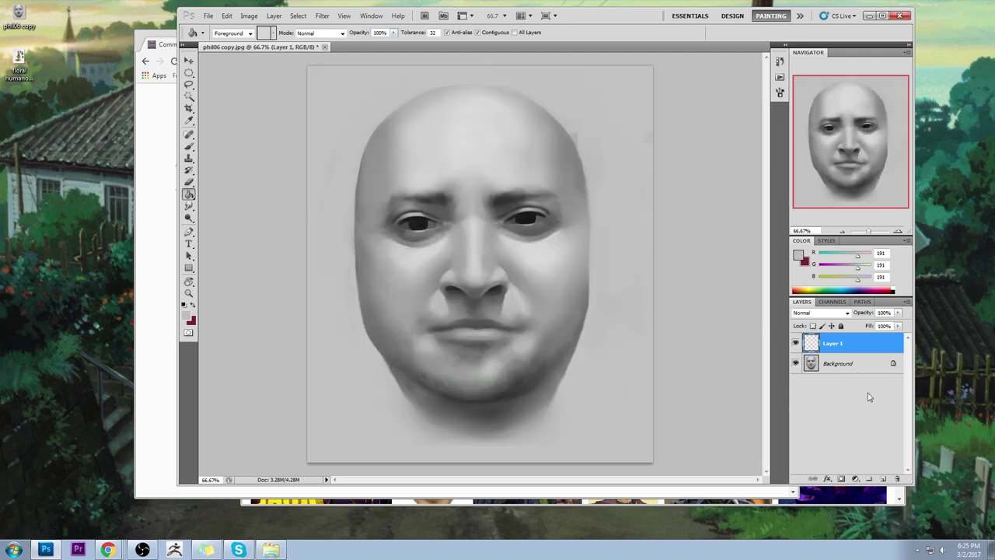
left_click(880, 479)
left_click(597, 375)
Draw a closed black outline with a spiky, zigzag upper edge across the grey layer, adding a small V below its right-hand valleys.
left_click(796, 255)
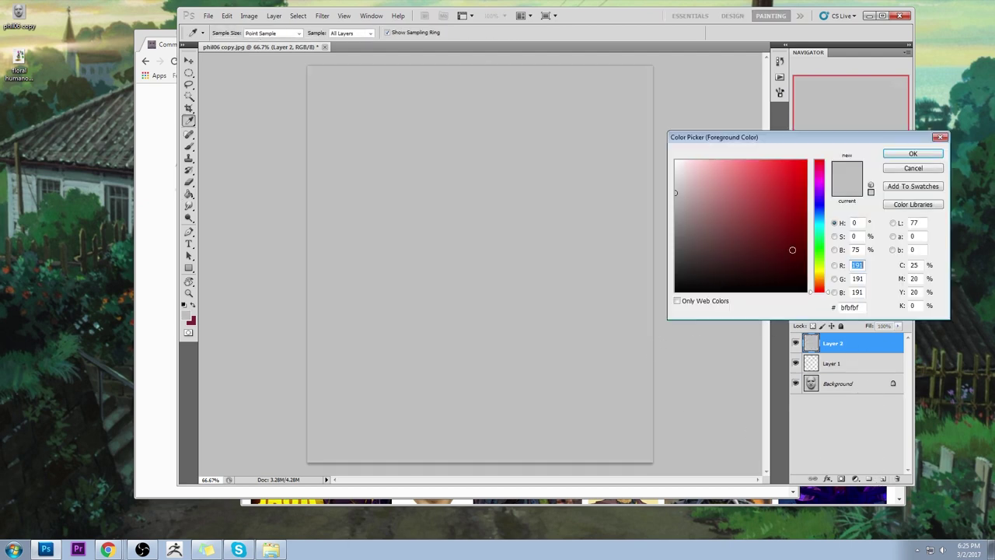
type("0")
left_click(913, 154)
key("b")
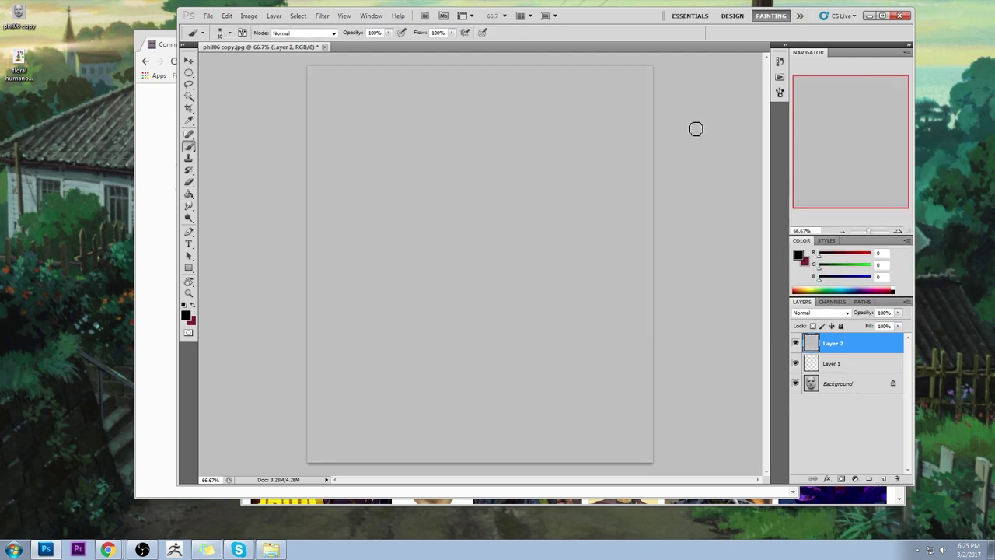
mouse_move(341, 228)
left_mouse_down()
mouse_move(377, 157)
mouse_move(398, 248)
mouse_move(427, 293)
mouse_move(441, 152)
mouse_move(447, 255)
mouse_move(471, 285)
mouse_move(483, 354)
mouse_move(492, 248)
mouse_move(513, 233)
mouse_move(528, 260)
mouse_move(535, 386)
mouse_move(562, 218)
mouse_move(569, 288)
mouse_move(602, 204)
mouse_move(618, 299)
mouse_move(634, 249)
left_mouse_up()
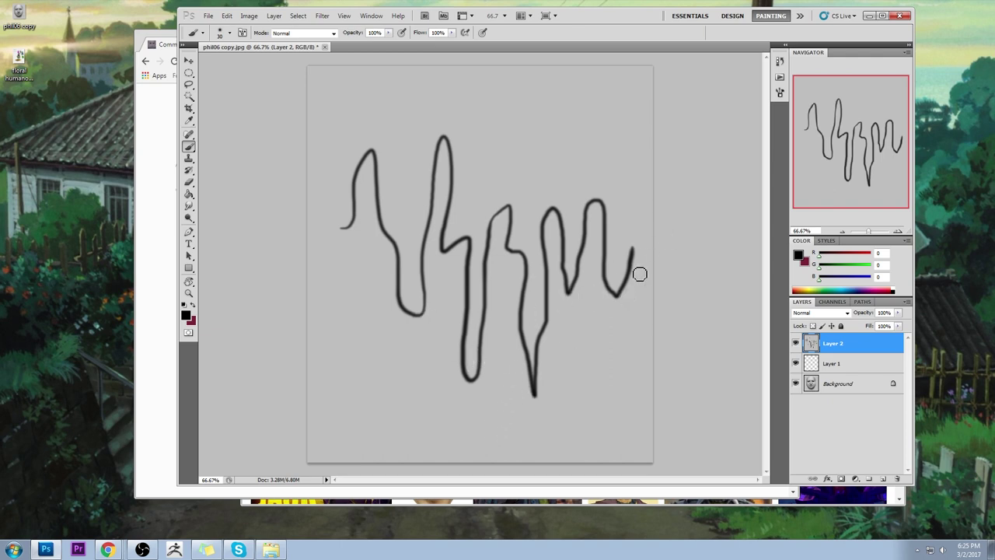
mouse_move(569, 304)
left_mouse_down()
mouse_move(597, 336)
mouse_move(620, 293)
left_mouse_up()
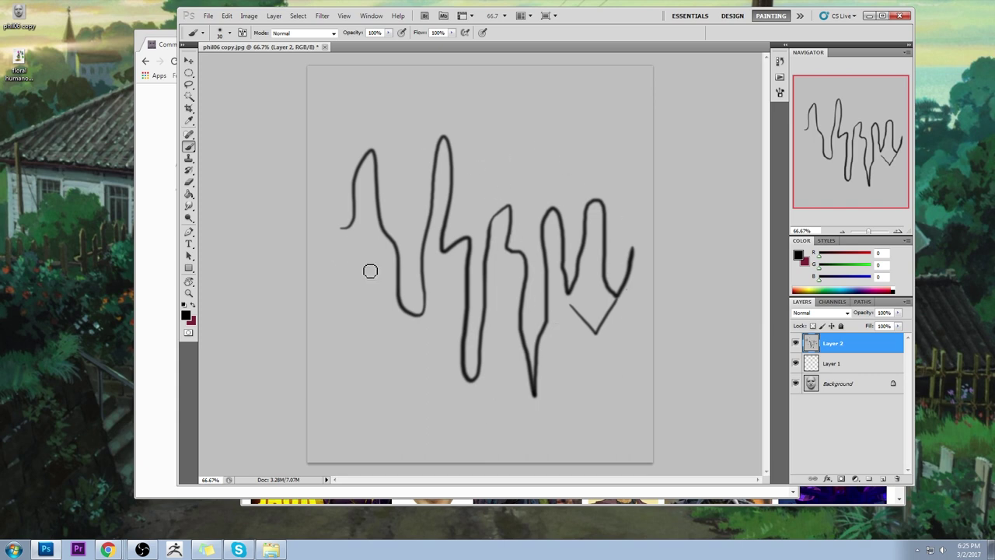
mouse_move(338, 228)
left_mouse_down()
mouse_move(355, 353)
mouse_move(403, 410)
mouse_move(648, 397)
mouse_move(634, 244)
left_mouse_up()
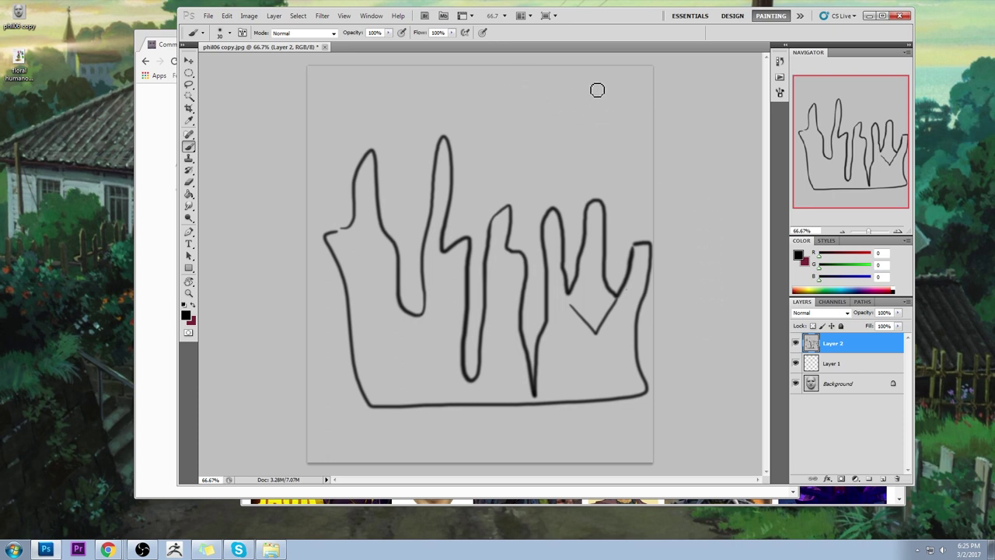
Sketch a rounded box of circles above the outline's right-hand peaks, with arrows leading to two valleys scribbled in black.
mouse_move(597, 79)
left_mouse_down()
mouse_move(568, 82)
mouse_move(619, 171)
mouse_move(605, 111)
left_mouse_up()
mouse_move(559, 93)
left_mouse_down()
mouse_move(544, 103)
mouse_move(562, 126)
mouse_move(559, 160)
mouse_move(575, 145)
mouse_move(556, 182)
left_mouse_up()
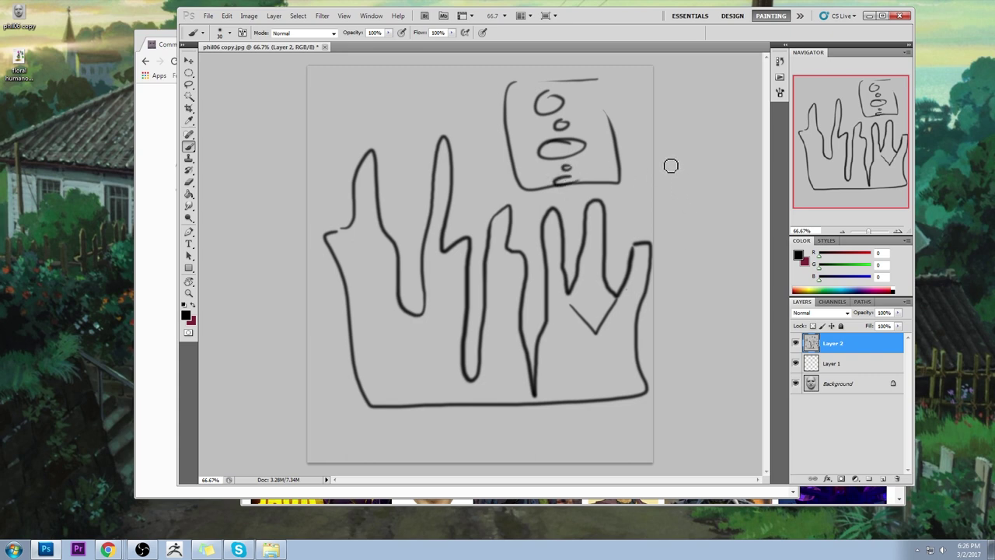
mouse_move(535, 87)
left_mouse_down()
mouse_move(628, 140)
mouse_move(610, 198)
mouse_move(601, 200)
mouse_move(601, 191)
mouse_move(575, 226)
mouse_move(567, 220)
mouse_move(621, 185)
mouse_move(615, 227)
mouse_move(638, 220)
left_mouse_up()
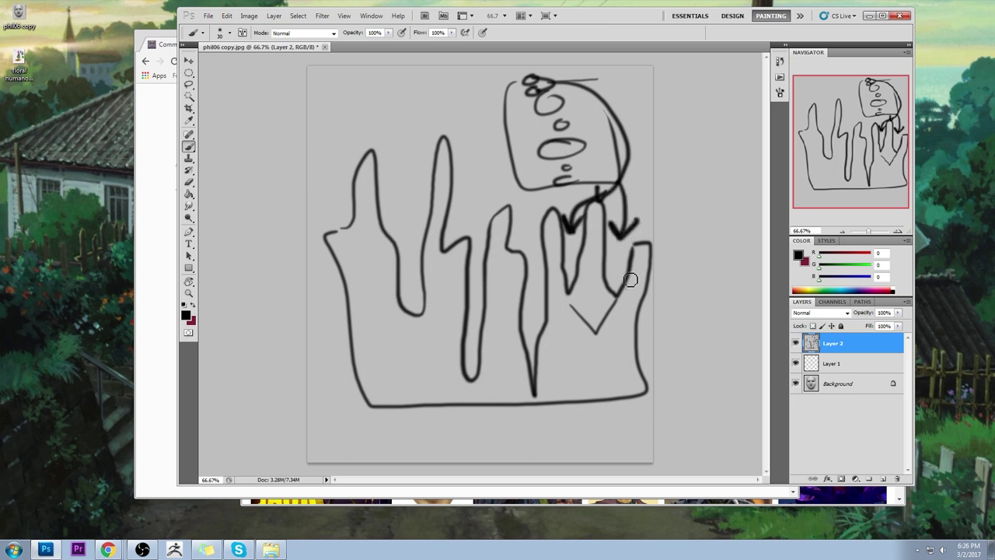
mouse_move(622, 296)
left_mouse_down()
mouse_move(620, 281)
mouse_move(573, 289)
mouse_move(580, 252)
left_mouse_up()
left_click_drag(535, 94, 530, 86)
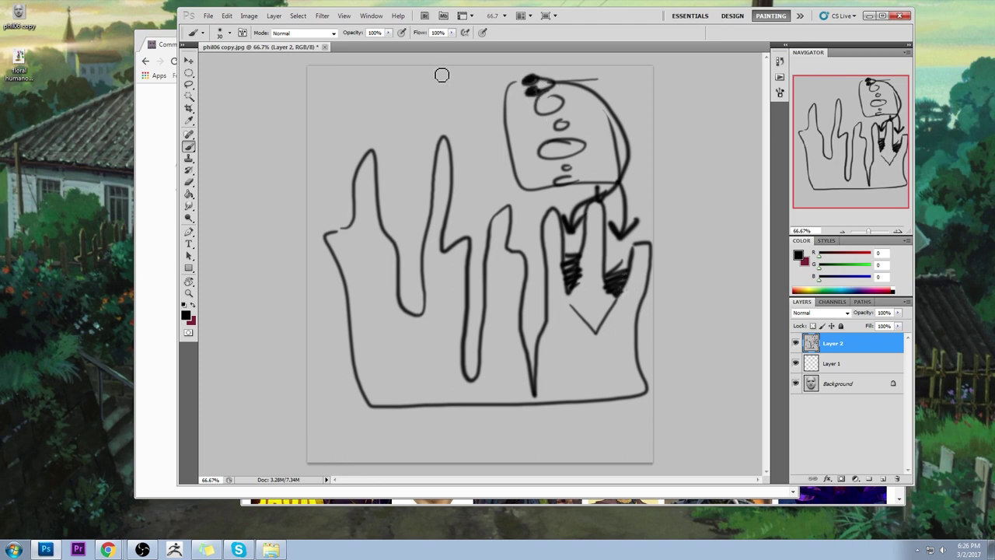
left_click_drag(468, 102, 451, 132)
left_click_drag(370, 109, 372, 149)
key("ctrl+alt+z")
key("ctrl+alt+z")
Draw a taller black outline around the second peak, and fill its upper part with white.
mouse_move(437, 177)
left_mouse_down()
mouse_move(440, 117)
mouse_move(457, 203)
left_mouse_up()
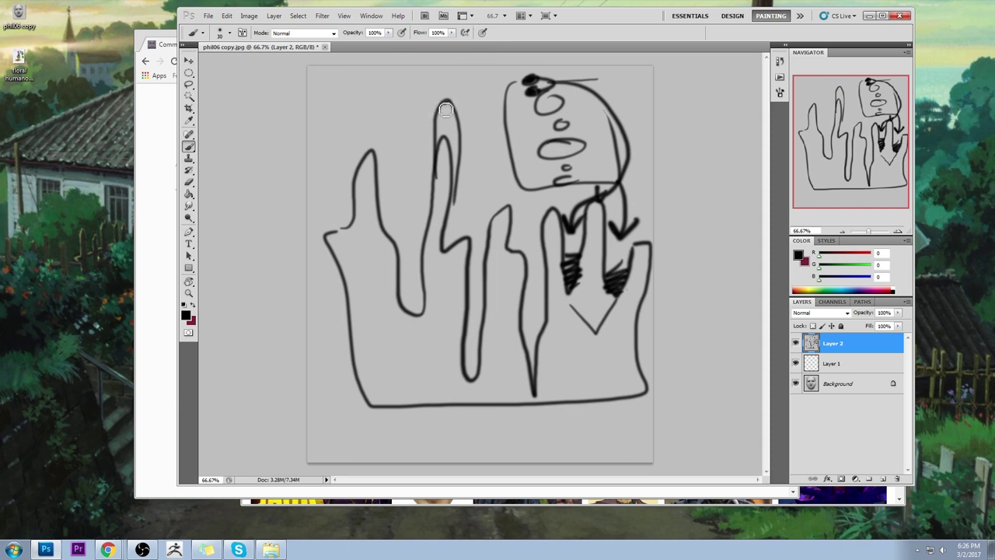
left_click_drag(440, 108, 454, 139)
key("ctrl+alt+z")
left_click(798, 255)
left_click(675, 151)
left_click(902, 152)
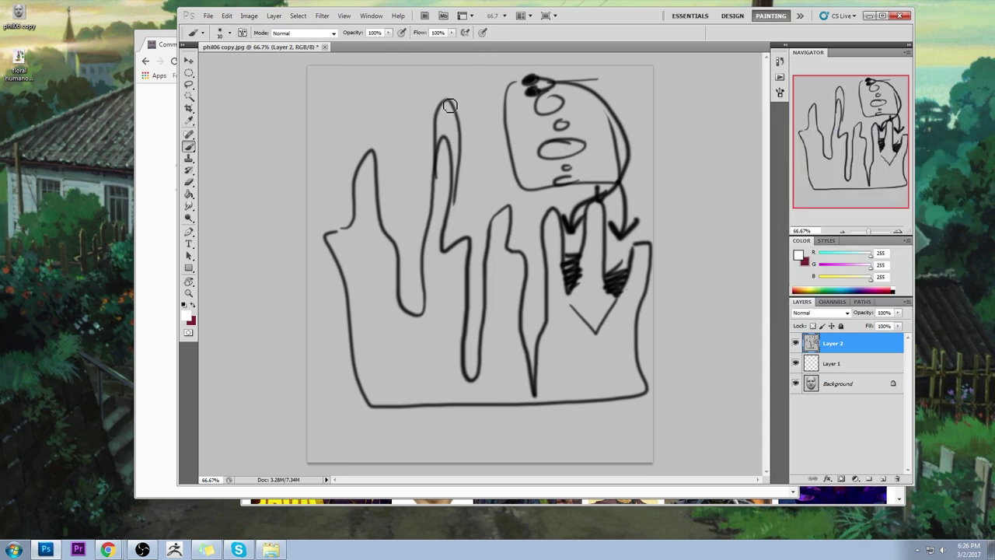
mouse_move(447, 102)
left_mouse_down()
mouse_move(434, 109)
mouse_move(463, 144)
mouse_move(445, 193)
left_mouse_up()
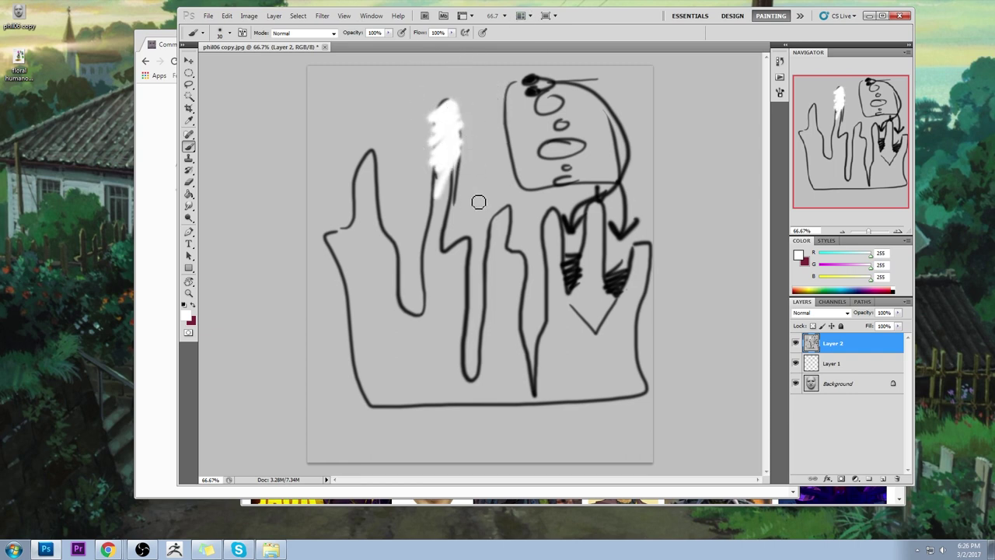
Fill the deep pointed valley near the diagram's centre with white.
left_click_drag(536, 345, 533, 370)
mouse_move(536, 376)
left_mouse_down()
mouse_move(529, 352)
mouse_move(544, 319)
mouse_move(535, 326)
mouse_move(536, 312)
mouse_move(523, 316)
mouse_move(531, 283)
left_mouse_up()
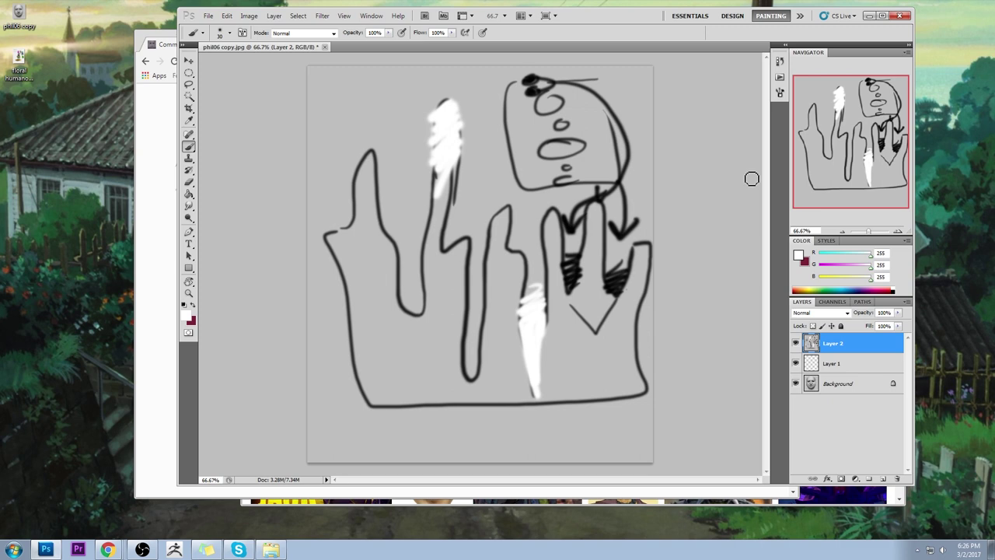
Delete the diagram layer and merge Layer 1 into the Background.
left_click(898, 478)
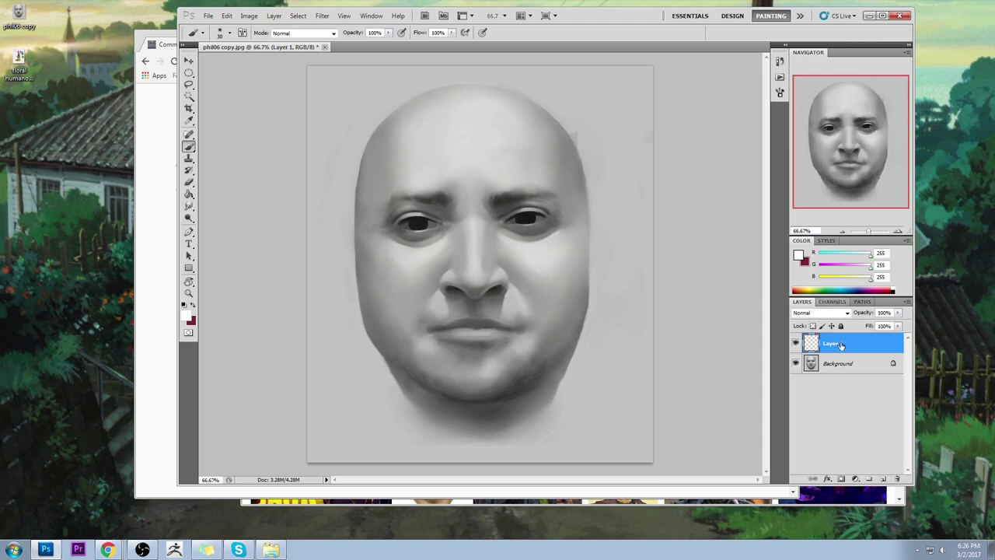
right_click(865, 351)
left_click(886, 331)
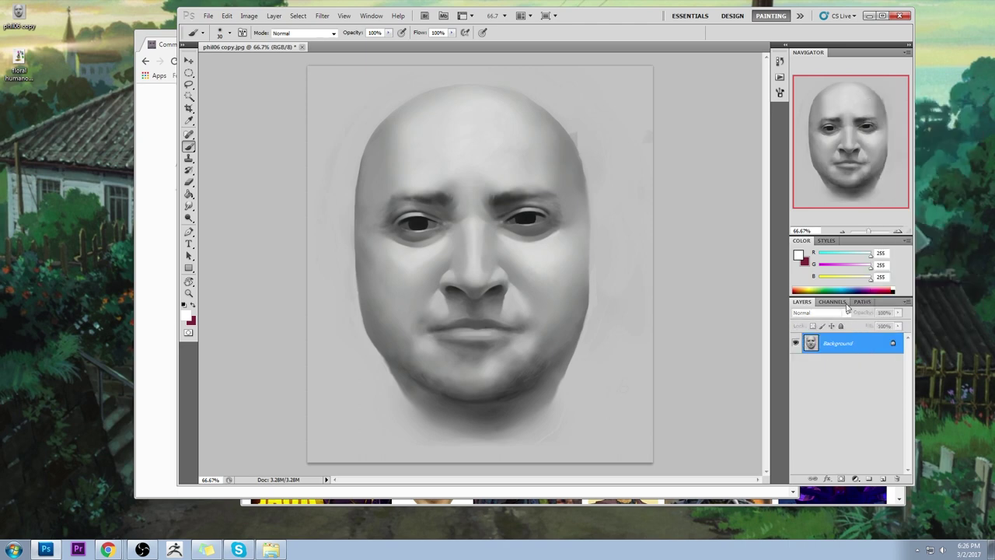
left_click(503, 205, "alt")
mouse_move(497, 216)
left_mouse_down()
mouse_move(490, 268)
mouse_move(500, 255)
mouse_move(433, 224)
mouse_move(525, 238)
mouse_move(456, 274)
mouse_move(482, 230)
mouse_move(494, 274)
left_mouse_up()
key("ctrl+alt+z")
key("ctrl+alt+z")
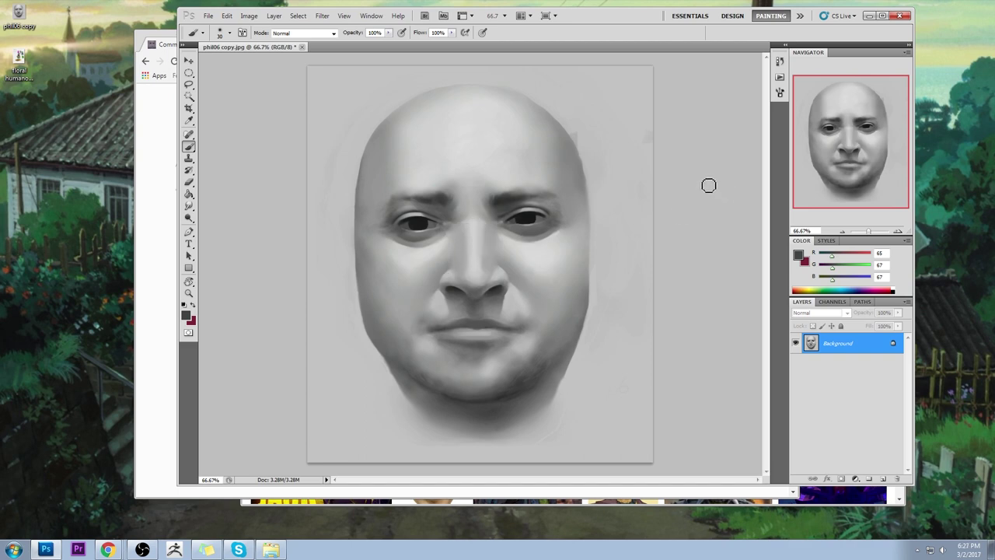
Enlarge the soft brush to 150 px and set its opacity to 50%.
key("bracketright")
key("bracketright")
key("bracketright")
key("bracketright")
key("bracketright")
key("bracketright")
key("bracketright")
left_click_drag(388, 32, 377, 45)
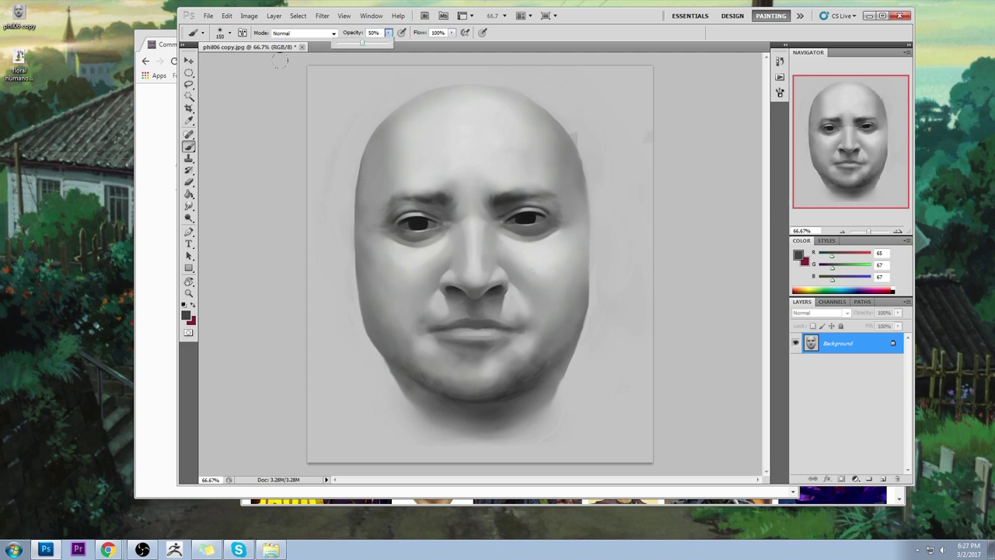
left_click(475, 189, "alt")
left_click(454, 196, "alt")
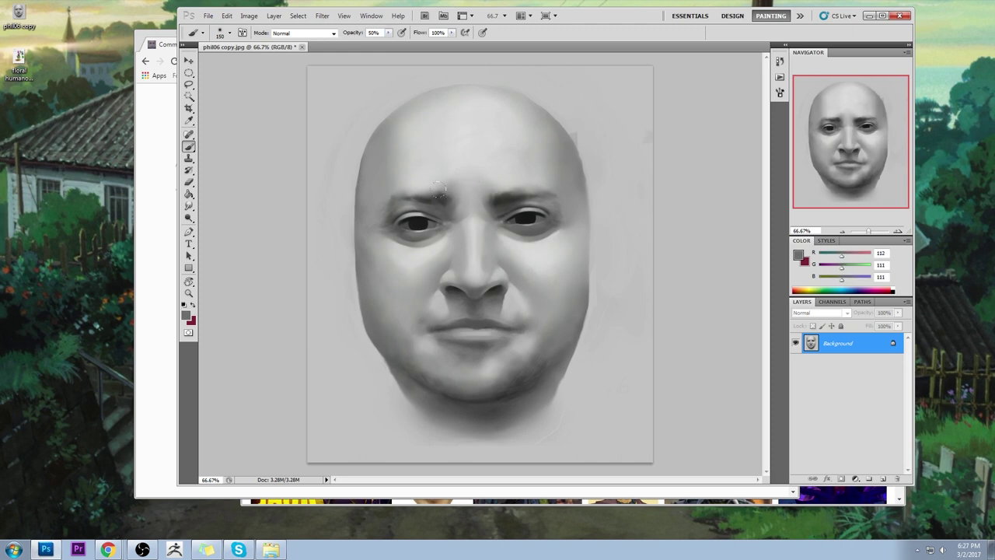
mouse_move(556, 269)
left_mouse_down()
mouse_move(547, 300)
mouse_move(575, 303)
left_mouse_up()
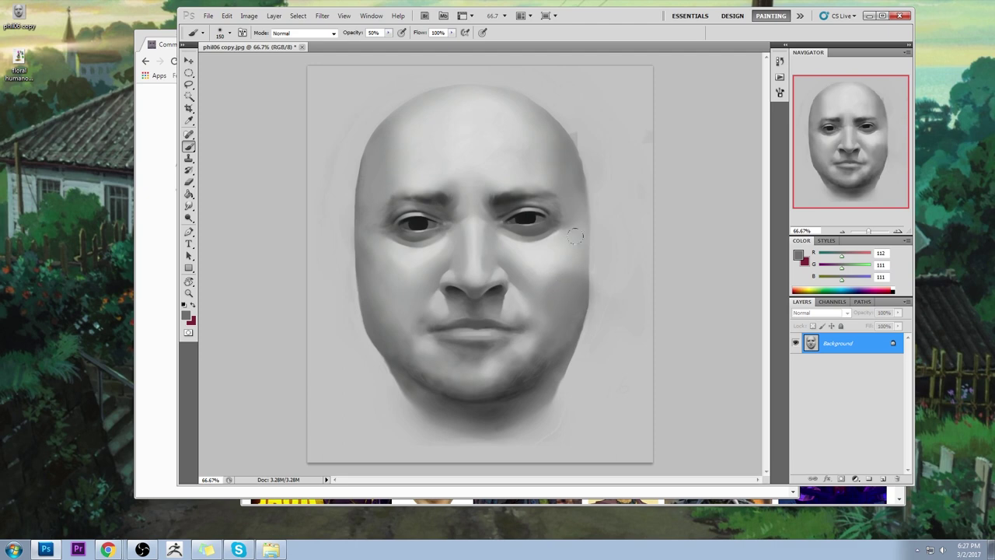
key("ctrl+z")
left_click_drag(482, 140, 449, 141)
key("ctrl+z")
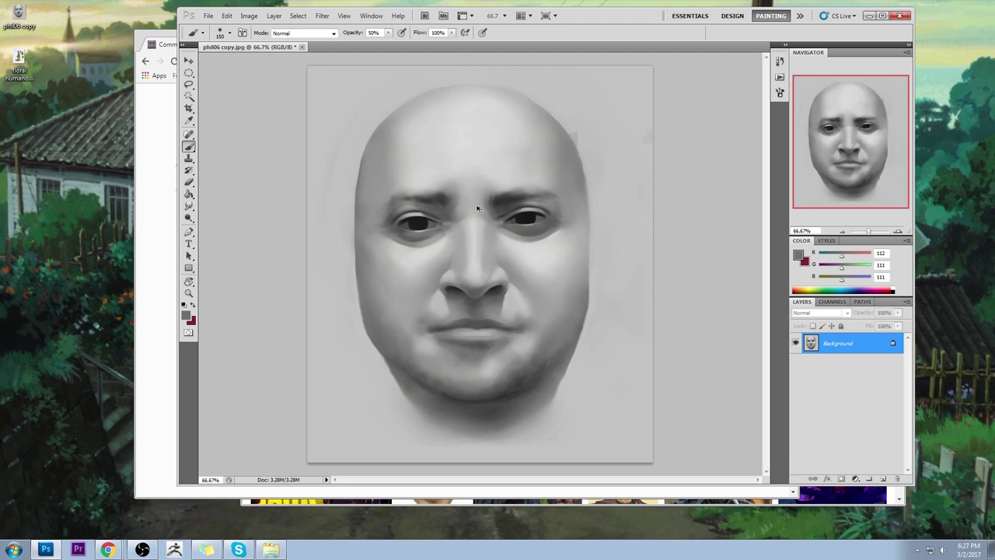
Deepen the shading around the inner brows and the left eye's outer corner with dark greys sampled from the brows and pupil.
left_click(476, 196, "alt")
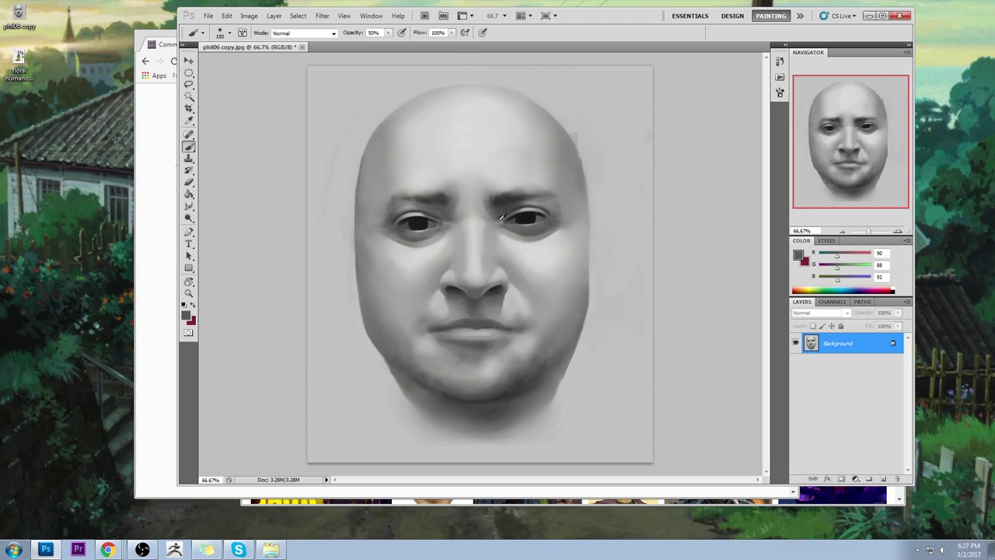
left_click(460, 200, "alt")
left_click(436, 194, "alt")
left_click(498, 203, "alt")
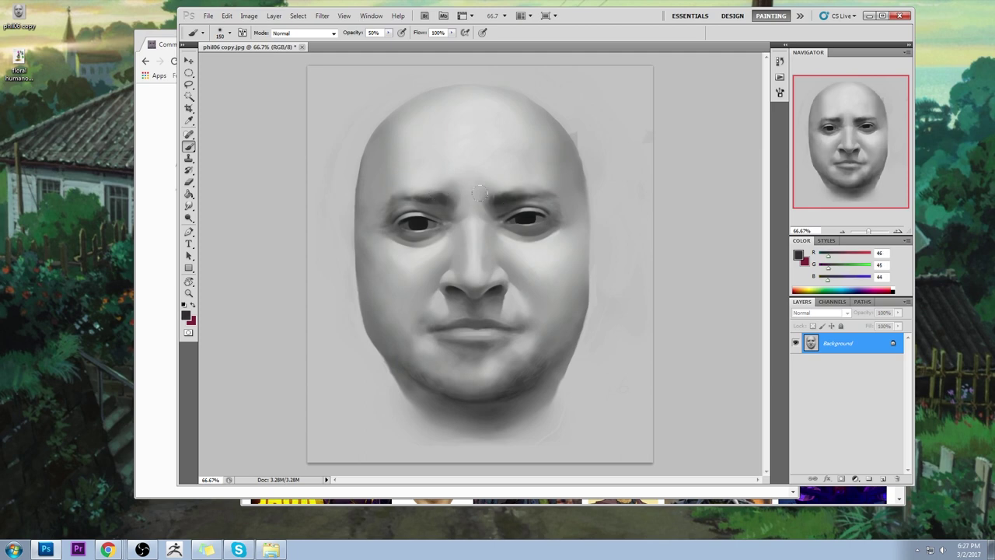
left_click(421, 200, "alt")
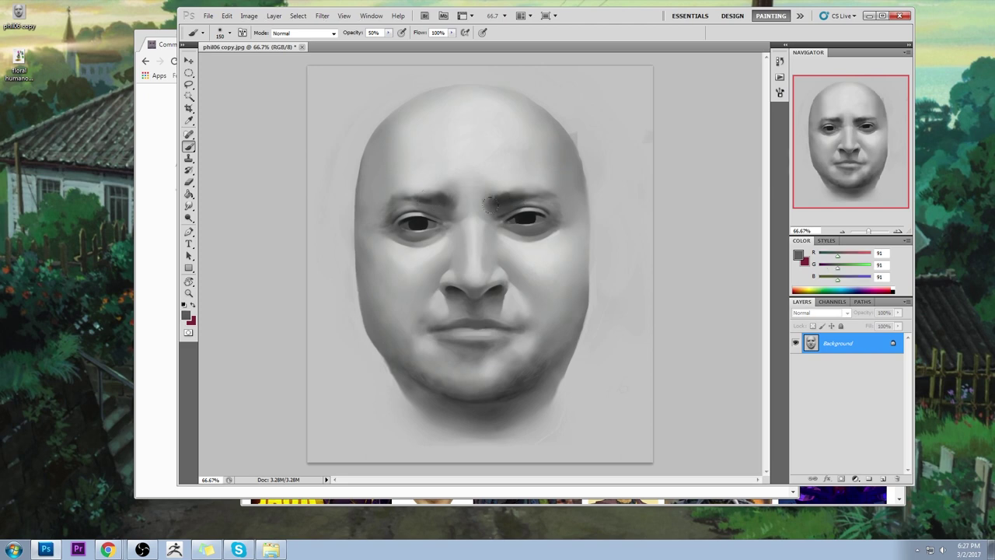
left_click(530, 216, "alt")
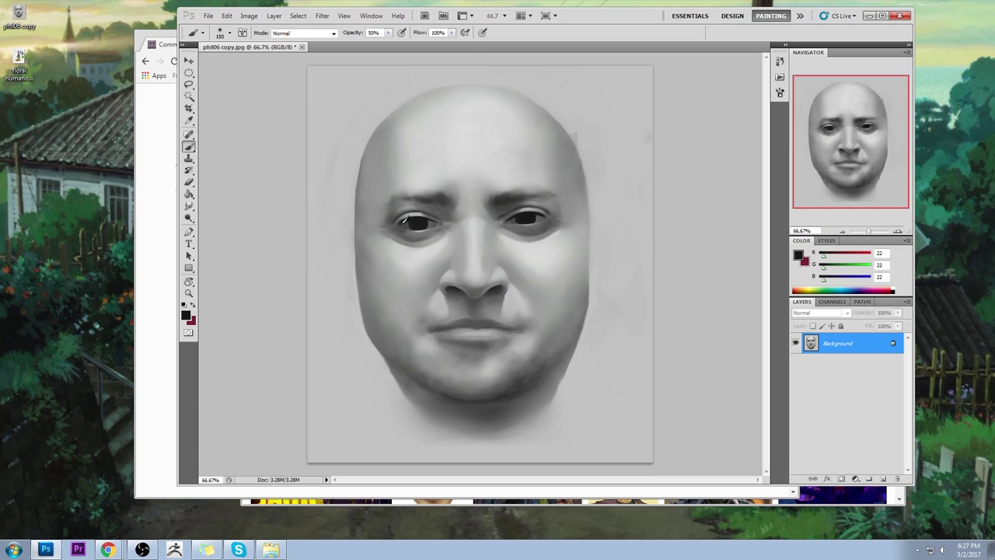
left_click_drag(388, 224, 402, 237)
Smudge along the mouth from corner to corner at 47% strength.
left_click(188, 206)
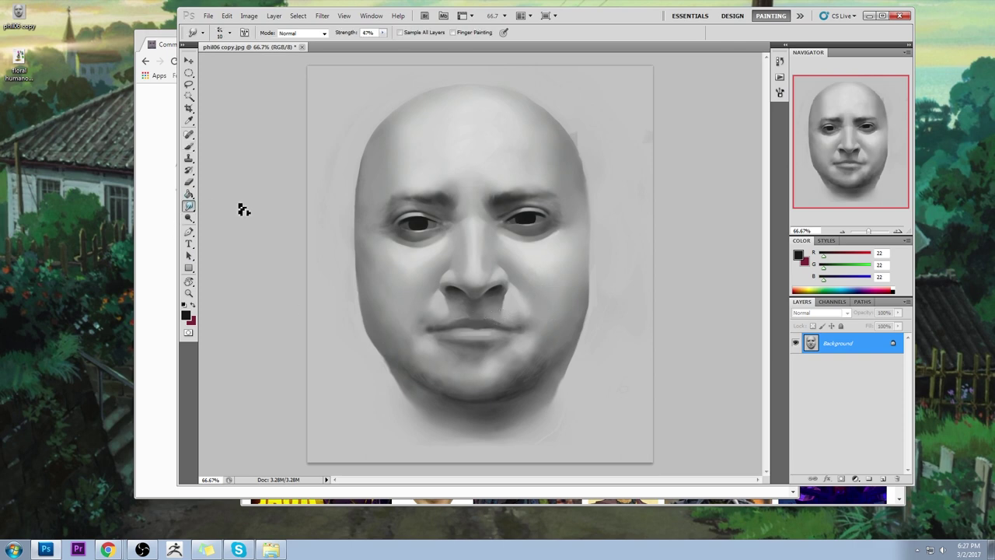
mouse_move(420, 336)
left_mouse_down()
mouse_move(423, 326)
mouse_move(464, 326)
mouse_move(455, 329)
mouse_move(539, 307)
mouse_move(513, 331)
mouse_move(495, 325)
mouse_move(521, 332)
left_mouse_up()
Choose the textured 80 px brush preset for painting and set its opacity to 85%.
key("b")
right_click(530, 337)
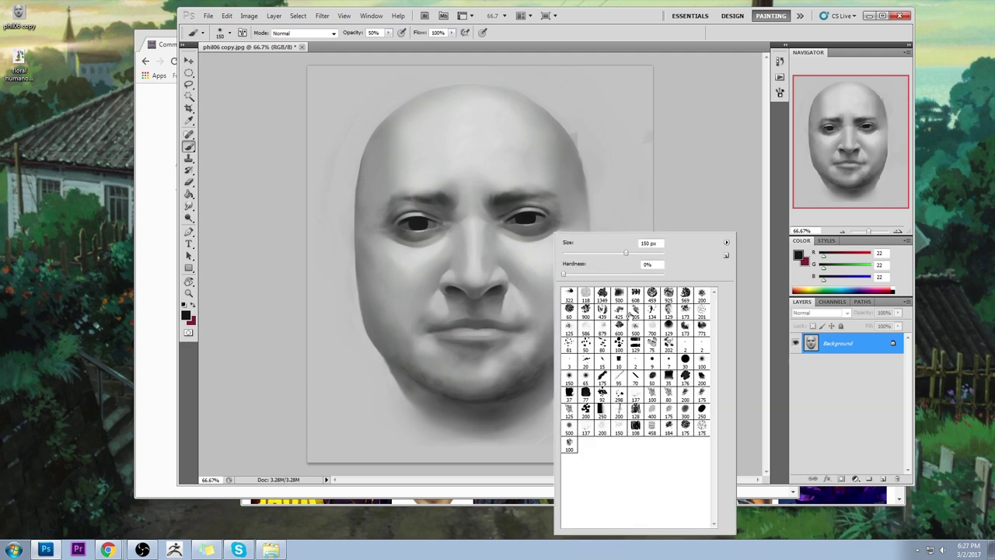
left_click(670, 394)
left_click(696, 128)
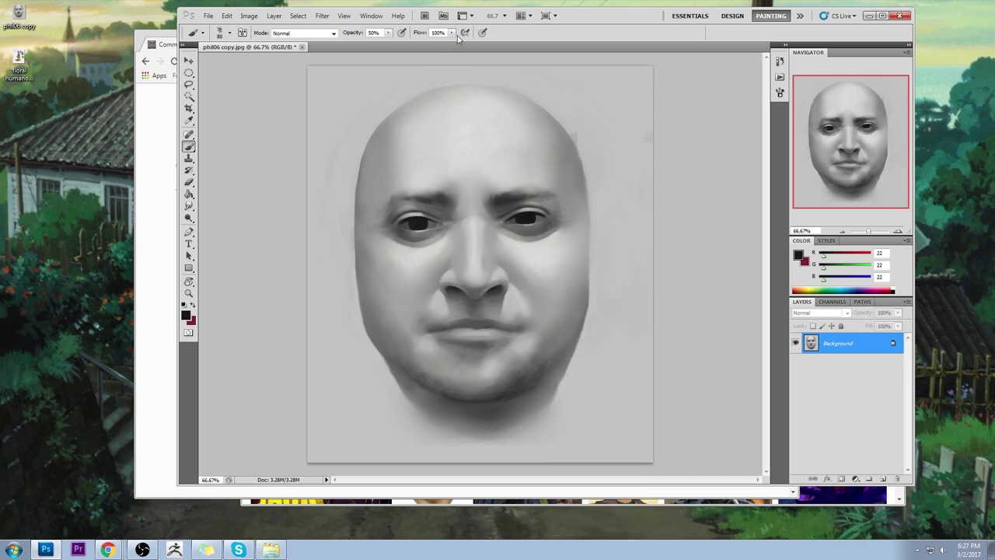
left_click(387, 33)
left_click_drag(390, 44, 410, 44)
left_click(258, 101)
Refine the mouth corners and lower lip edge with a 15 px brush in greys sampled nearby, and blend them with the Smudge tool.
left_click(441, 308, "alt")
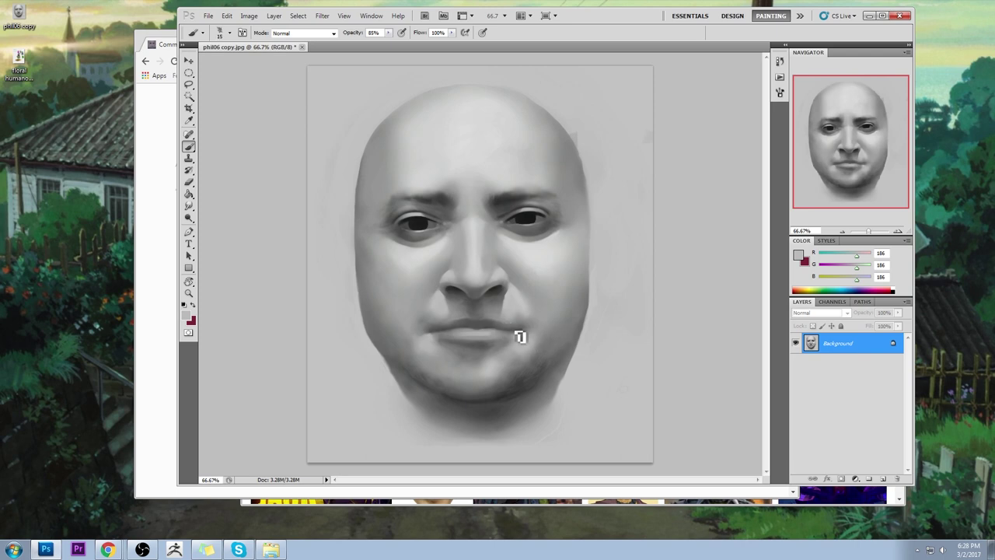
key("[")
left_click(443, 341, "alt")
left_click(446, 335, "alt")
left_click(449, 343, "alt")
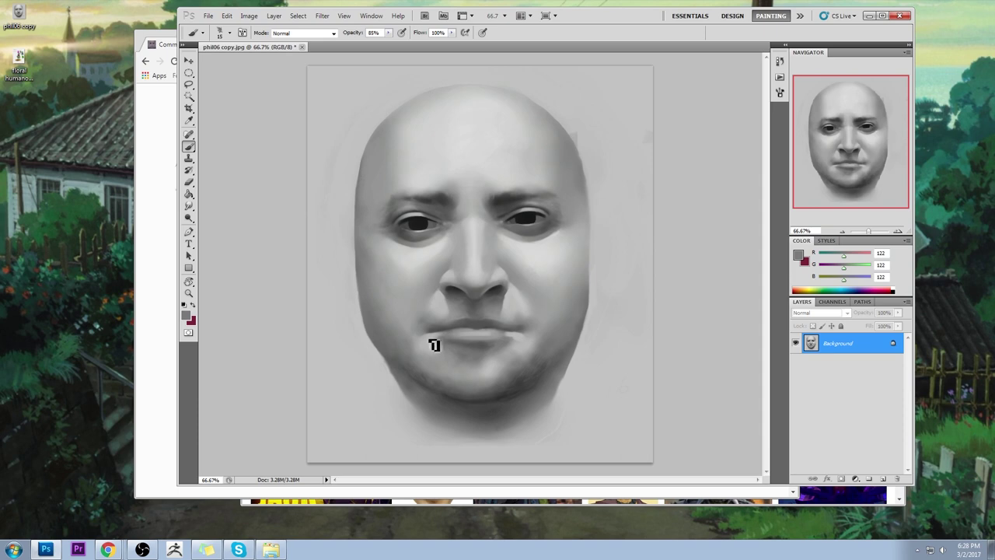
left_click(514, 335, "alt")
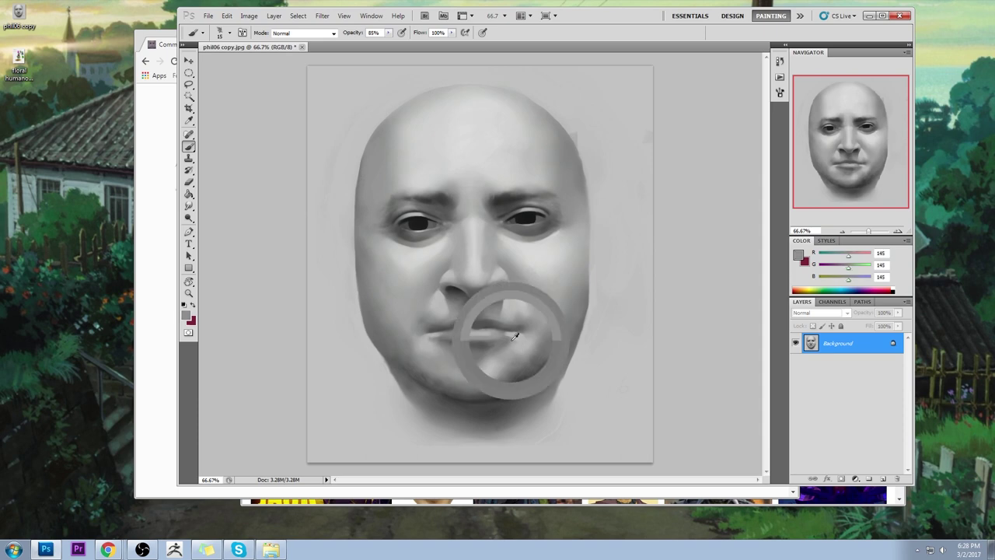
left_click_drag(514, 336, 511, 340)
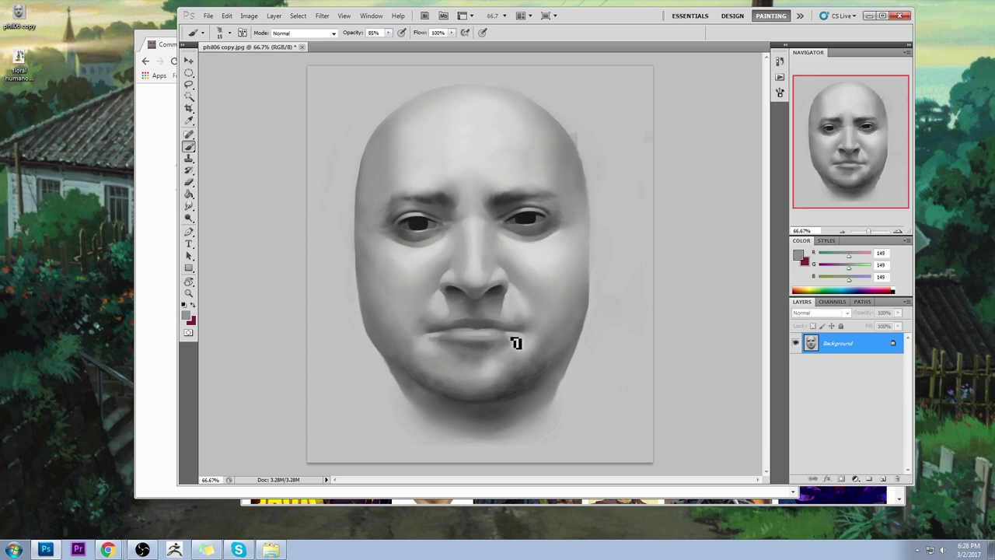
left_click(188, 206)
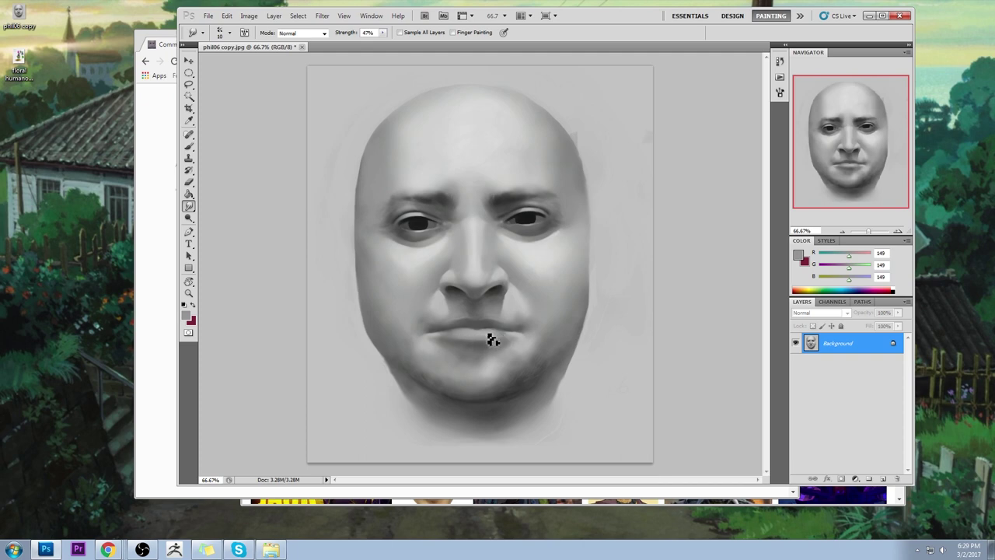
Switch to the soft 100 px brush preset, enlarge it to 200 px, and set 58% opacity and Darken mode.
key("b")
right_click(501, 270)
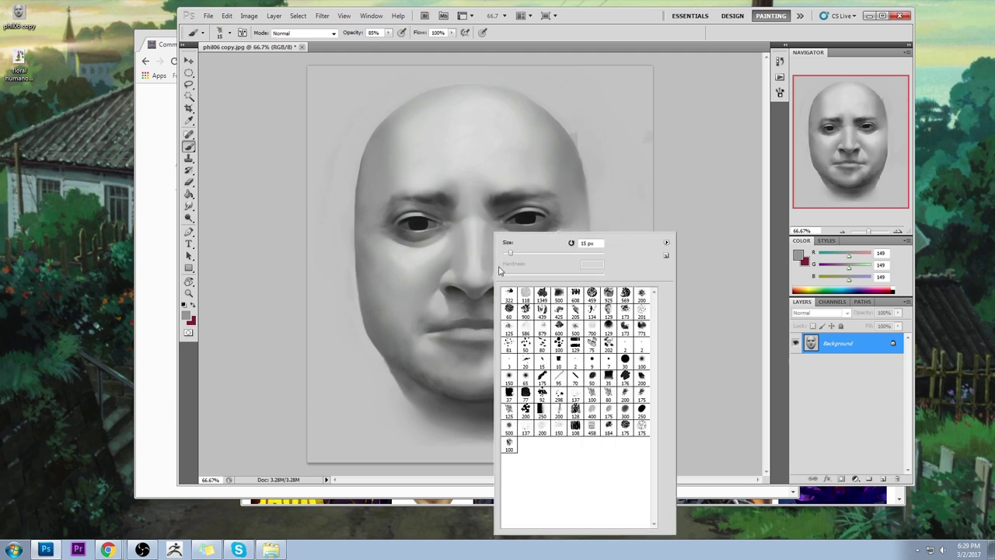
left_click(642, 360)
left_click(705, 229)
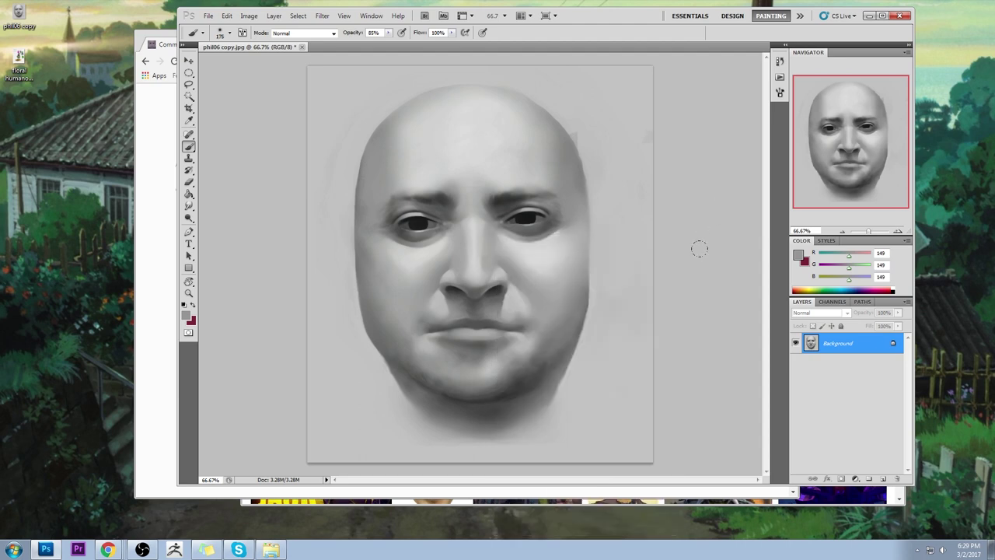
left_click(540, 340, "alt")
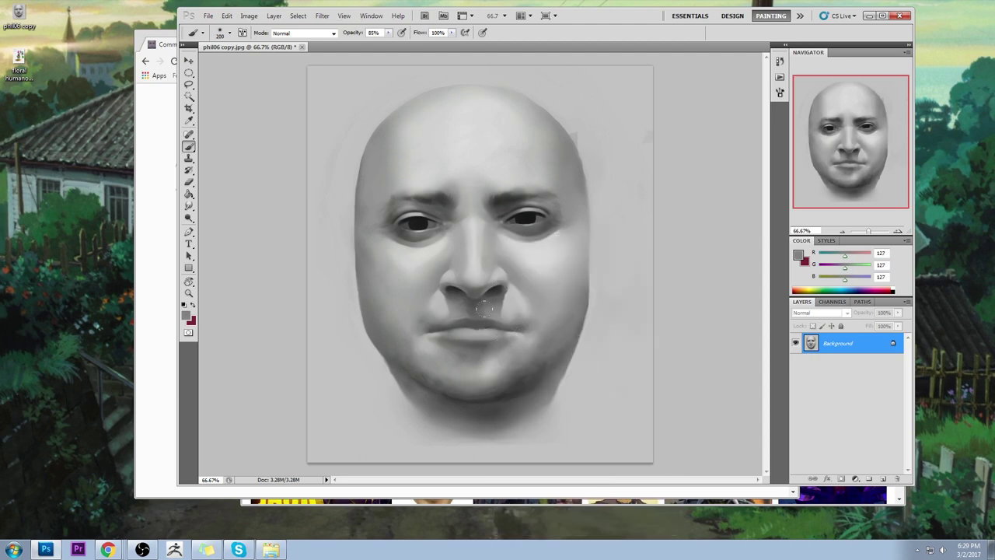
key("5")
key("8")
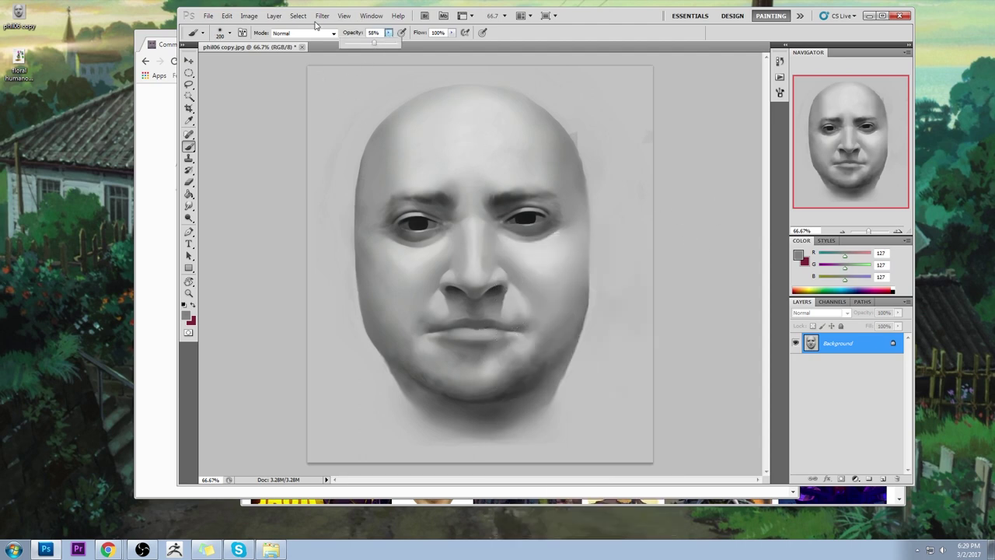
left_click(304, 34)
left_click(280, 84)
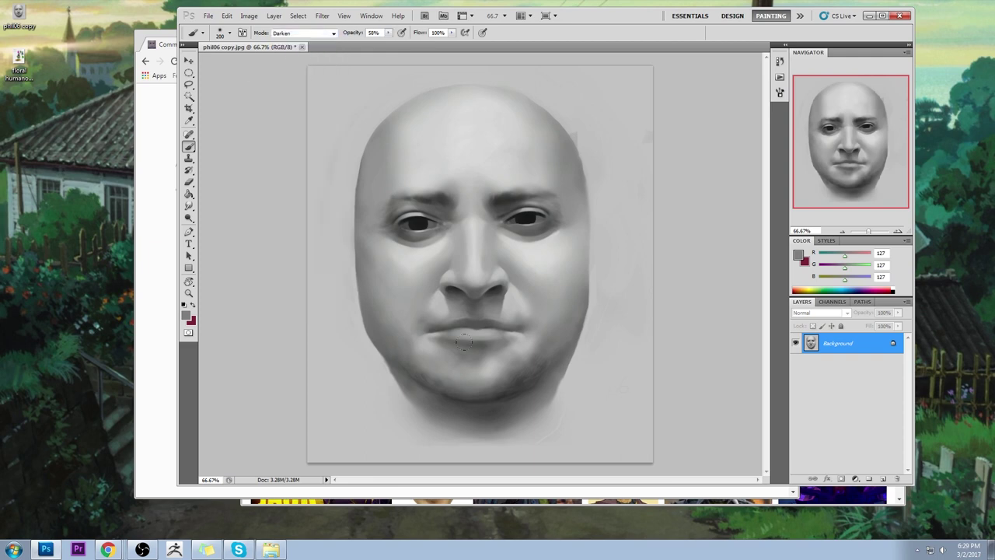
Shade the left side of the chin with a dark grey sampled from the jaw, comparing it with the previous state.
left_click(414, 347, "alt")
left_click(536, 362, "alt")
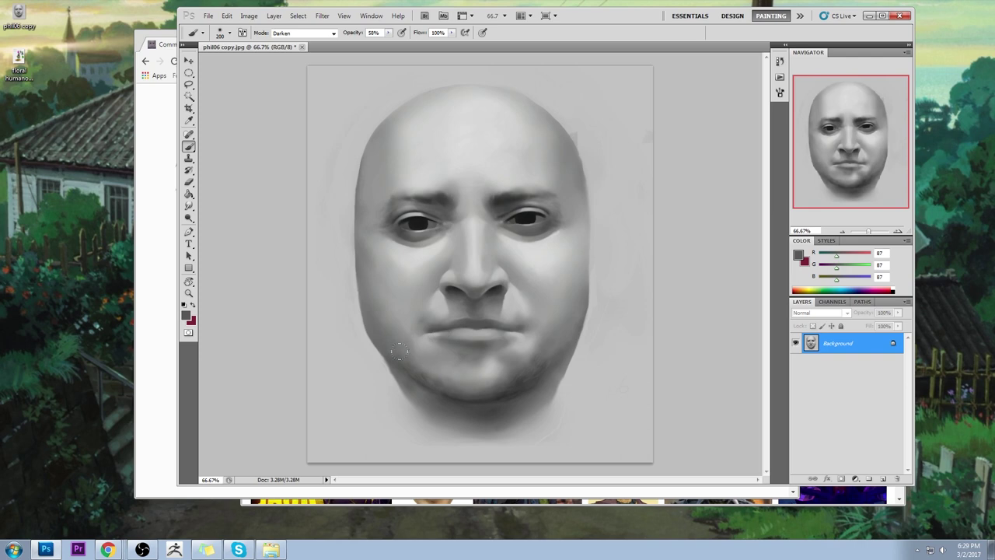
left_click_drag(427, 367, 450, 362)
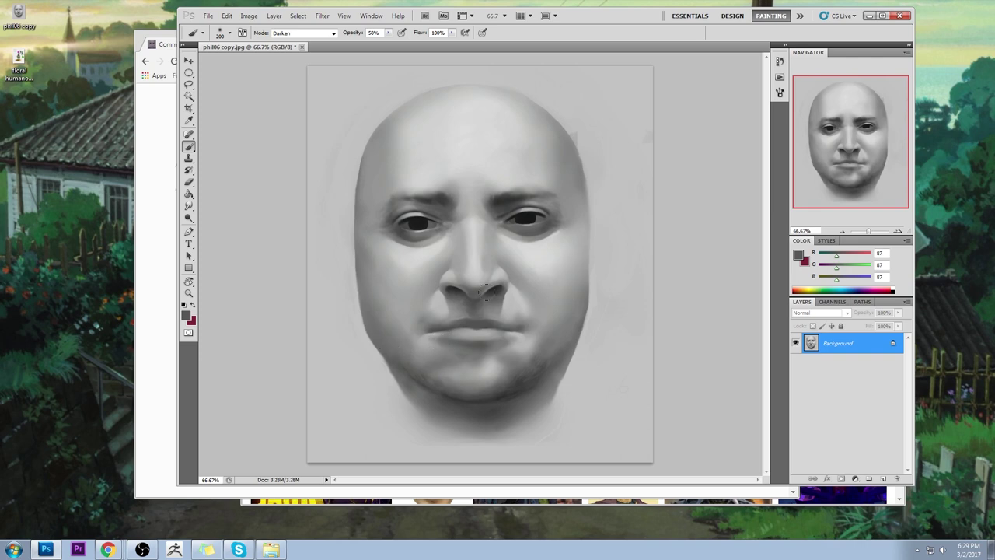
key("ctrl+z")
key("ctrl+z")
Subtly darken the chin and lower lip with greys sampled around them, and pick up the right brow's dark tone.
left_click(449, 367, "alt")
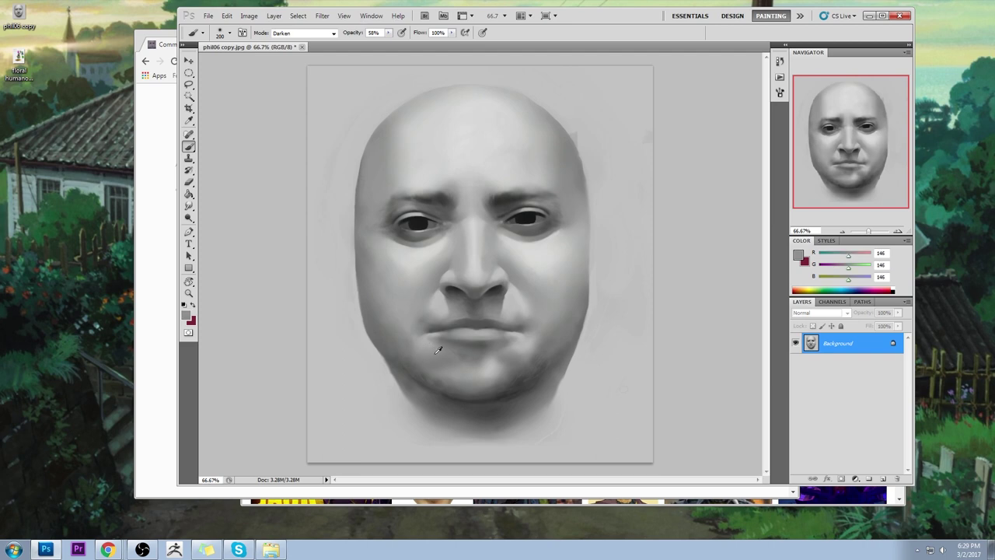
left_click(460, 368, "alt")
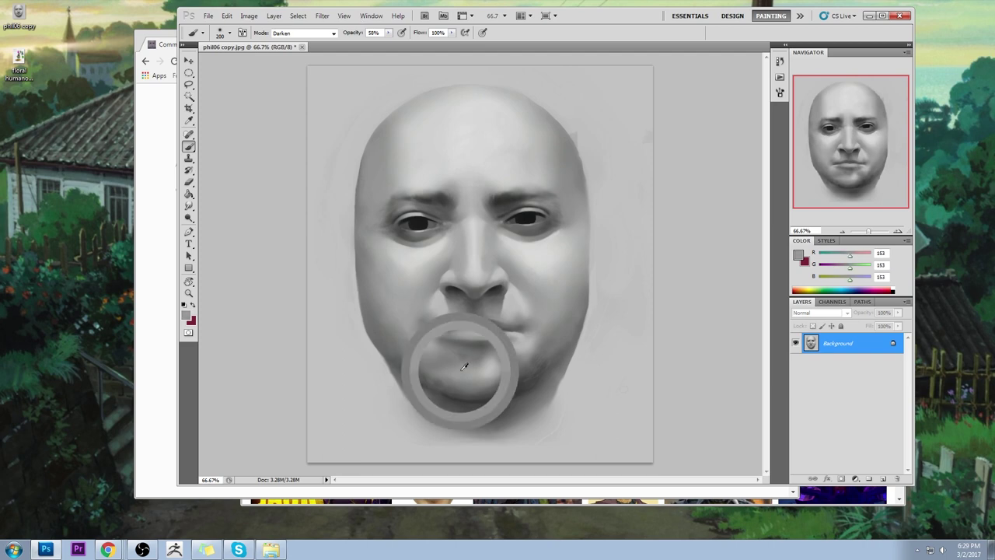
left_click(503, 362, "alt")
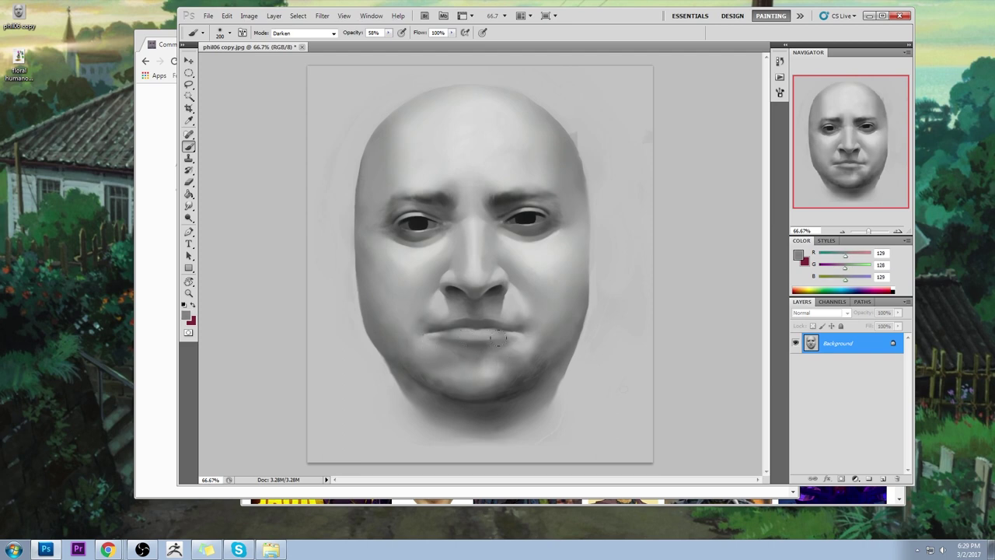
left_click(459, 330, "alt")
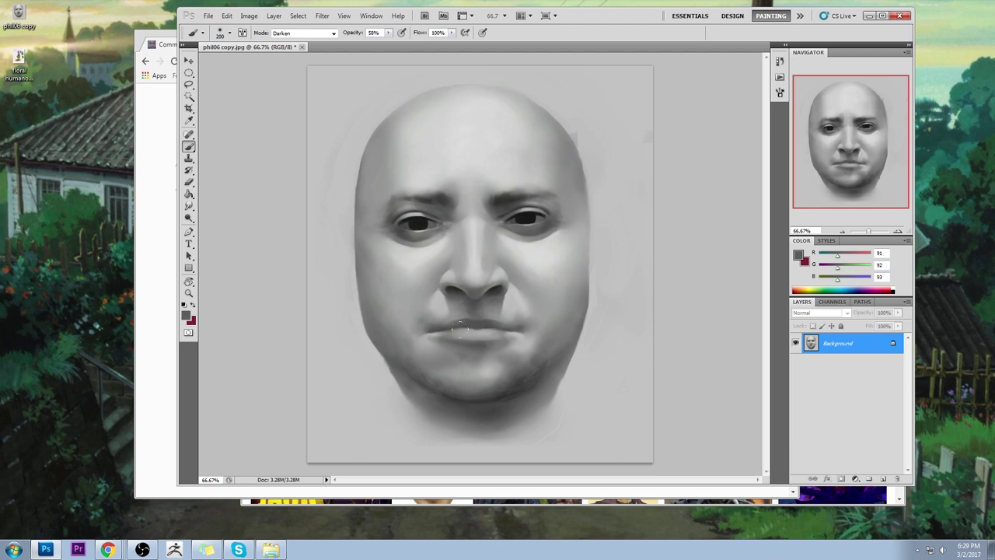
left_click(495, 369, "alt")
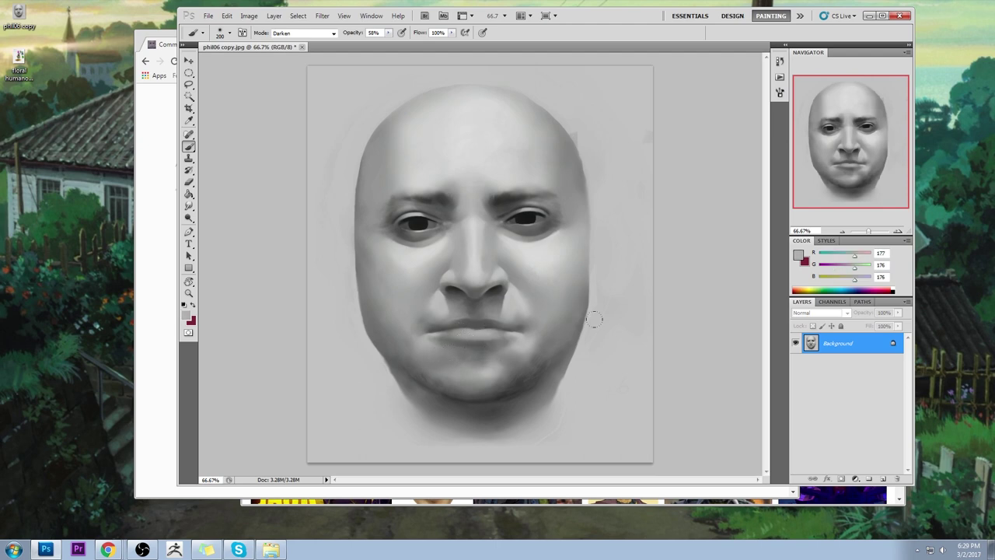
left_click(501, 196, "alt")
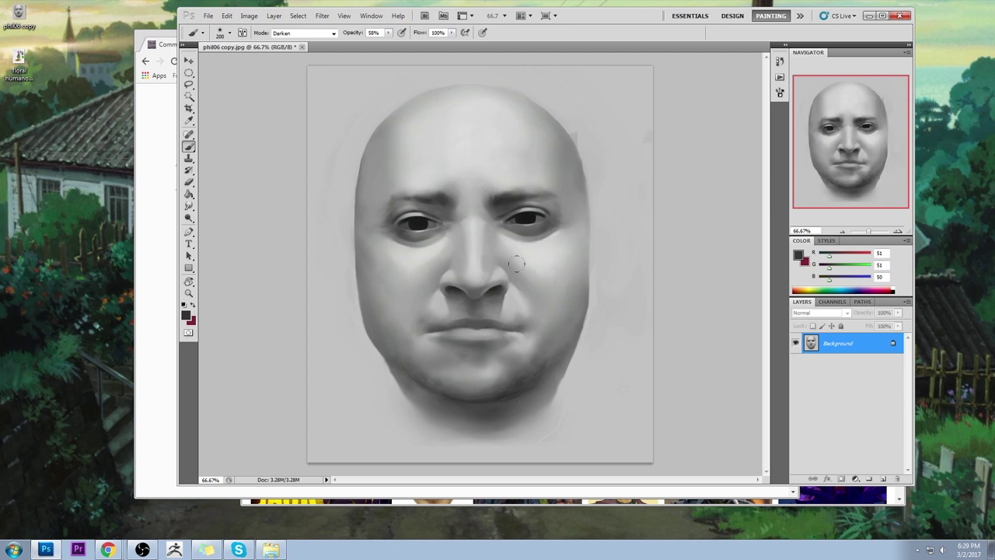
Select the entire canvas and sharpen the face painting with the Unsharp Mask filter, adjusting its settings before applying.
key("ctrl+a")
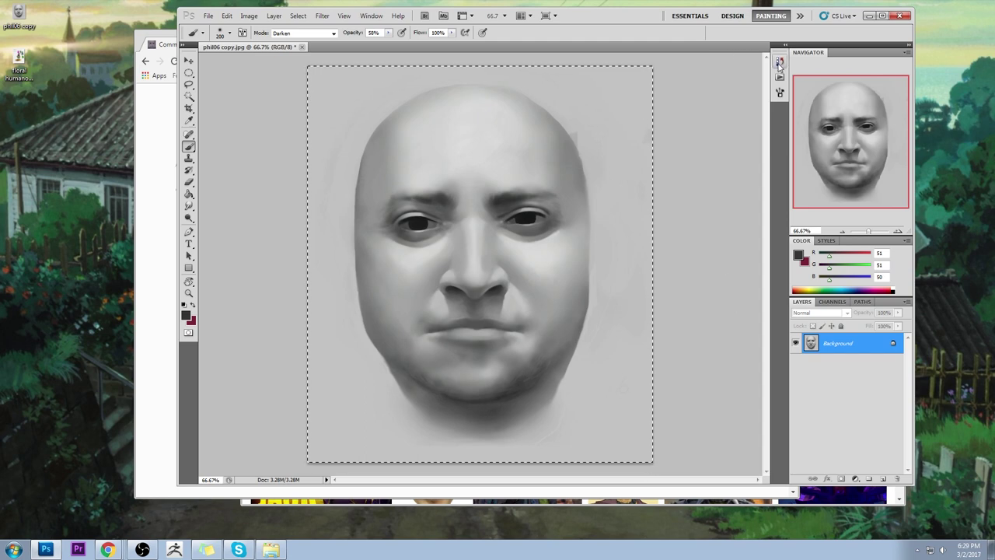
left_click(343, 15)
left_click(319, 16)
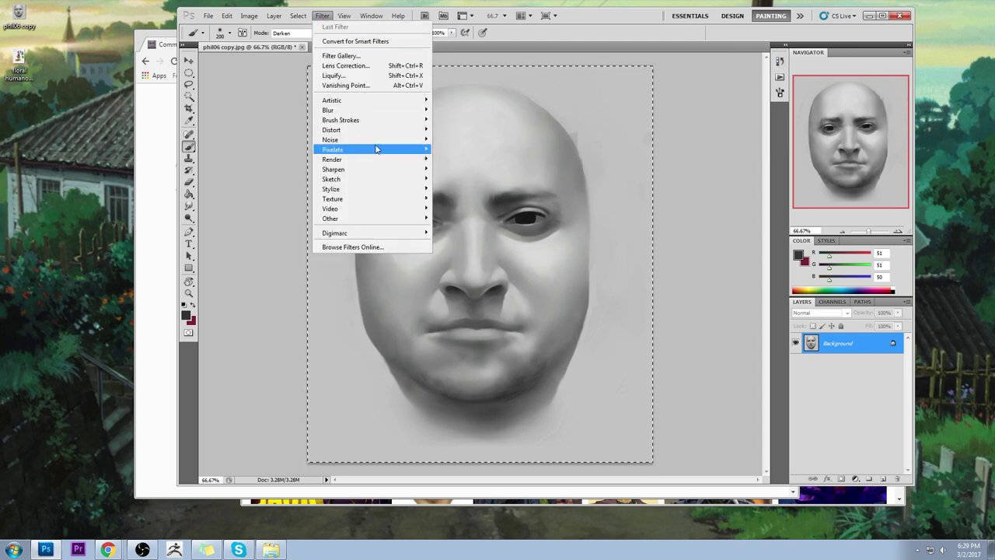
mouse_move(374, 171)
left_click(462, 208)
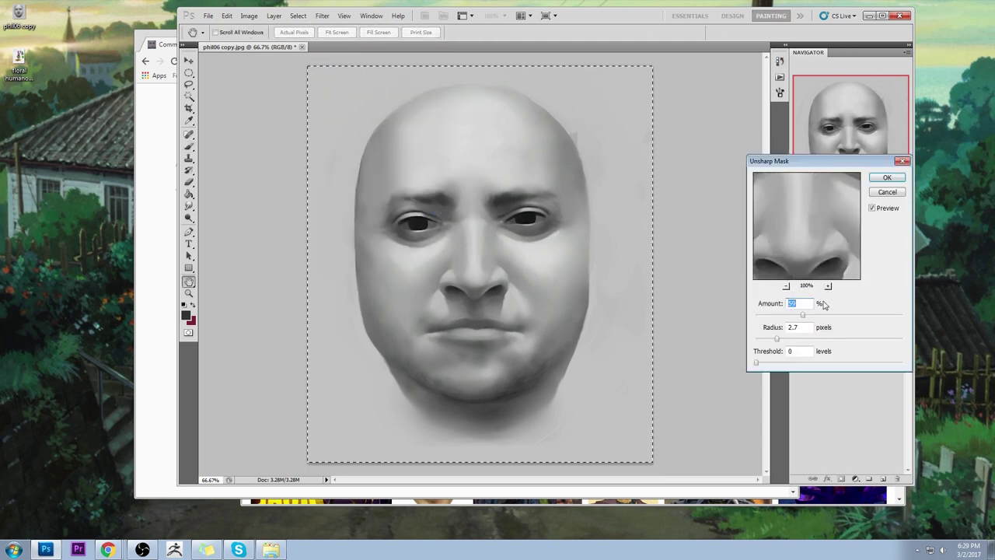
left_click_drag(784, 317, 779, 318)
left_click(888, 177)
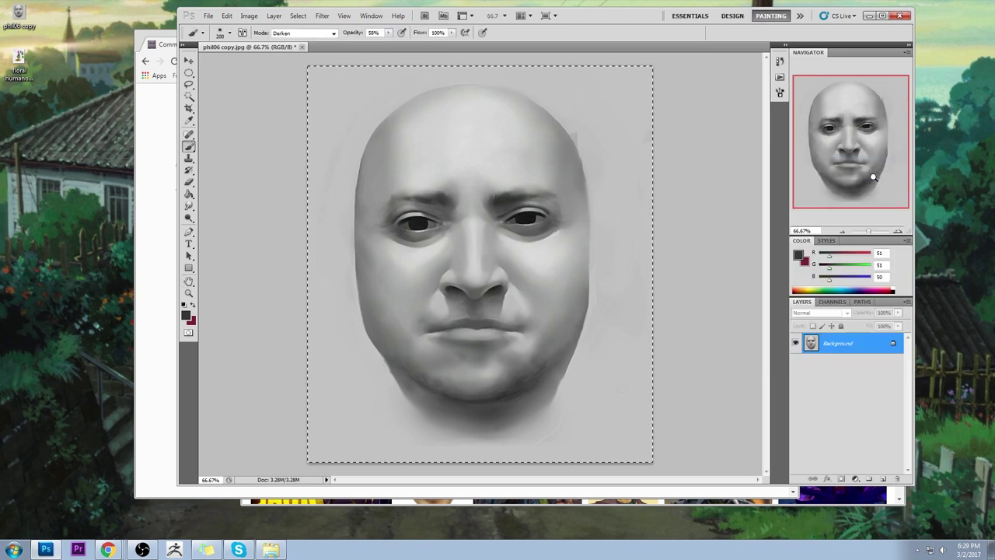
Return the document to its originally opened history state and paste the finished painting in place as a new layer.
left_click(780, 61)
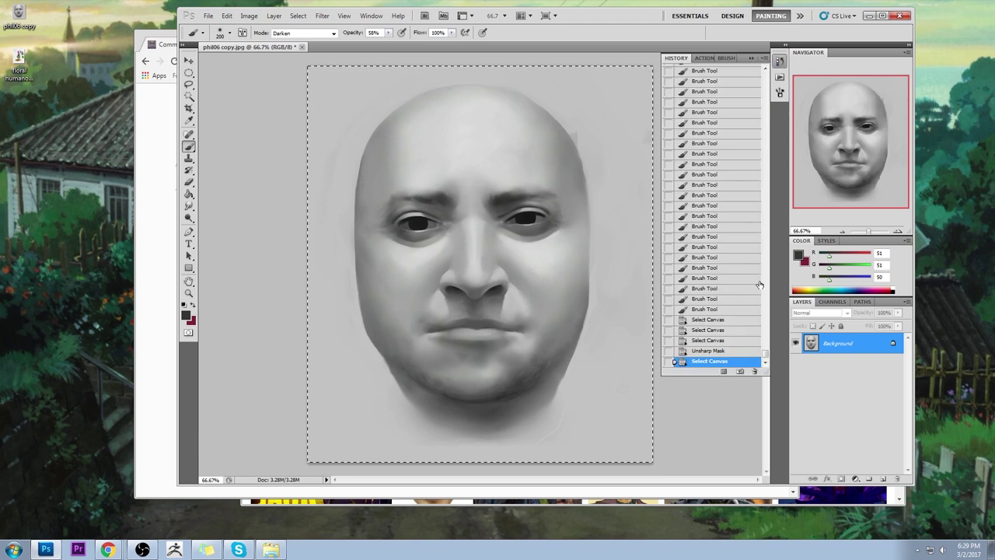
left_click_drag(766, 358, 758, 70)
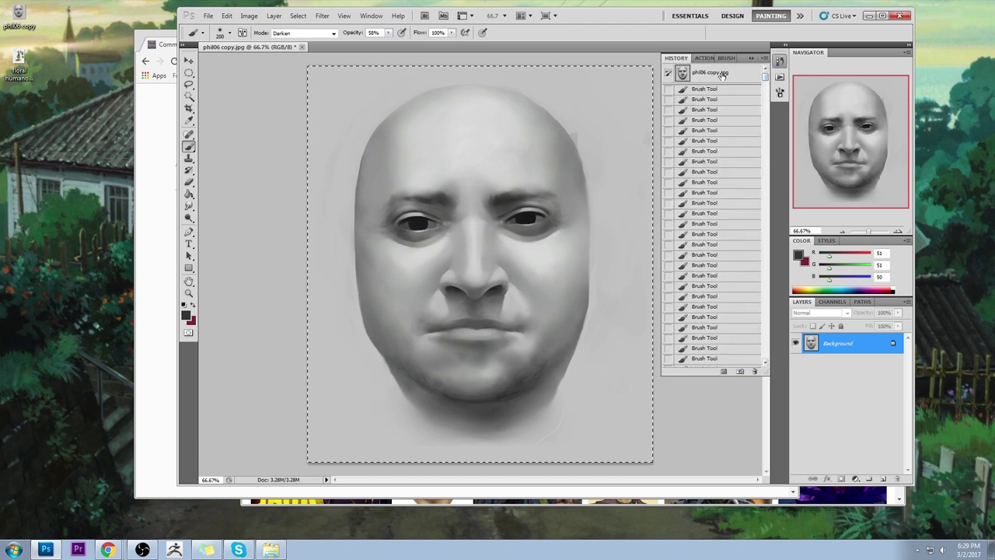
left_click(720, 73)
key("ctrl+shift+v")
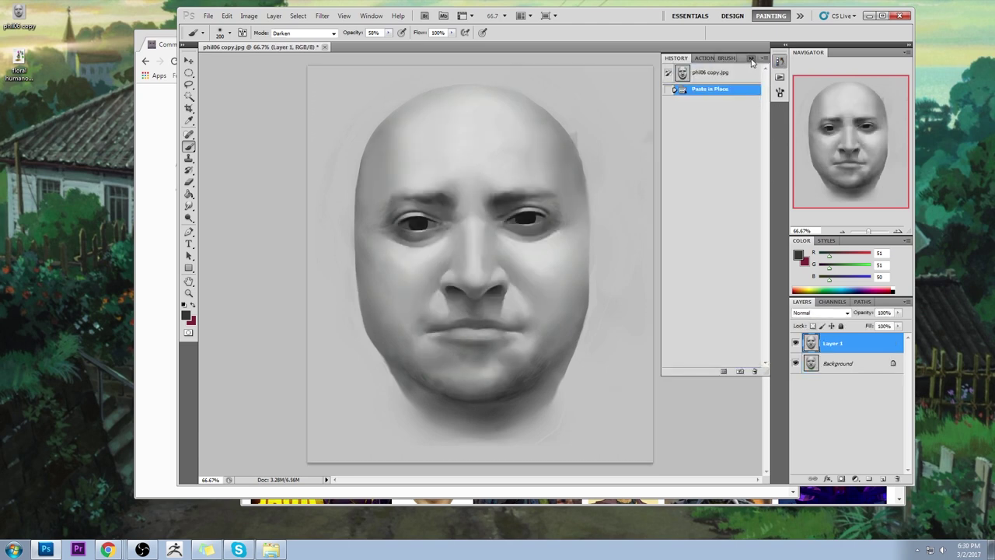
left_click(751, 58)
Compare the pasted painting with the original Day 6 face by repeatedly hiding and showing Layer 1.
left_click(795, 343)
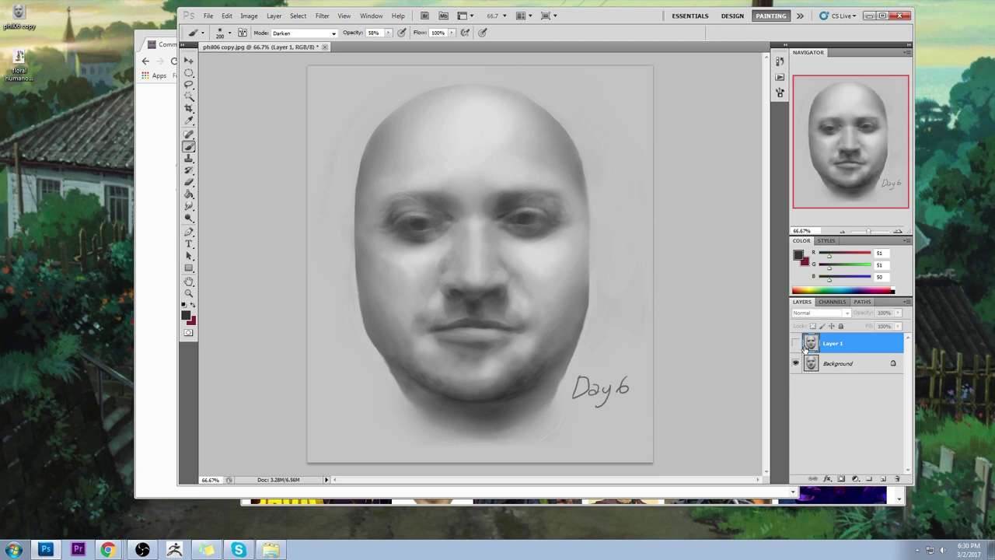
left_click(795, 344)
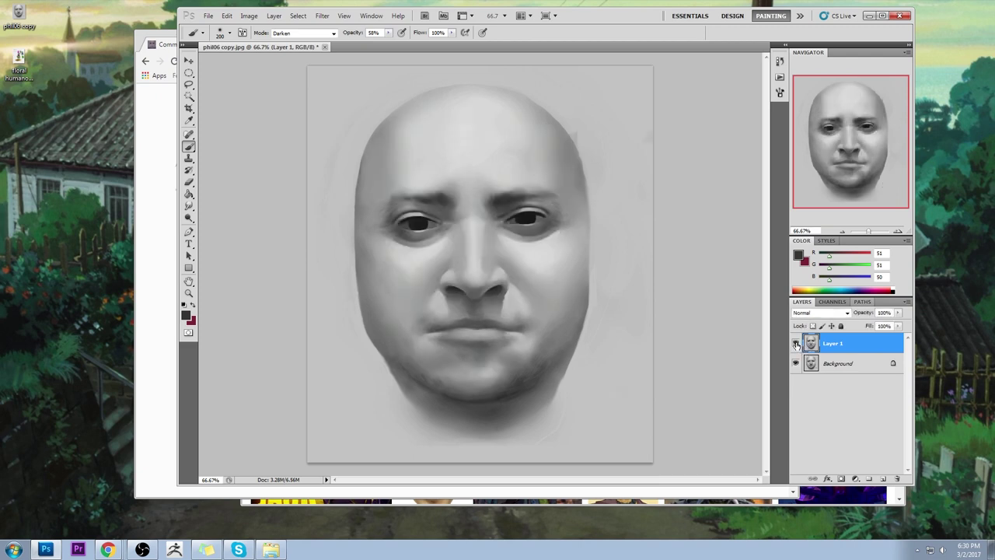
left_click(796, 344)
left_click(796, 344)
left_click(796, 343)
left_click(795, 345)
left_click(795, 344)
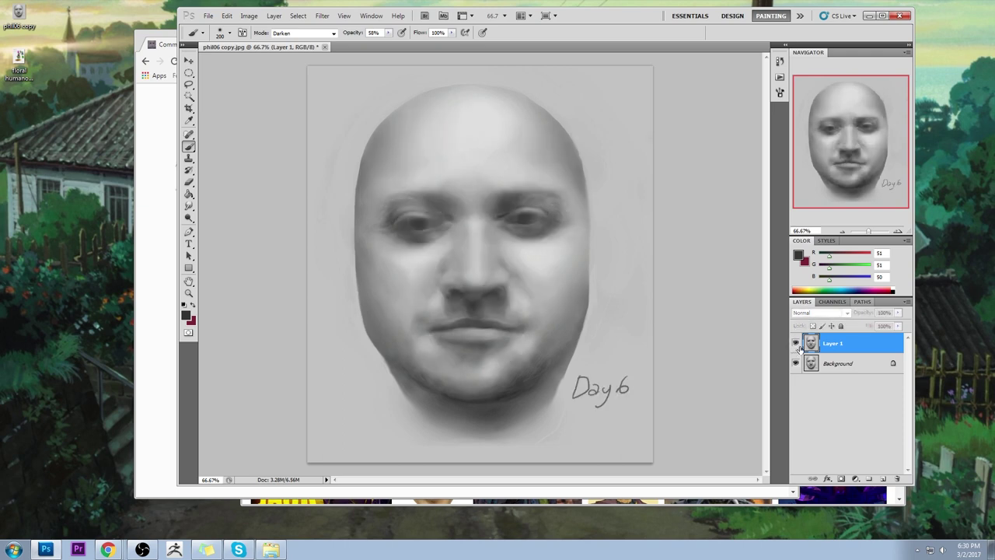
left_click(796, 343)
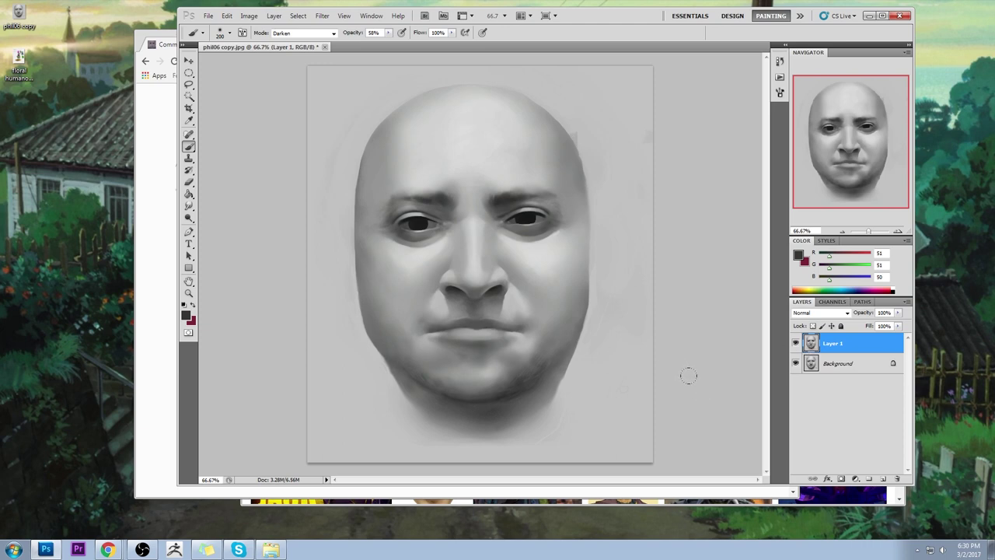
Sample greys around the right eye, shrink the brush to 50 px, and change its blending mode to Normal.
key("ctrl+minus")
key("ctrl+minus")
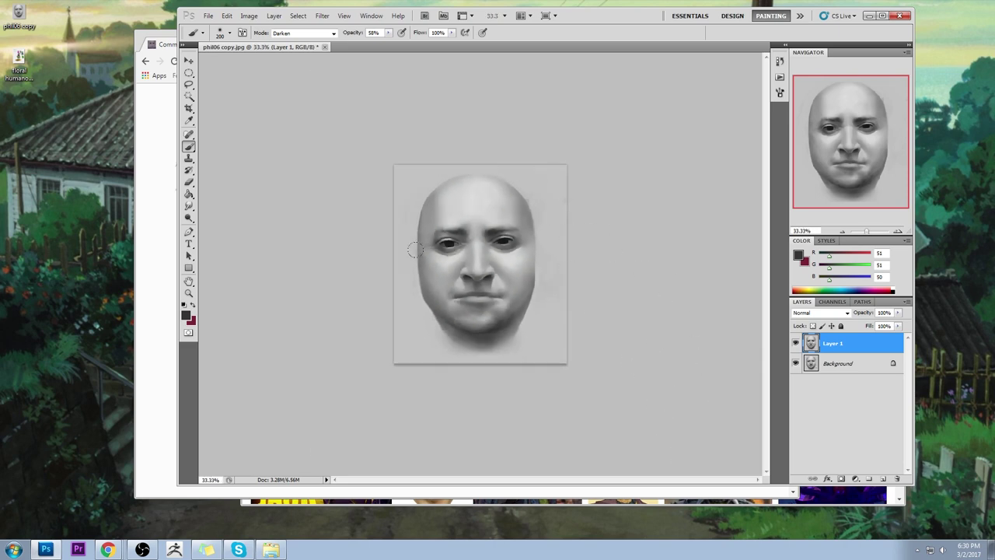
left_click(495, 247, "alt")
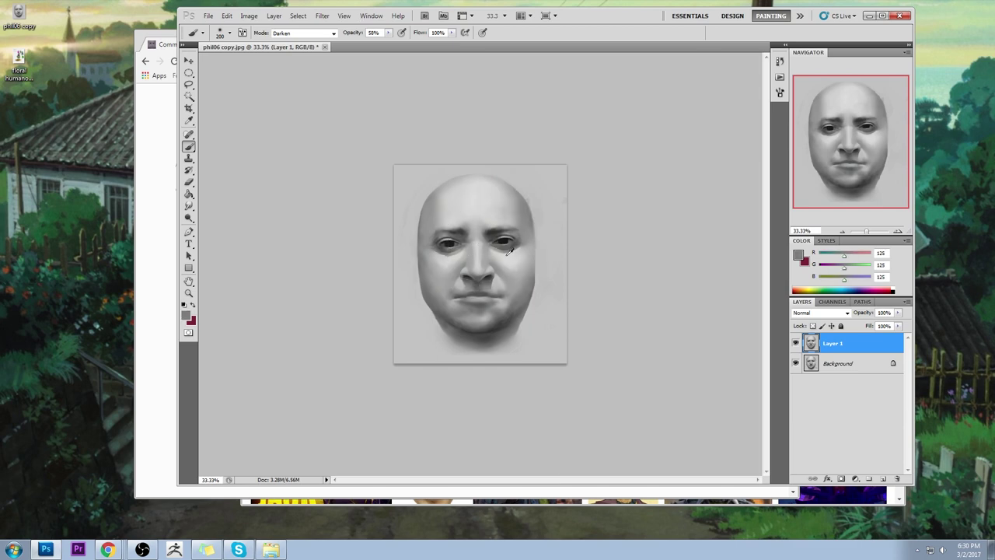
left_click(501, 250, "alt")
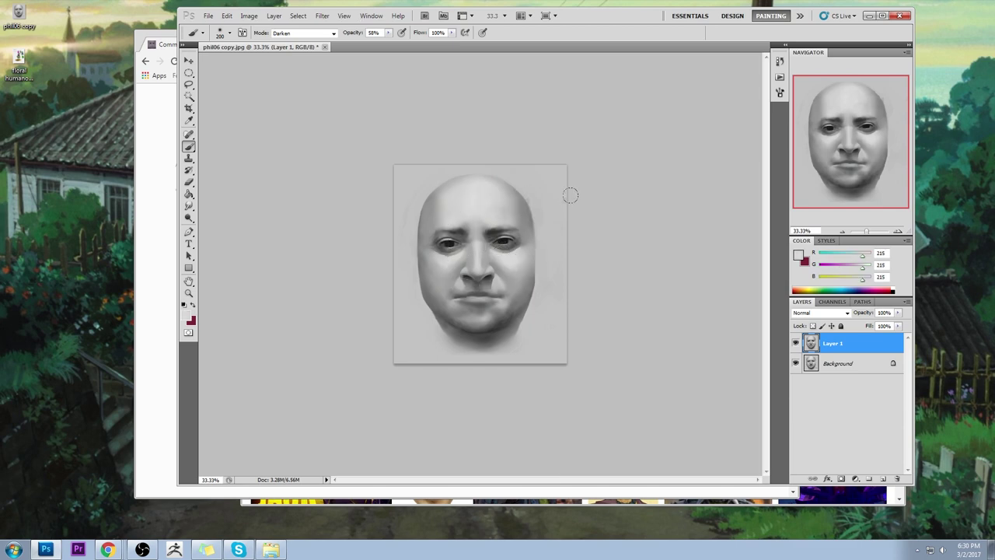
left_click_drag(371, 181, 540, 288)
key("bracketleft")
key("bracketleft")
key("bracketleft")
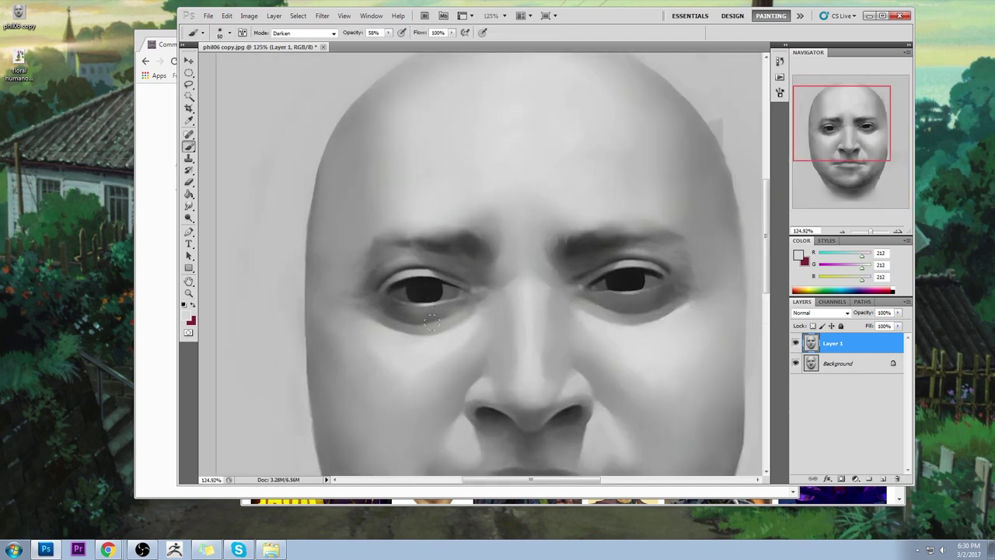
left_click(303, 33)
left_click(302, 47)
Soften the shadows under both eyes with a 45 px brush in greys sampled nearby.
left_click(454, 315, "alt")
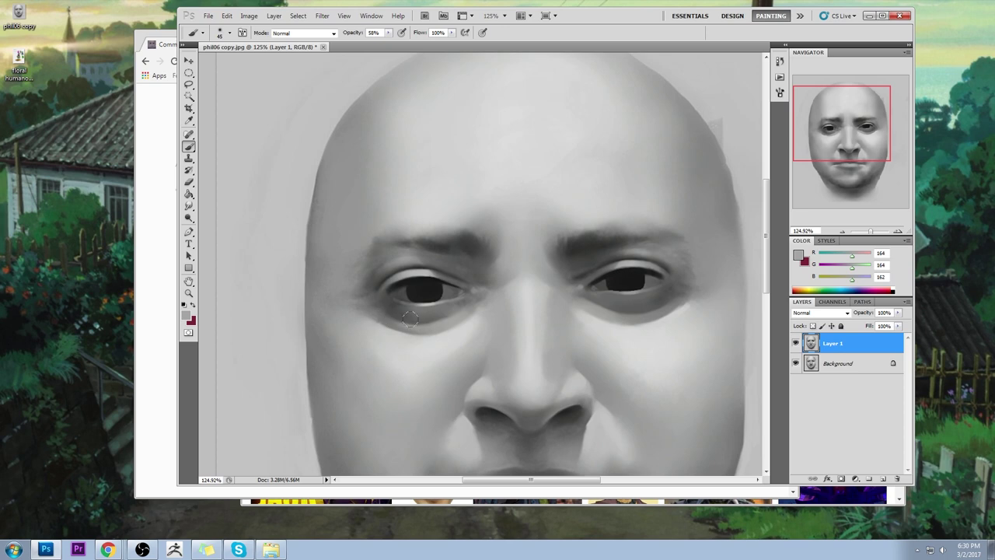
left_click_drag(647, 313, 614, 314)
left_click(657, 315, "alt")
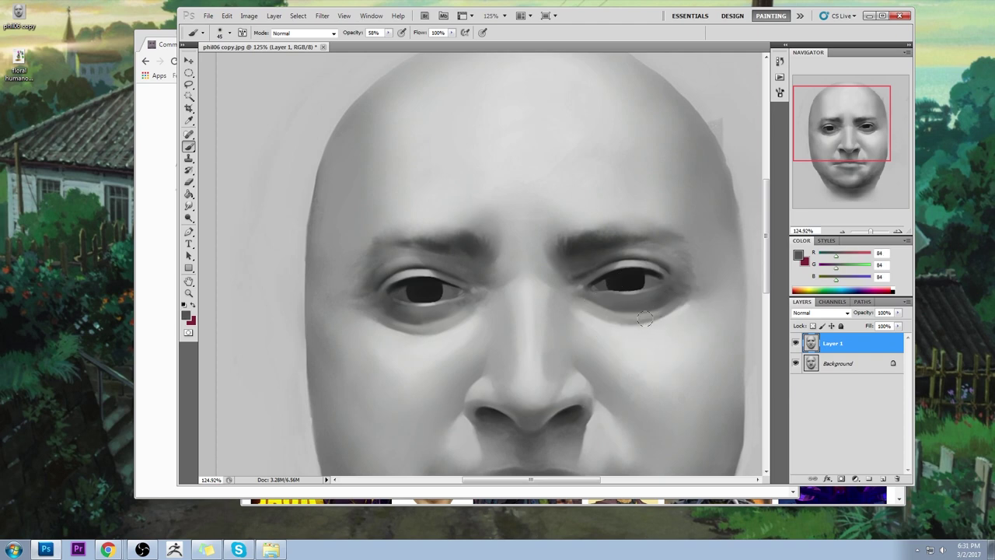
left_click(672, 308, "alt")
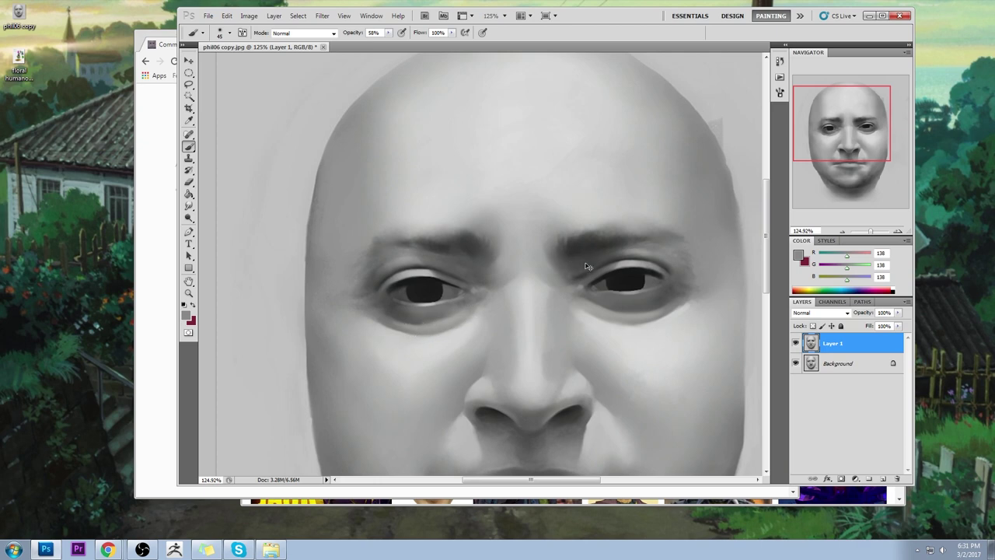
scroll(581, 266, "down", 5)
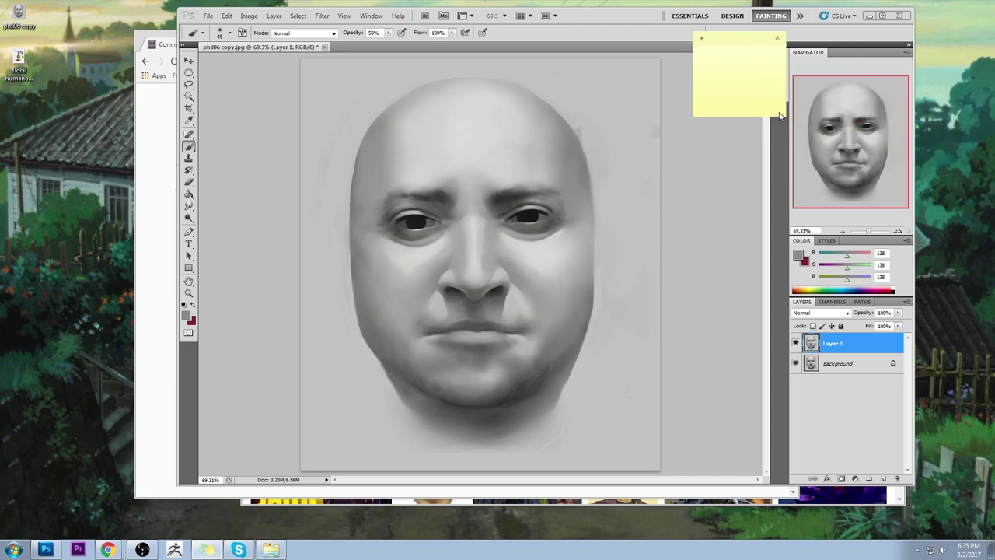
Enlarge the blank sticky note, narrow and shift the Photoshop window, and place the note beside it.
left_click_drag(785, 122, 893, 382)
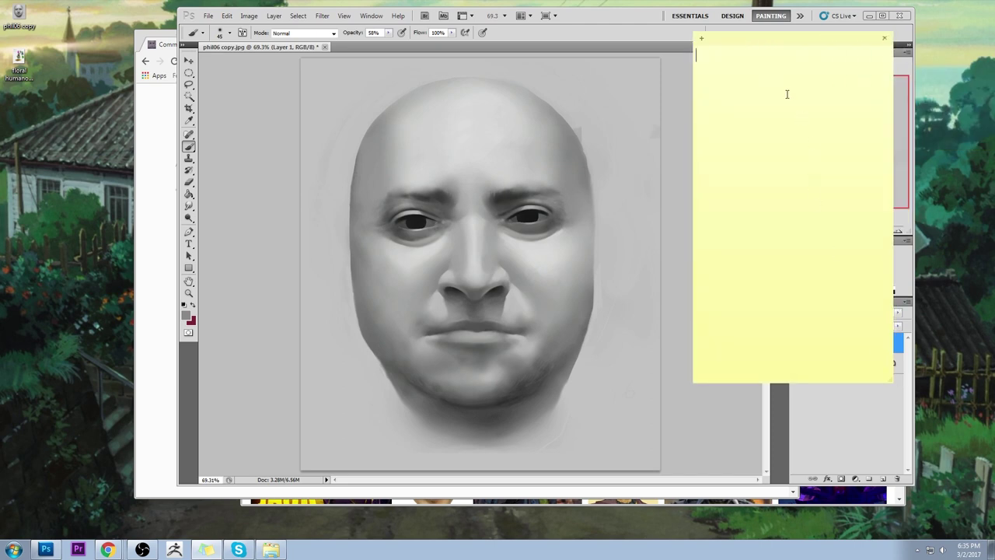
left_click_drag(636, 17, 461, 14)
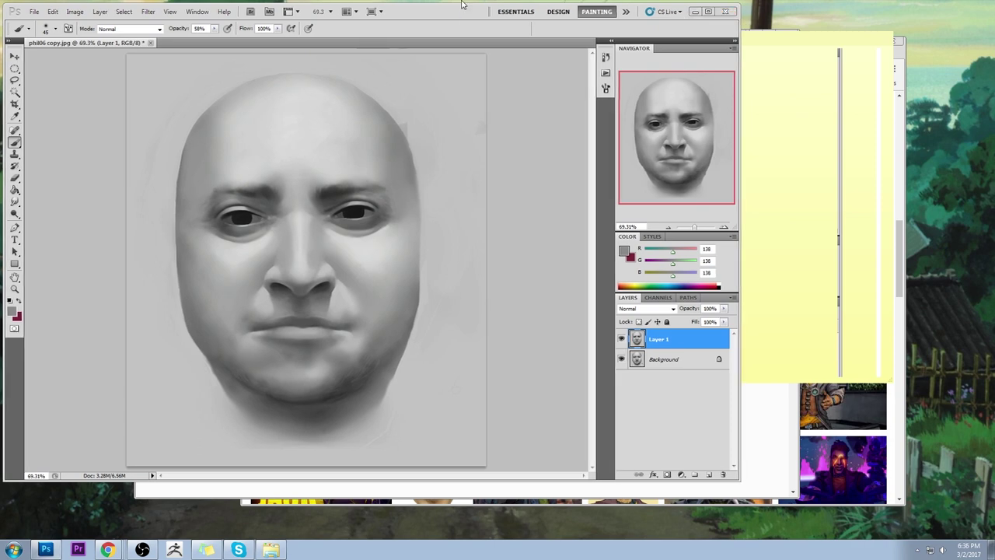
left_click_drag(741, 27, 646, 31)
left_click(796, 63)
left_click_drag(824, 38, 884, 23)
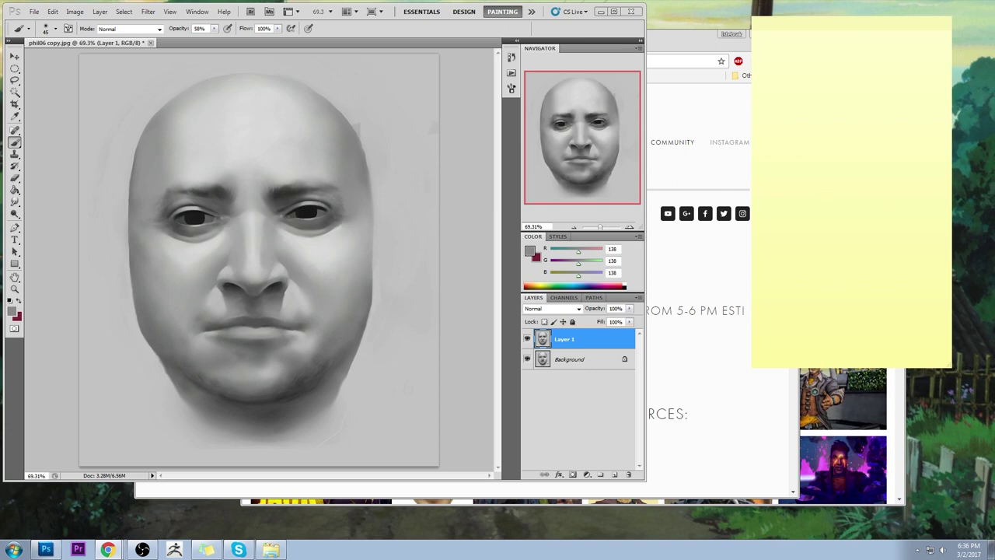
left_click_drag(879, 27, 917, 18)
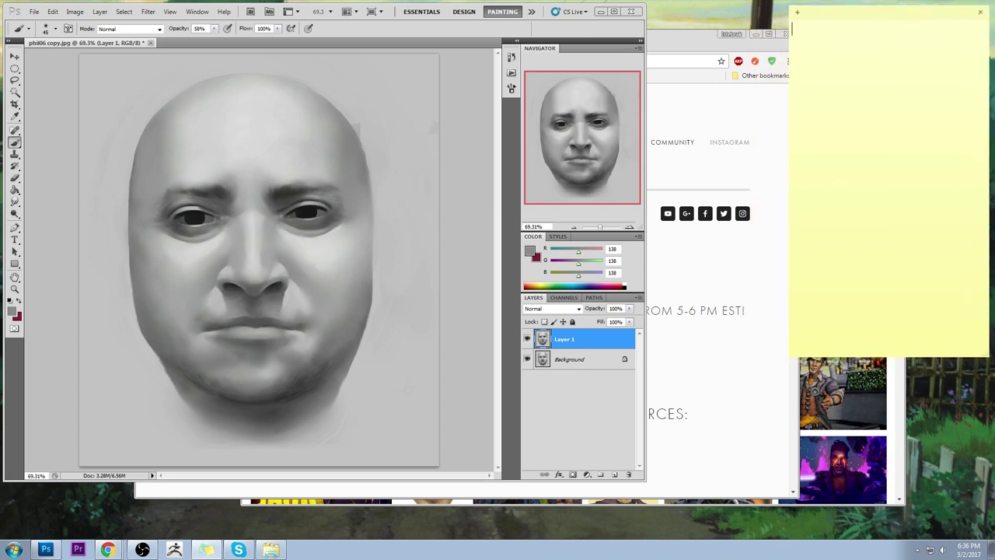
Return to Photoshop and compare the face with its original version by hiding and showing Layer 1.
left_click(389, 34)
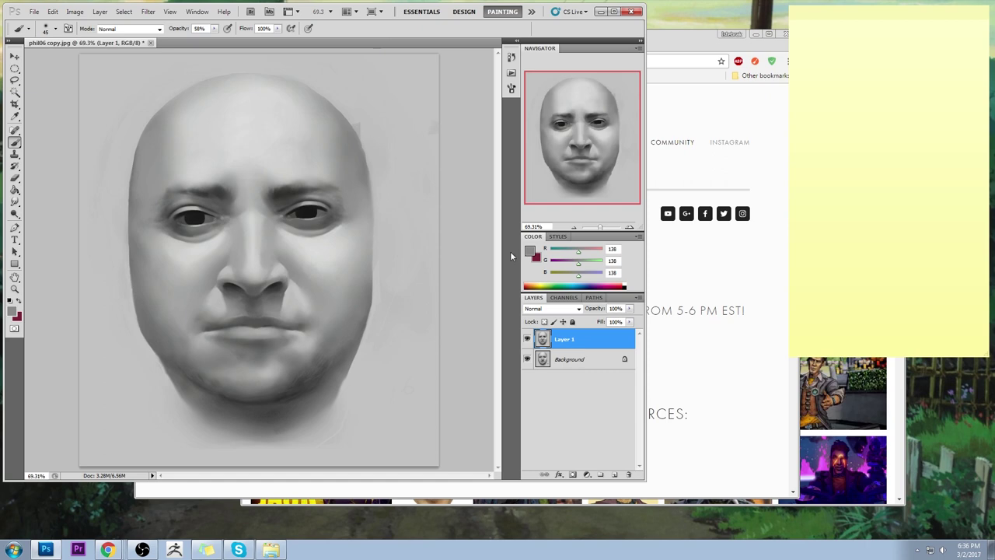
left_click(527, 339)
left_click(527, 339)
left_click(150, 42)
left_click(288, 197)
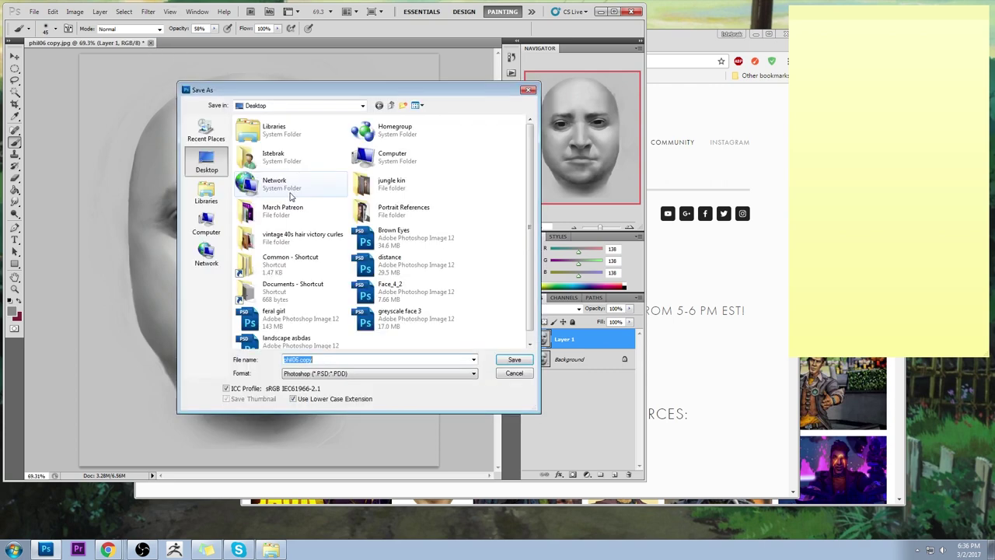
left_click(514, 374)
Flatten the image and close phil06 copy.jpg, saving its changes.
right_click(596, 342)
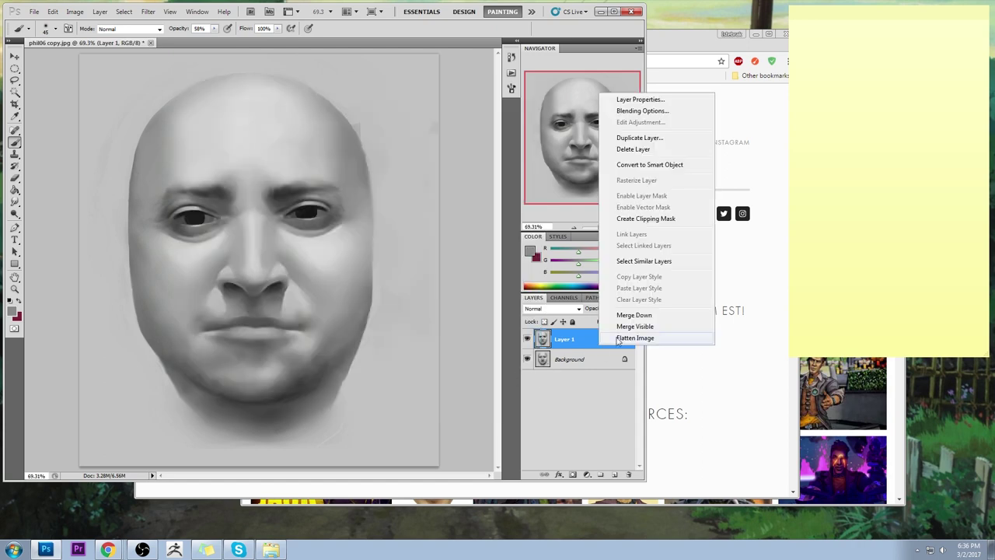
left_click(684, 336)
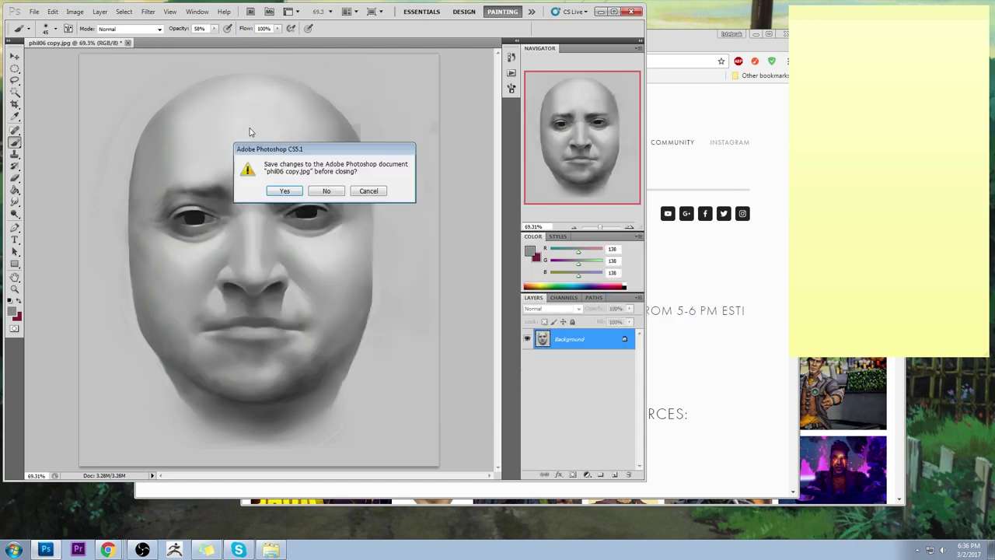
left_click(294, 192)
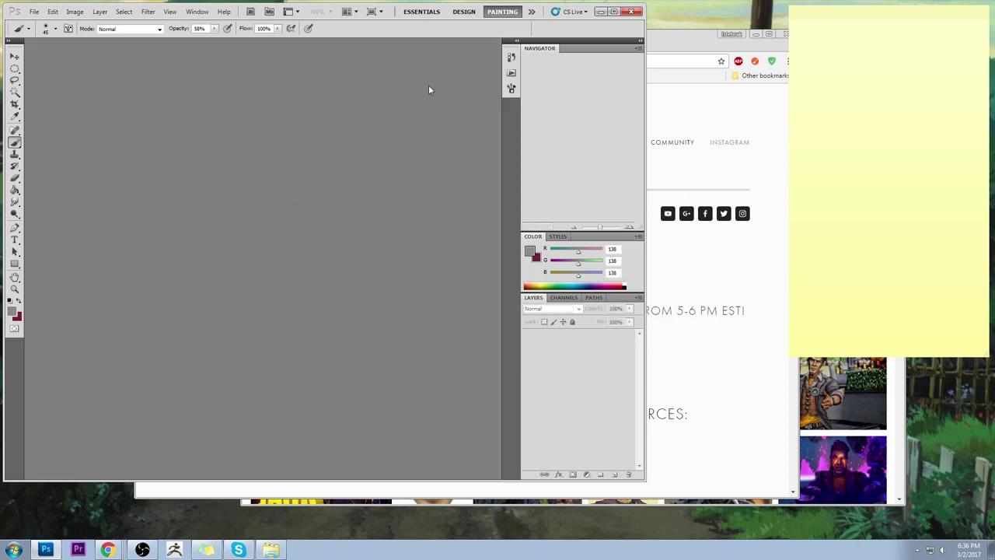
Write "insect people" as the first challenge idea in the sticky note.
left_click(716, 15)
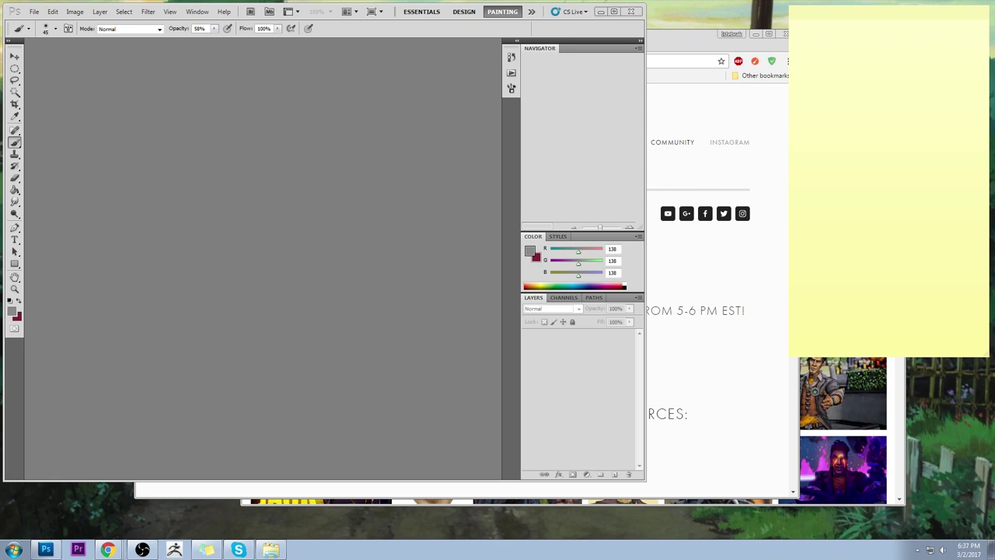
left_click(850, 31)
type("in")
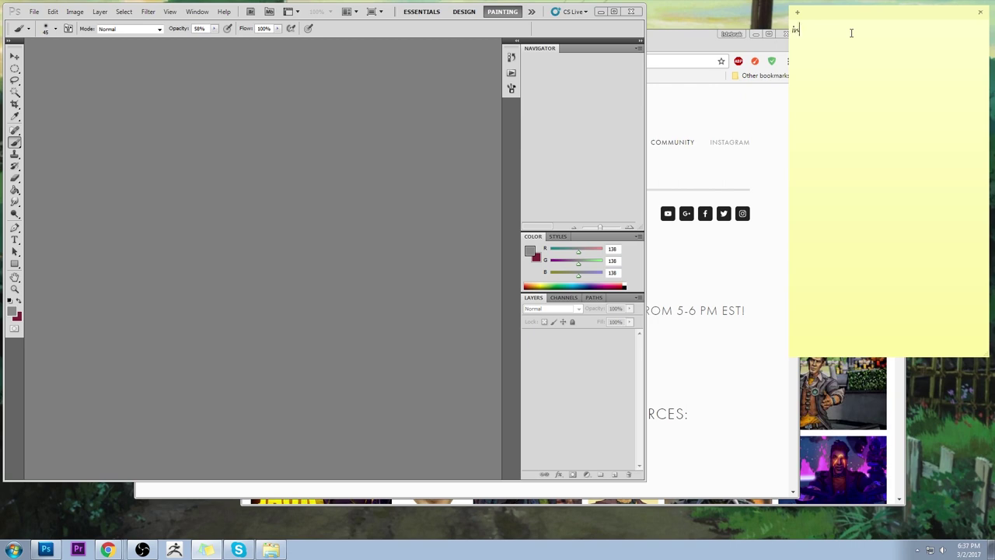
type("sect people")
Paste the suggestion about Brothers Grimm characters or combining living and non living things below the first idea, followed by blank lines.
key("alt+Tab")
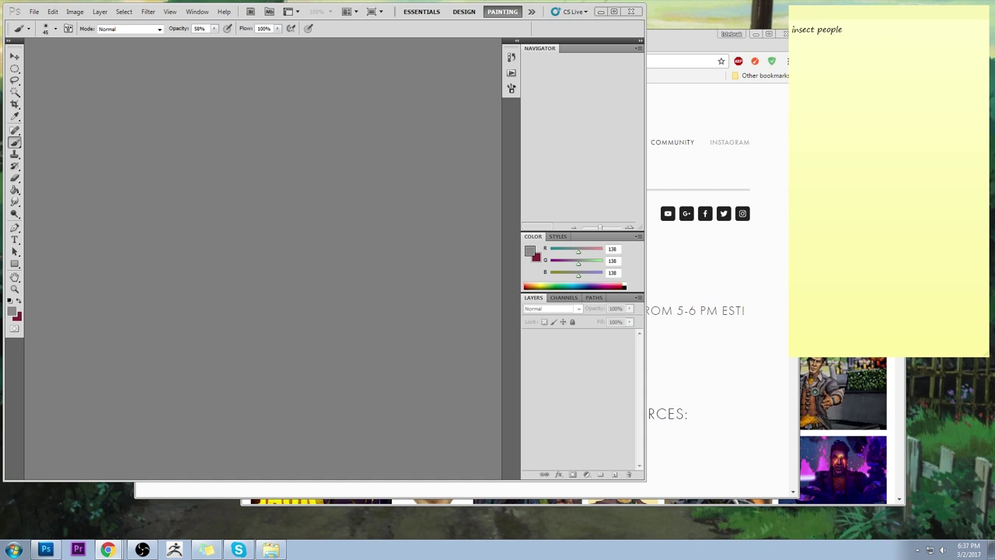
right_click(826, 70)
left_click(846, 96)
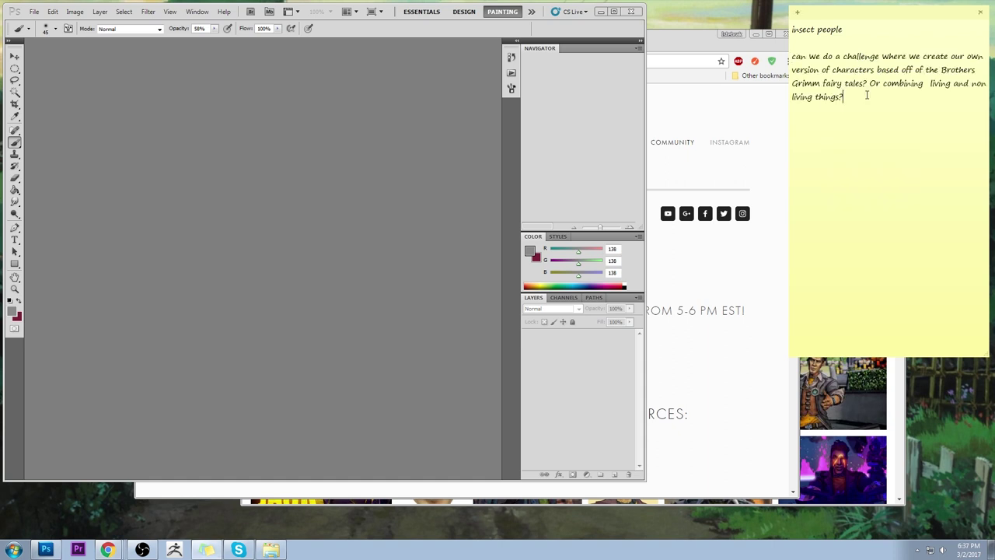
key("Return")
key("Return")
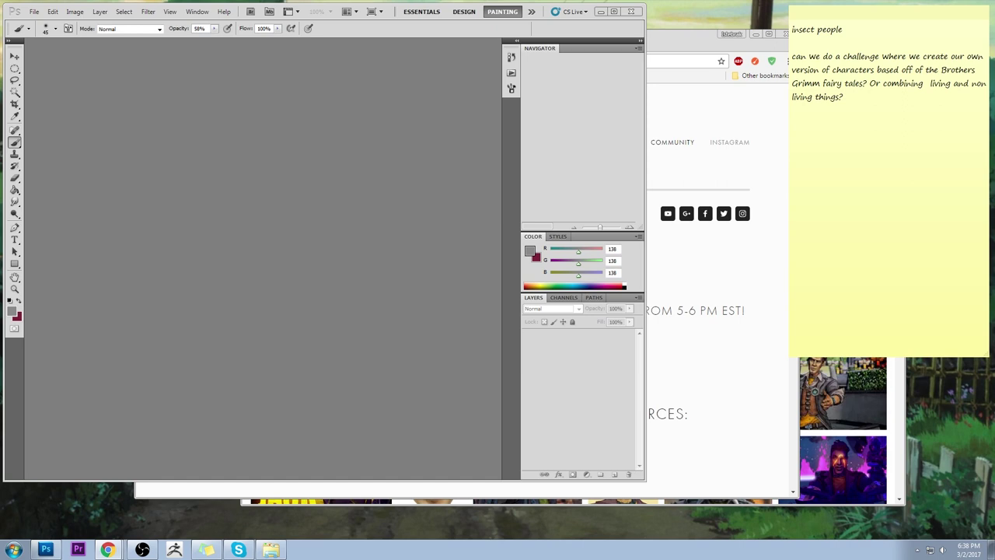
Paste "Robot Companions" as another challenge idea beneath the Brothers Grimm suggestion, and return to the previous window.
left_click(828, 138)
right_click(829, 140)
left_click(849, 167)
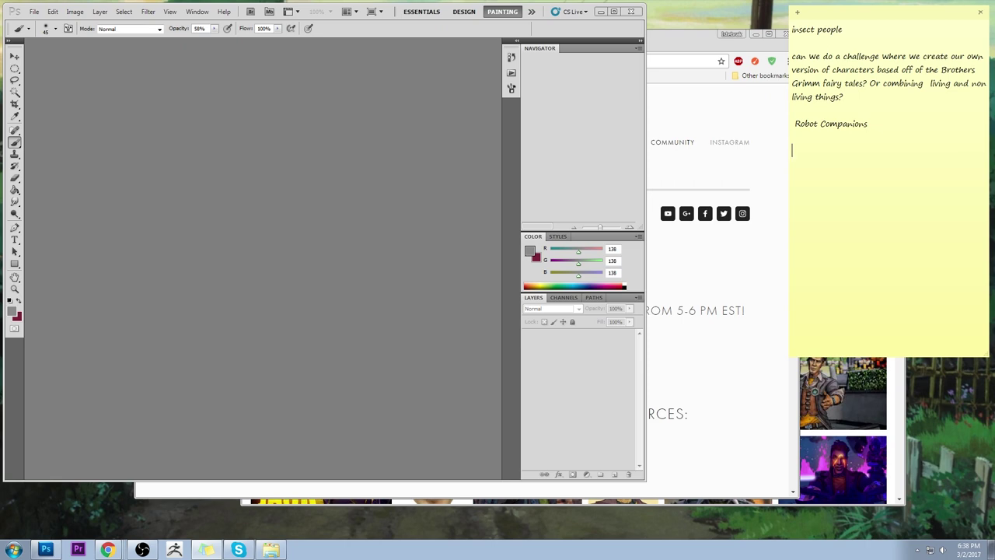
key("alt+Tab")
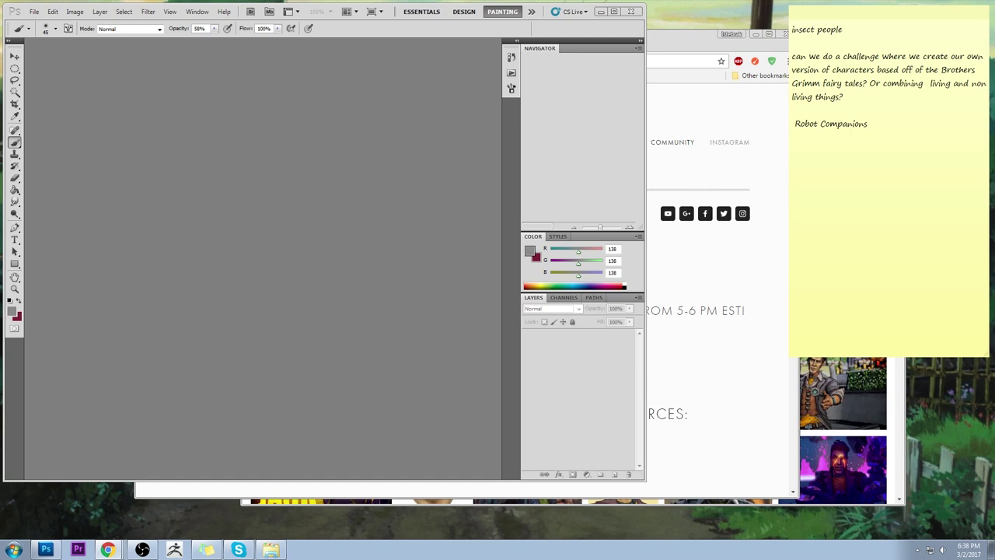
Add "N ordic Gods" and "Forgotten Fairy Tale Characters." as separate challenge ideas below "Robot Companions" in the sticky note.
key("alt+Tab")
left_click(889, 160)
key("Return")
type("N ordic Gods")
left_click(899, 188)
key("Return")
key("Return")
type("Forgotten Fairy Tale Characters.")
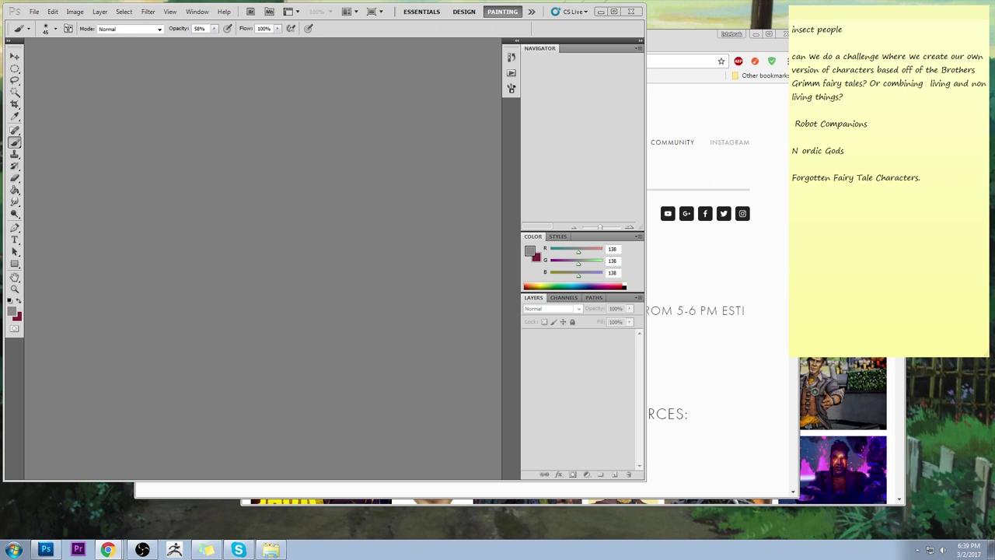
Add "Snowy landscape" as a challenge idea below the forgotten fairy tale suggestion, separated by a blank line.
left_click(873, 215)
key("Return")
key("Return")
type("Snowy landscape")
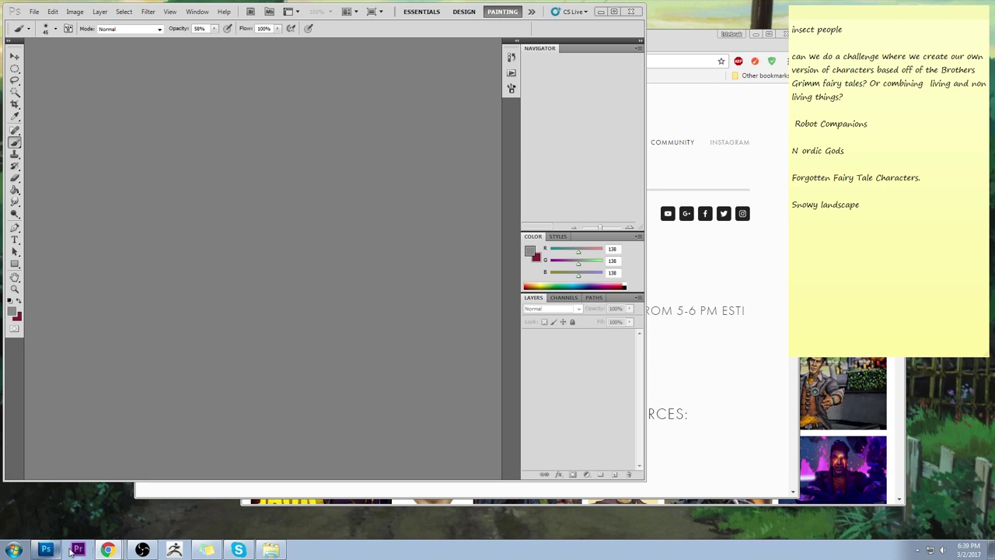
Check the hidden tray icons and launch Discord.
left_click(917, 549)
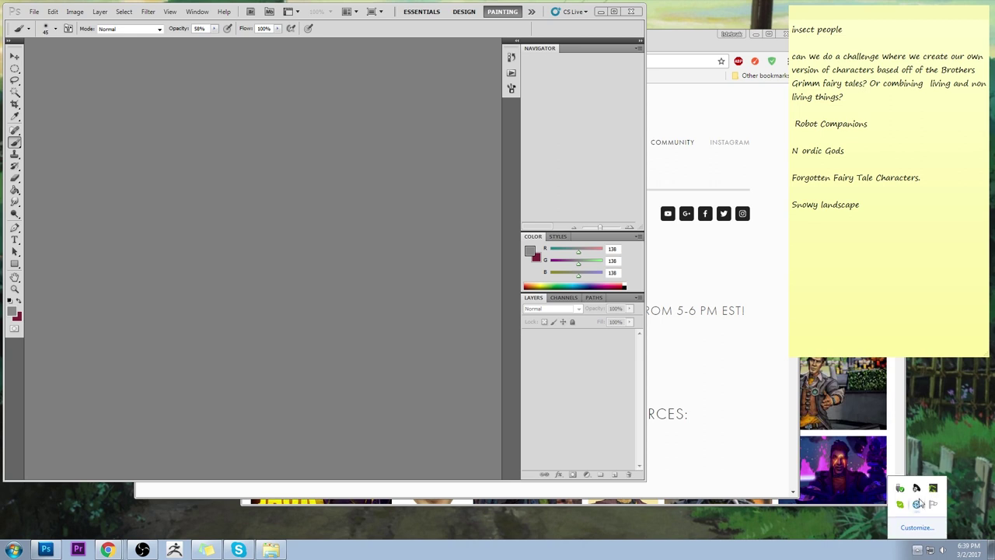
left_click(12, 549)
left_click(66, 273)
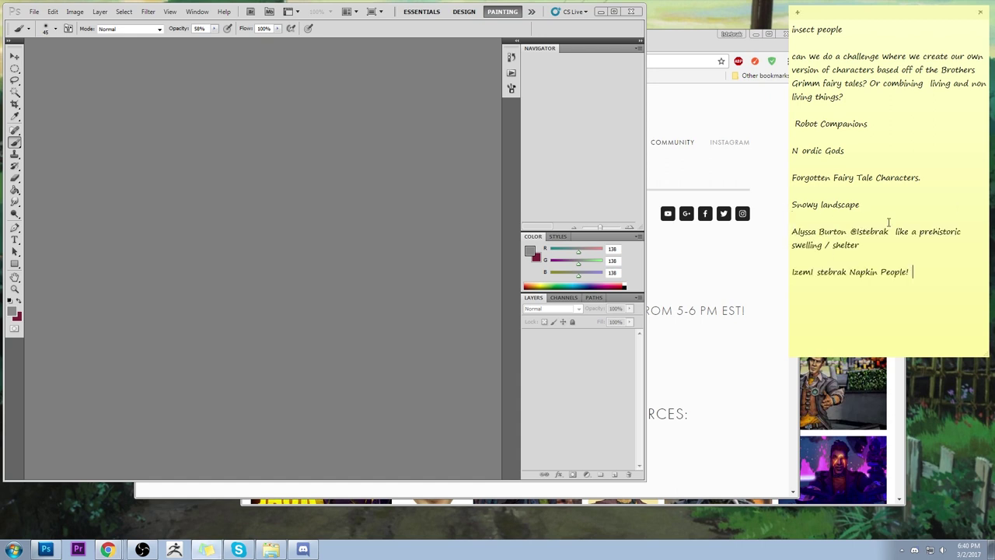
Delete the Napkin People line and strip the sender's name and mention from the prehistoric shelter suggestion in the note.
left_click(796, 221)
left_click_drag(859, 245, 786, 231)
left_click_drag(922, 272, 776, 274)
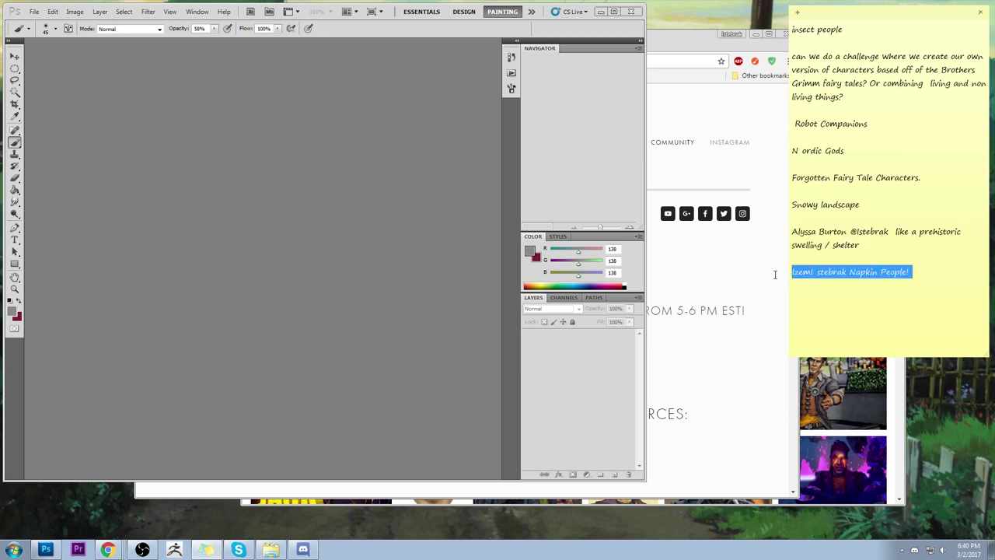
key("BackSpace")
left_click_drag(893, 232, 791, 231)
key("BackSpace")
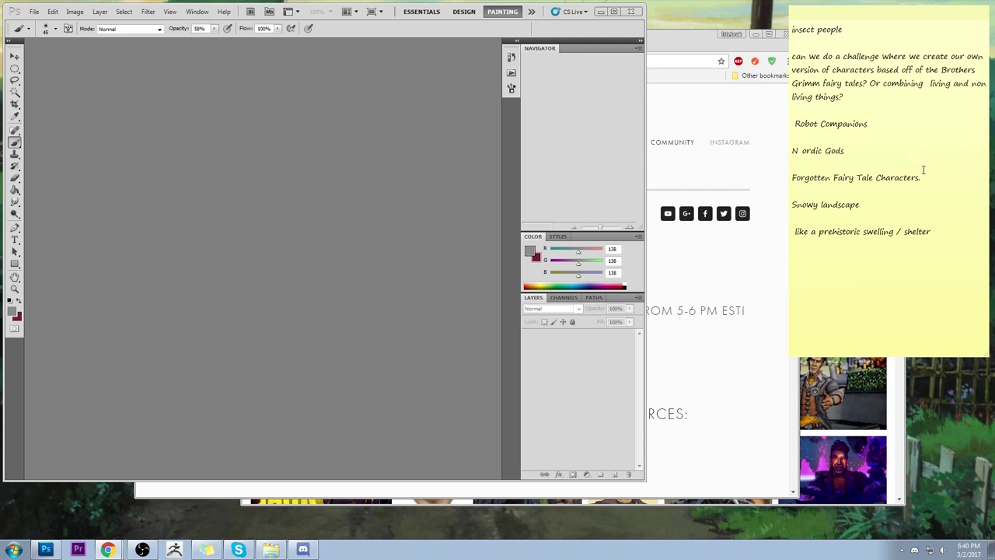
Extend the "Snowy landscape" line with ", magma themed environment", removing the pasted sender name and mention.
left_click(881, 206)
left_click(877, 204)
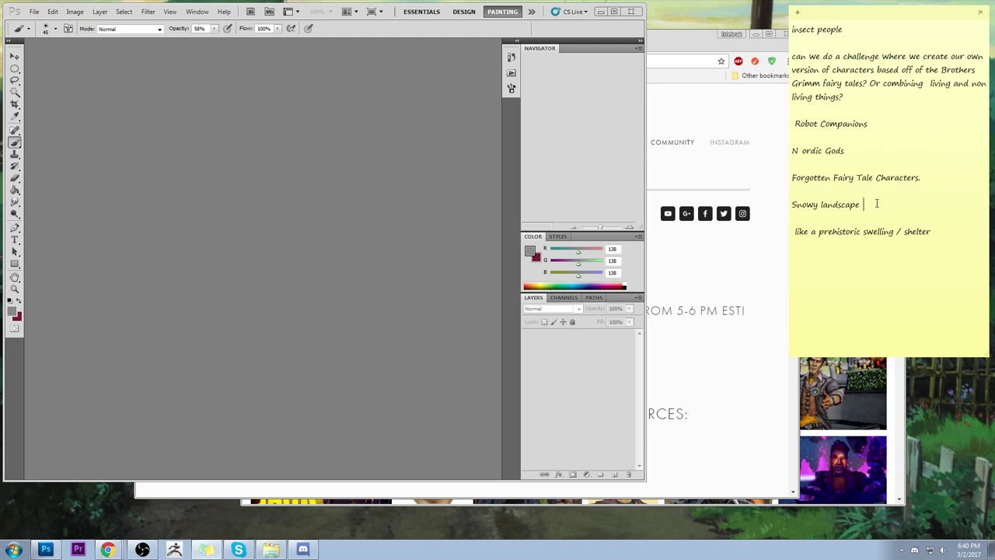
type(", scorshua3 @istebrak magma themed environment")
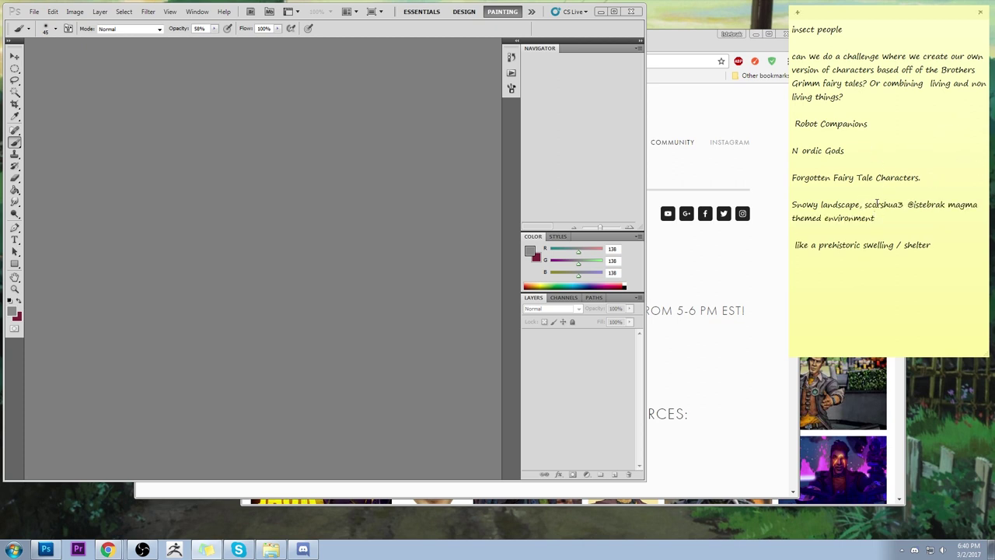
left_click_drag(950, 204, 864, 204)
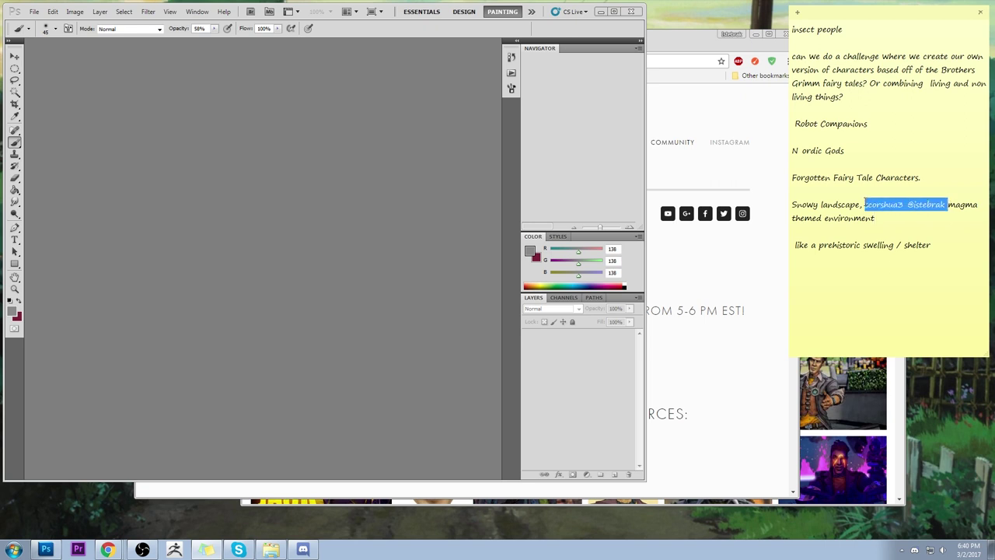
key("BackSpace")
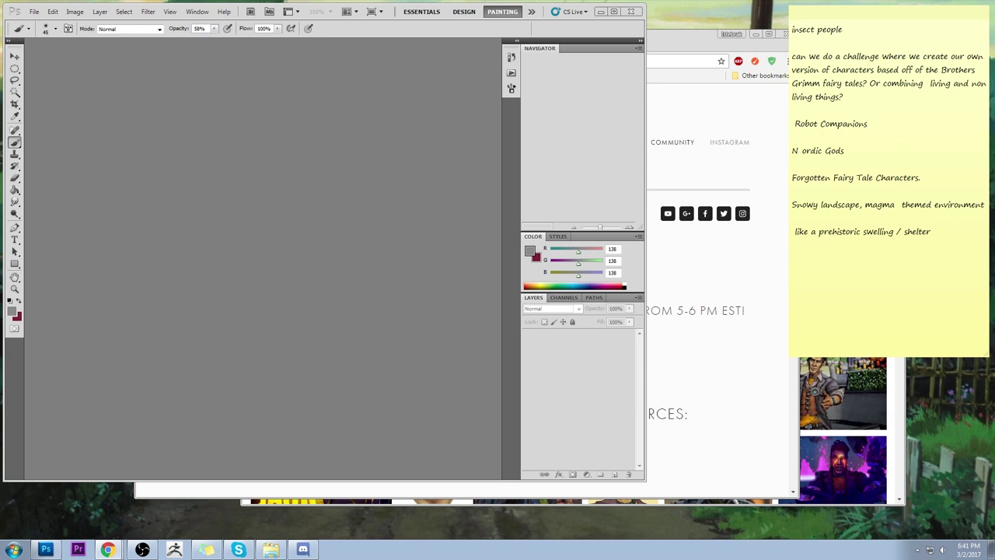
Add "greek goods as house pets or wild animal" below the shelter idea and append ", Elemental themed landscapes would be cool" to the snowy landscape line.
left_click(838, 261)
type("greek goods  as house pets or wild animal")
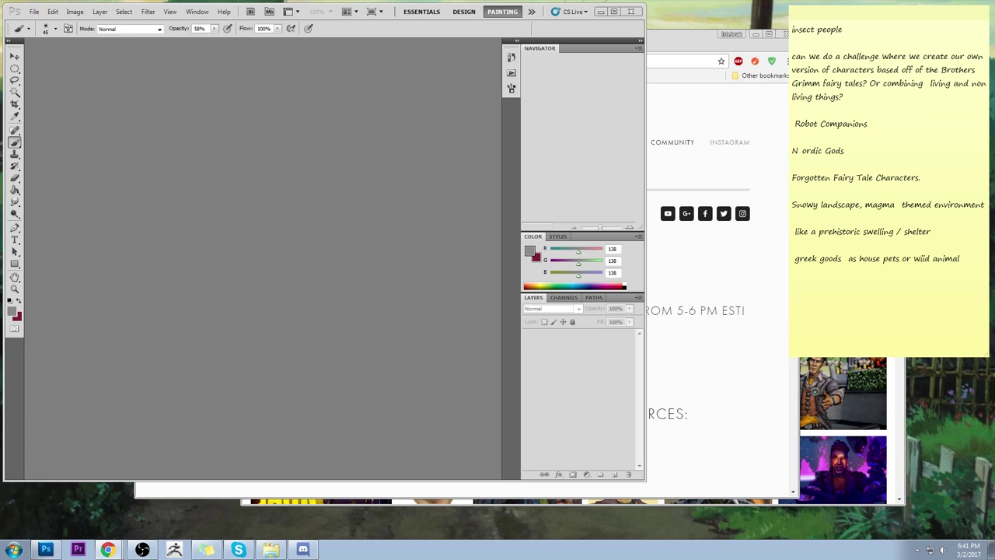
left_click(985, 204)
type(", Elemental themed  landscapes would be cool")
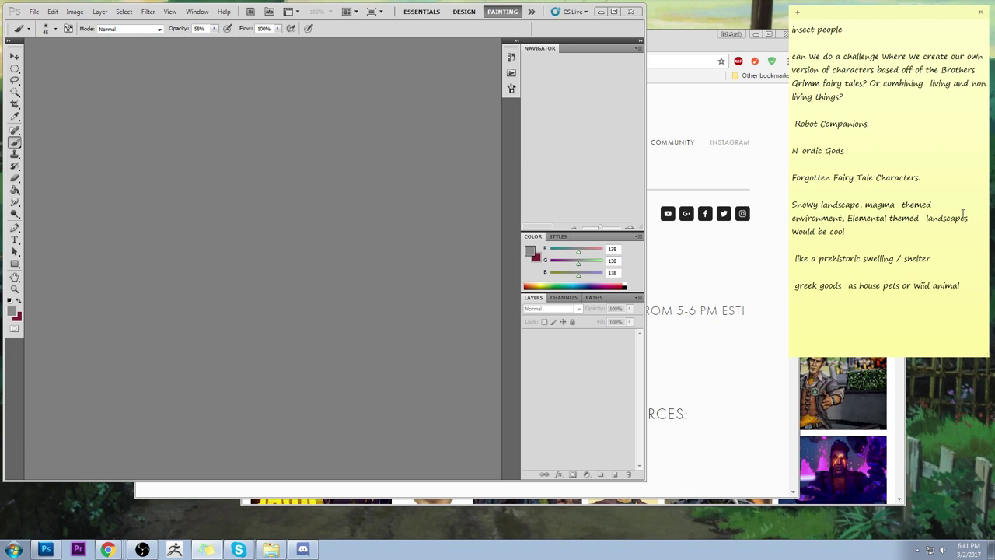
key("alt+Tab")
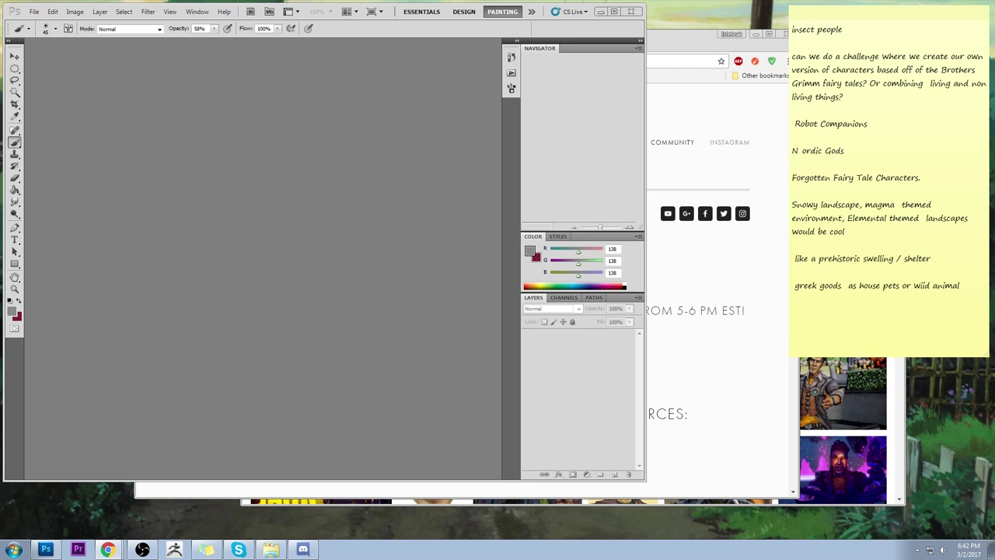
Add "mutations" as a challenge idea at the end of the note and return to the previous window.
left_click(836, 312)
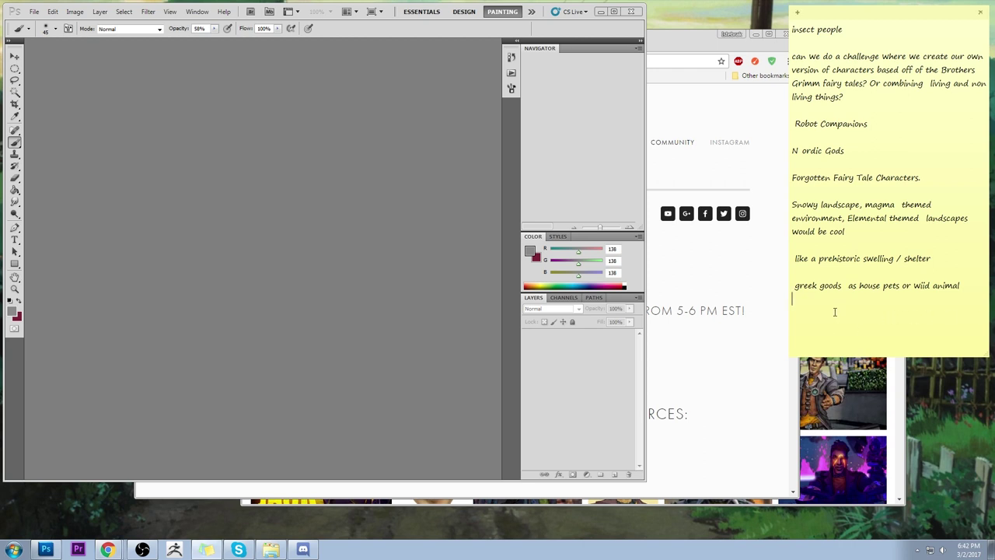
type("mutations")
key("alt+Tab")
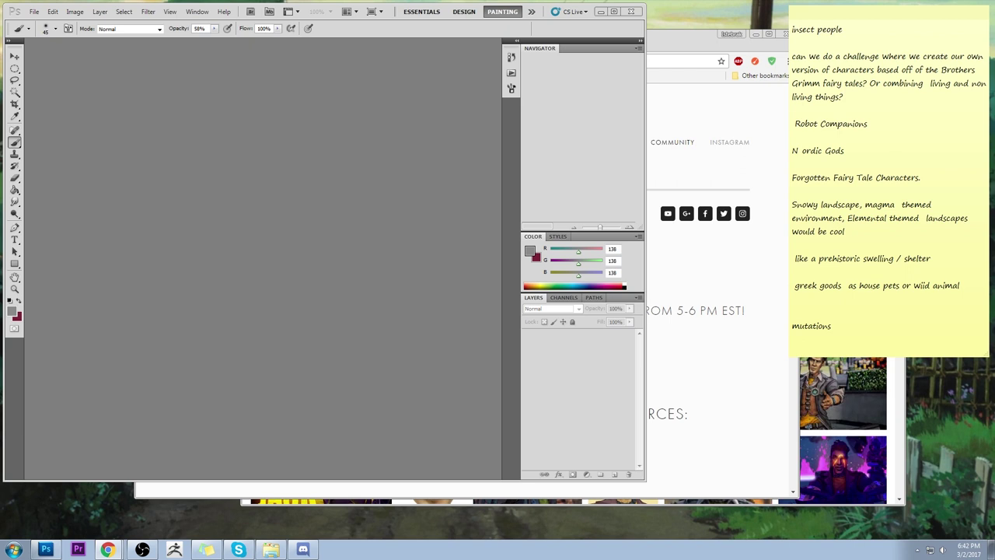
Insert "floating island landscape" as its own idea between the forgotten fairy tale and snowy landscape lines.
left_click(941, 185)
left_click(941, 185)
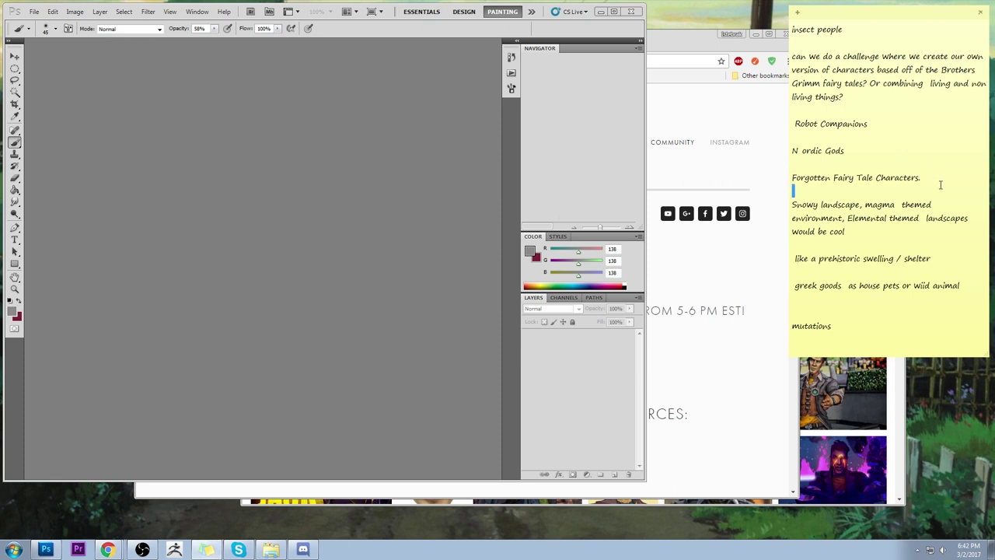
key("Return")
key("Return")
key("Up")
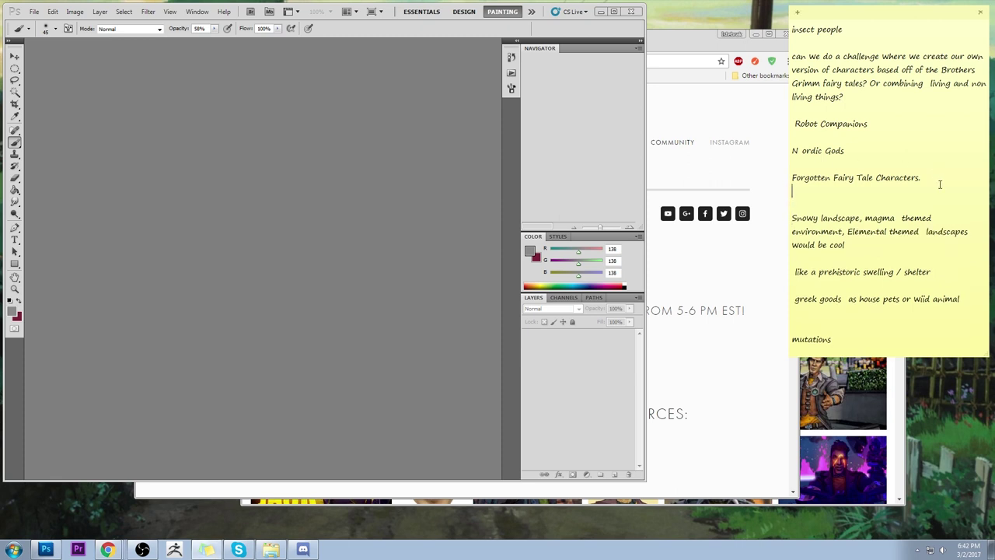
type("floating island landscape")
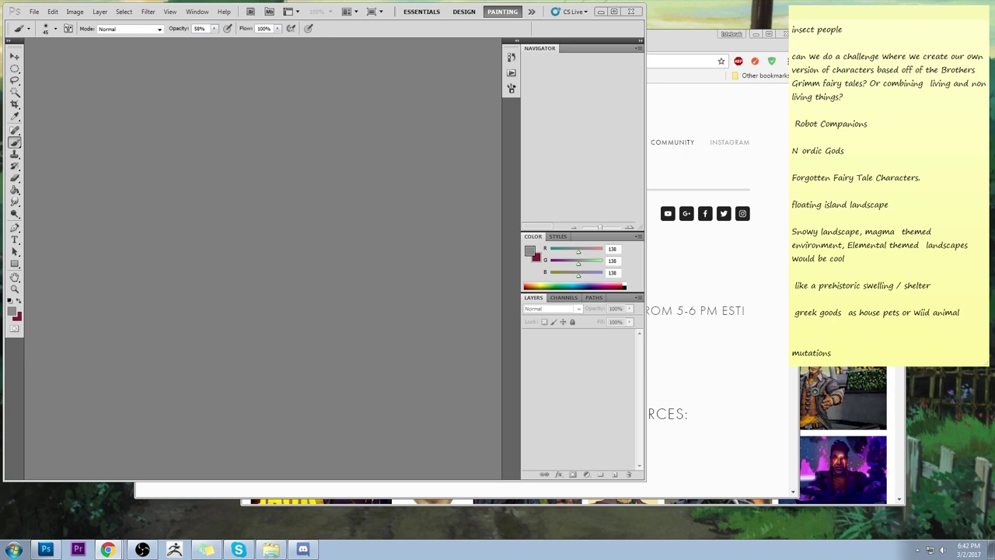
Insert "weapons?" as a challenge idea above "mutations", separated by a blank line.
left_click(878, 342)
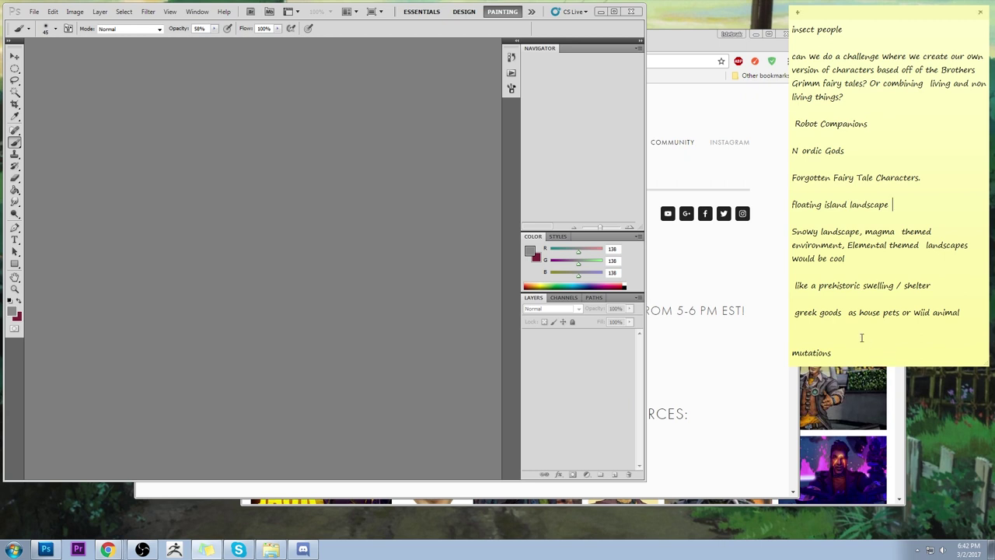
key("Return")
key("Return")
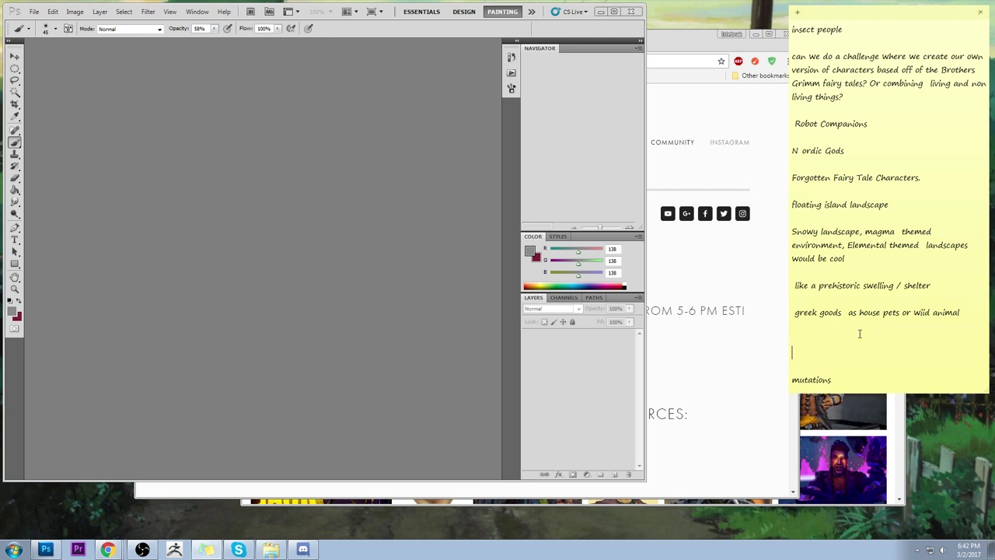
type("weapons?")
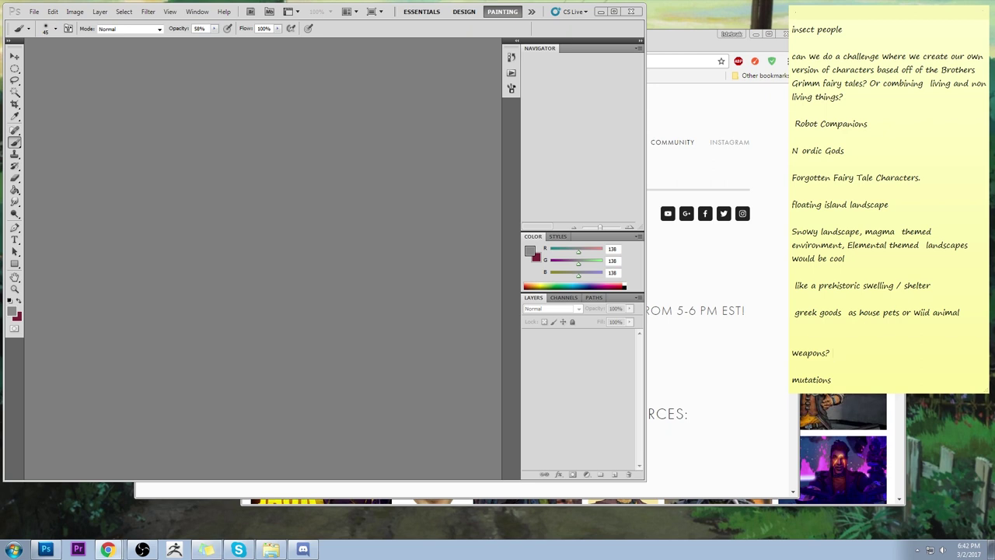
Make room above "weapons?" and add "ghosts of a sunken ship" as a challenge idea.
left_click(830, 329)
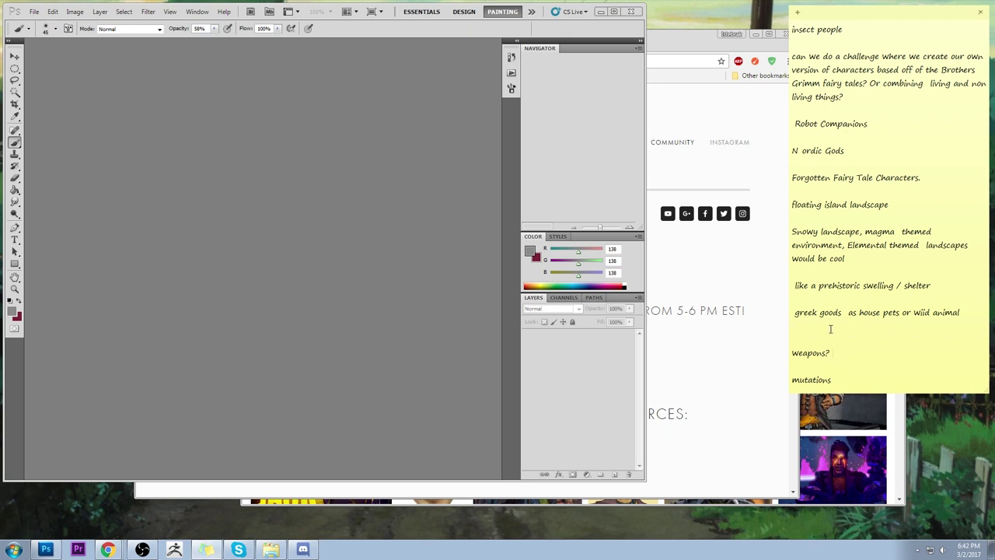
key("Return")
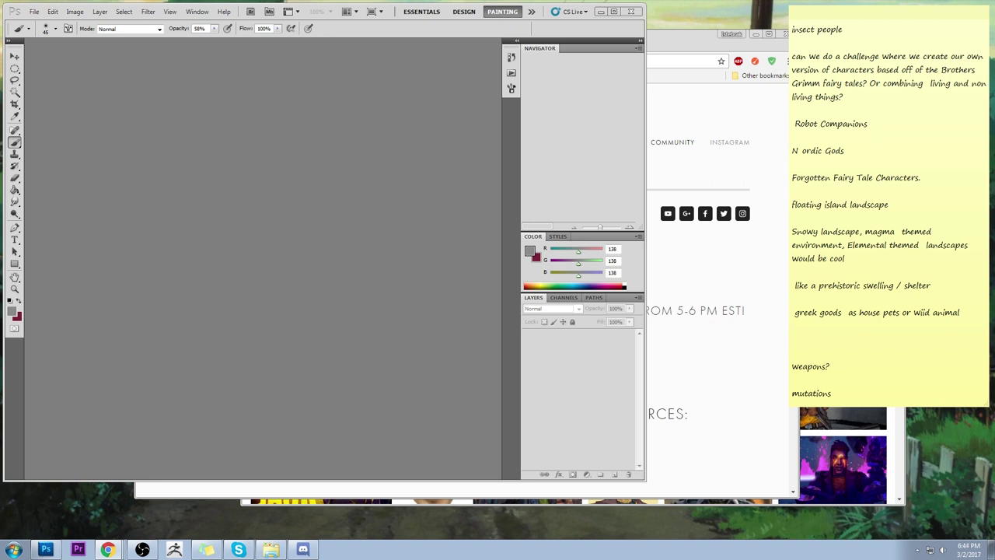
left_click(825, 339)
type("ghosts of a sunken ship")
left_click(894, 340)
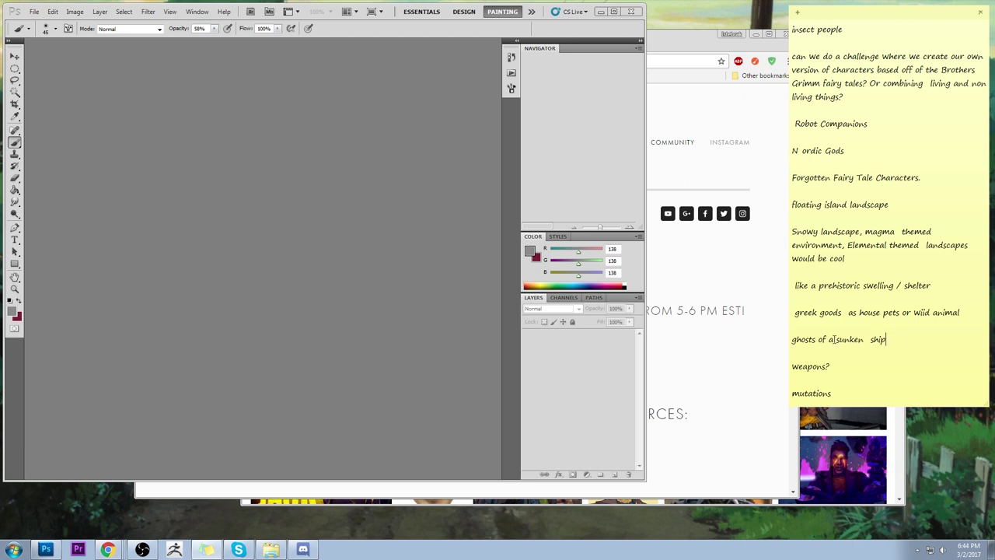
Put "robot" in front of the sunken ship ghosts idea and select the whole line.
left_click(793, 340)
type("robot")
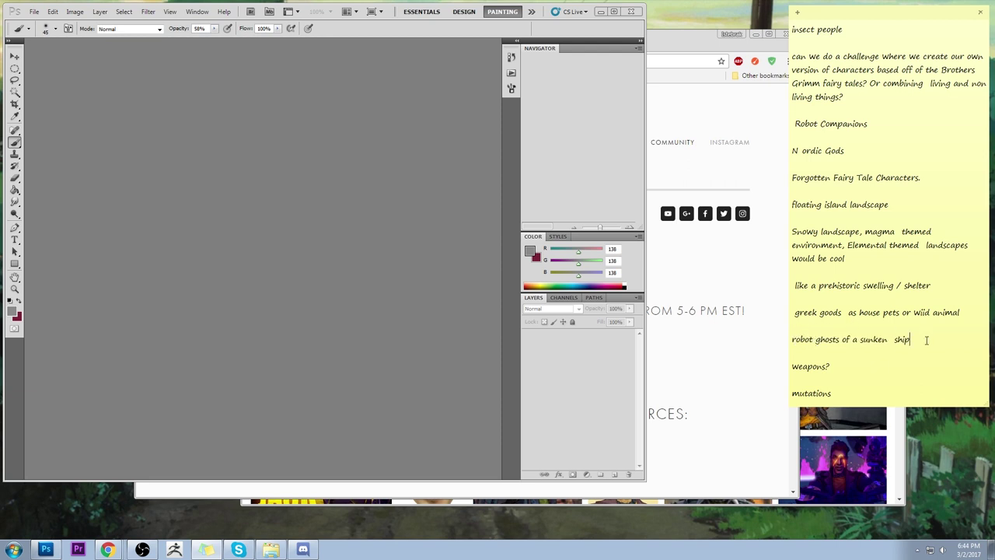
key("ctrl+shift+Left")
key("ctrl+shift+Left")
key("ctrl+shift+Left")
key("ctrl+shift+Left")
key("ctrl+shift+Left")
key("ctrl+shift+Left")
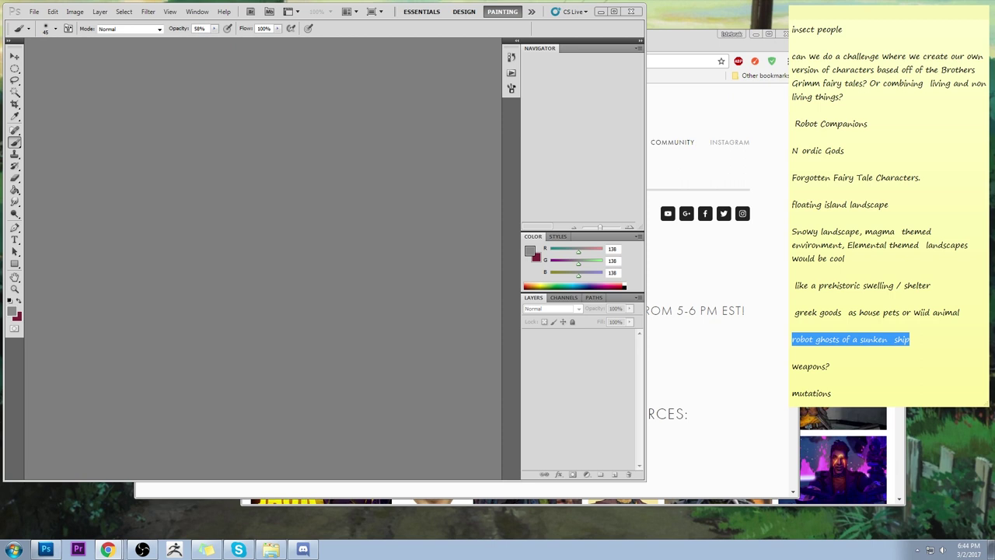
Add "ghosts of a sunken VIKING SHIP??????" as a separate idea below the robot ghosts line.
left_click(824, 354)
key("Return")
left_click(824, 355)
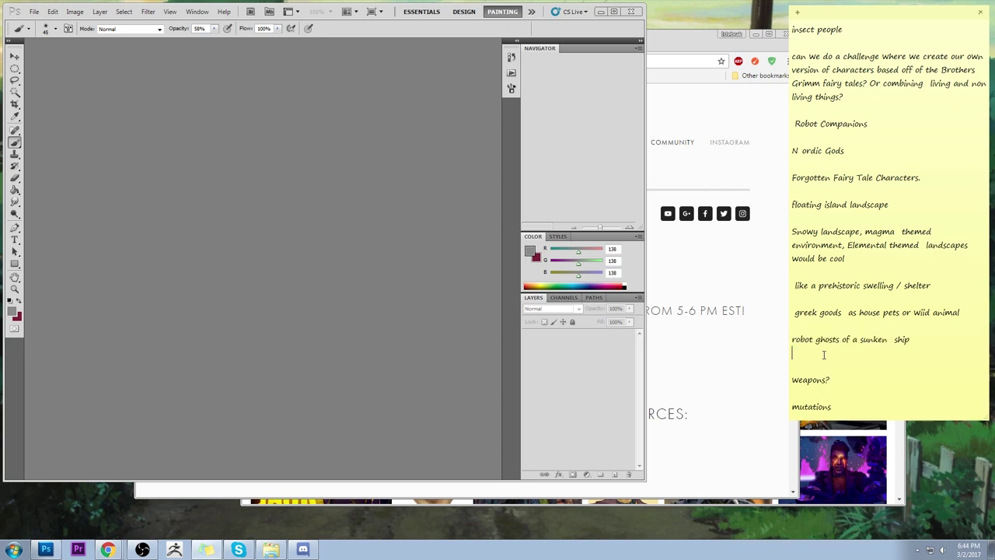
type("ghosts of a  sunken VIKING SHIP??????")
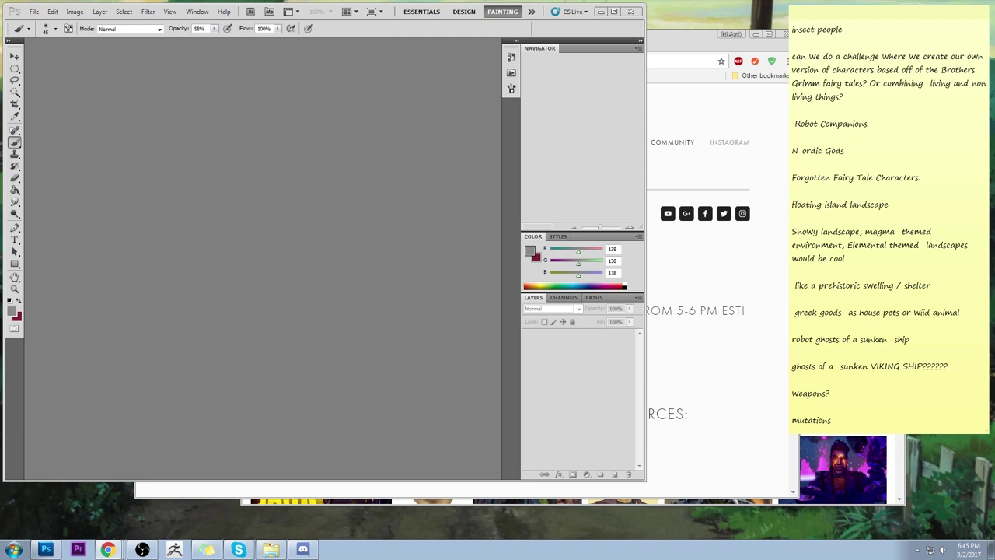
Insert the suggestion to draw a friend for the named character between the Viking ship idea and "weapons?".
left_click(805, 378)
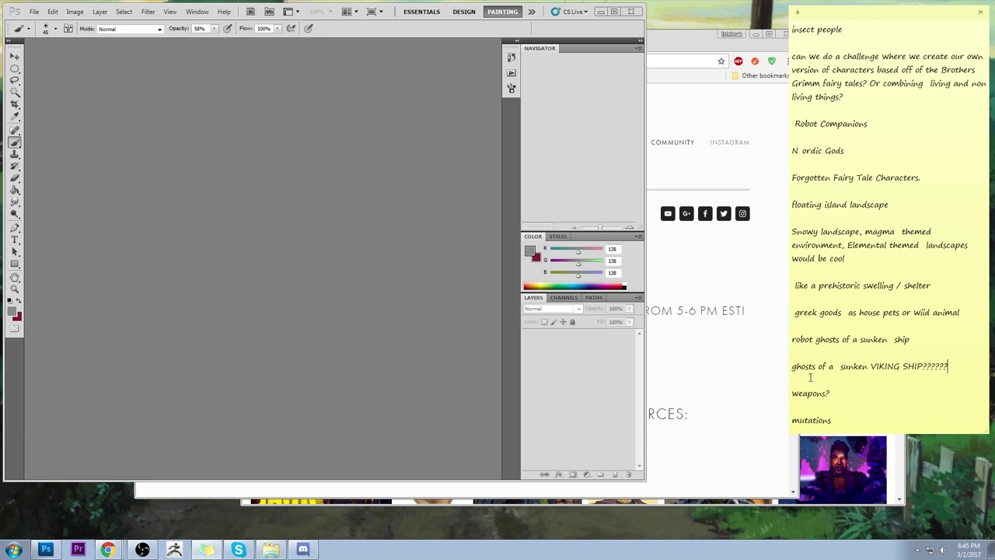
key("Return")
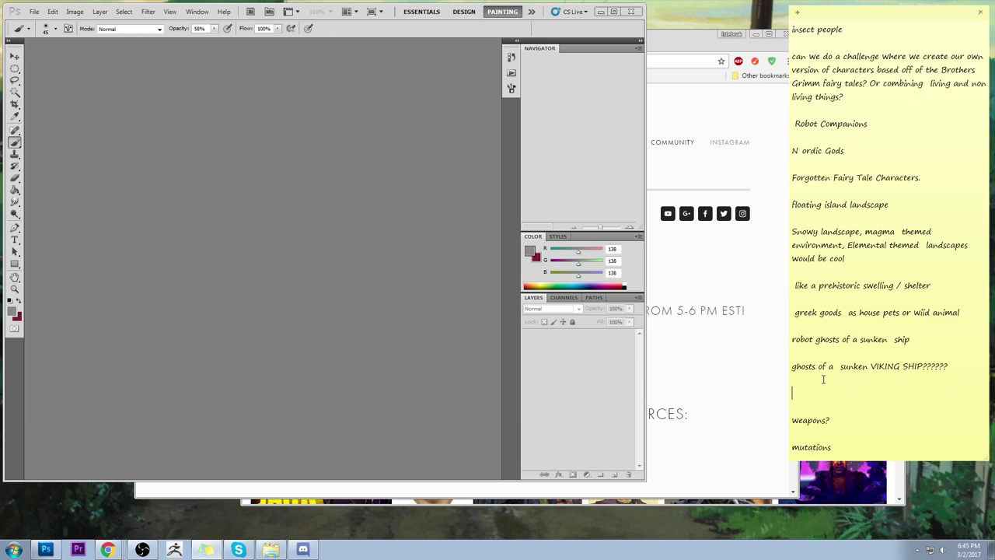
type("draw jeff a friend")
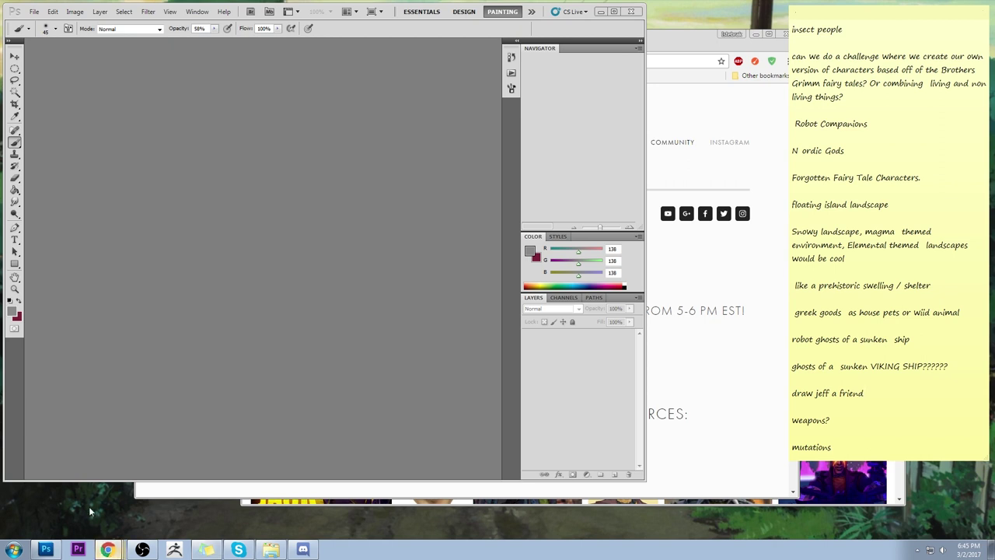
Close the Istebrak community page, Photoshop and the browser window with the handsome jack image search.
left_click(107, 550)
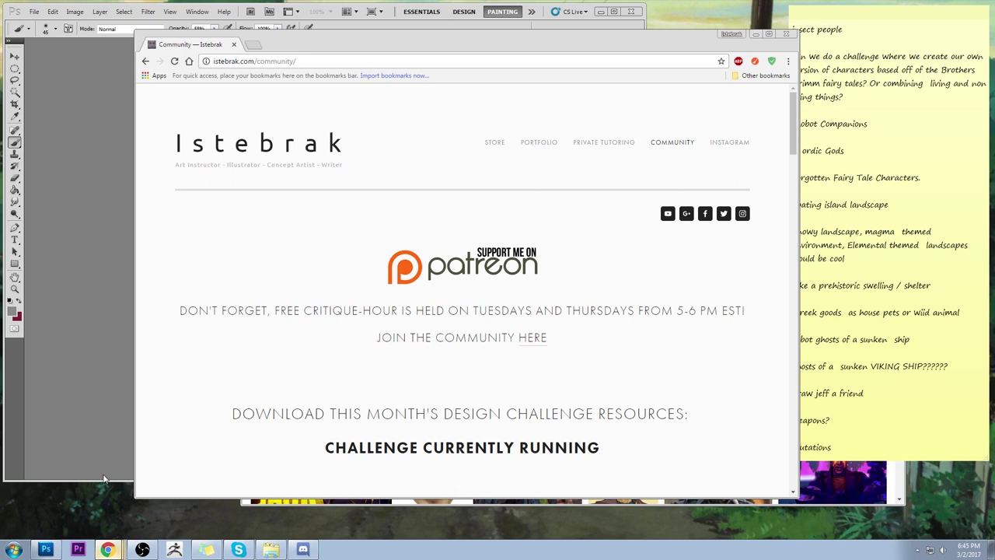
left_click(786, 34)
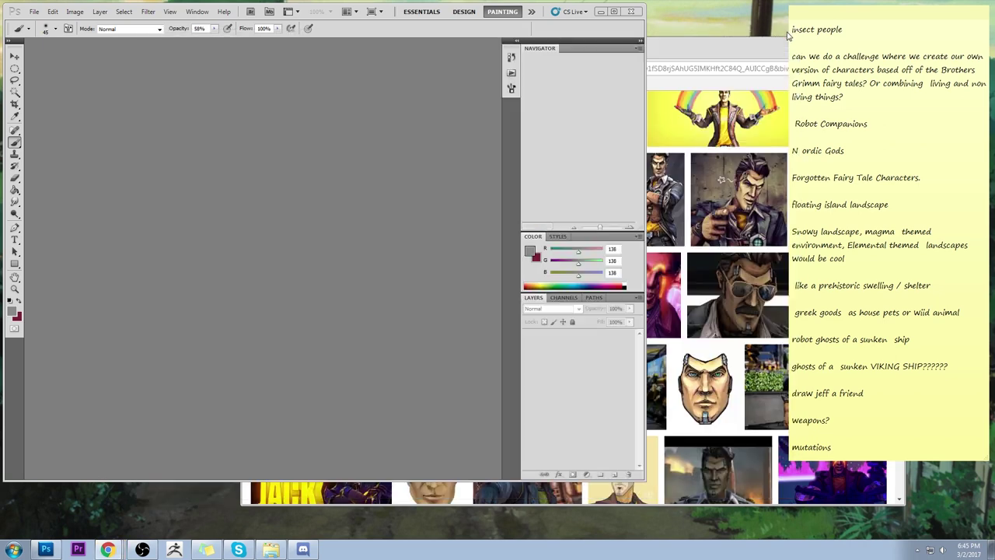
left_click(631, 12)
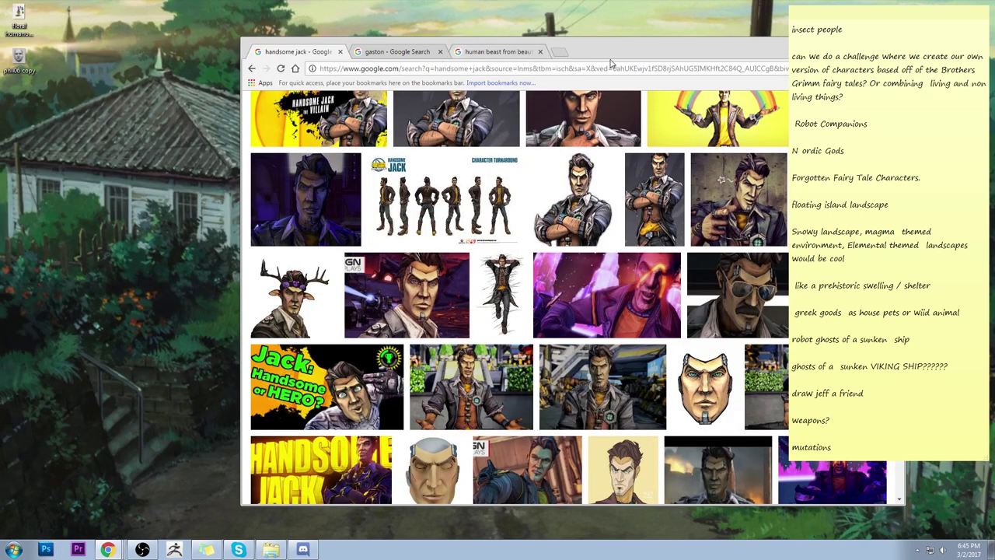
left_click(676, 59)
left_click(892, 44)
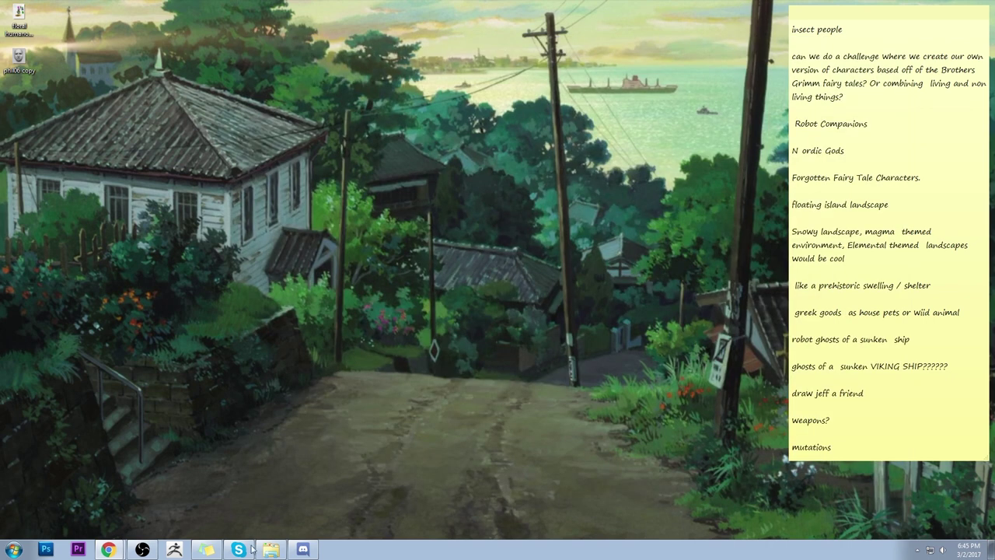
Close the browser window showing the smudger tool pencil image search.
left_click(109, 550)
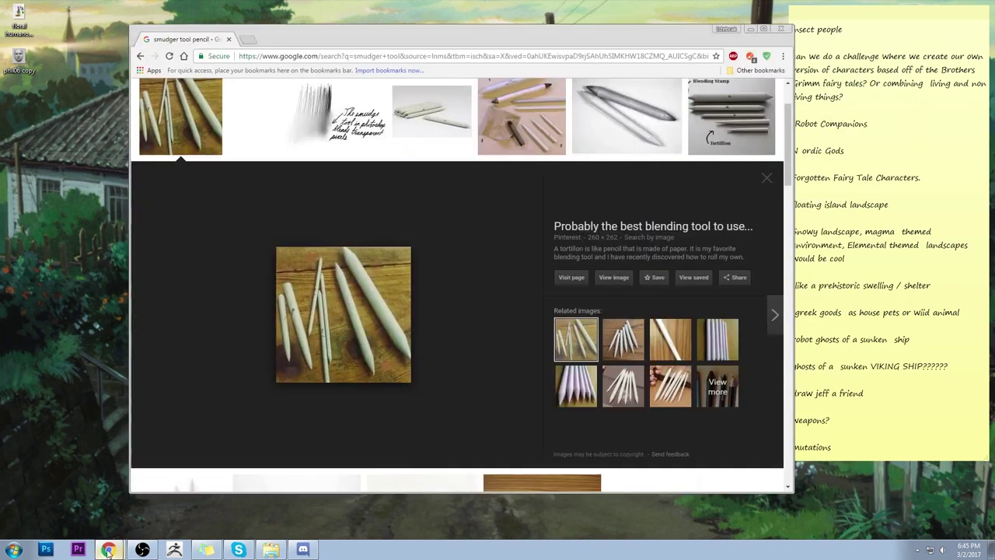
left_click(228, 39)
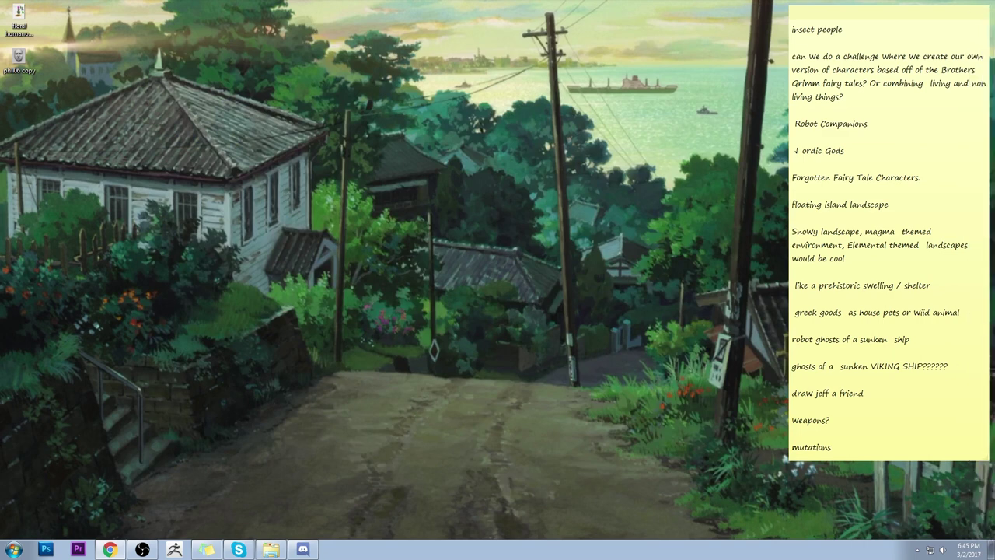
left_click(109, 550)
Insert "abandoned robots in a broken down factory with diff tasks" as a separate idea between "weapons?" and "mutations" in the sticky note.
left_click(882, 433)
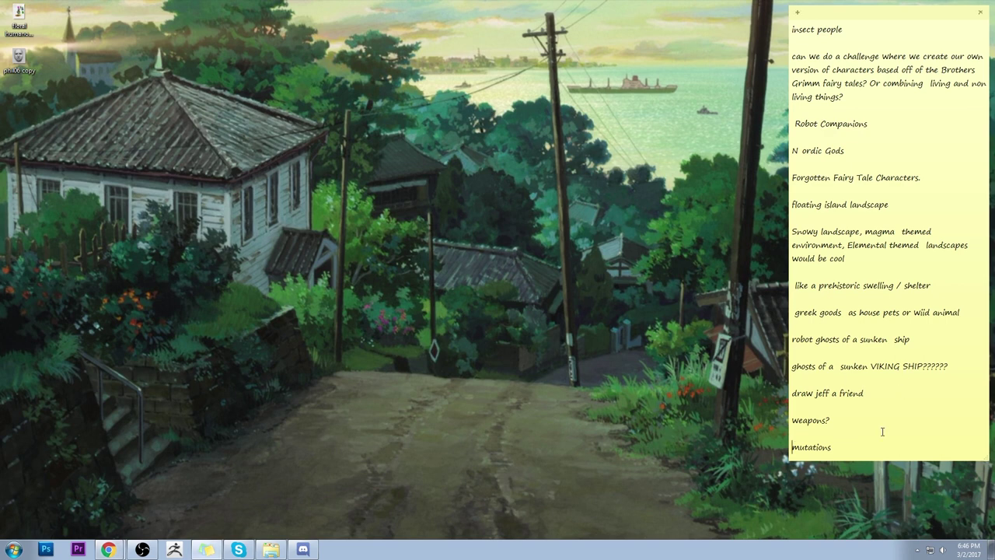
key("Return")
key("Return")
key("Up")
key("Up")
type("abandoned robots  in a broken down factory")
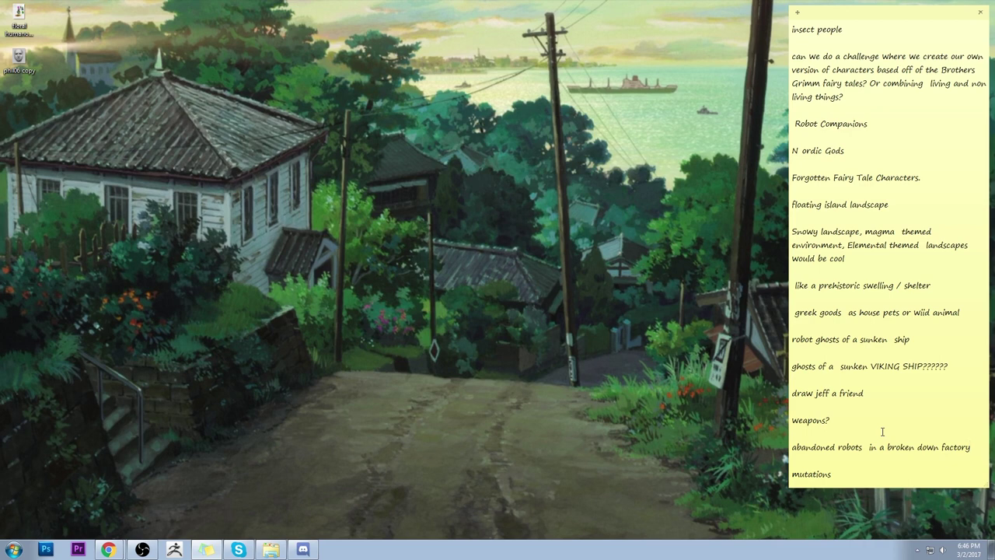
type("with diff t")
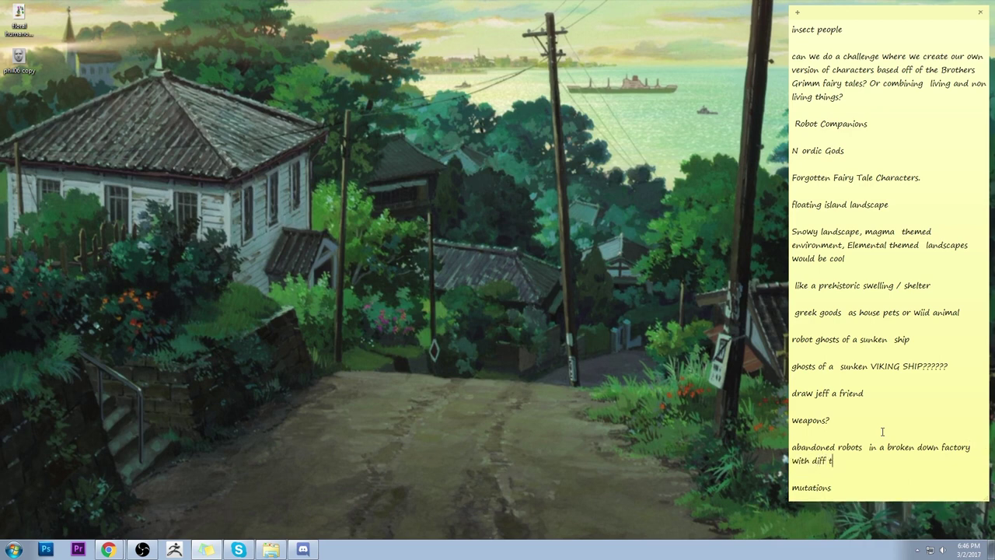
type("asks")
Add the viewer's chat message suggesting "Sculpture" to the sticky note below the abandoned robots idea.
left_click(108, 550)
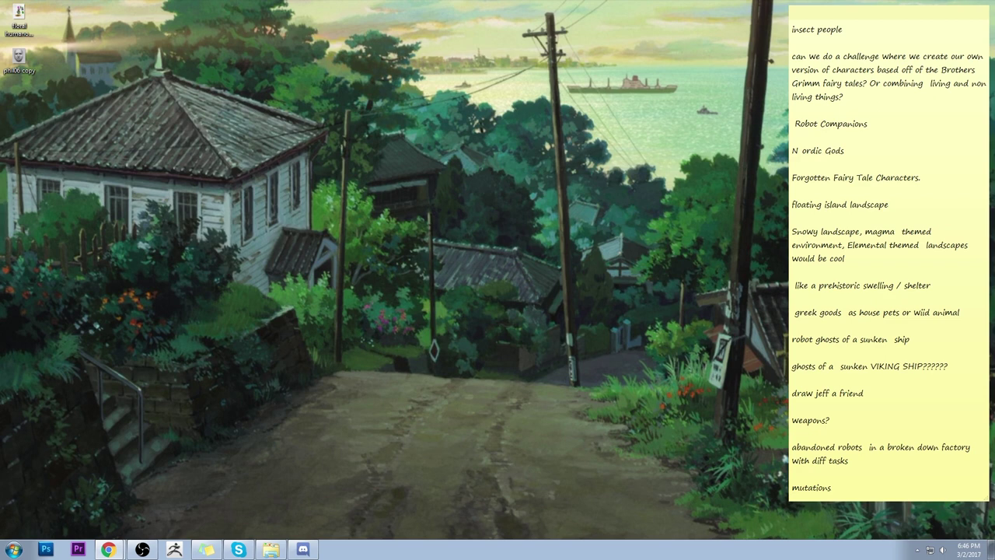
left_click(829, 435)
type("Lightmo @Istebrak Sculpture")
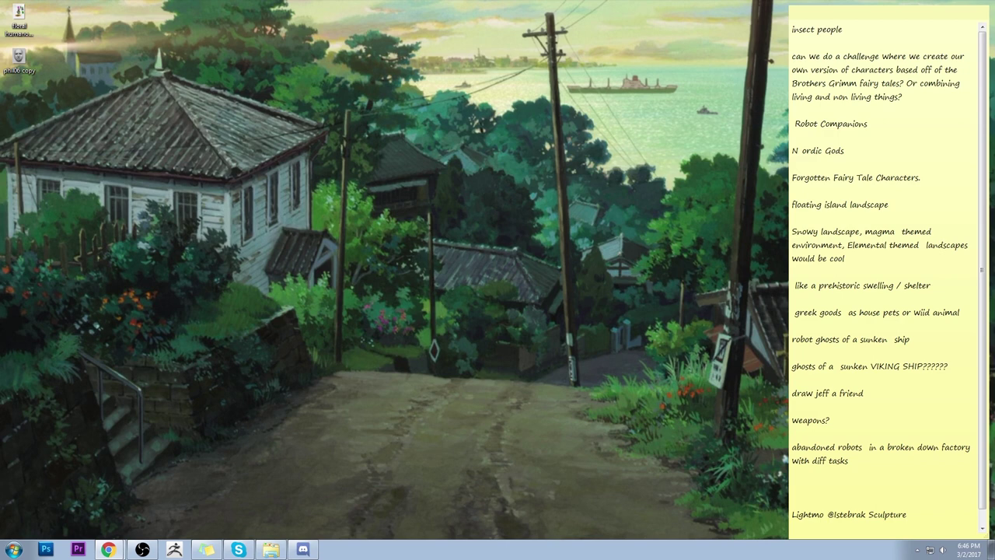
left_click(907, 514)
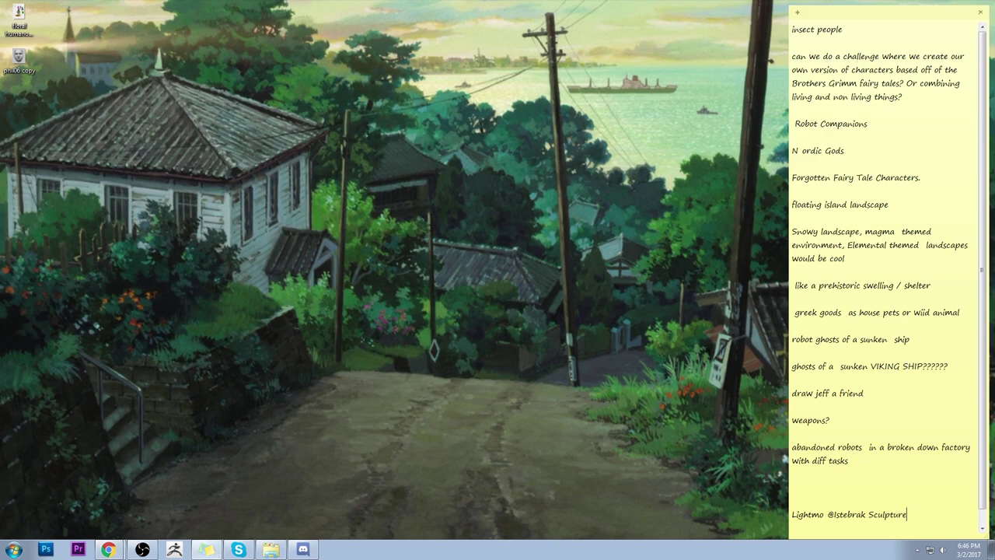